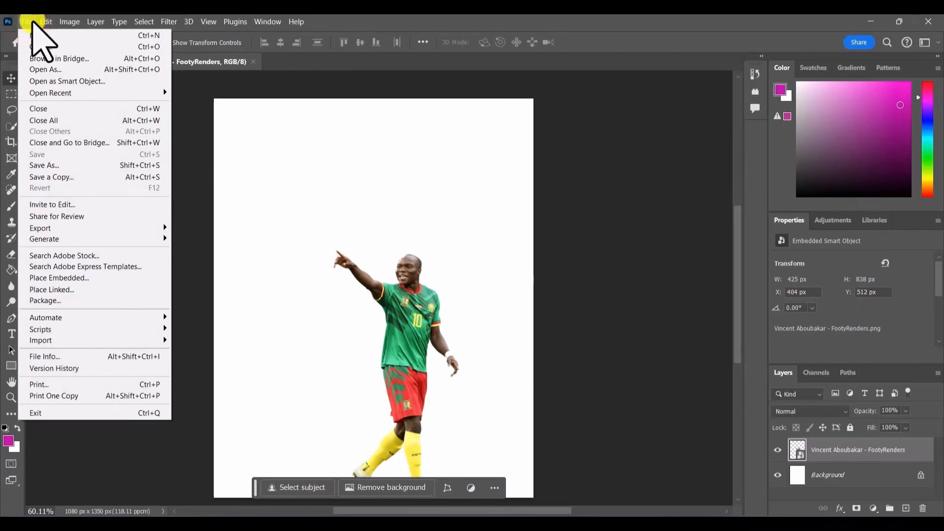
- Place the "andre onana 2" image from the cameroon folder as an embedded object in the poster
left_click(69, 278)
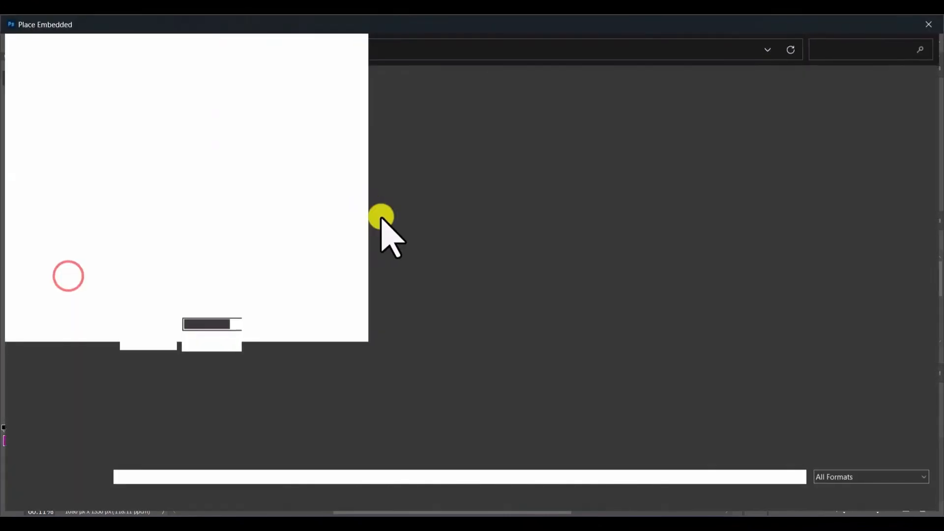
scroll(430, 246, "down", 5)
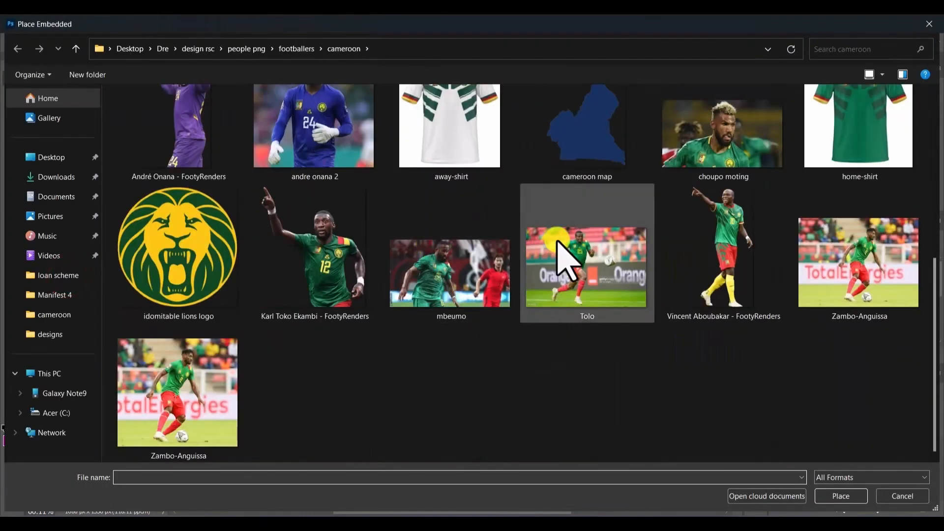
scroll(762, 83, "up", 1)
left_click(334, 142)
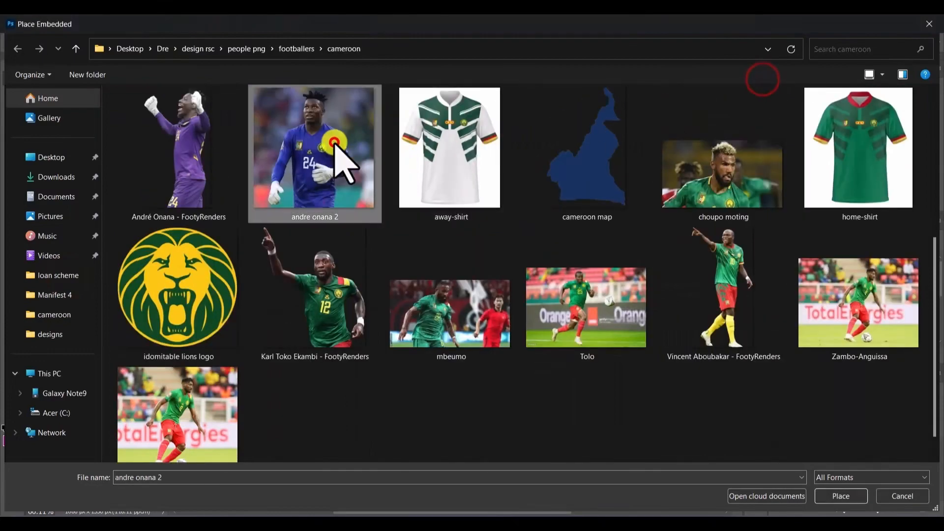
left_click(839, 486)
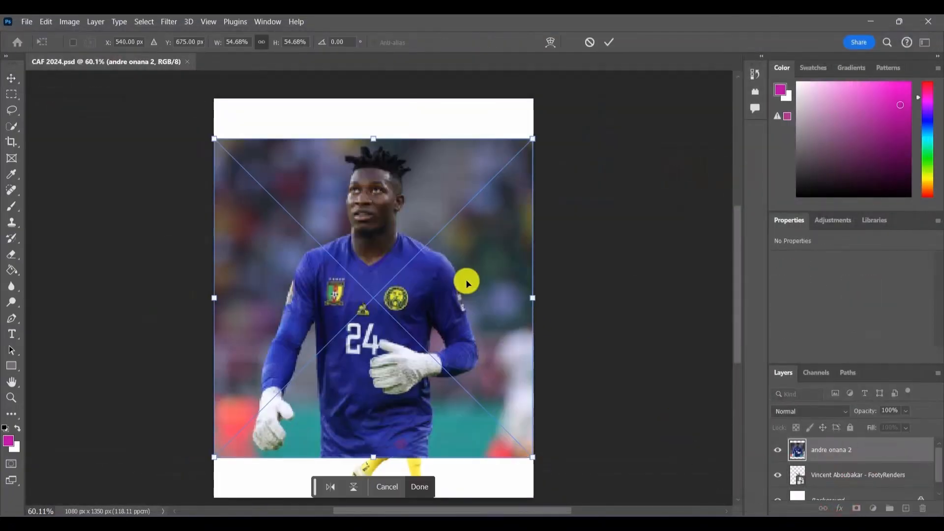
left_click(421, 486)
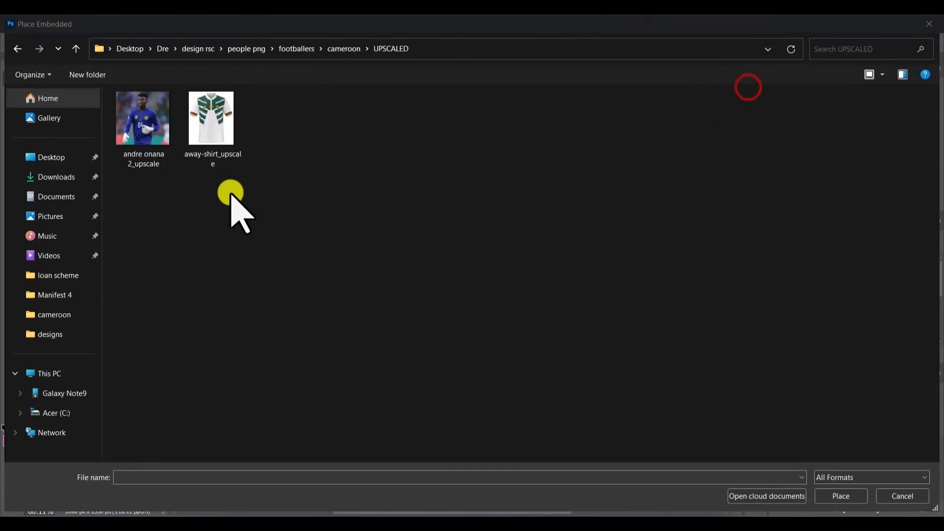
- Place the "andre onana 2_upscale" image from the UPSCALED folder as an embedded object
left_click(143, 132)
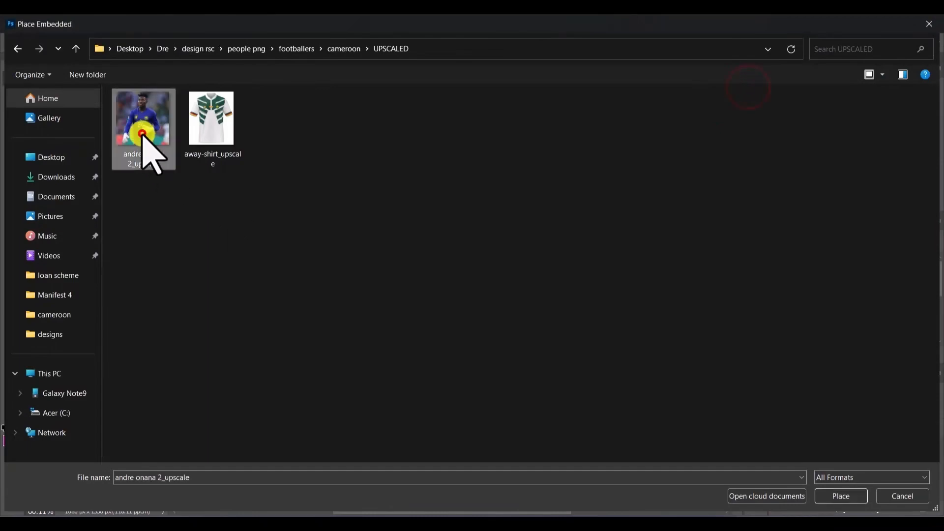
left_click(851, 497)
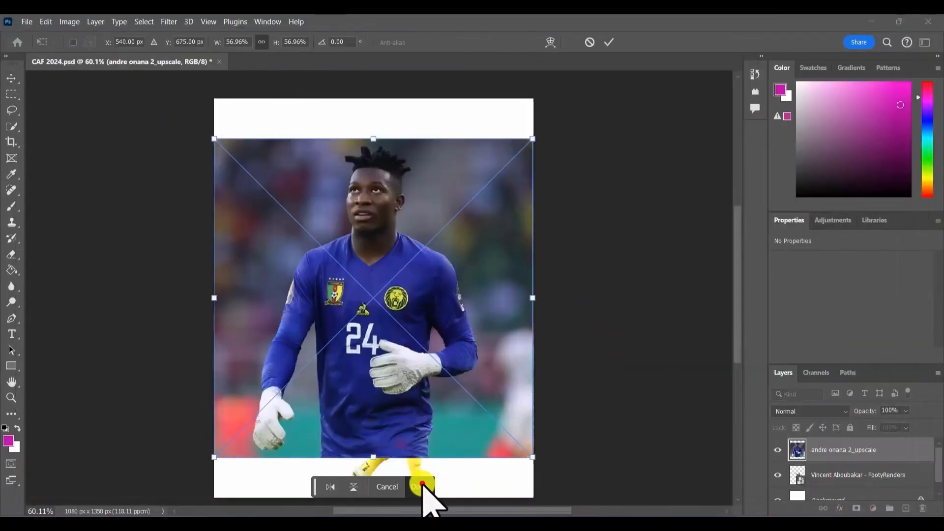
left_click(422, 487)
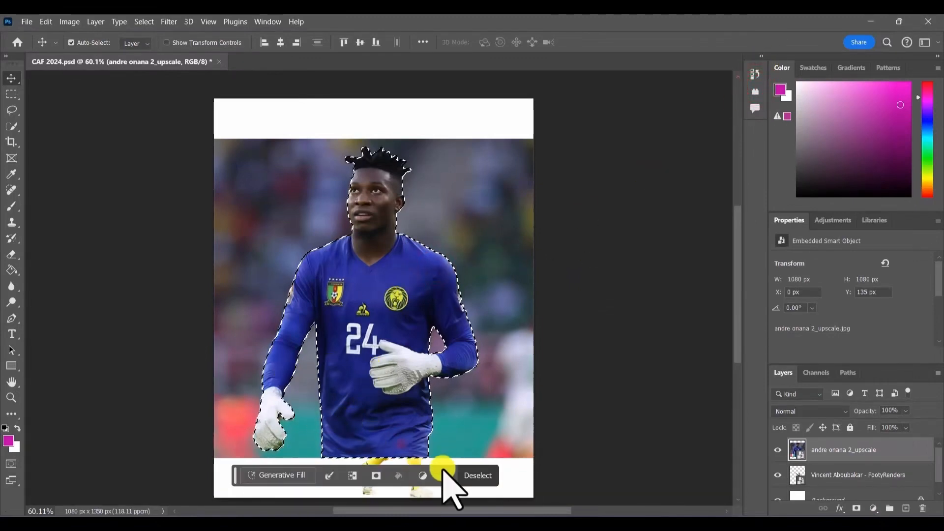
- Mask the upscaled image to the selected goalkeeper and move its layer below the Vincent Aboubakar layer
left_click(379, 475)
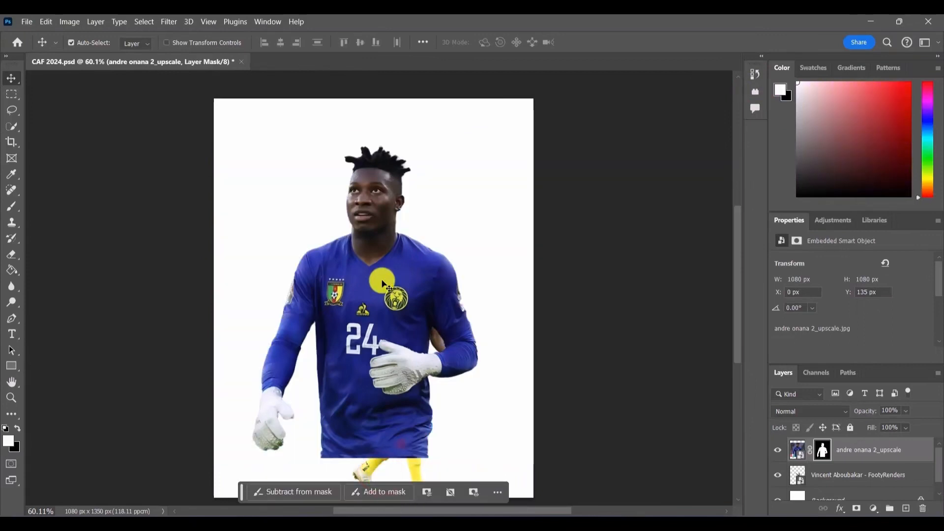
scroll(382, 282, "up", 3)
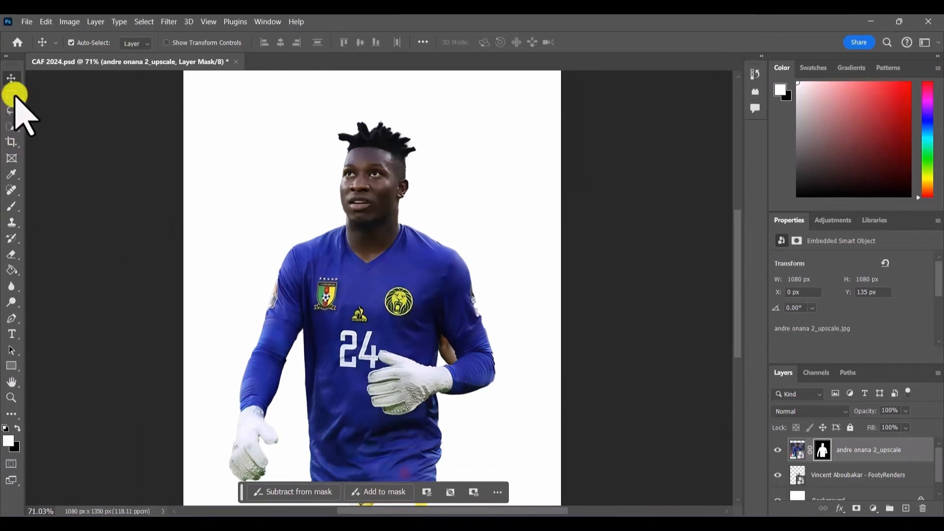
left_click_drag(384, 313, 386, 294)
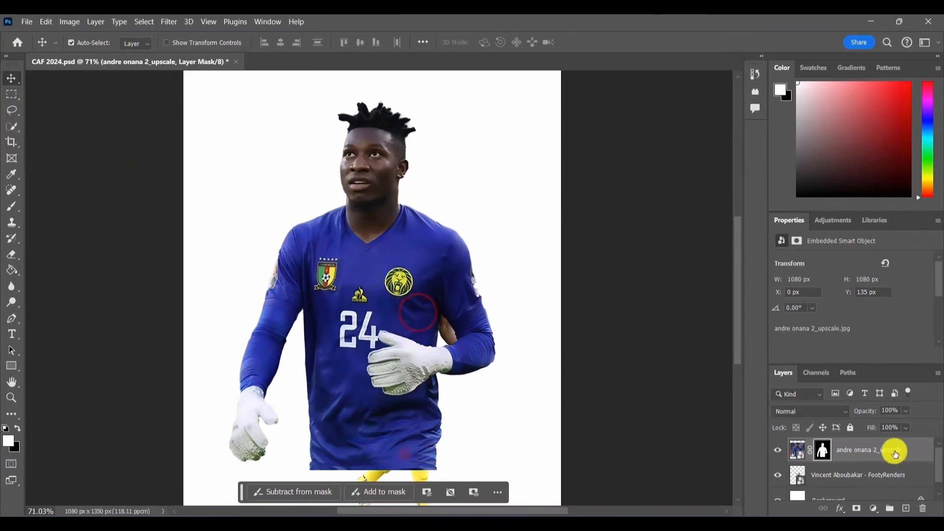
left_click_drag(889, 450, 890, 478)
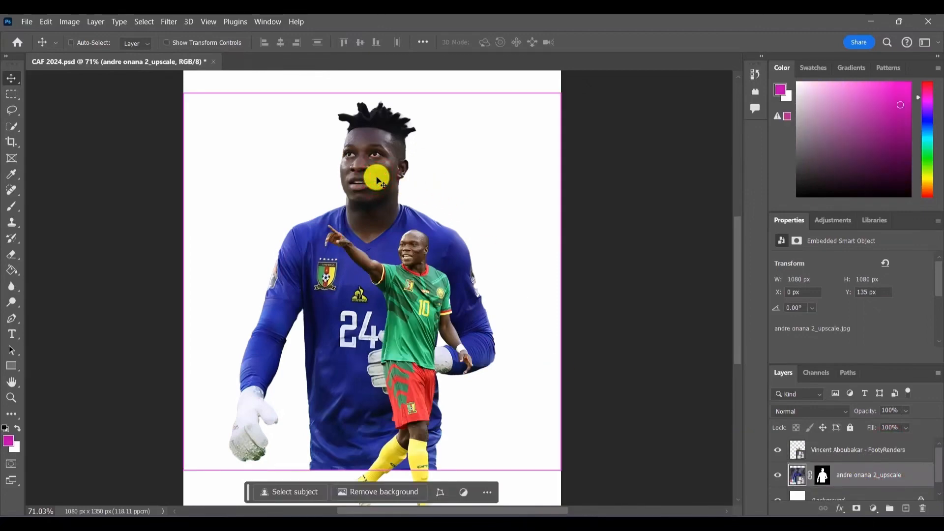
- Scale the masked goalkeeper layer down to about 58.6% and position it behind the number 10 player
key("ctrl+t")
left_click(553, 81)
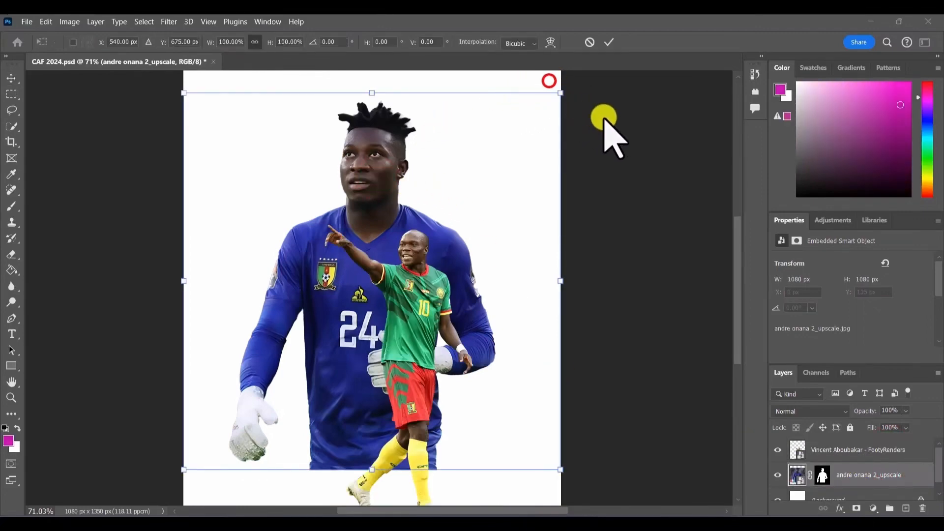
left_click(555, 94)
left_click_drag(560, 94, 407, 254)
left_click_drag(302, 371, 352, 276)
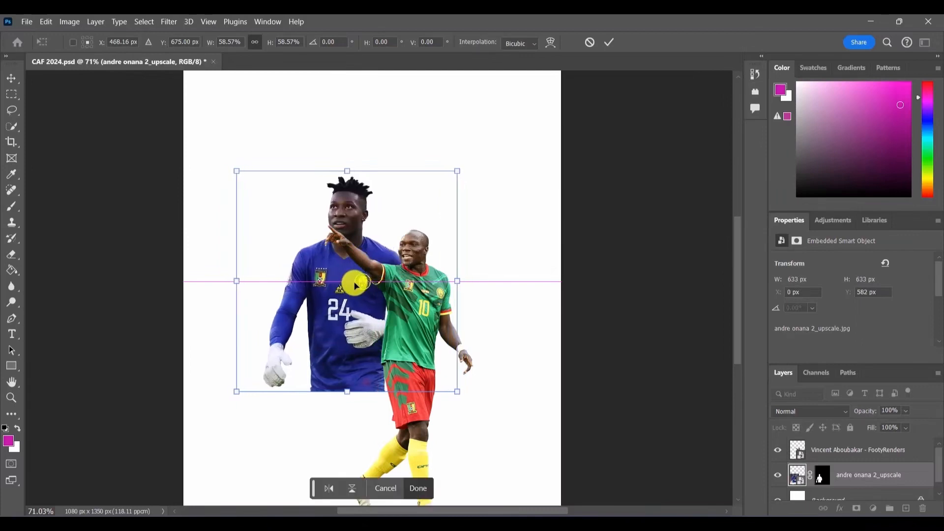
scroll(480, 286, "down", 2)
scroll(480, 286, "down", 1)
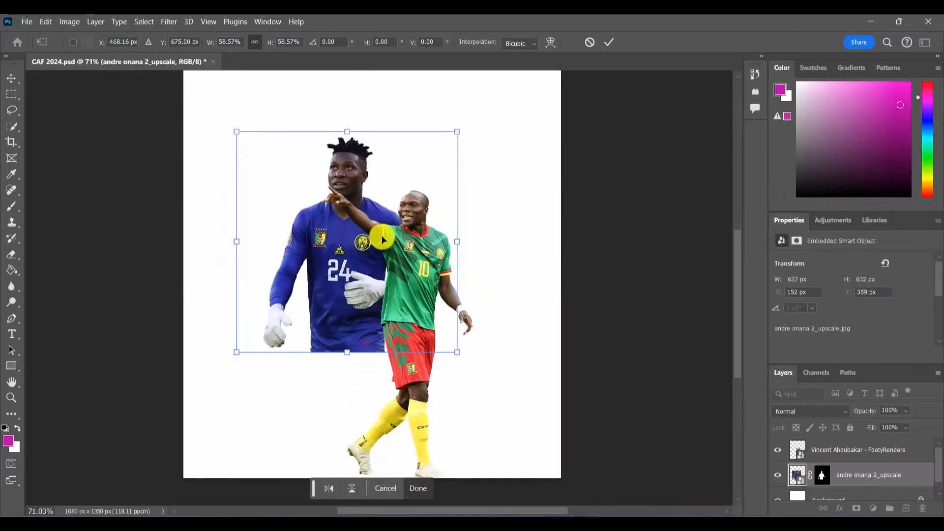
left_click(413, 489)
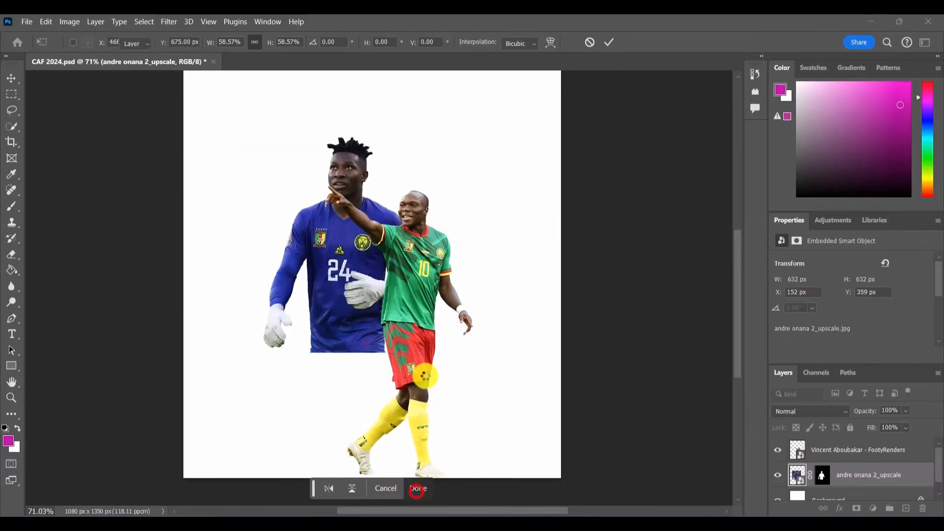
- Scale the number 10 player's layer down to about 5.83%
left_click(414, 349)
key("ctrl+t")
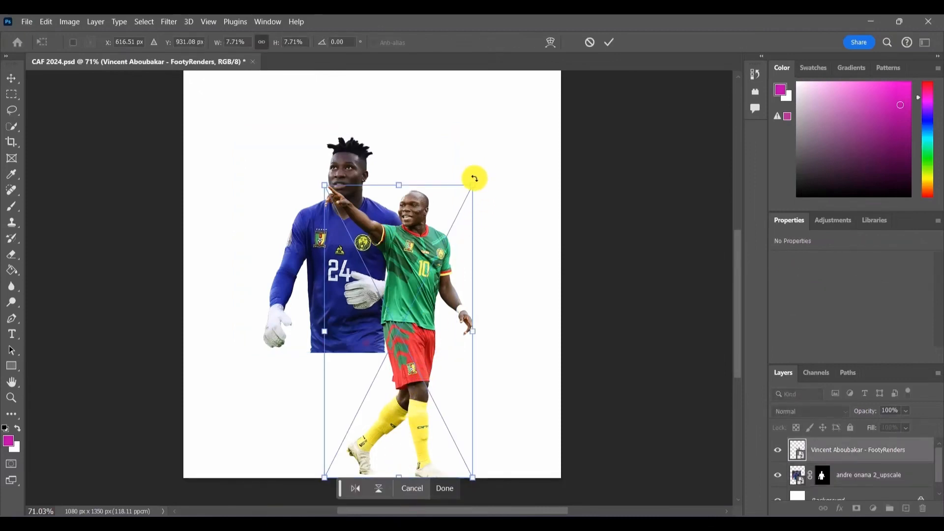
left_click_drag(472, 186, 437, 256)
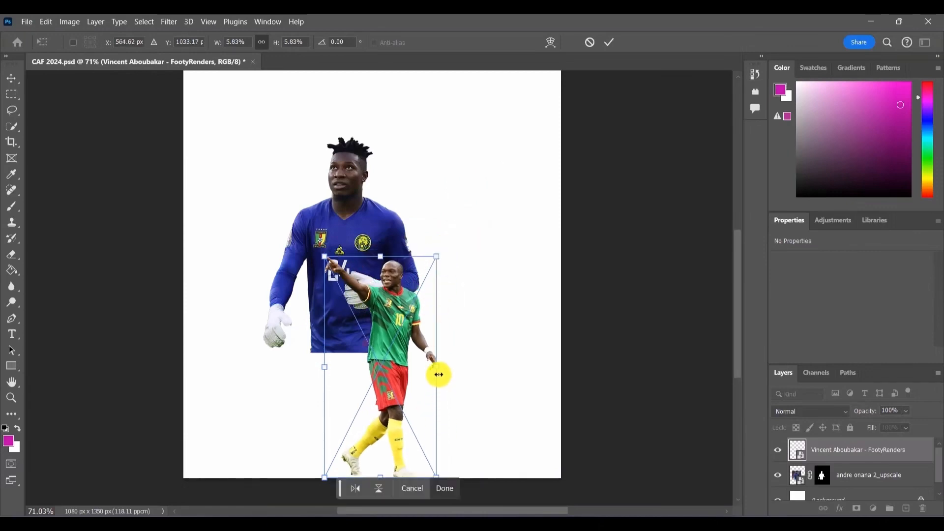
left_click(443, 488)
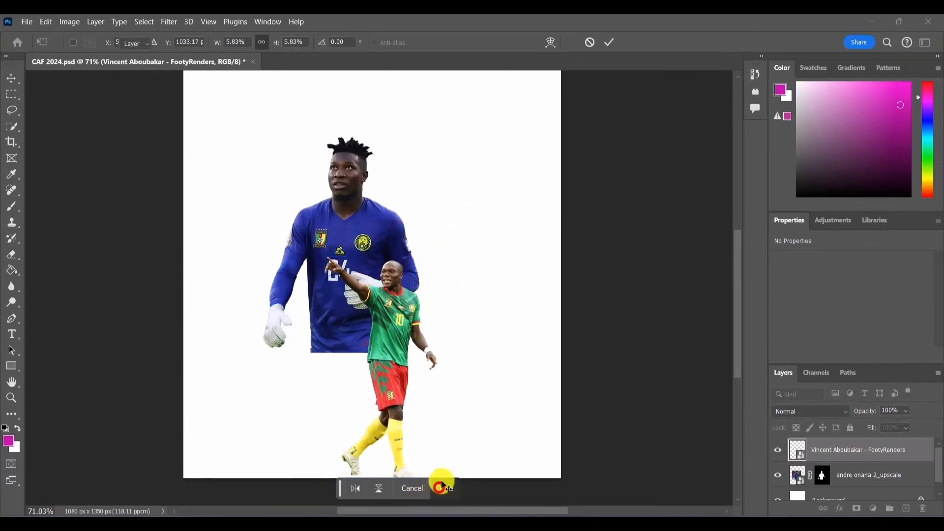
- Position the number 10 player in front of the goalkeeper at about X 443, Y 716 px, and lower the goalkeeper to about X 163, Y 442 px
left_click(382, 330)
left_click_drag(405, 337, 403, 297)
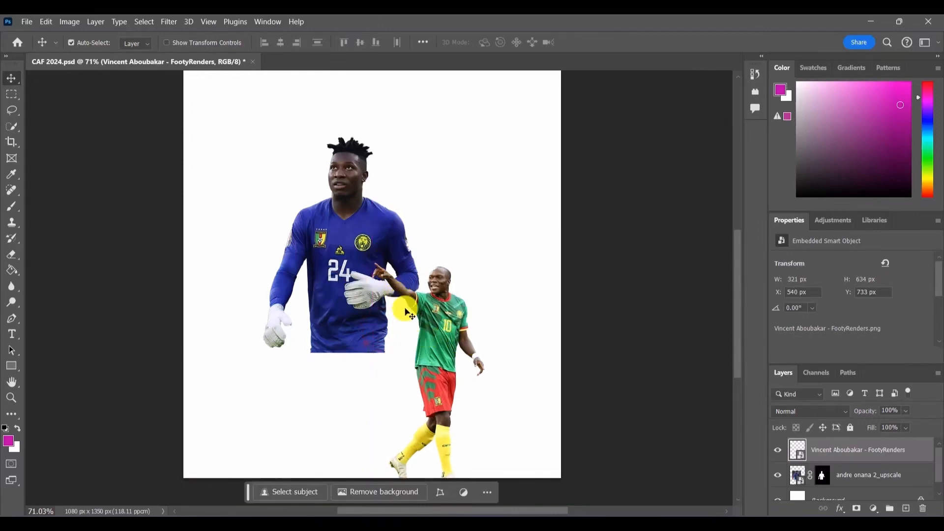
left_click_drag(423, 336, 396, 337)
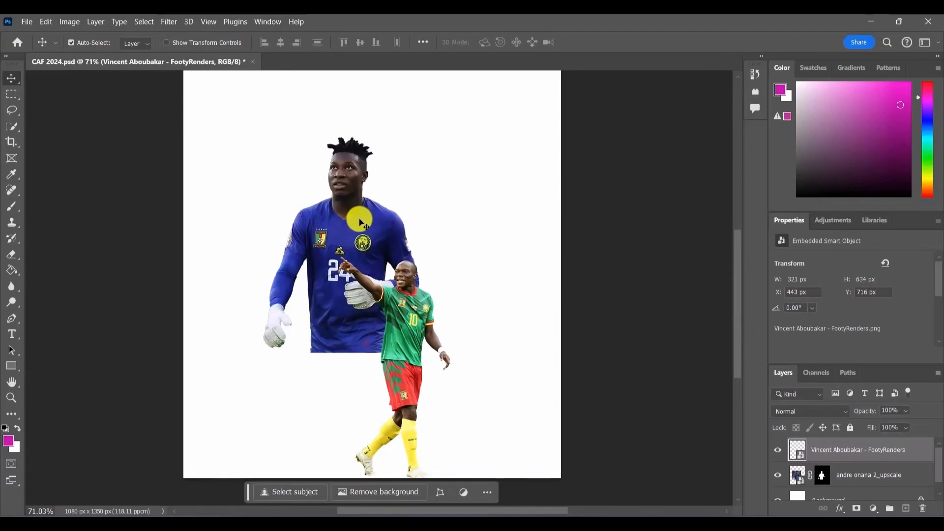
left_click_drag(360, 222, 362, 251)
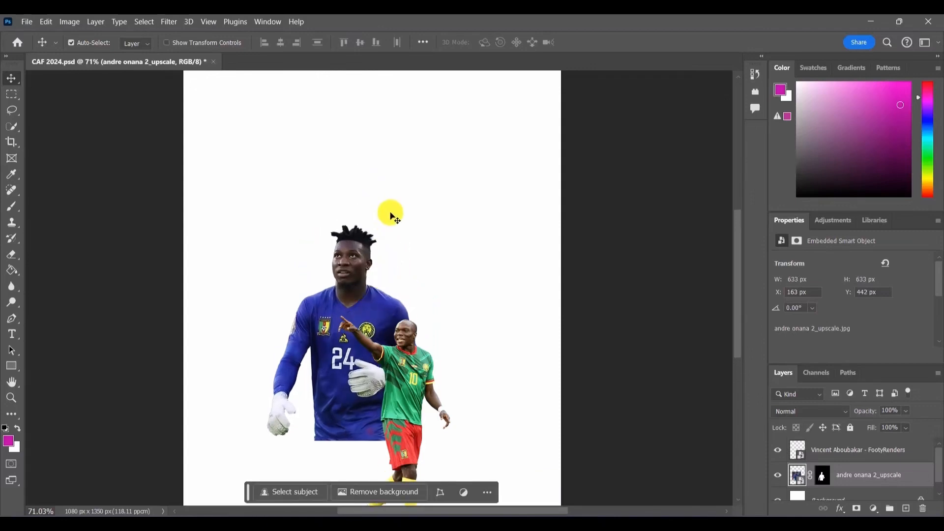
scroll(392, 217, "up", 2)
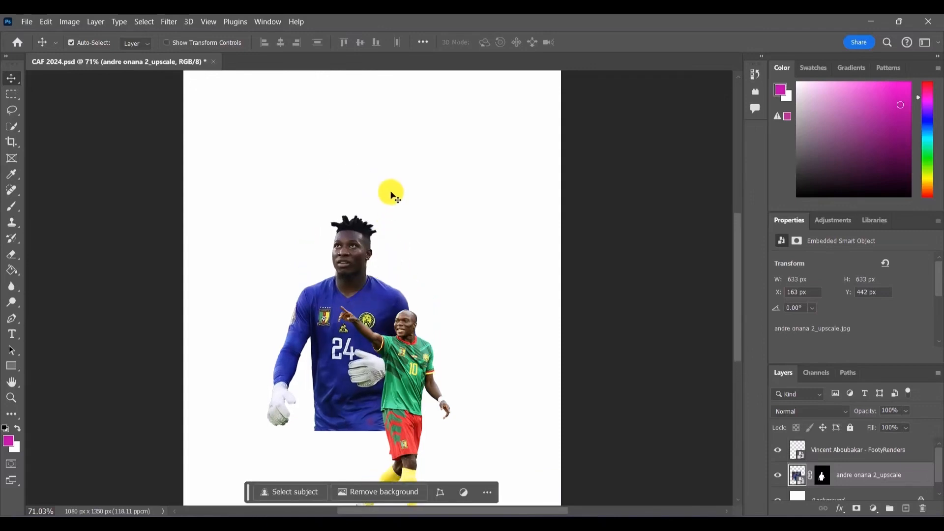
left_click(27, 22)
left_click(67, 277)
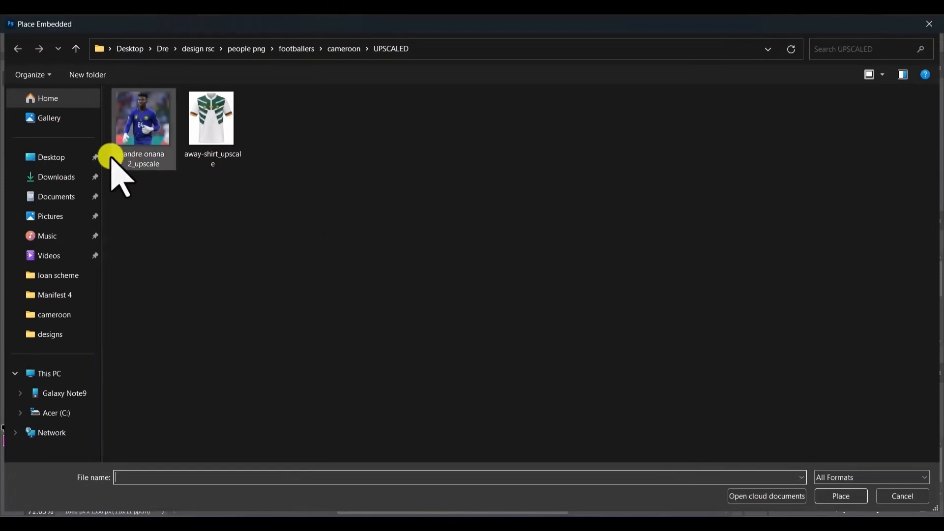
left_click(349, 48)
left_click(590, 300)
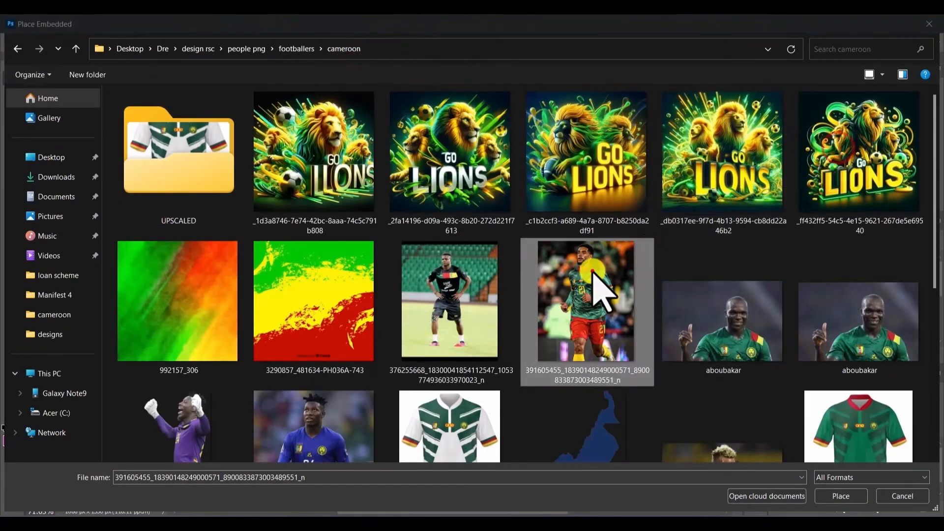
left_click(842, 495)
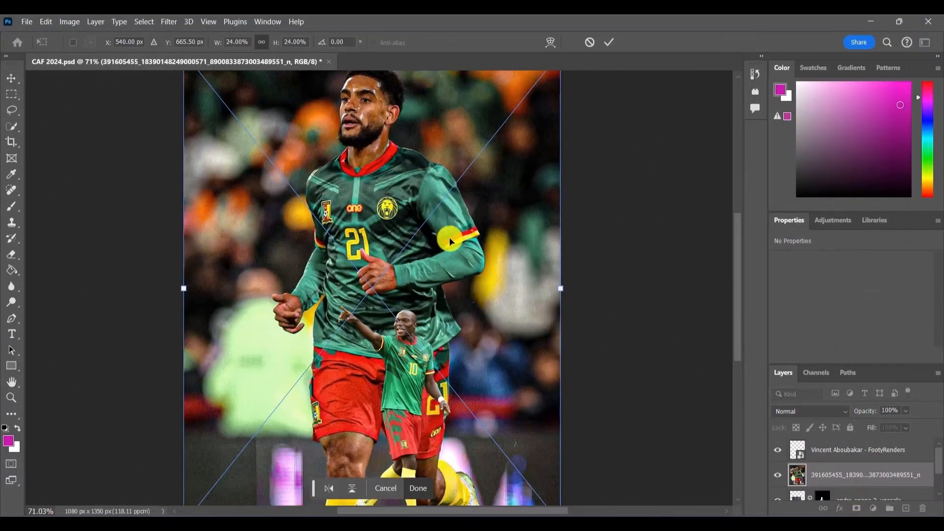
- Scale the number 21 player's image down to about 15.6% and mask out its stadium background
scroll(451, 241, "down", 3)
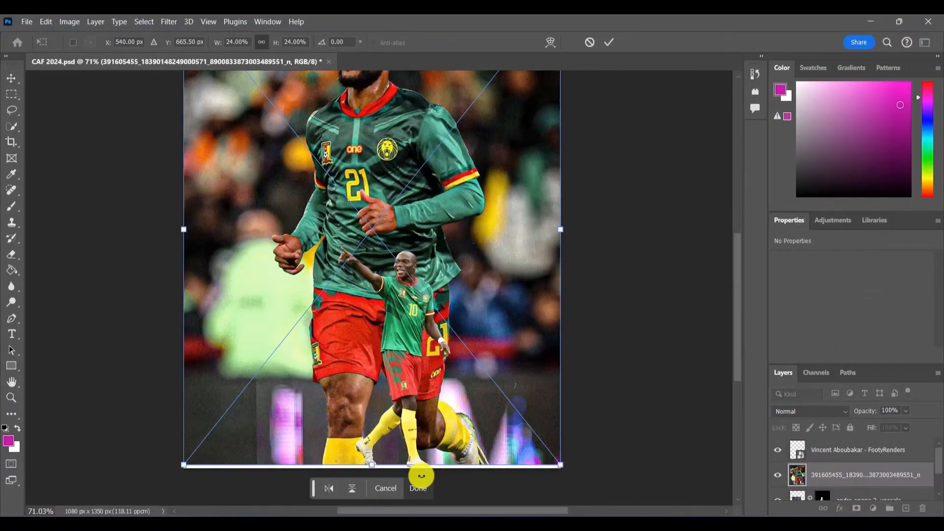
left_click_drag(561, 463, 415, 310)
left_click_drag(333, 190, 369, 298)
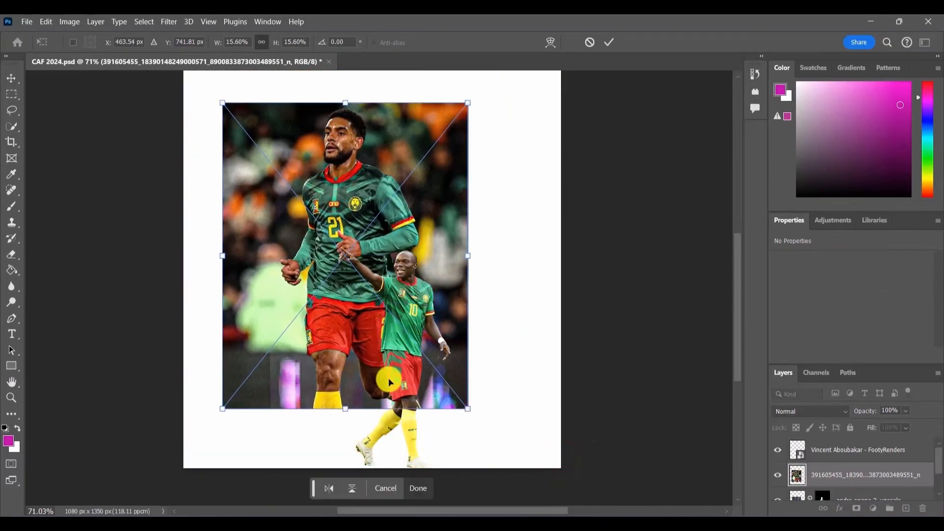
left_click(416, 487)
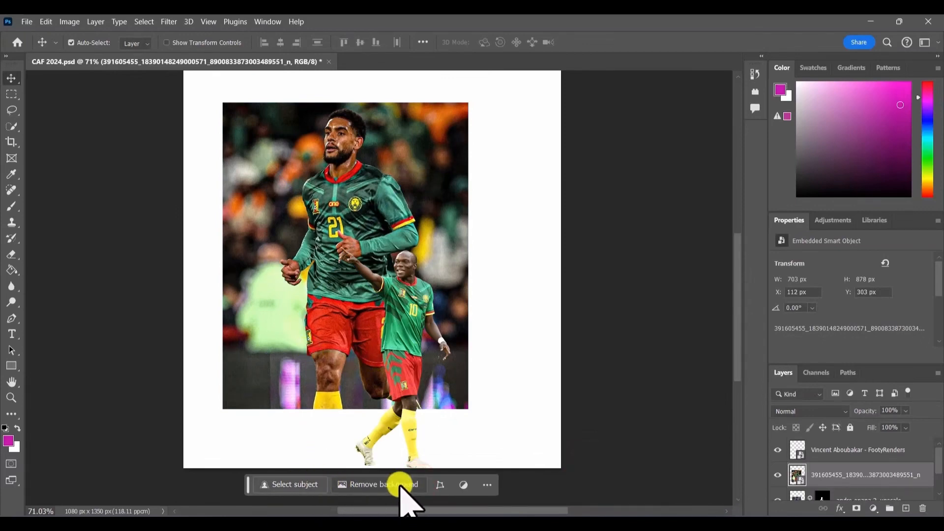
left_click(386, 476)
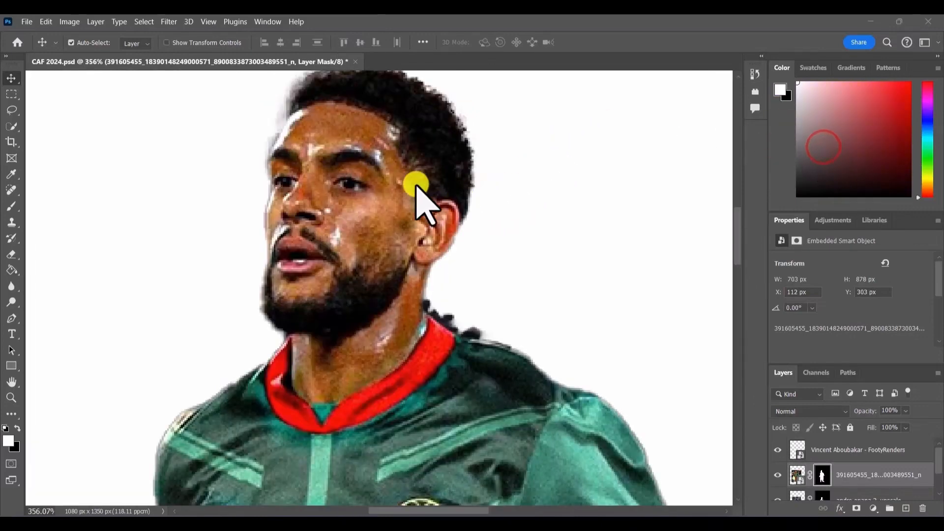
left_click(406, 181)
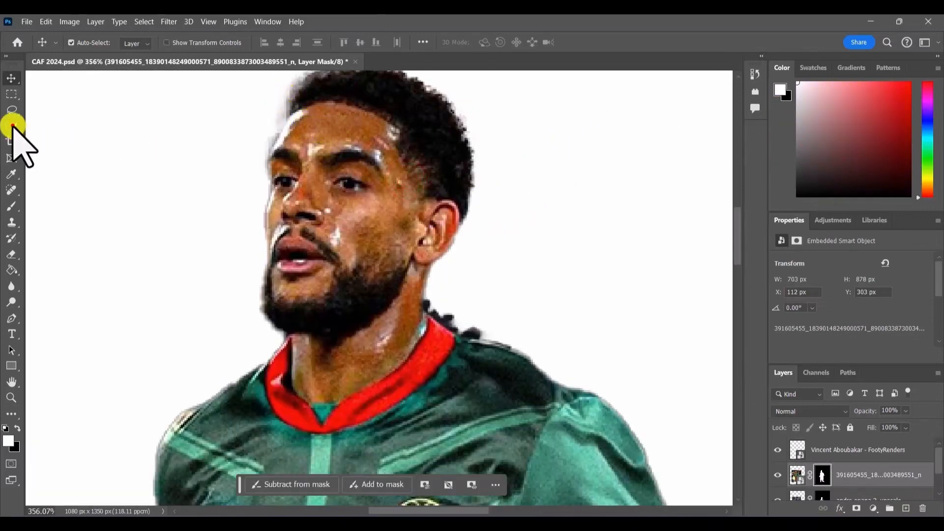
- Set the Eraser to the Soft Round brush tip with 0% hardness for cleaning the number 21 player's edges
left_click(11, 126)
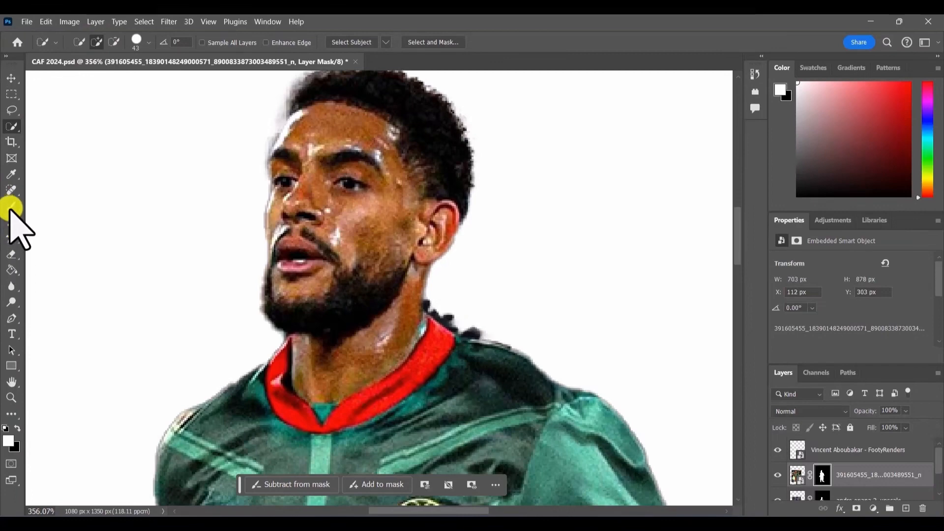
left_click(11, 207)
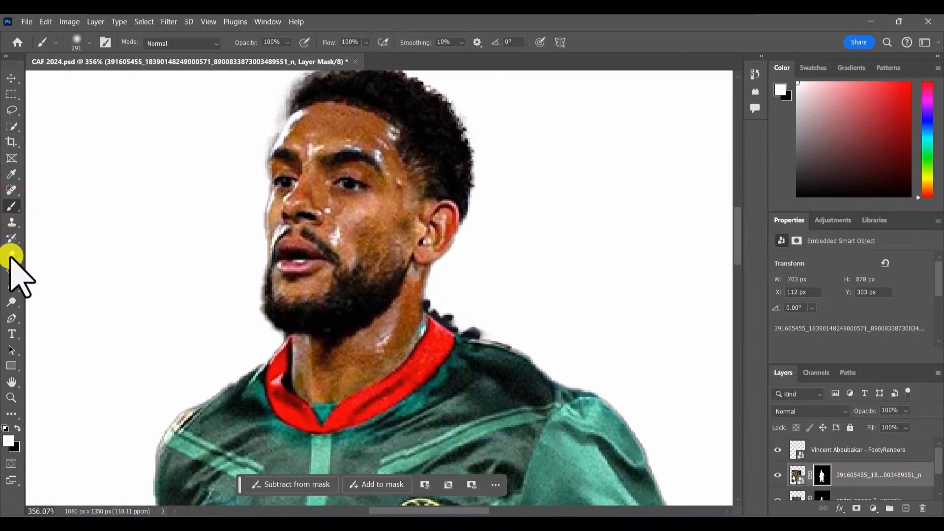
left_click_drag(10, 256, 53, 255)
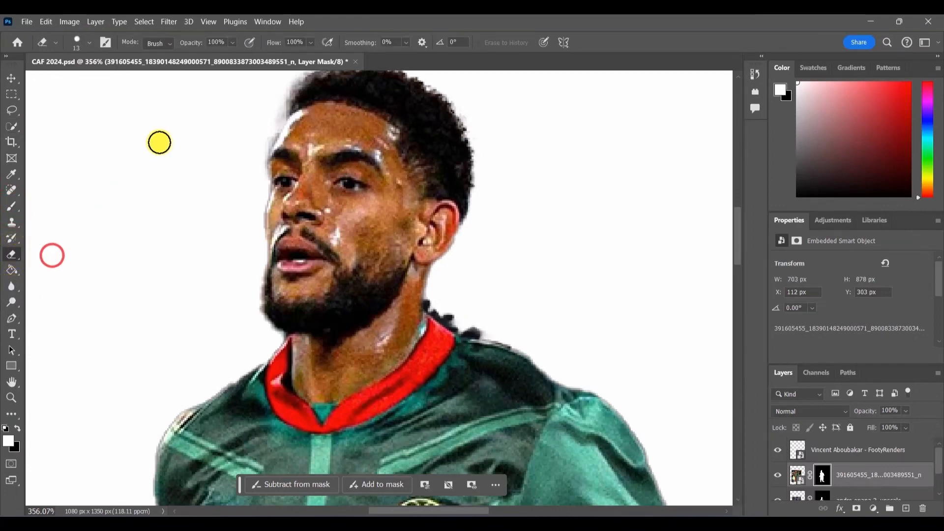
left_click(88, 42)
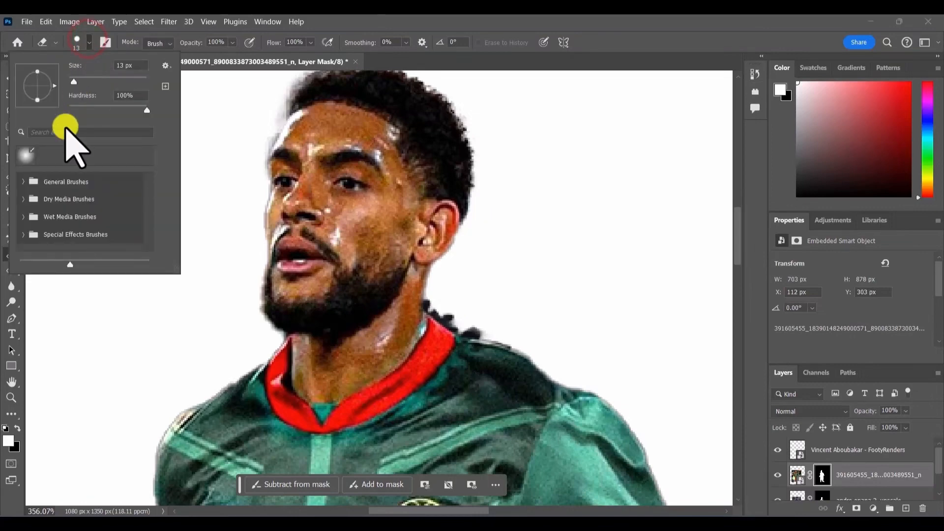
scroll(52, 186, "up", 1)
scroll(51, 186, "down", 1)
left_click(49, 184)
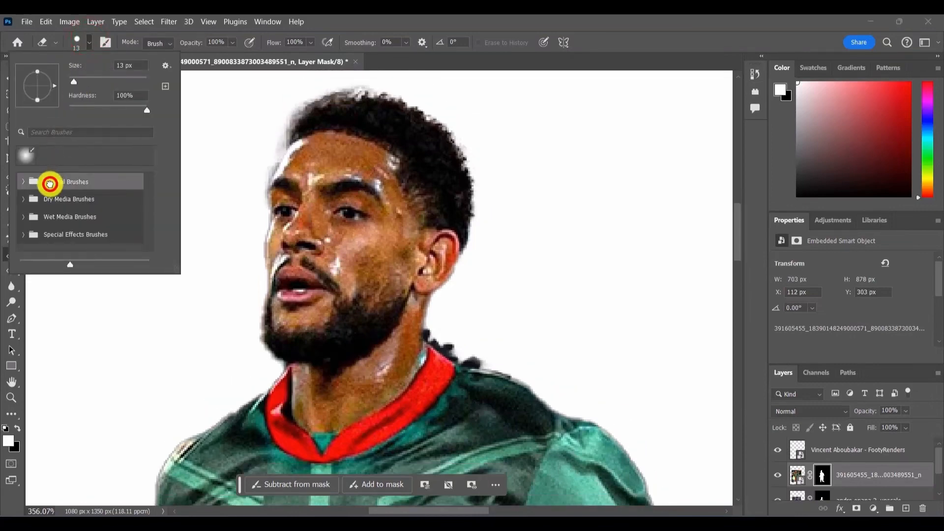
left_click(23, 183)
left_click(72, 211)
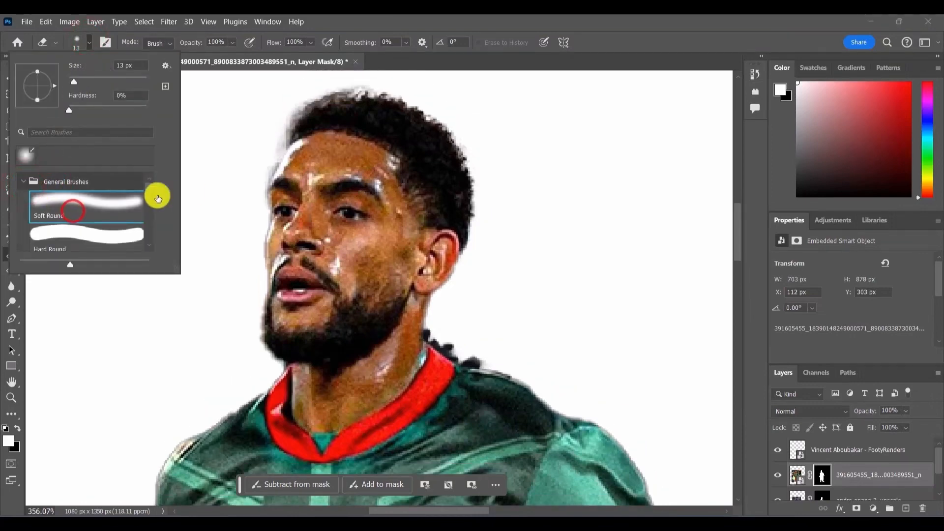
left_click(201, 190)
scroll(224, 170, "up", 5)
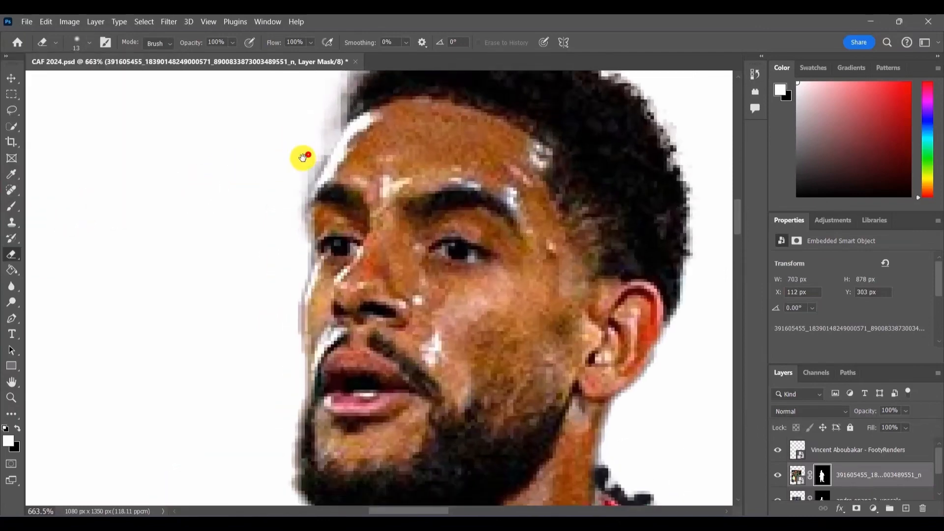
left_click_drag(306, 158, 243, 184)
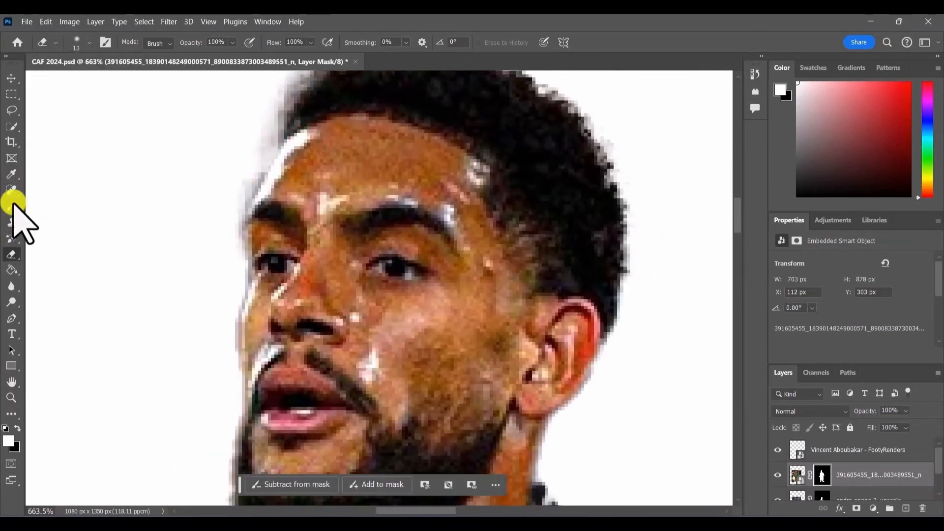
- Set the Brush to a soft 14 px tip with black as the foreground colour, targeting the number 21 player's layer mask
left_click(11, 206)
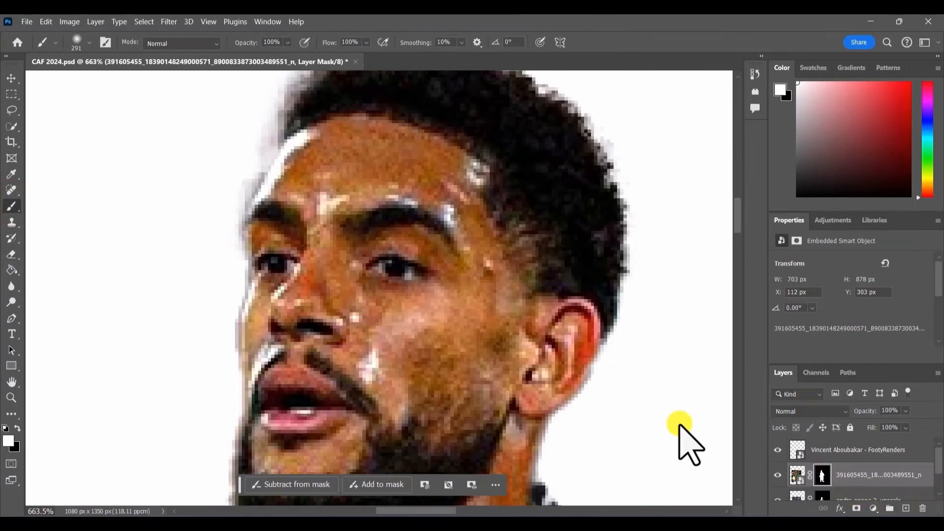
left_click(78, 42)
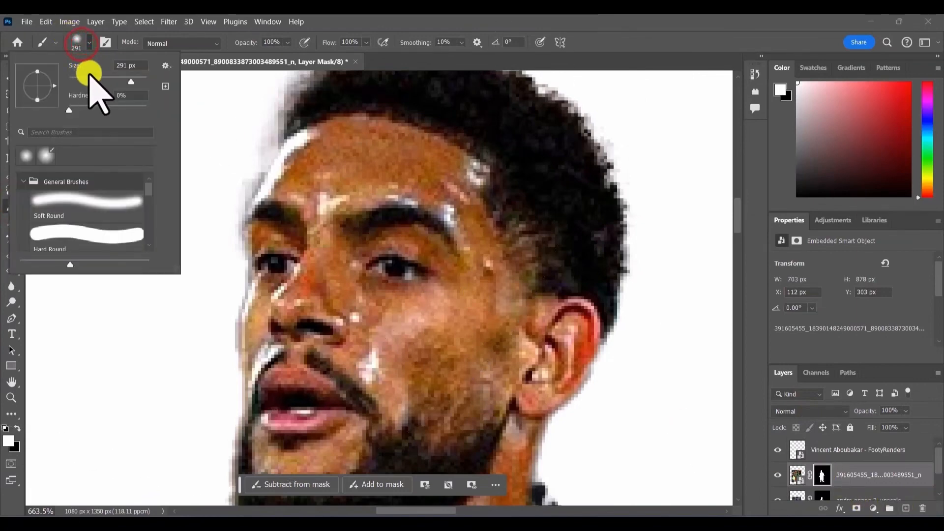
left_click_drag(130, 82, 84, 79)
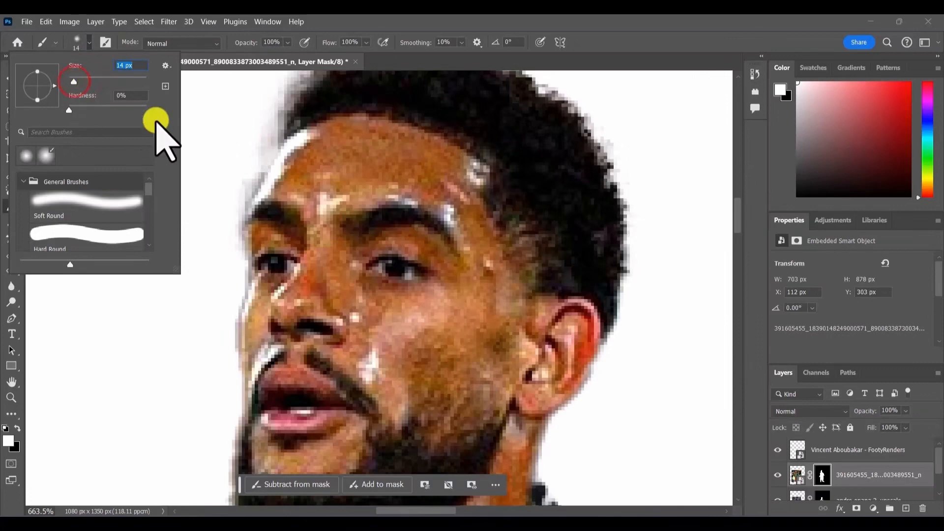
left_click(17, 427)
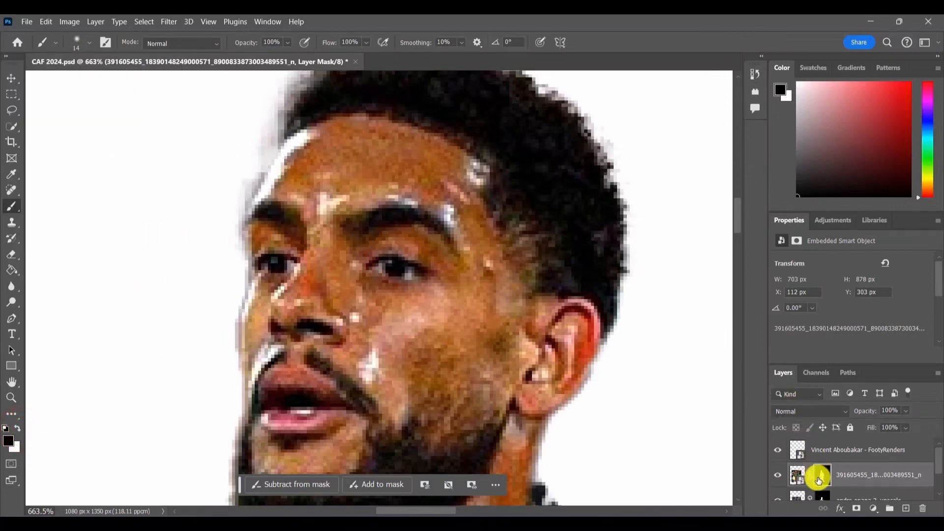
left_click(818, 479)
- Paint black on the mask to clean up background remnants around the number 21 player's hair and behind his collar
left_click(296, 200)
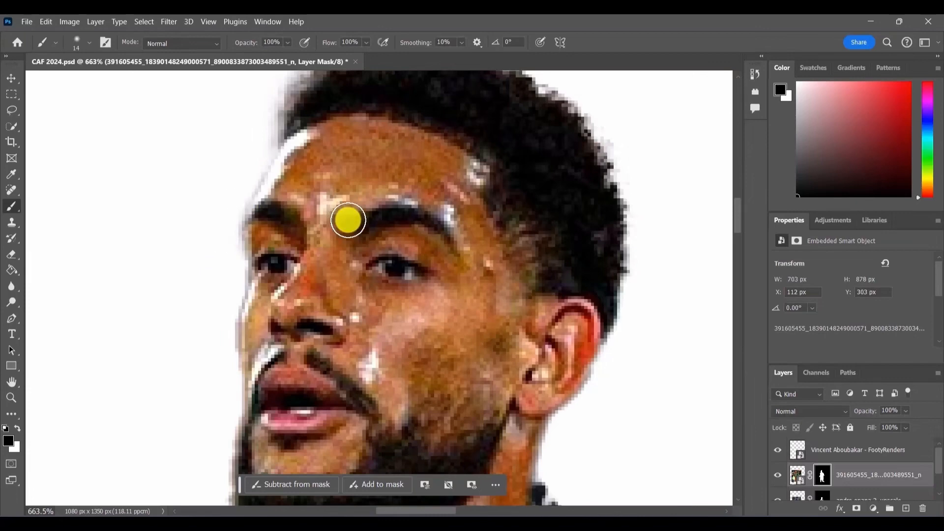
scroll(348, 217, "up", 2)
scroll(348, 216, "up", 5)
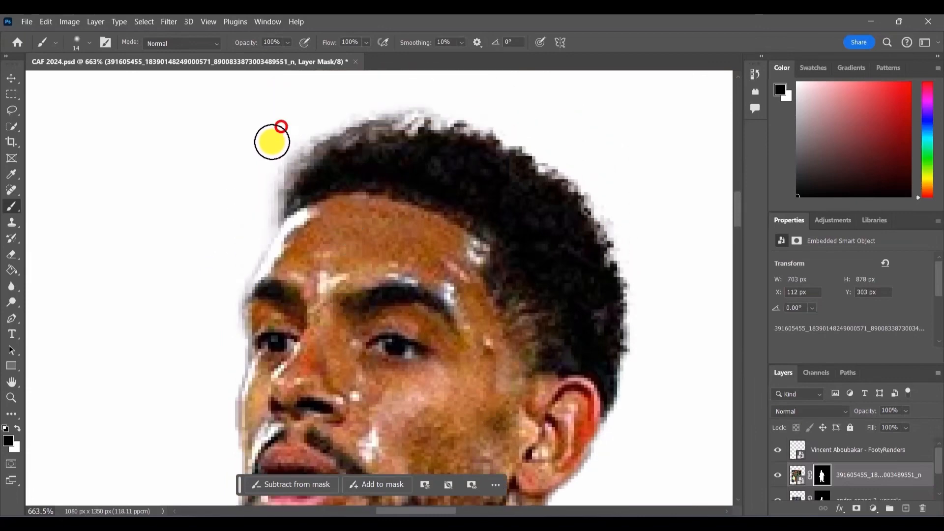
scroll(266, 157, "up", 2)
left_click(273, 149)
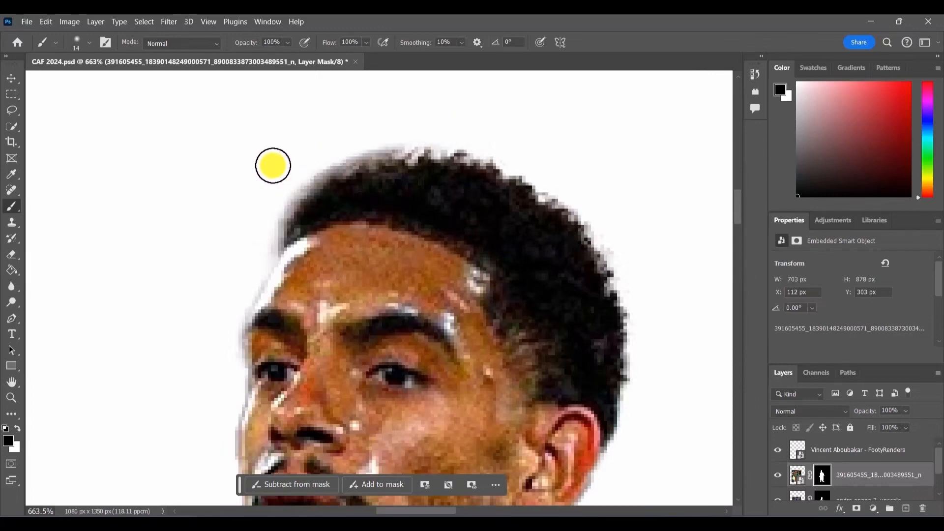
scroll(272, 165, "down", 6)
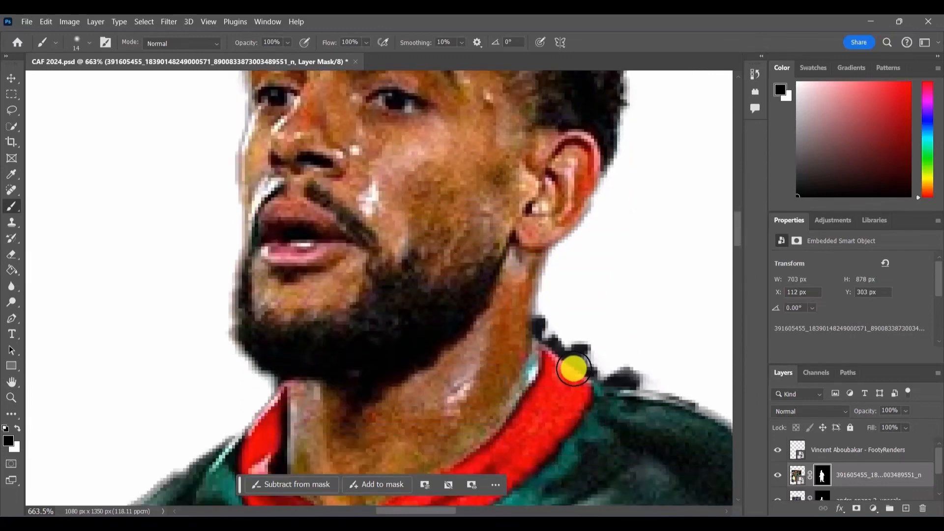
left_click_drag(572, 369, 283, 290)
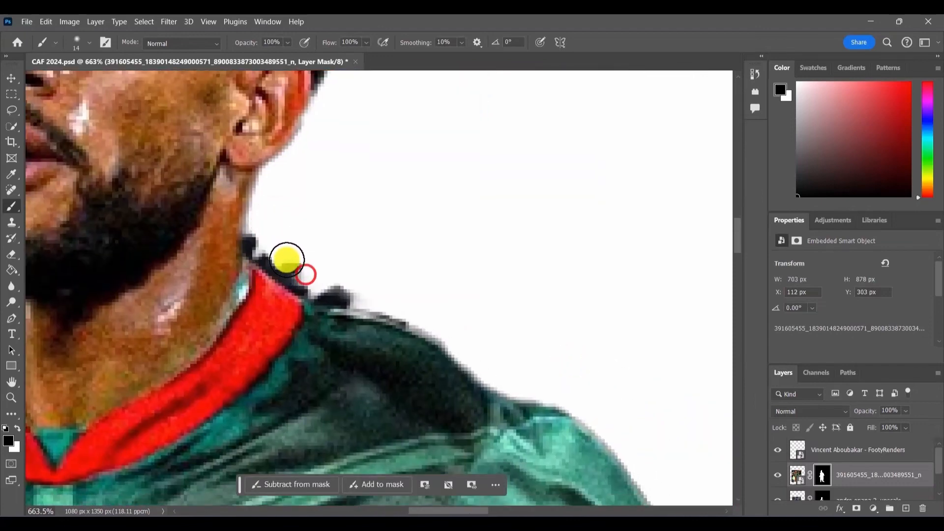
left_click(287, 259)
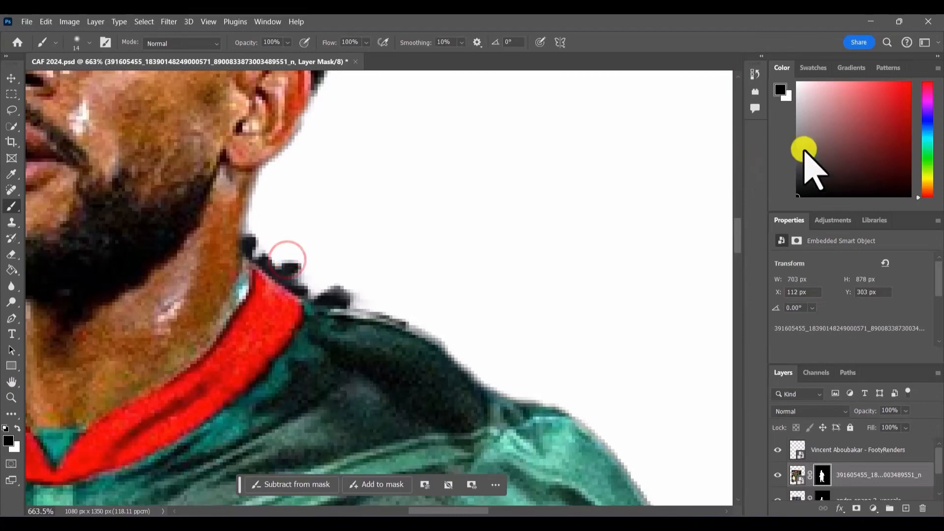
left_click(818, 146)
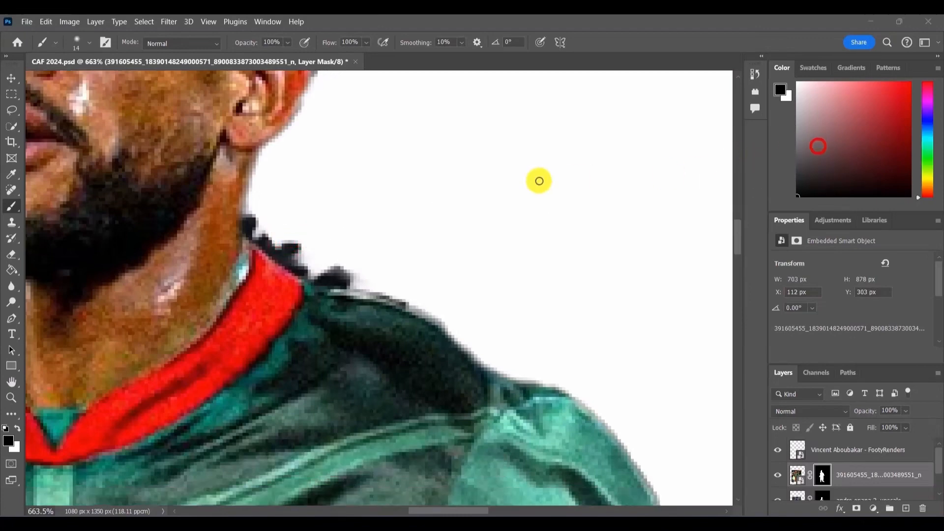
left_click(457, 190)
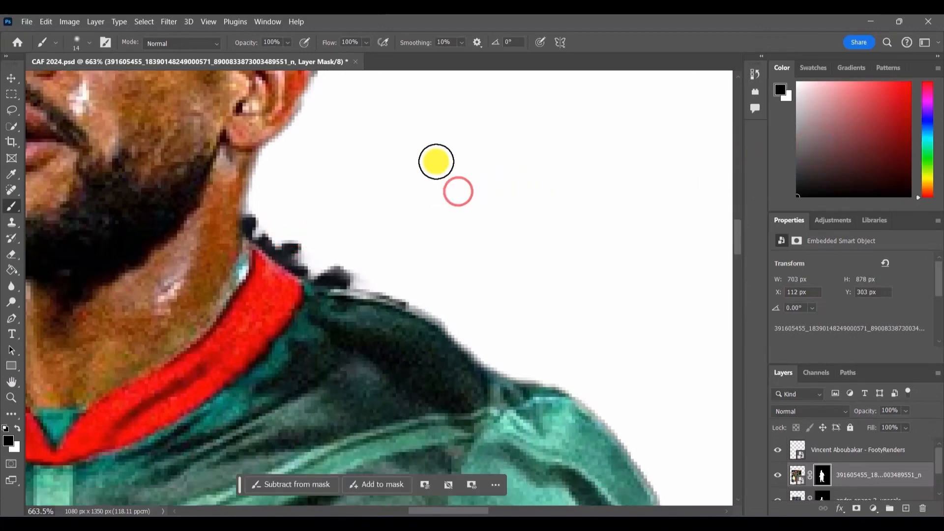
- Move the number 21 player to about X -48, Y 155 px and place his layer behind the goalkeeper's
scroll(427, 237, "down", 7)
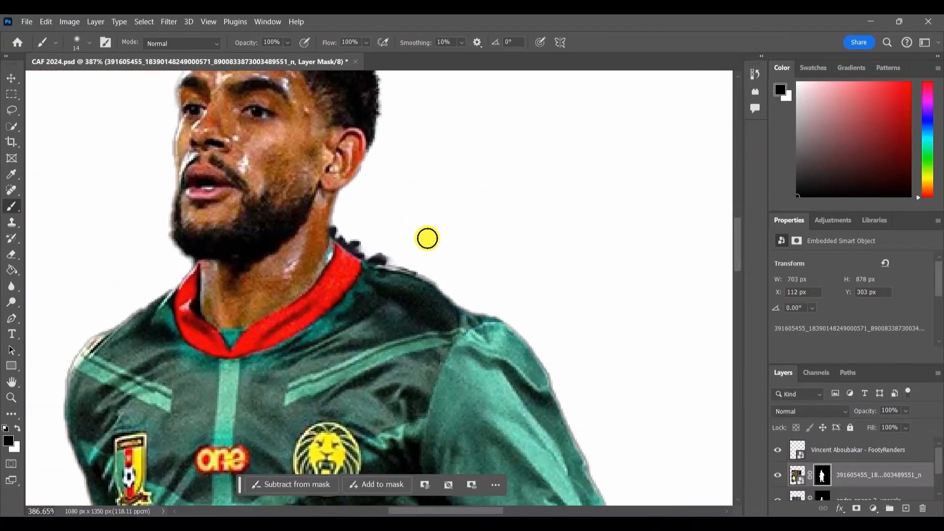
scroll(431, 235, "down", 3)
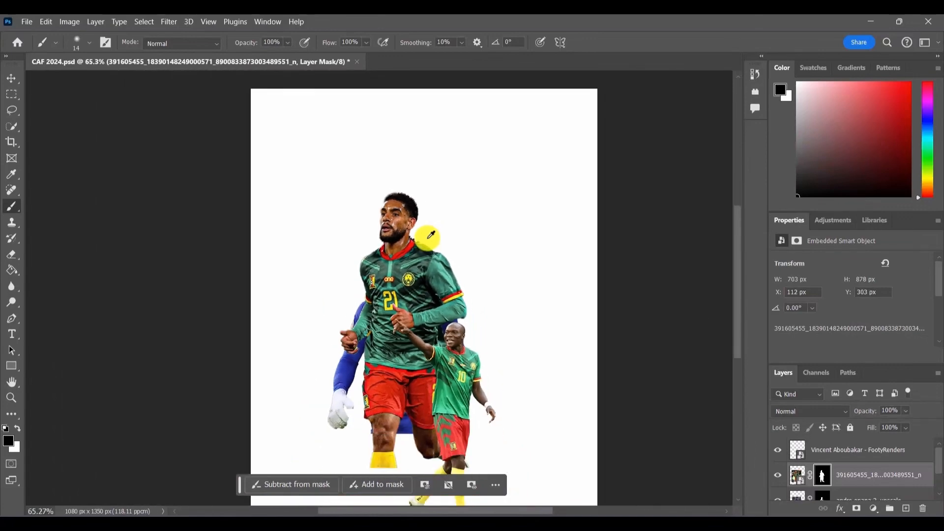
left_click_drag(407, 270, 387, 248)
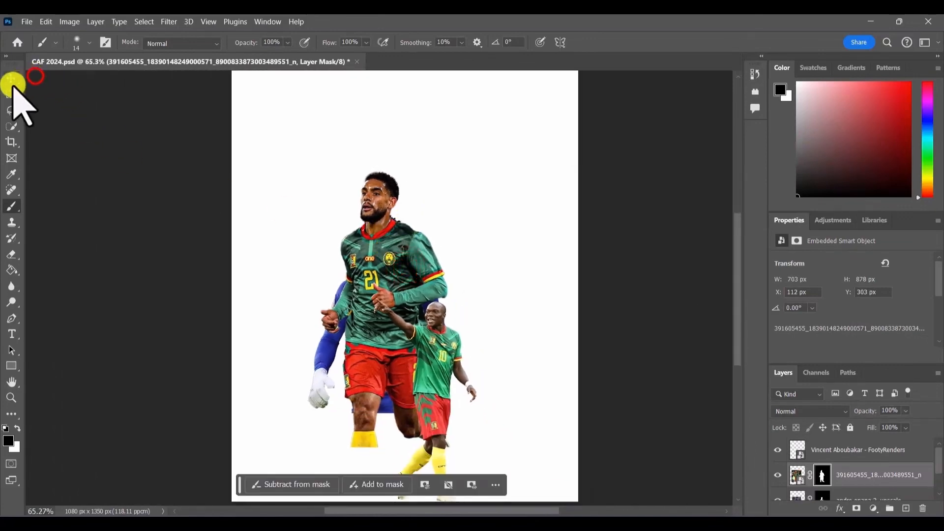
left_click(11, 79)
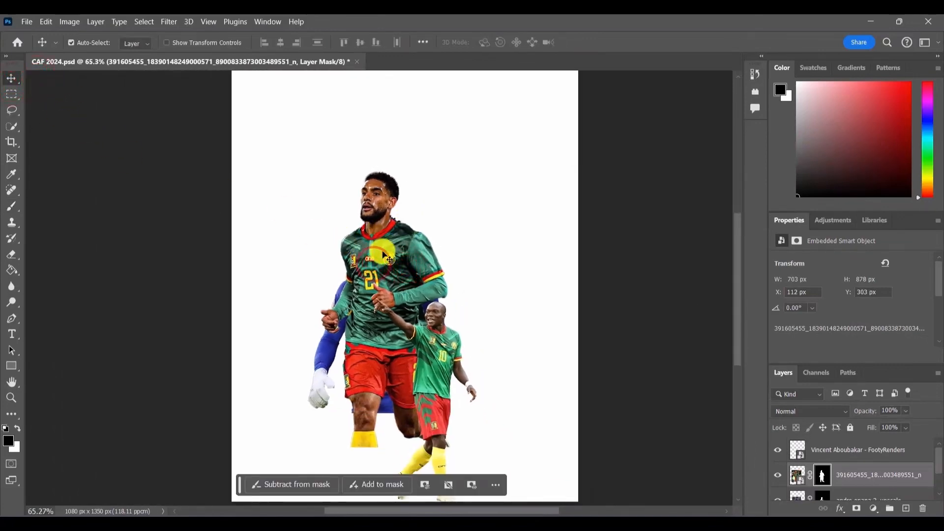
left_click_drag(386, 266, 334, 218)
scroll(335, 219, "up", 1)
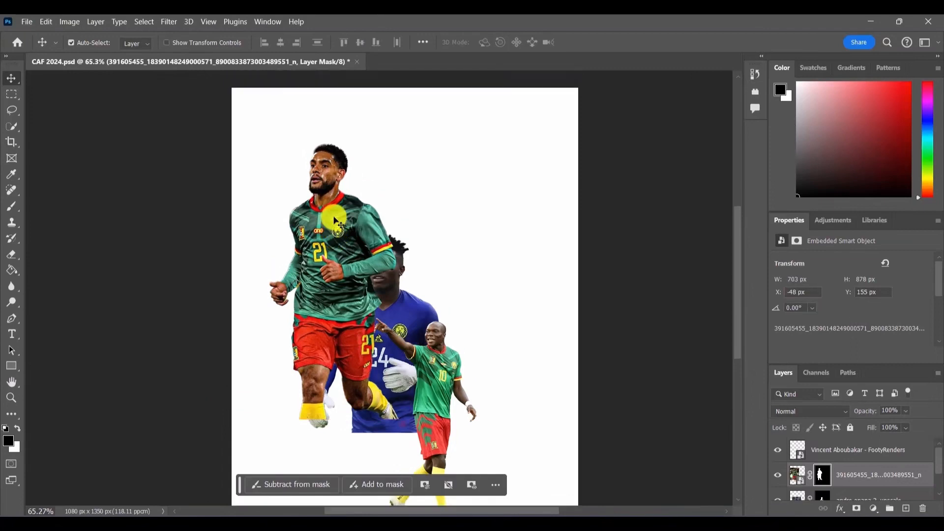
scroll(869, 457, "down", 1)
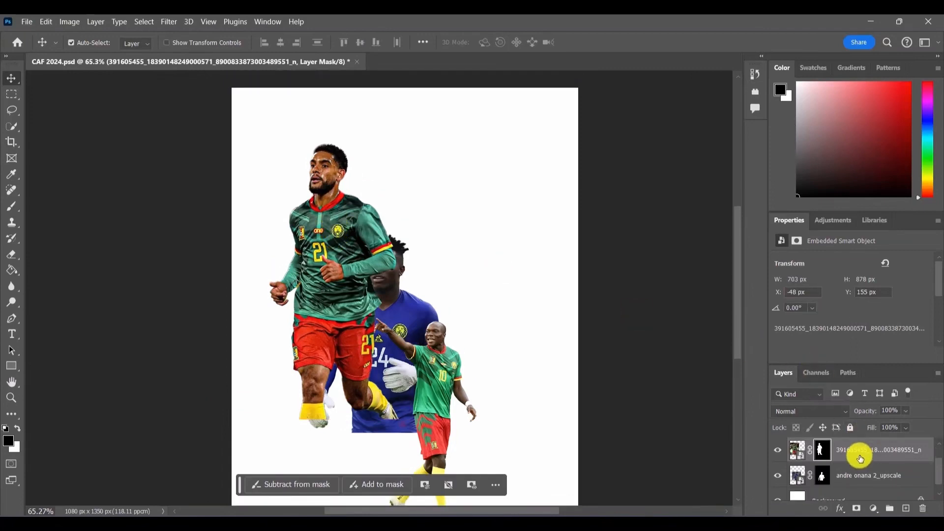
left_click_drag(857, 454, 860, 482)
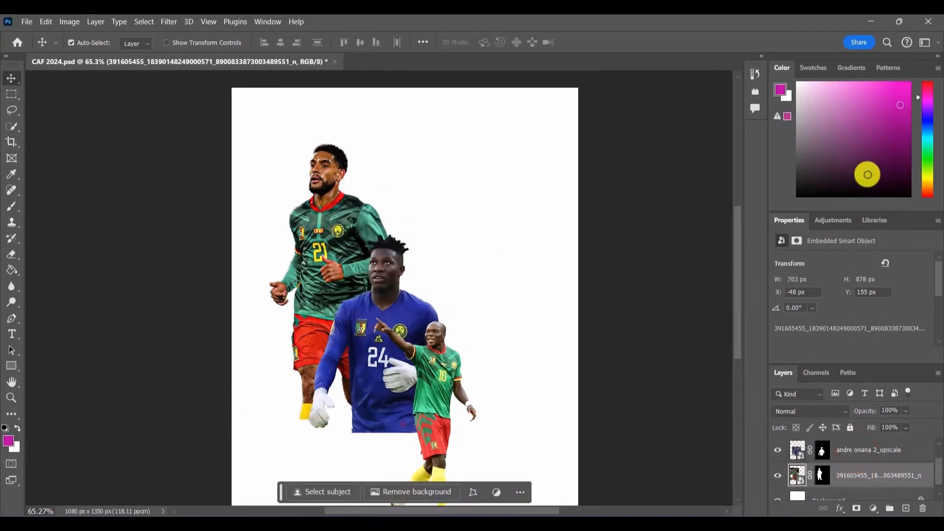
- Apply the Topaz Adjust 4 filter to the goalkeeper's layer and inspect the result up close
left_click(388, 270)
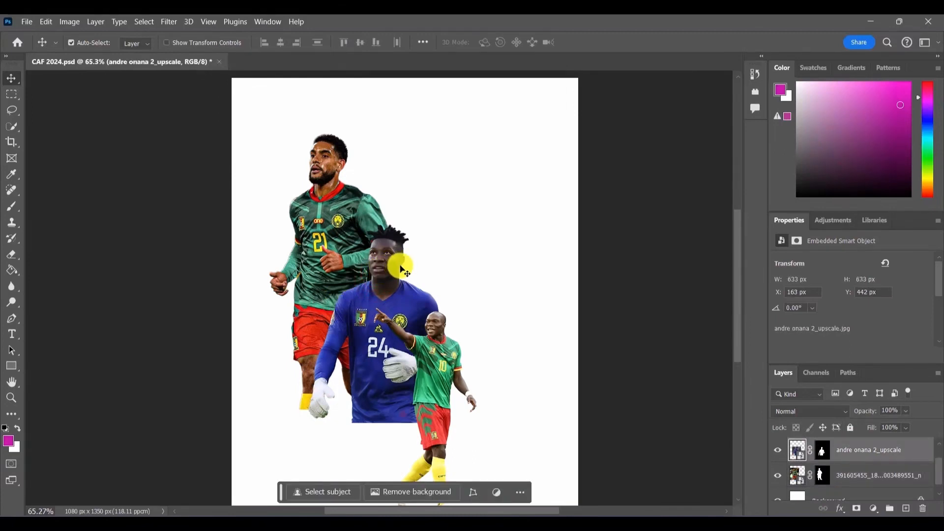
left_click(169, 23)
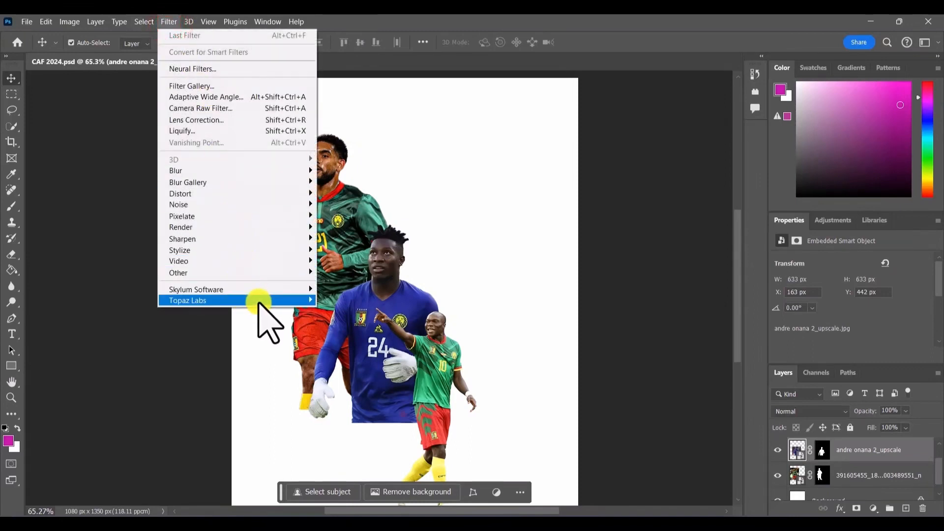
mouse_move(268, 300)
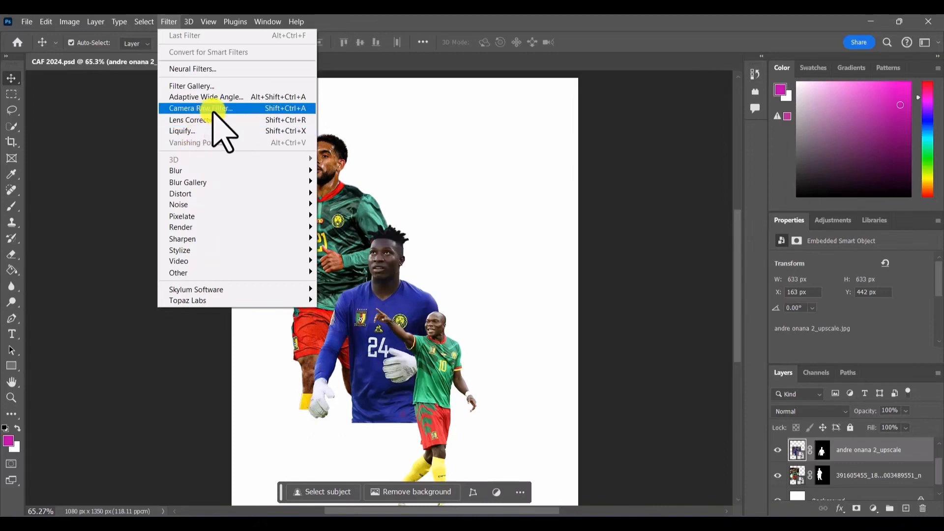
mouse_move(199, 298)
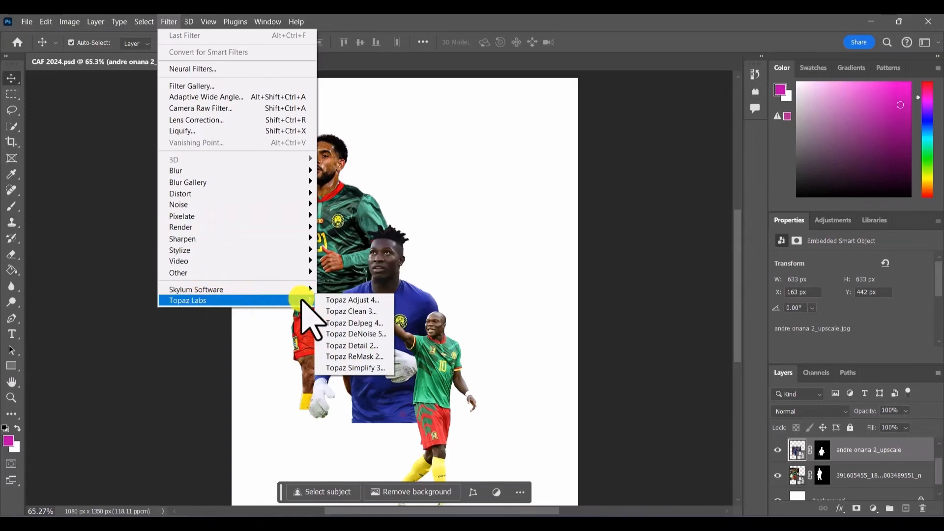
left_click(362, 301)
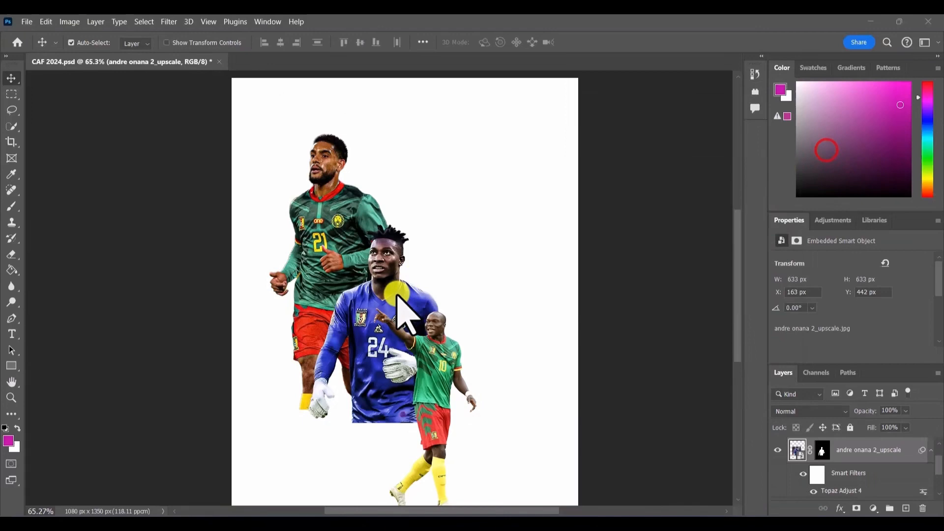
left_click(396, 293)
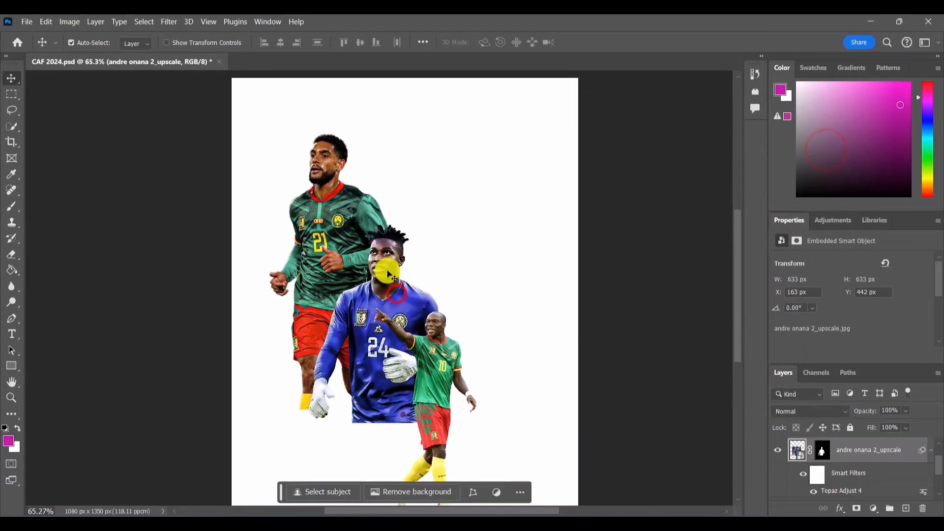
scroll(392, 277, "up", 5)
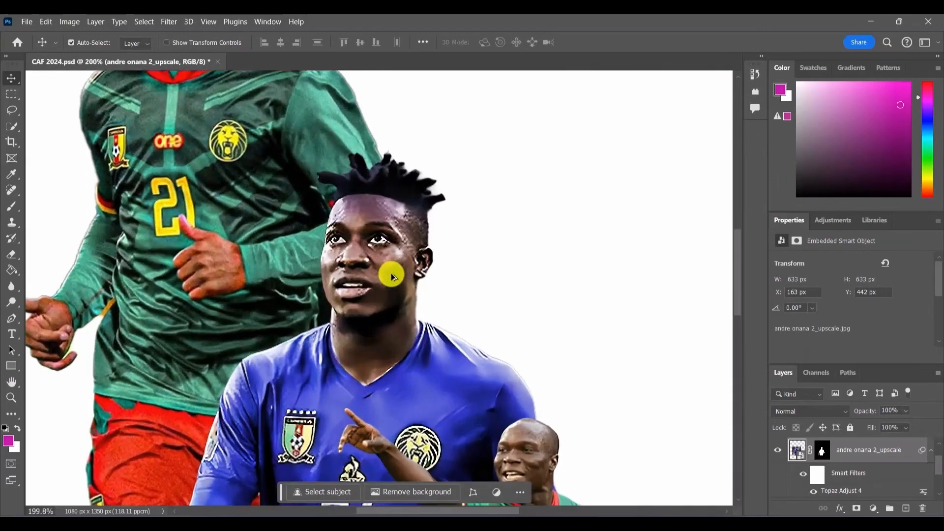
scroll(391, 276, "down", 6)
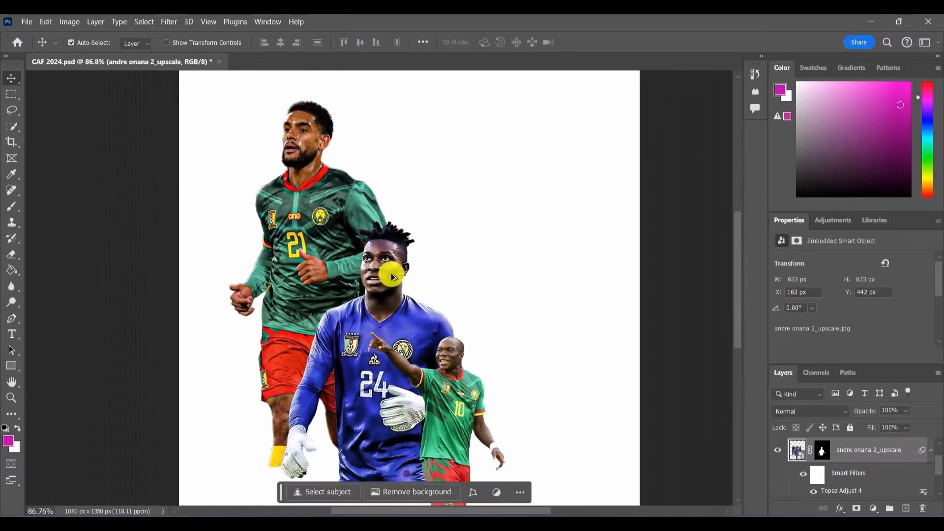
- Apply Topaz Detail 2 to the goalkeeper's layer and Topaz Adjust 4 to the number 10 player's layer
left_click_drag(393, 290, 390, 270)
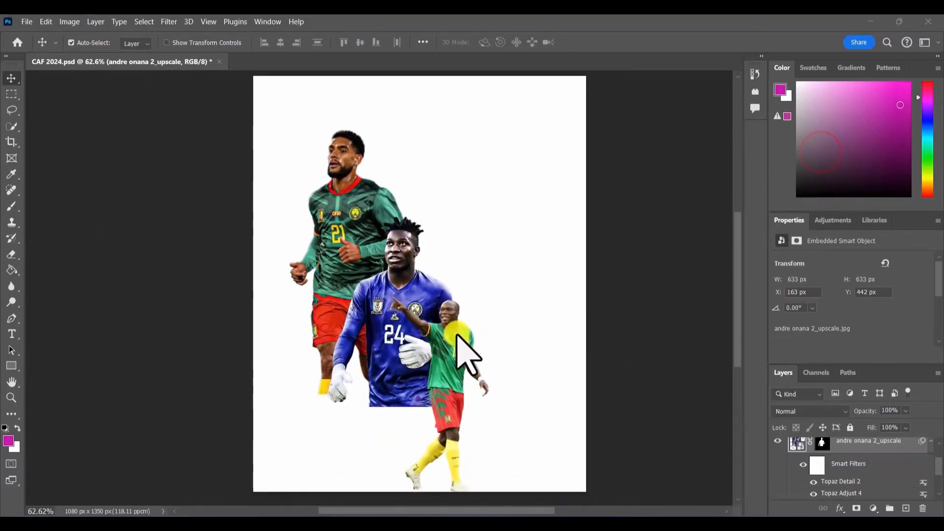
left_click(458, 335)
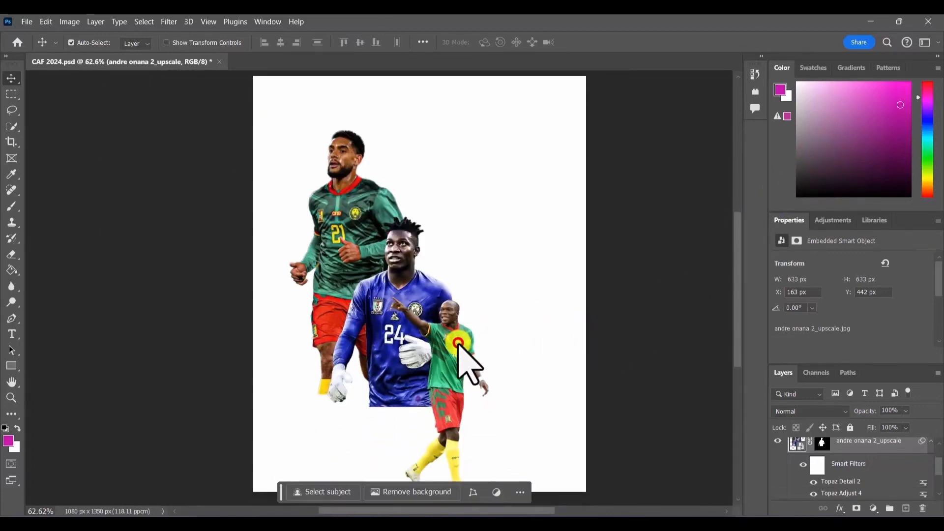
left_click(169, 22)
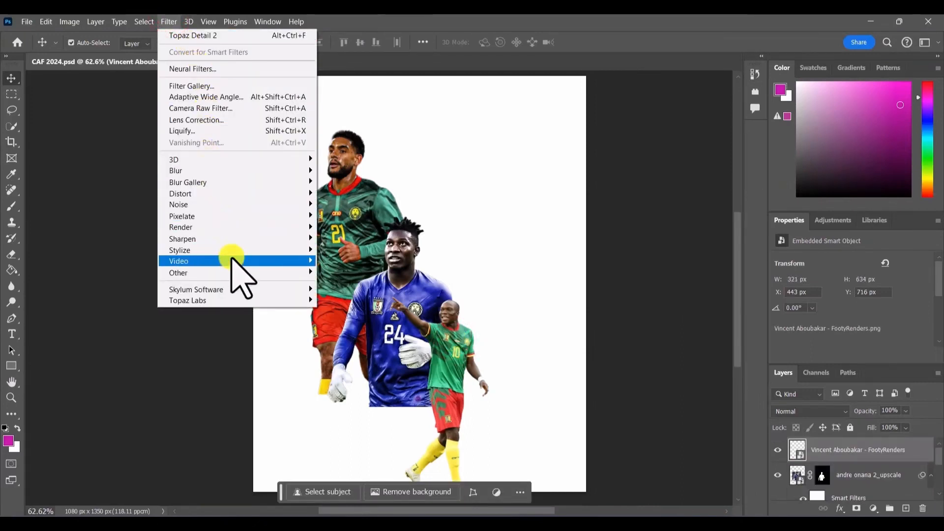
mouse_move(226, 301)
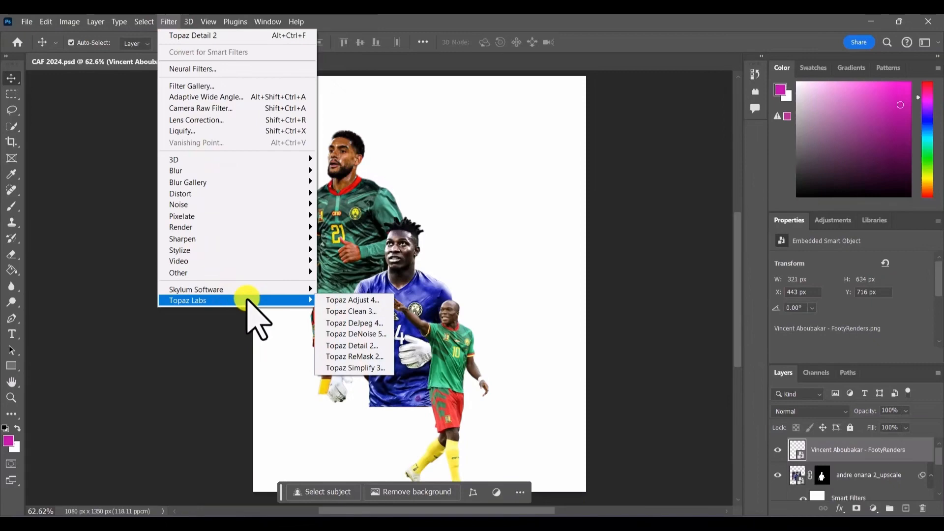
left_click(344, 300)
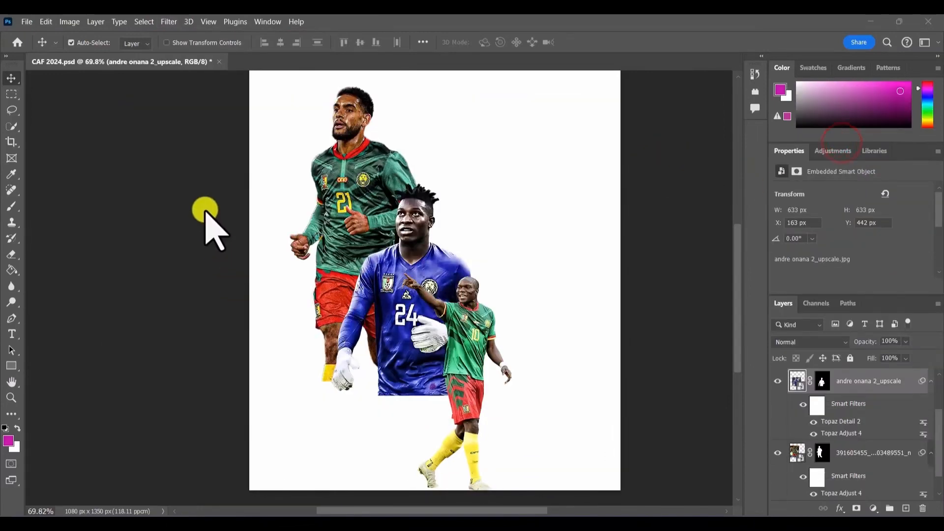
- Try to place the wider Zambo-Anguissa photo on the canvas as an embedded image
scroll(379, 293, "down", 1)
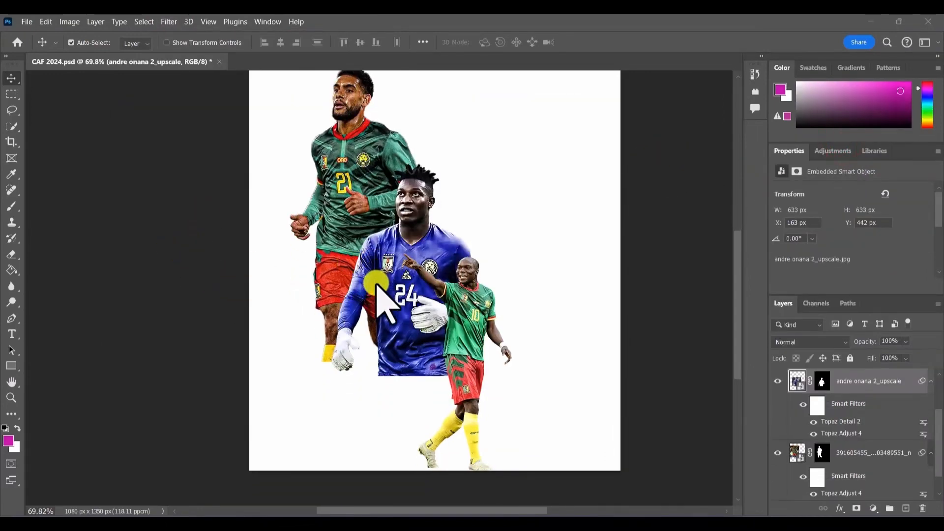
scroll(411, 246, "up", 3)
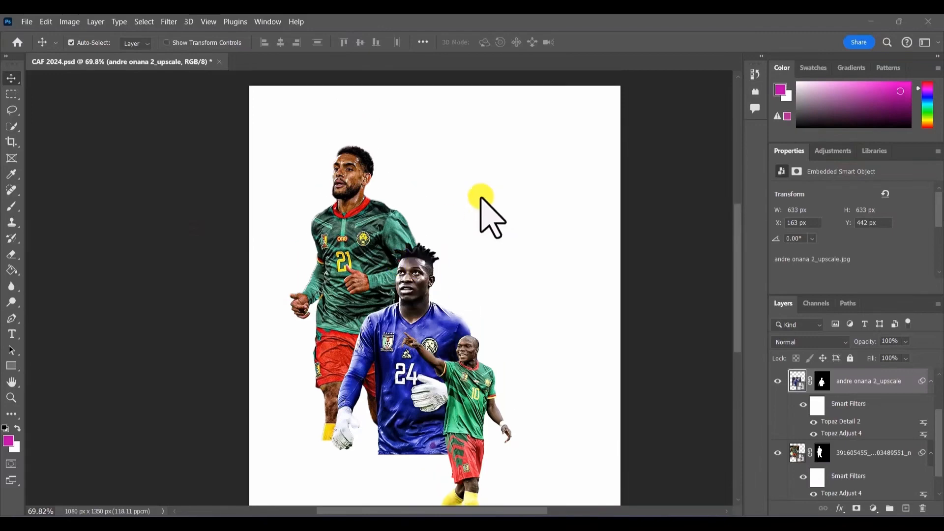
left_click(27, 22)
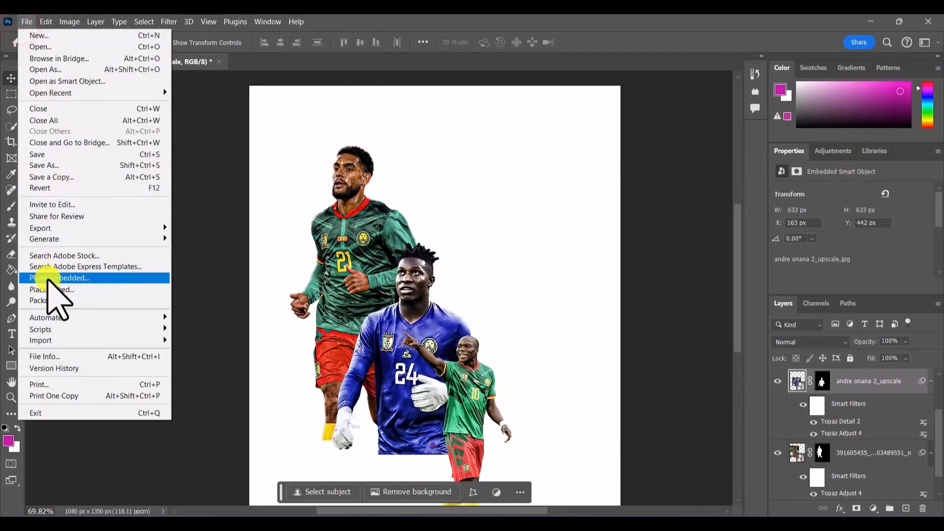
left_click(47, 279)
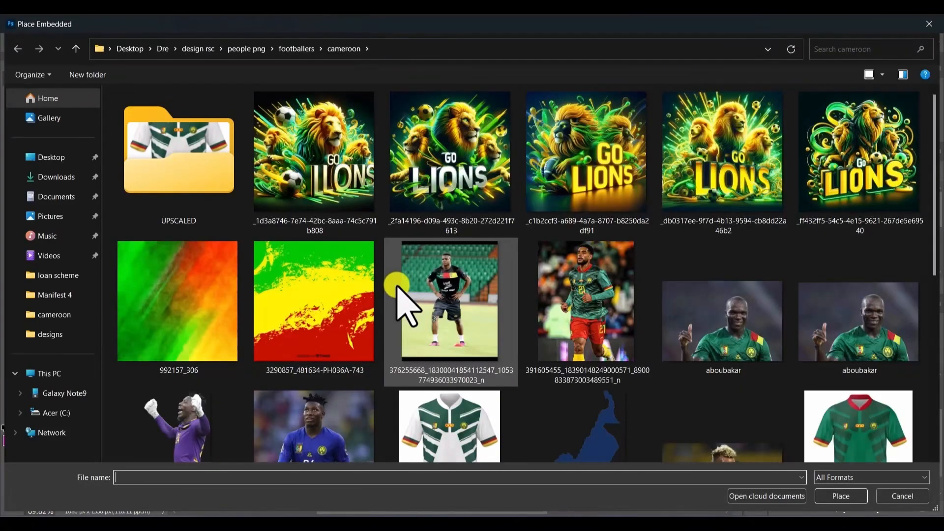
scroll(418, 314, "down", 5)
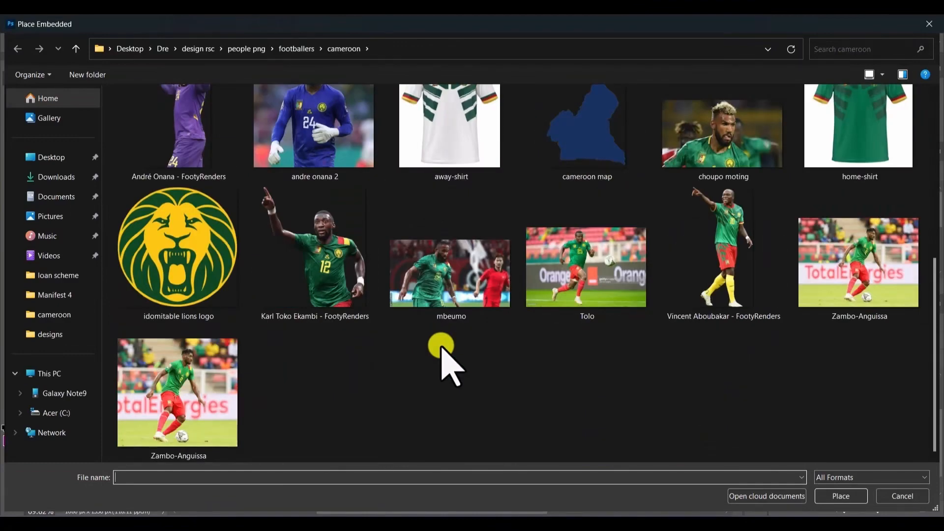
left_click(836, 285)
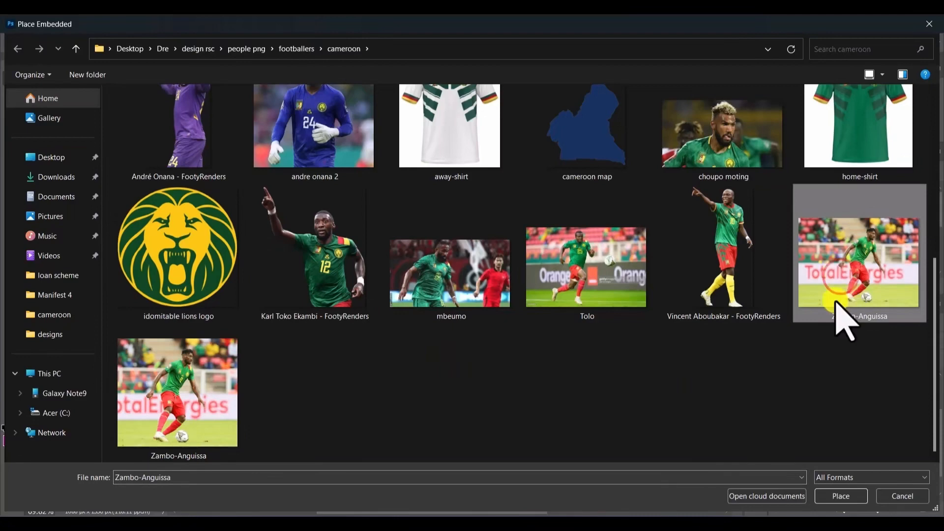
left_click(854, 497)
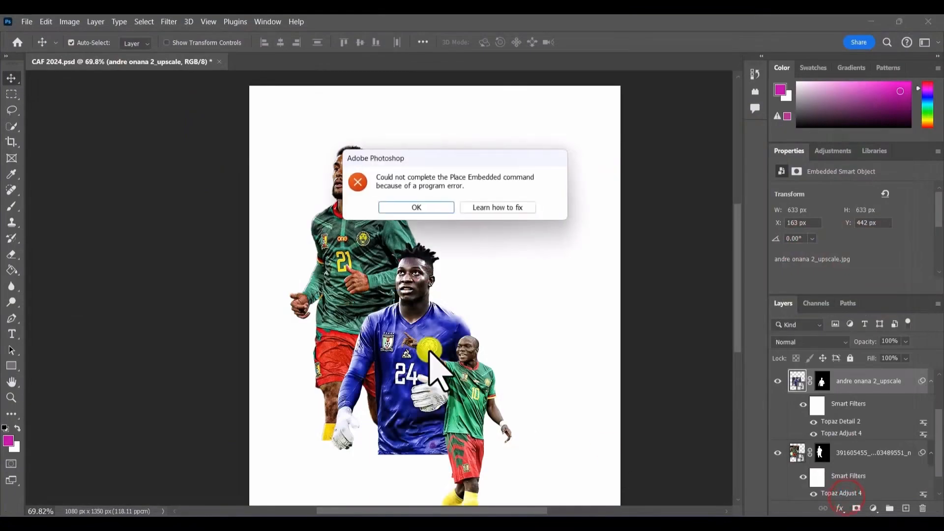
left_click(421, 209)
- Place the squarer Zambo-Anguissa photo as an embedded image at its default size and select the player as its subject
key("alt+f")
key("l")
left_click(831, 171)
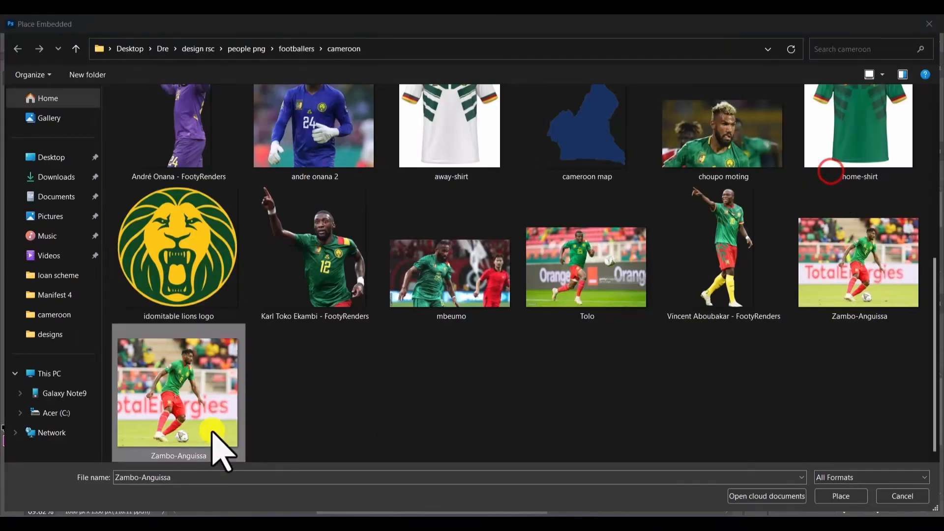
left_click(839, 497)
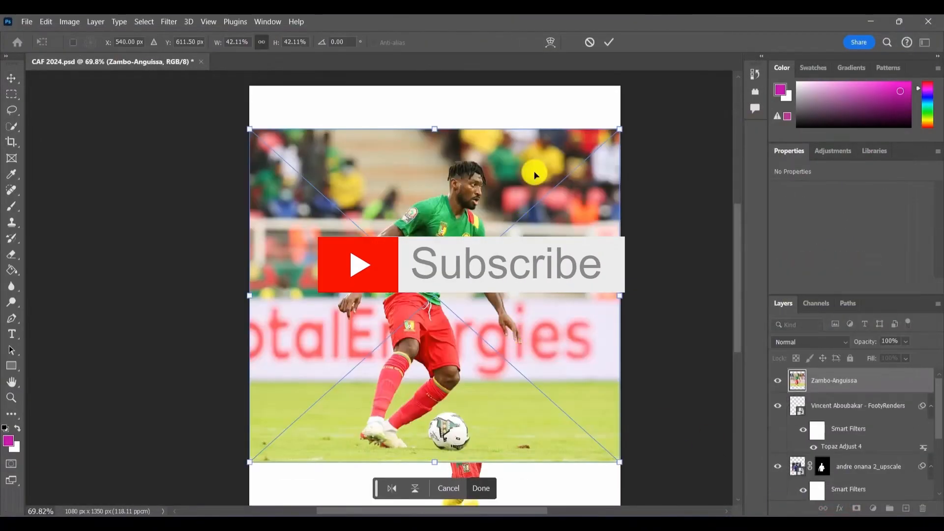
left_click(481, 488)
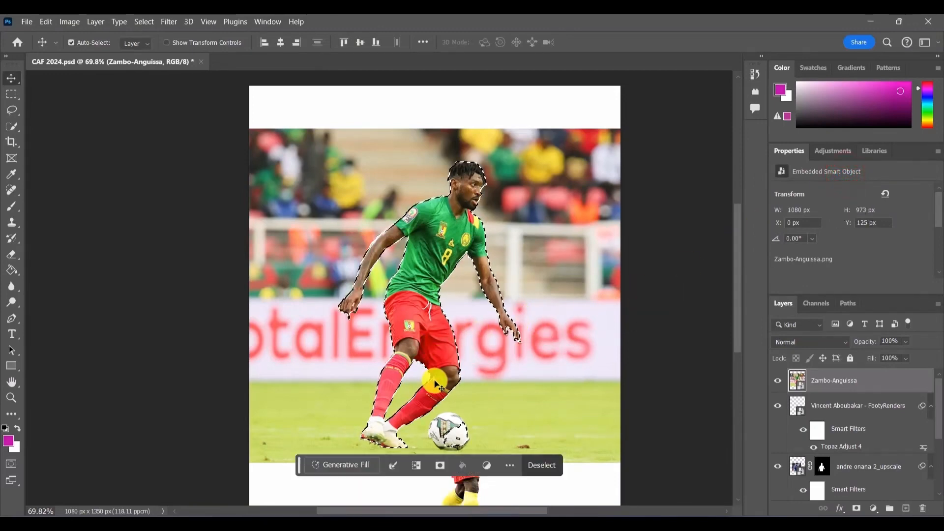
- Subtract the football from the number 8 player's selection with the Quick Selection tool
scroll(450, 399, "up", 3)
left_click_drag(429, 394, 419, 339)
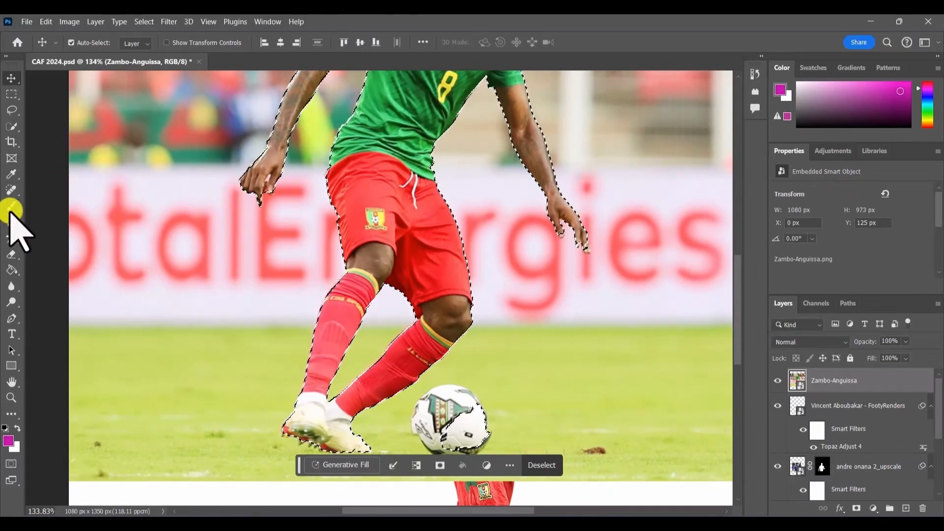
left_click(12, 126)
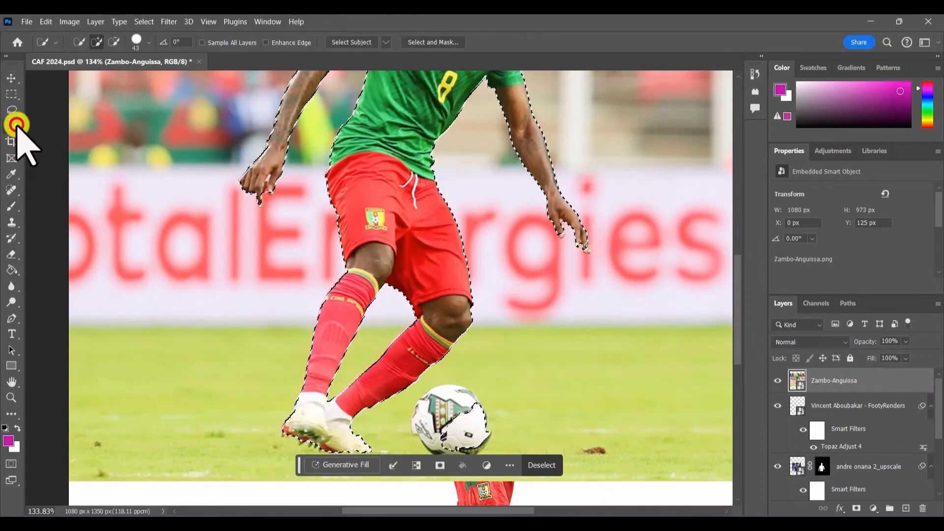
left_click(112, 43)
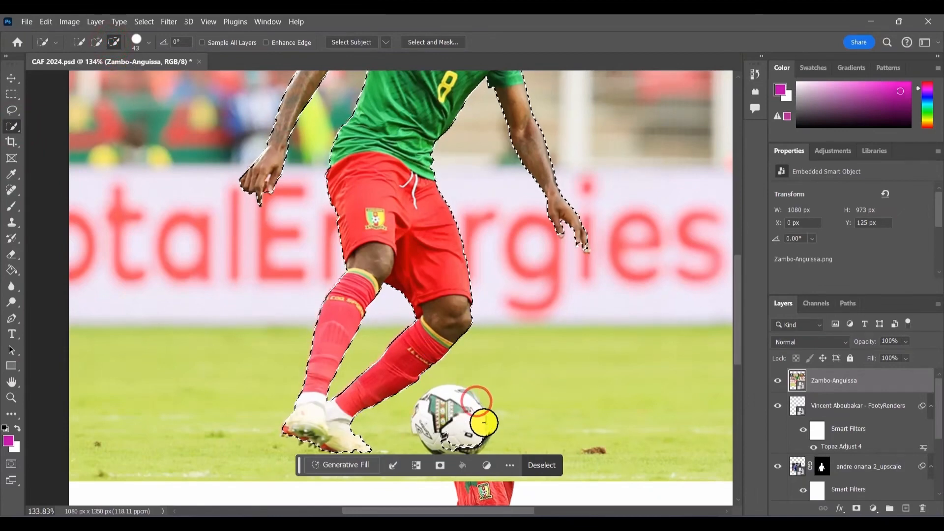
mouse_move(485, 422)
left_mouse_down()
mouse_move(489, 441)
mouse_move(462, 443)
left_mouse_up()
- Add the missing fingertips of the number 8 player's hand on the ball side to the selection, using a 5 px Quick Selection brush
scroll(500, 406, "down", 3)
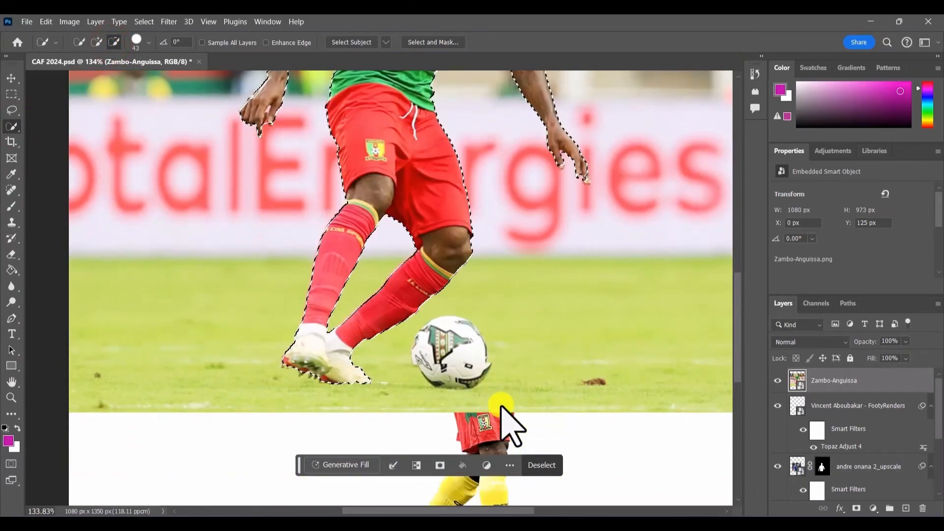
scroll(500, 405, "up", 3)
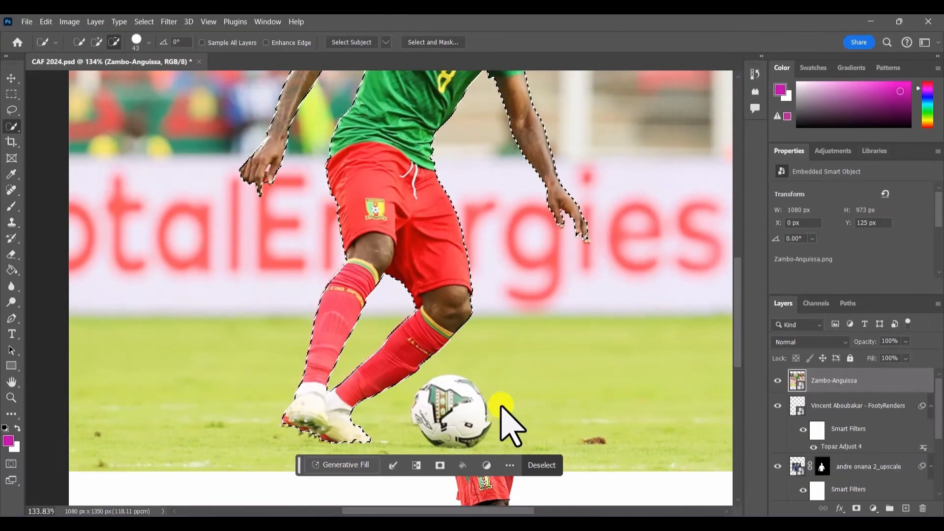
scroll(386, 379, "up", 5)
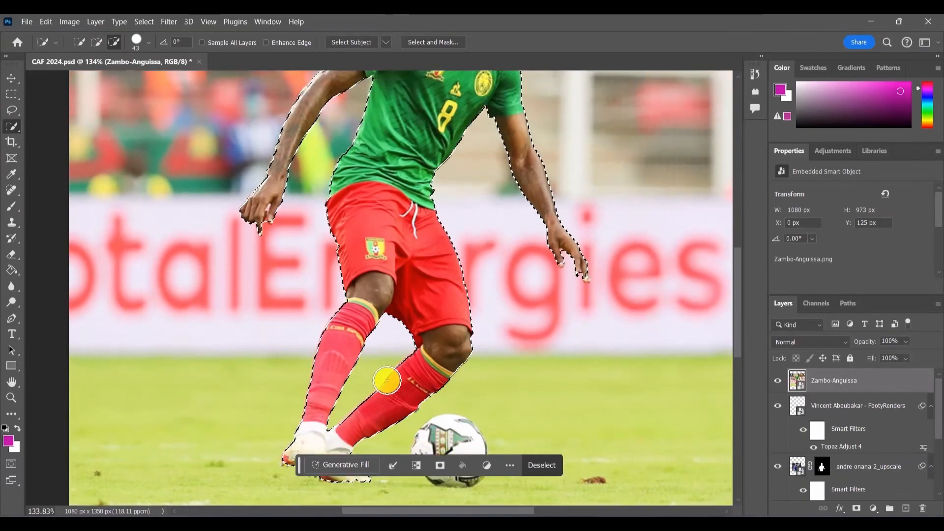
scroll(387, 380, "up", 3)
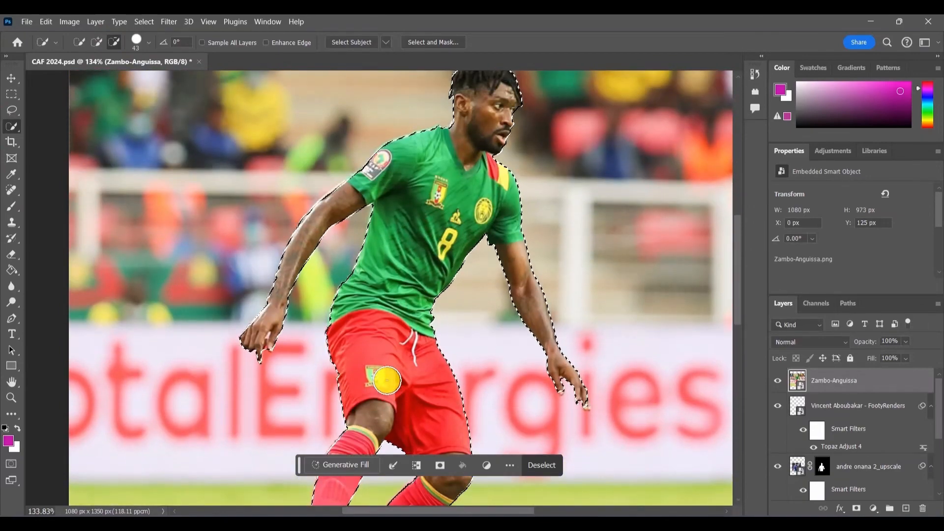
scroll(474, 450, "up", 8)
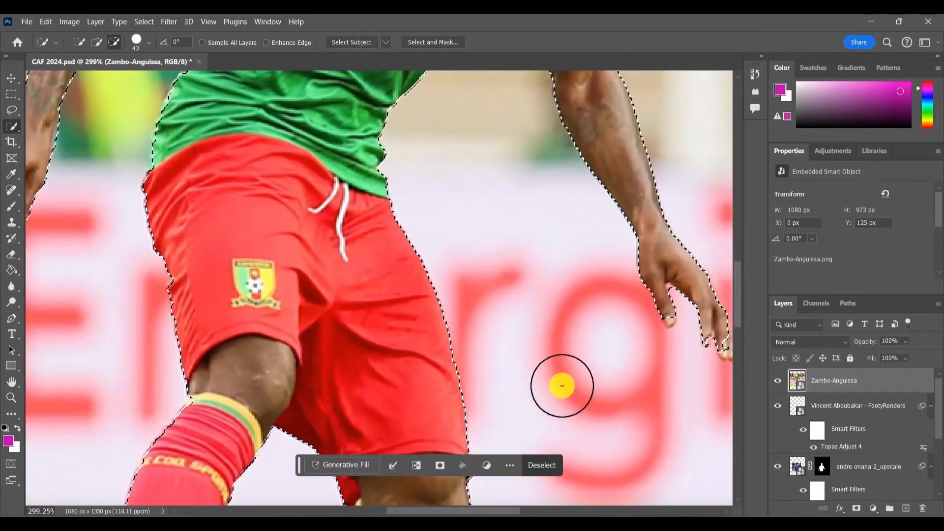
left_click_drag(590, 357, 367, 354)
scroll(432, 344, "up", 5)
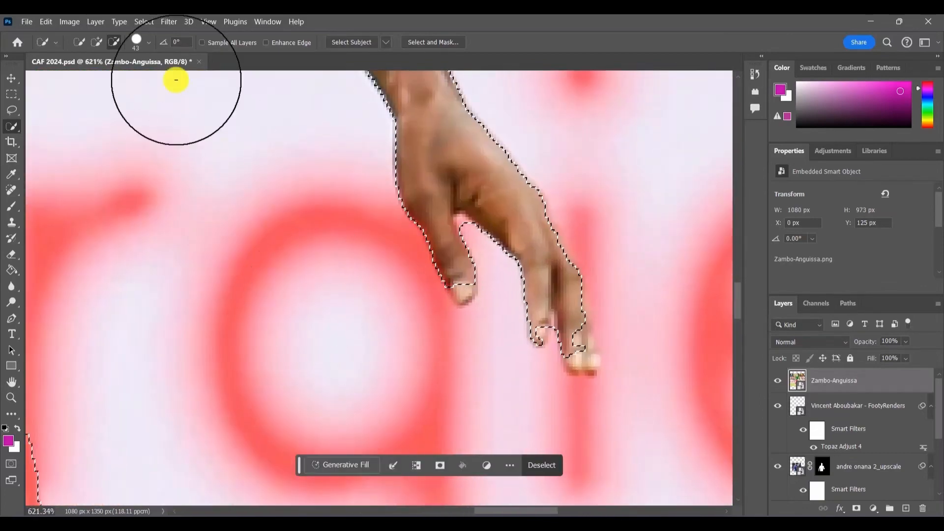
left_click(133, 41)
left_click(87, 77)
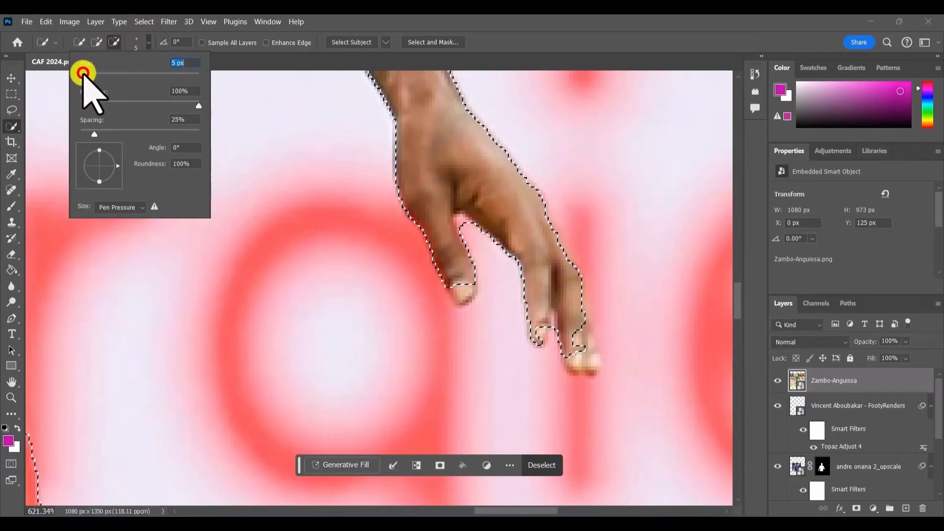
left_click(99, 41)
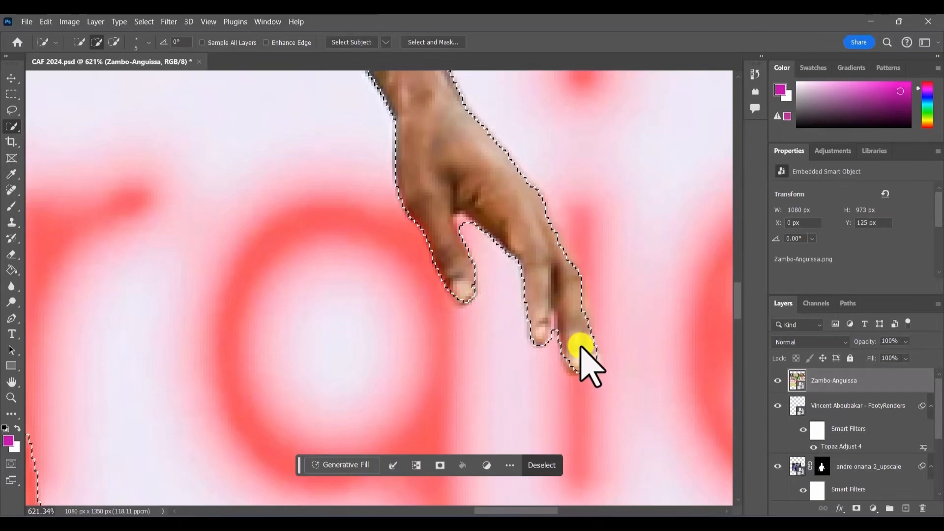
- Subtract the background between the thumb and fingers of that hand from the selection, keeping the brush at 5 px
left_click(114, 42)
left_click(148, 42)
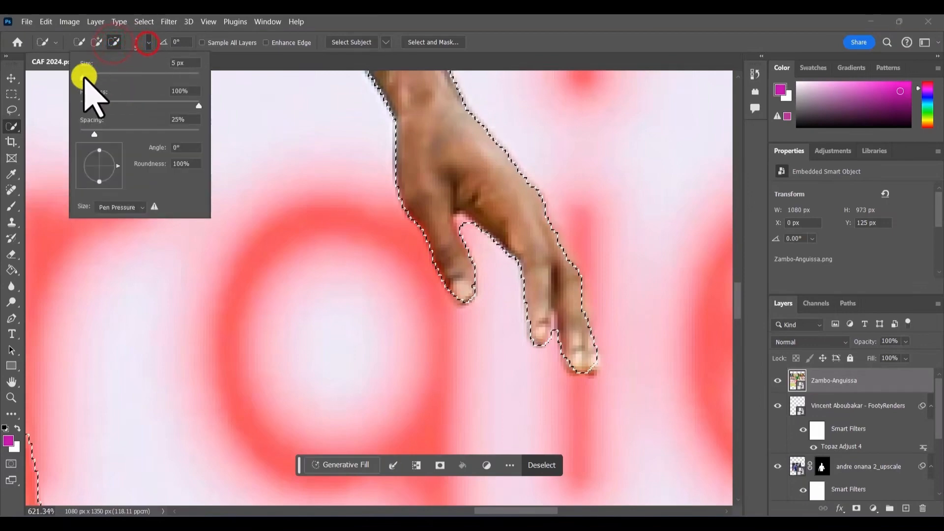
left_click_drag(83, 76, 82, 78)
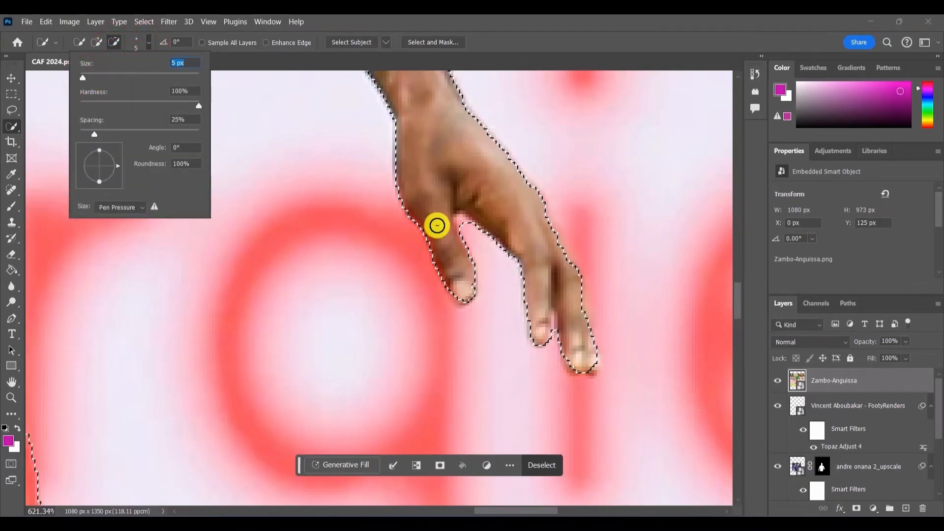
left_click(466, 227)
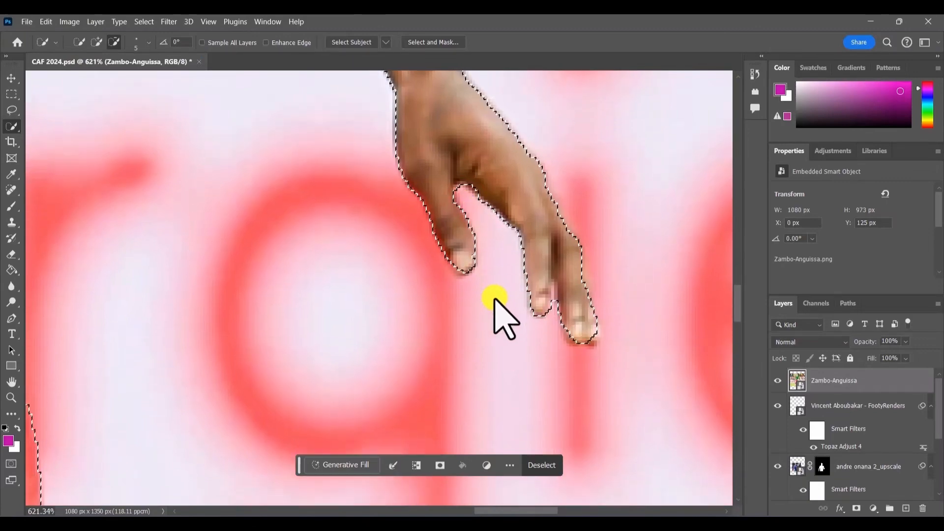
- Add the missing index fingertip of the number 8 player's other hand to the selection
scroll(451, 260, "down", 6)
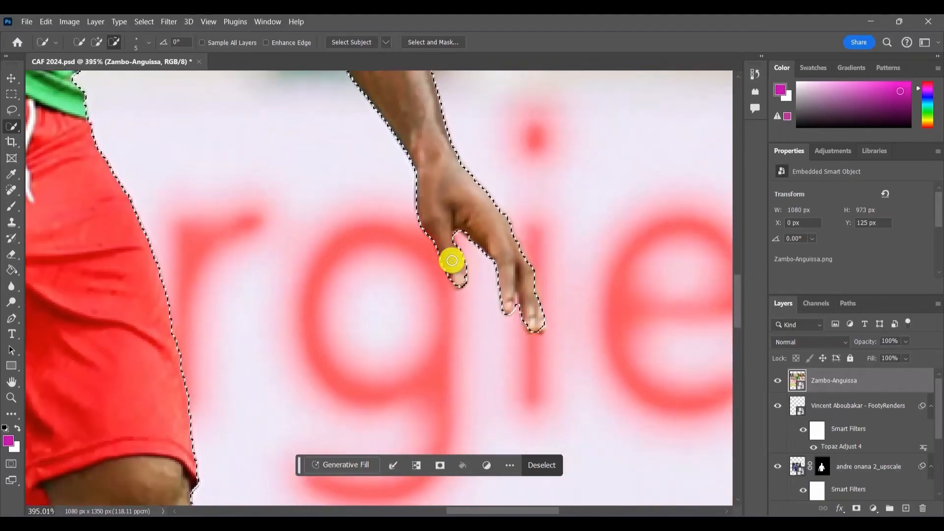
scroll(451, 260, "down", 3)
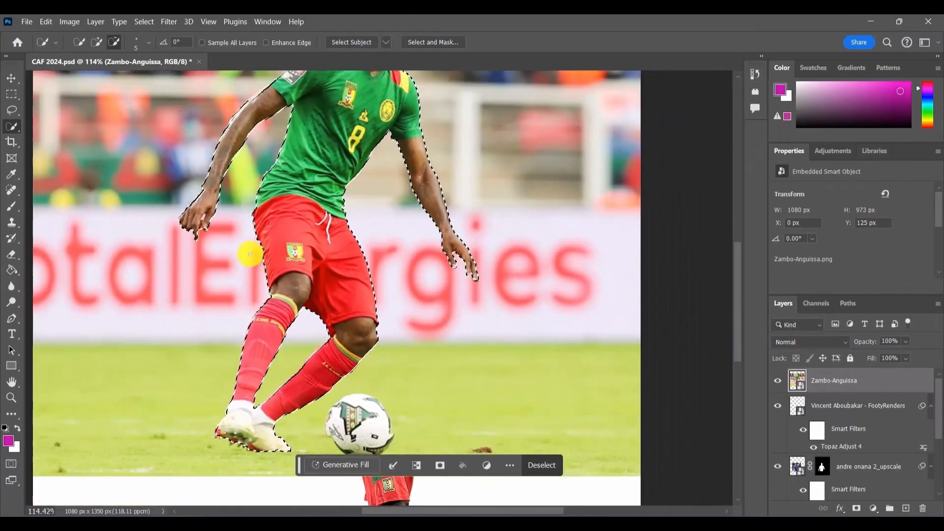
scroll(211, 231, "up", 5)
scroll(213, 232, "up", 5)
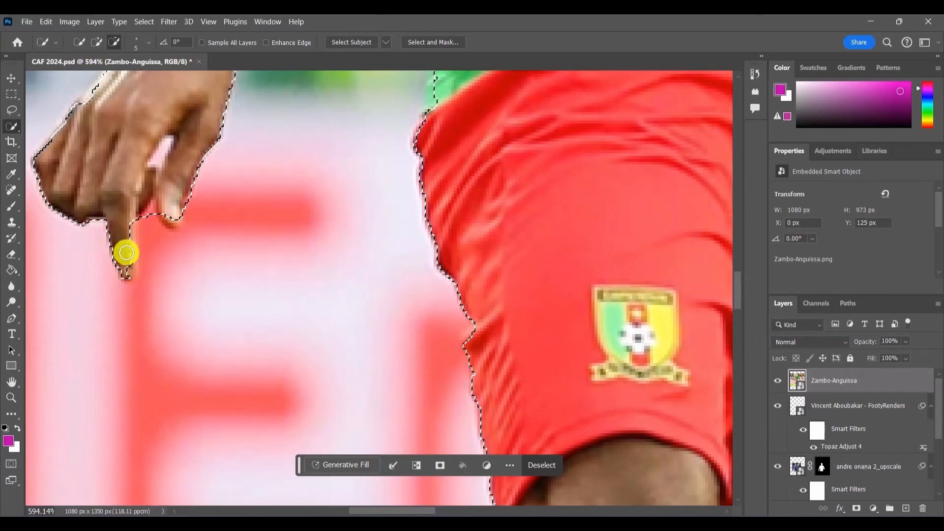
left_click(96, 38)
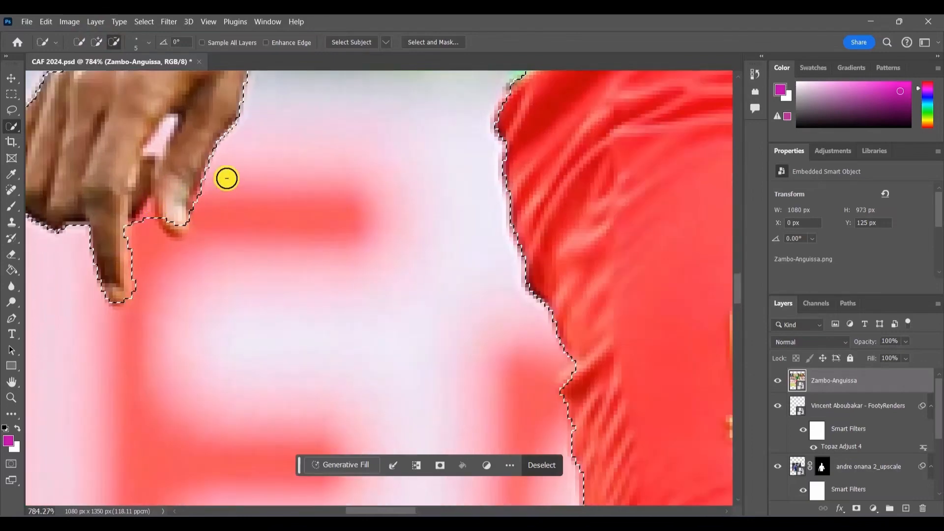
- Mask out the background of the Zambo-Anguissa layer with the refined selection and select the cut-out player
left_click(831, 168)
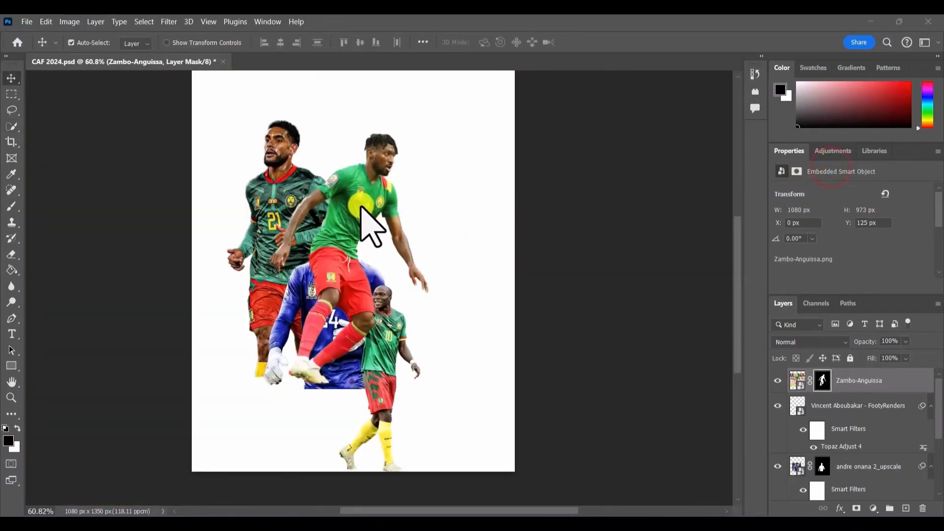
left_click(360, 205)
scroll(360, 205, "down", 1)
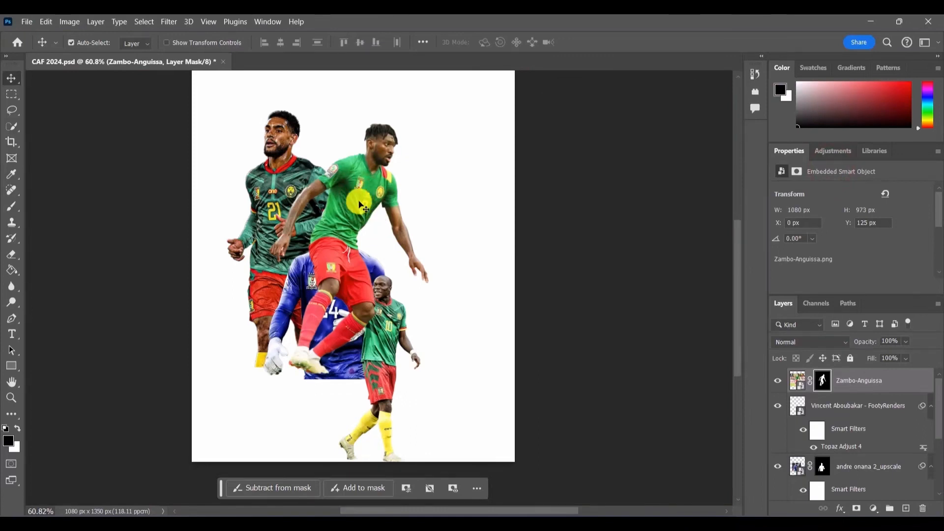
- Scale the cut-out number 8 player to about 70.55% and position him beside the number 10 player near the poster's lower edge
scroll(357, 204, "up", 2)
scroll(359, 206, "down", 1)
left_click_drag(361, 210, 362, 239)
key("ctrl+t")
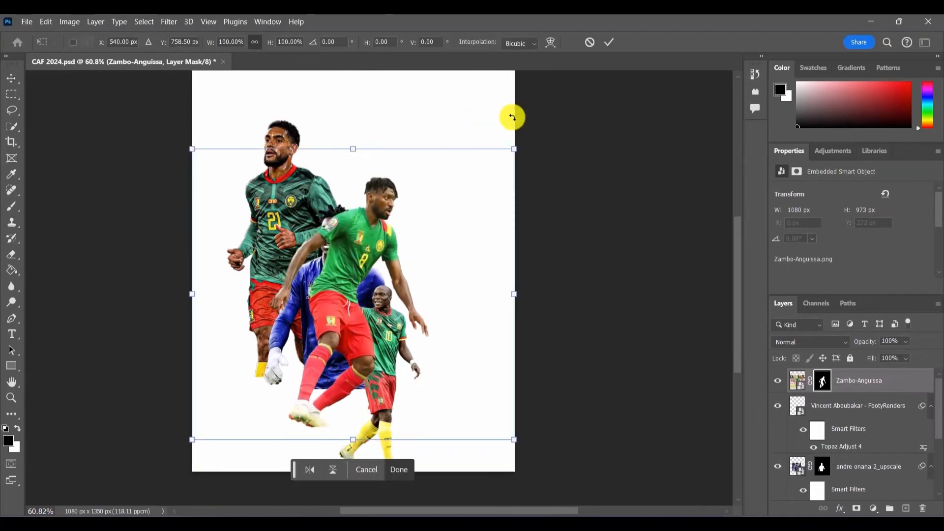
left_click_drag(514, 148, 419, 235)
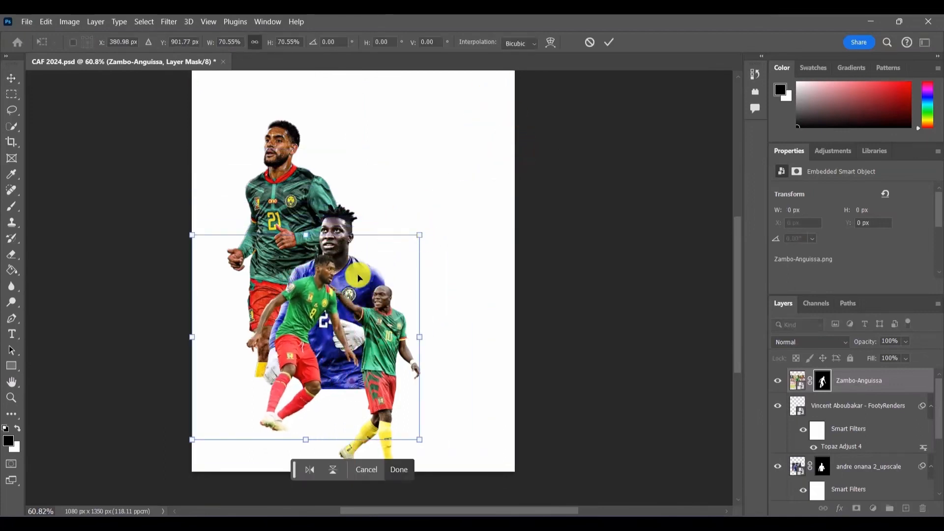
left_click_drag(317, 316, 448, 351)
scroll(396, 211, "down", 3)
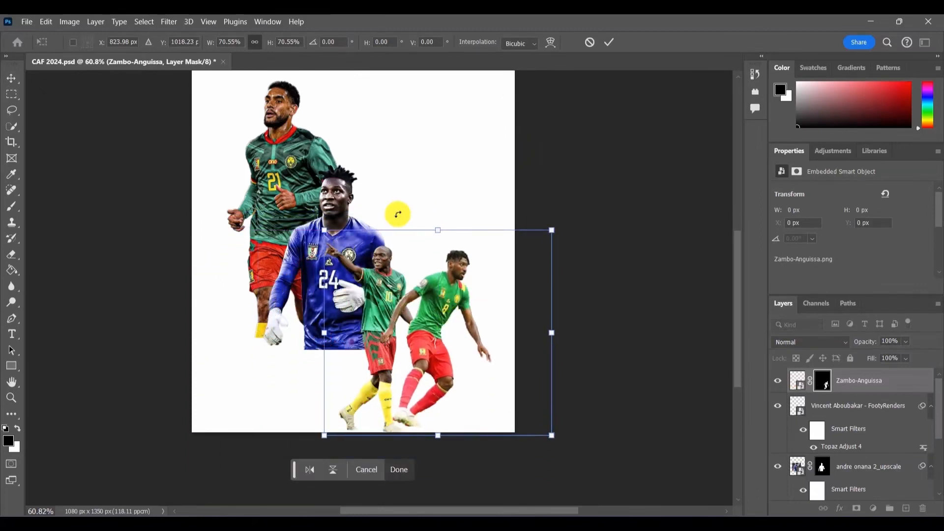
scroll(398, 216, "up", 1)
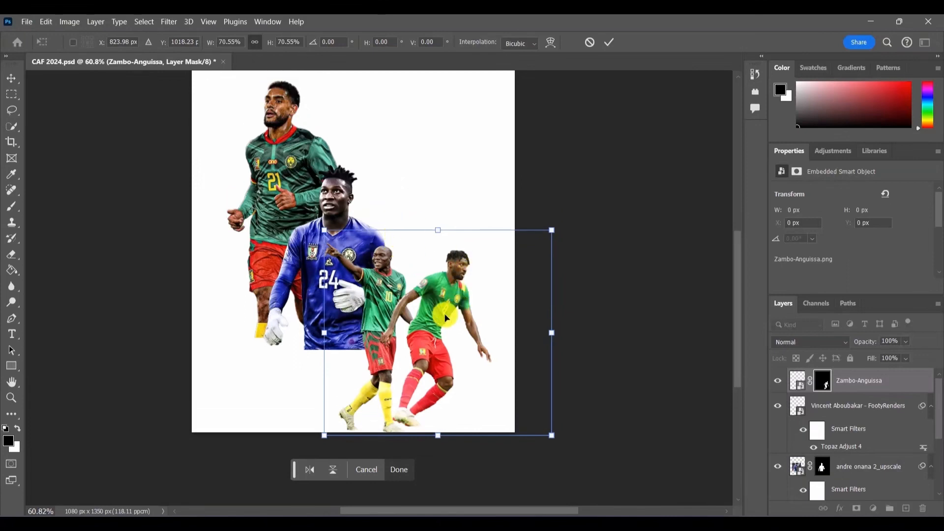
- Move the number 8 player up beside the number 21 player, over the goalkeeper, and enlarge him to about 93.70%
left_click_drag(446, 317, 378, 212)
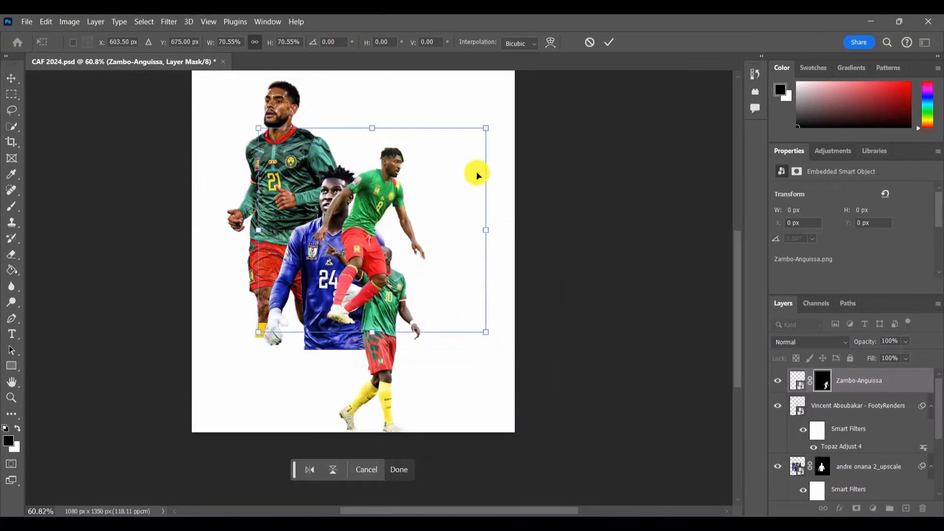
left_click_drag(483, 122, 535, 84)
left_click_drag(386, 176, 346, 216)
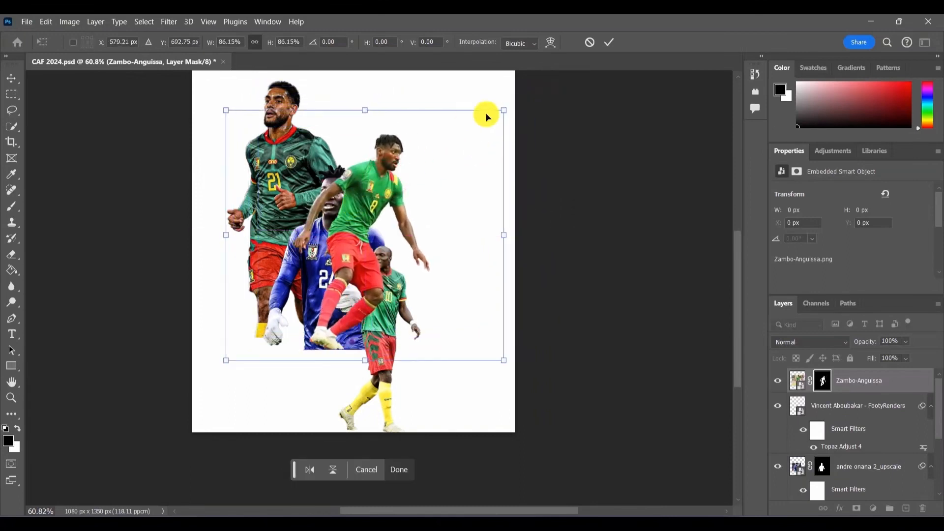
left_click_drag(507, 112, 528, 86)
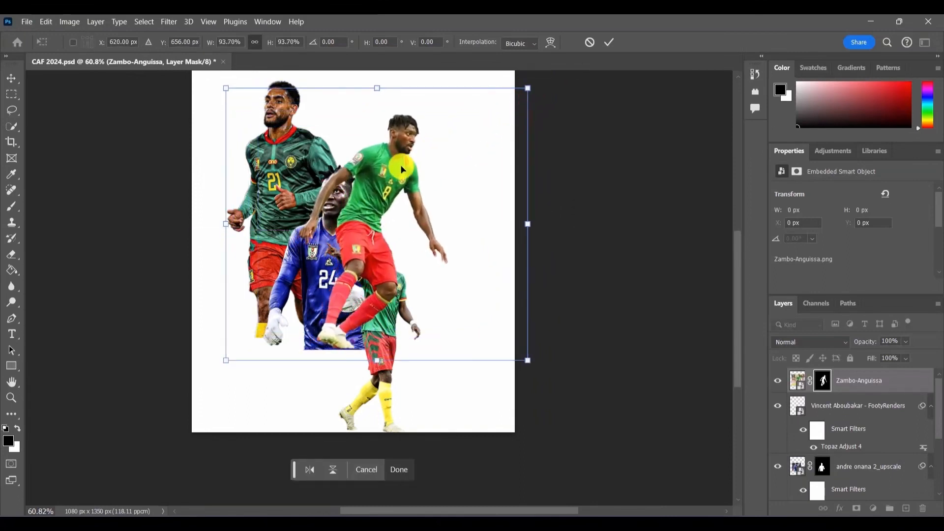
left_click_drag(400, 167, 387, 170)
left_click(398, 469)
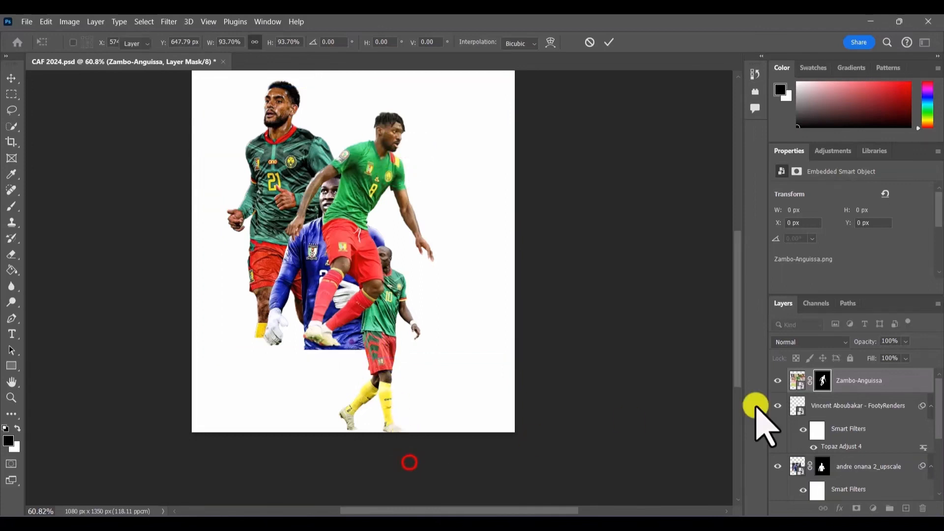
- Stack the Zambo-Anguissa layer behind the goalkeeper, directly above the number 21 player's layer, and apply the Topaz Adjust 4 filter to it
left_click_drag(865, 386, 839, 424)
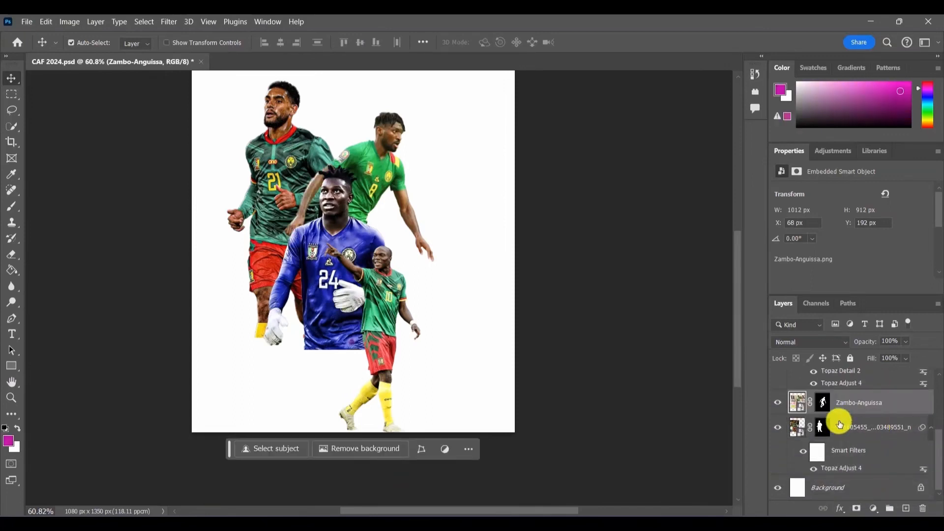
scroll(440, 210, "up", 3)
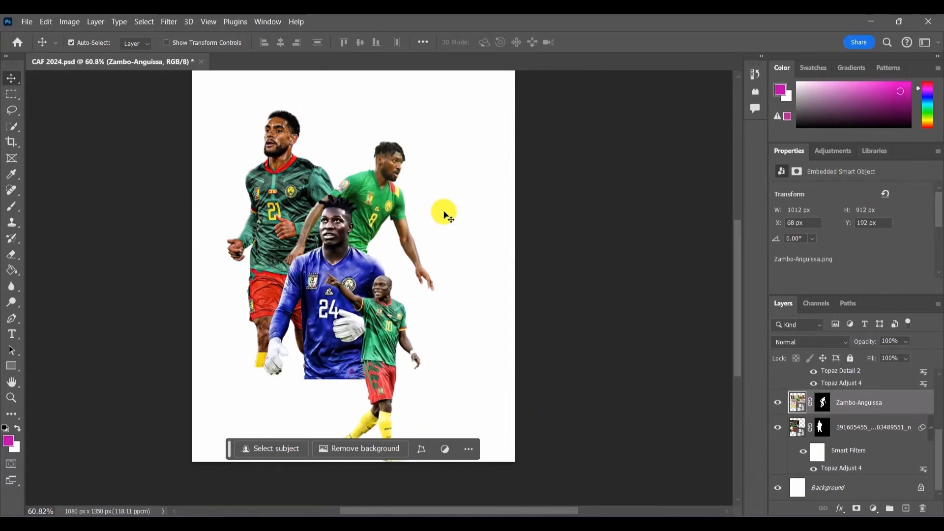
scroll(444, 215, "down", 1)
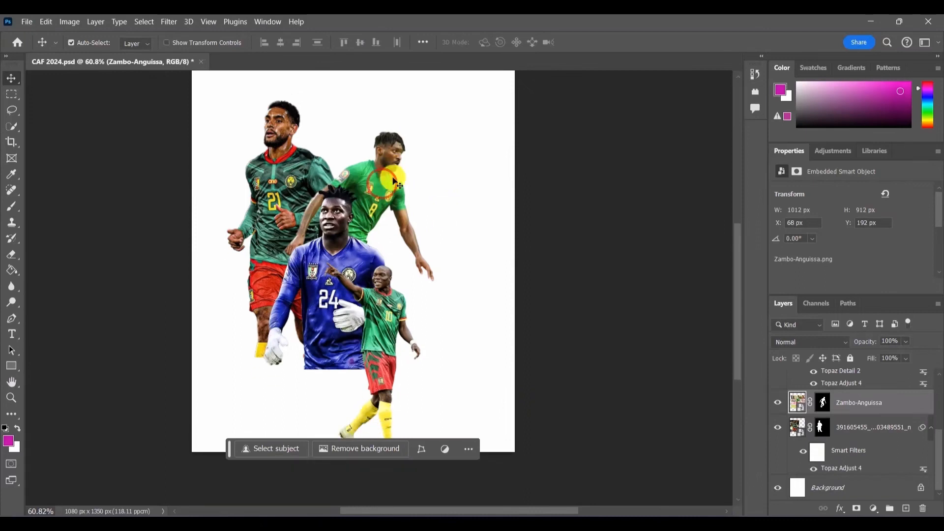
left_click(148, 22)
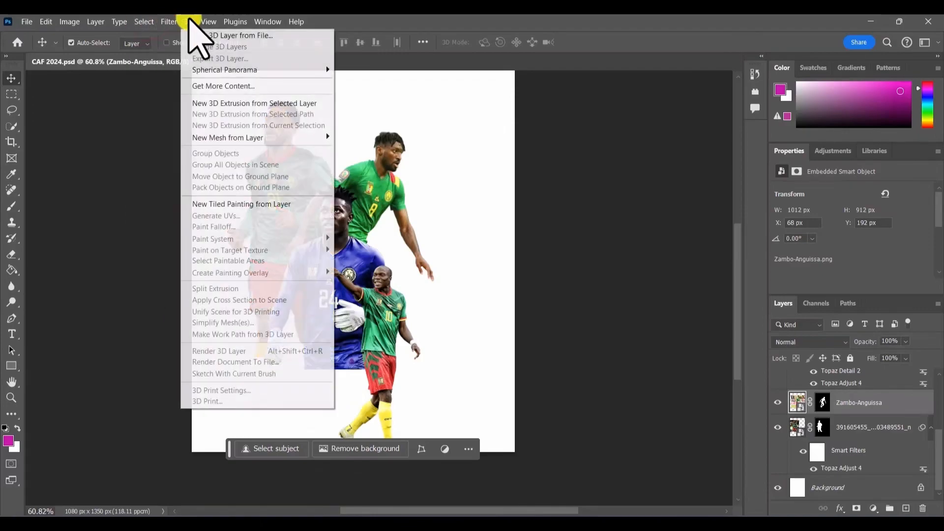
left_click(188, 22)
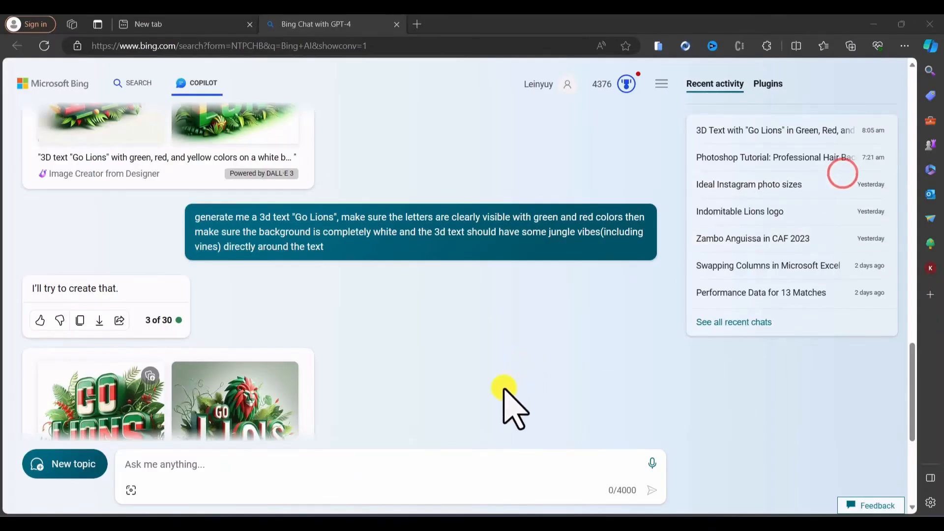
- In Bing Copilot, review the 3D "Go Lions" prompt and its generated images, and download the first green and red jungle text image
scroll(497, 374, "up", 1)
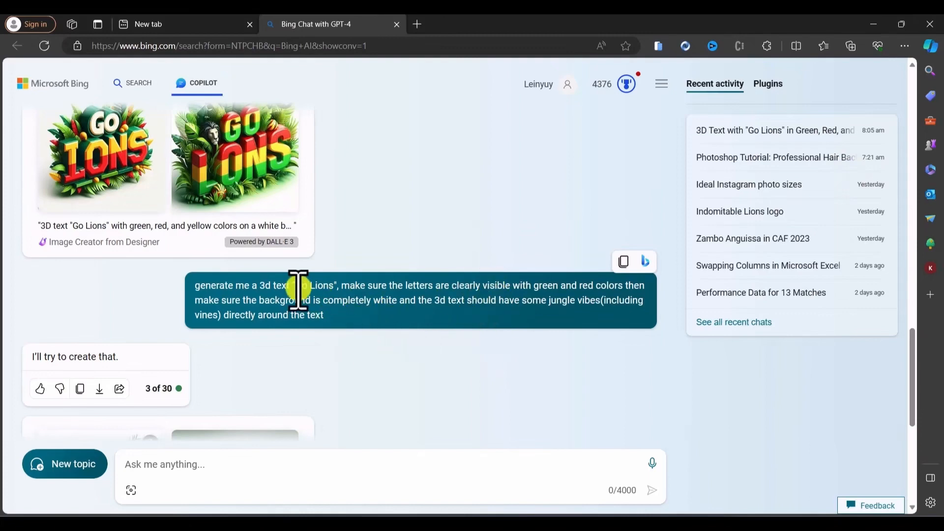
left_click_drag(194, 285, 344, 356)
left_click(344, 354)
scroll(315, 364, "up", 3)
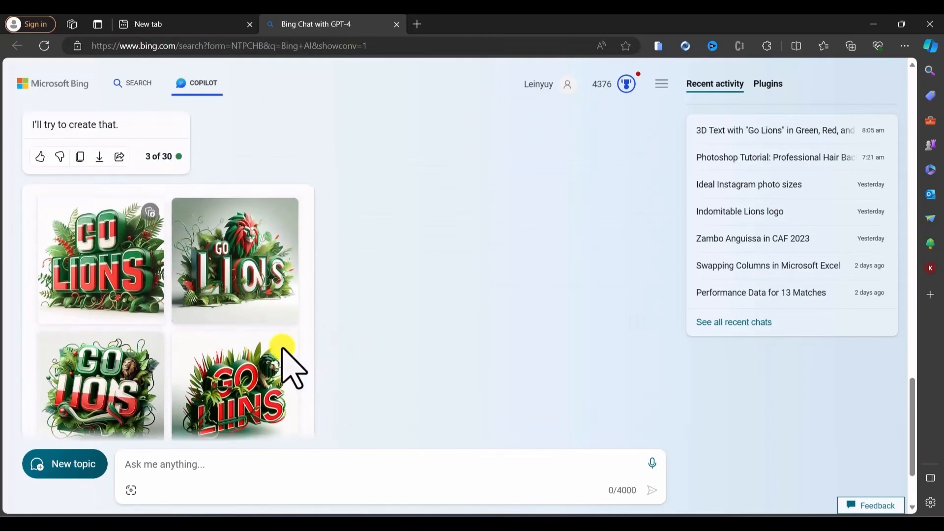
scroll(295, 349, "down", 2)
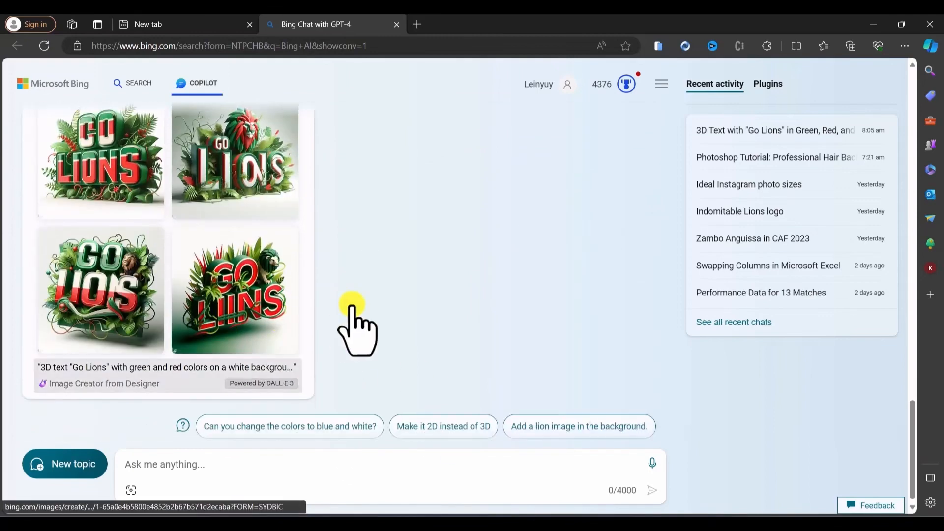
scroll(400, 310, "up", 1)
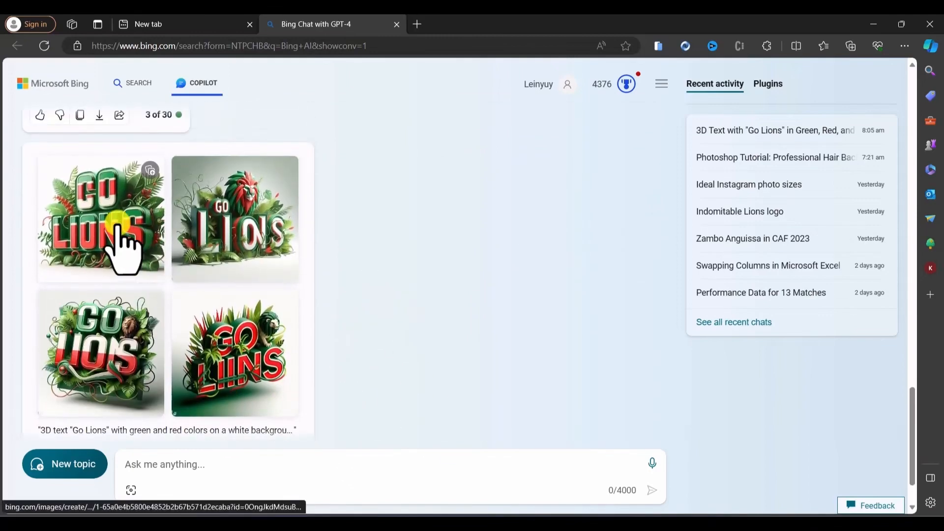
left_click(141, 228)
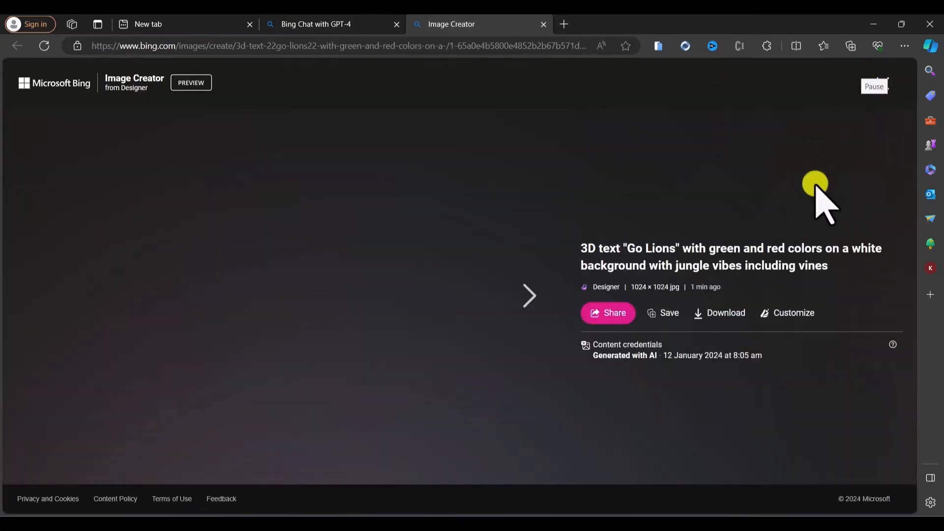
left_click(726, 313)
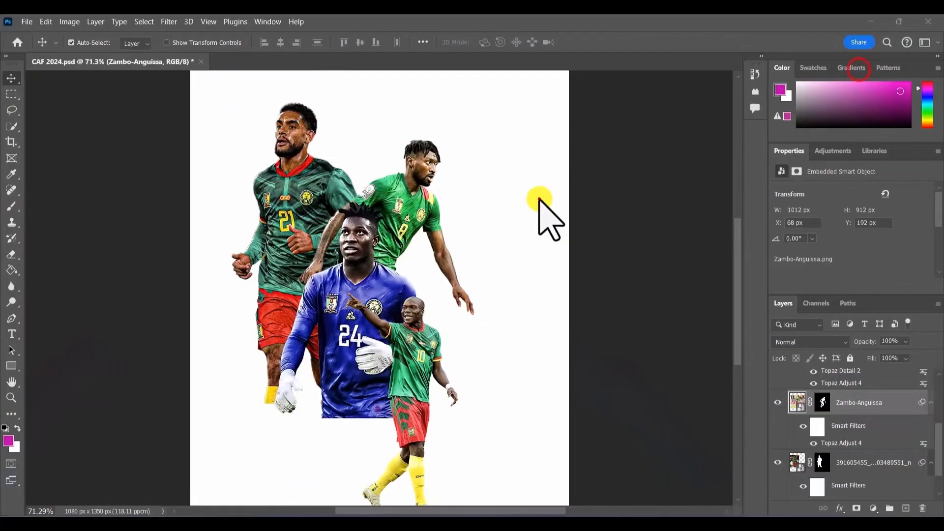
- Back in Photoshop, start placing an embedded image and browse to the Downloads folder
left_click(27, 21)
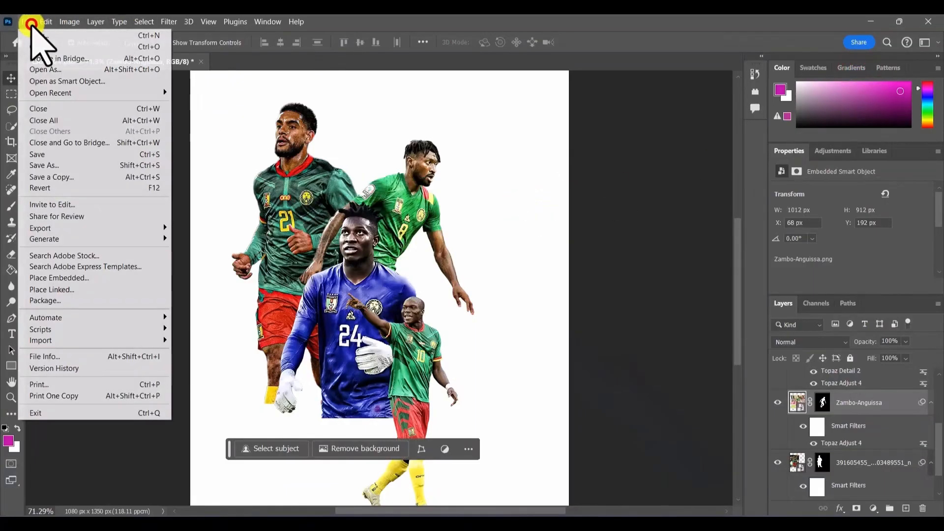
left_click(84, 278)
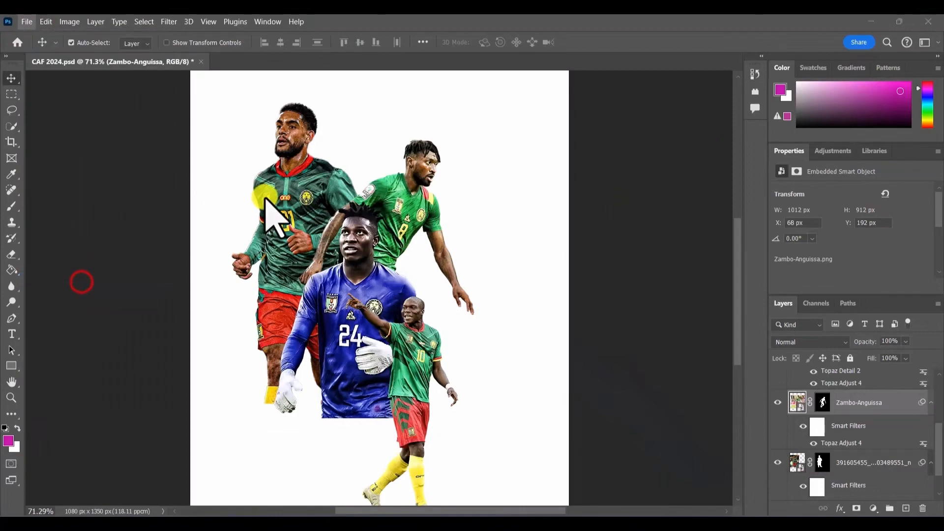
scroll(411, 295, "down", 3)
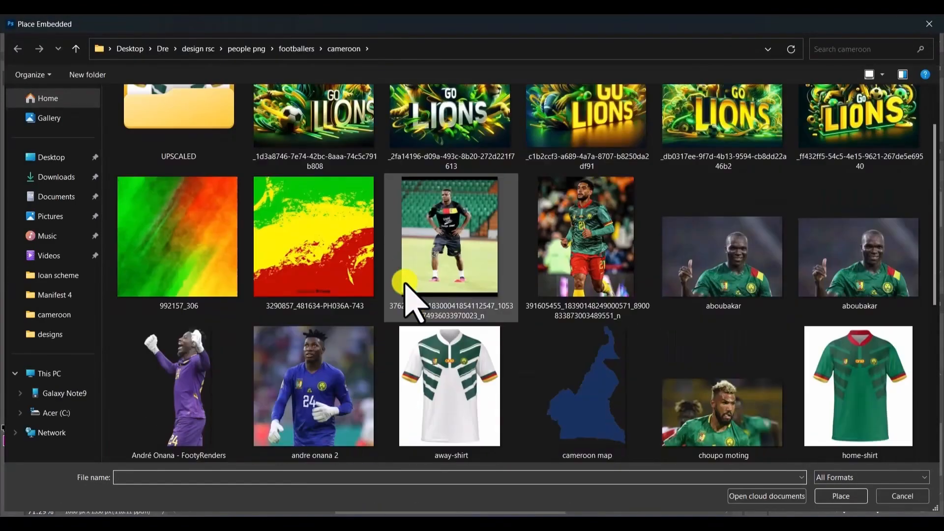
scroll(404, 285, "down", 3)
scroll(404, 285, "up", 7)
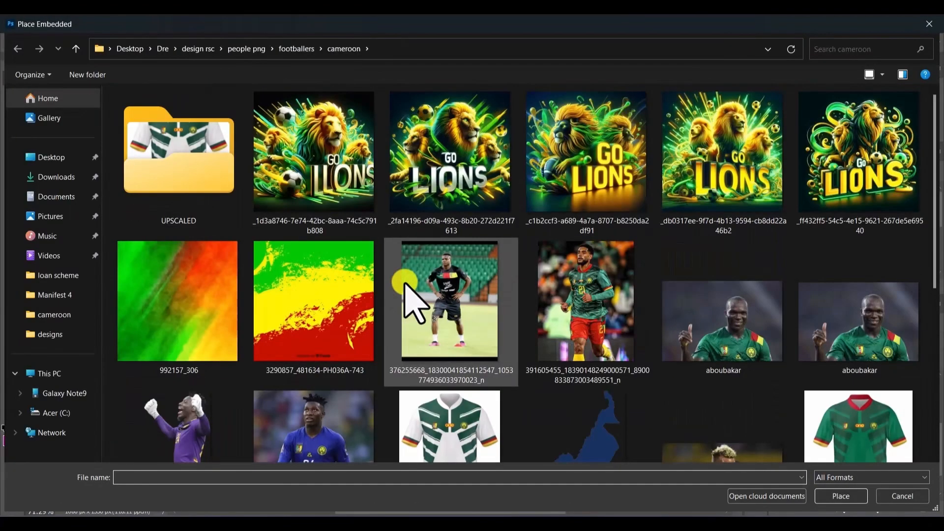
left_click(53, 177)
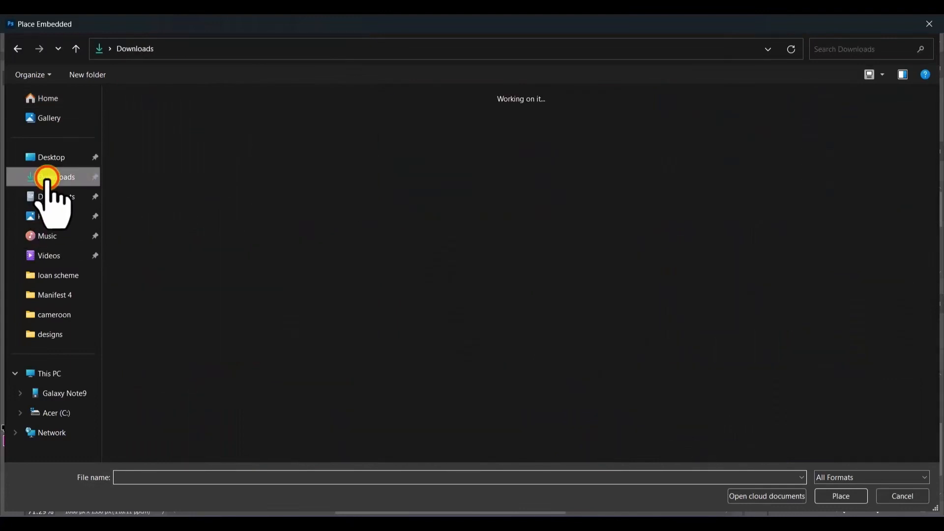
- Display the Downloads files as extra large icons
right_click(496, 164)
mouse_move(609, 173)
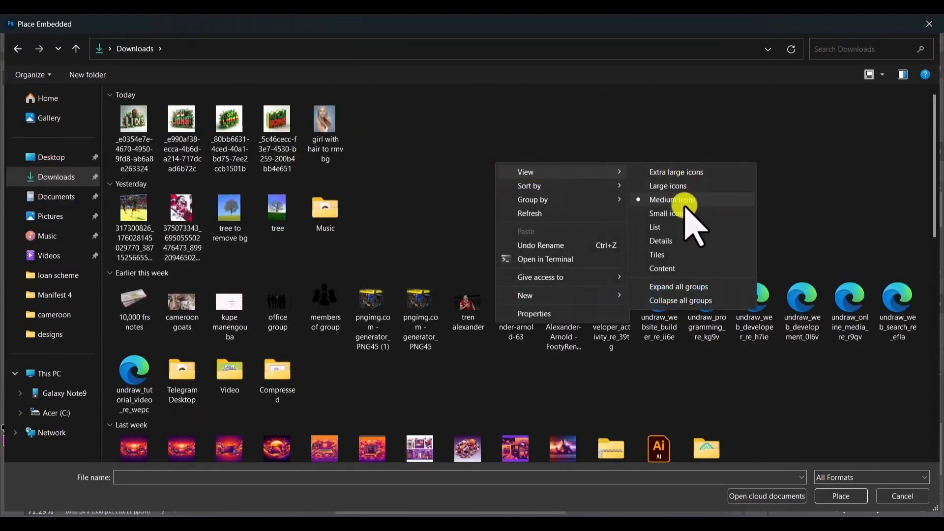
left_click(669, 186)
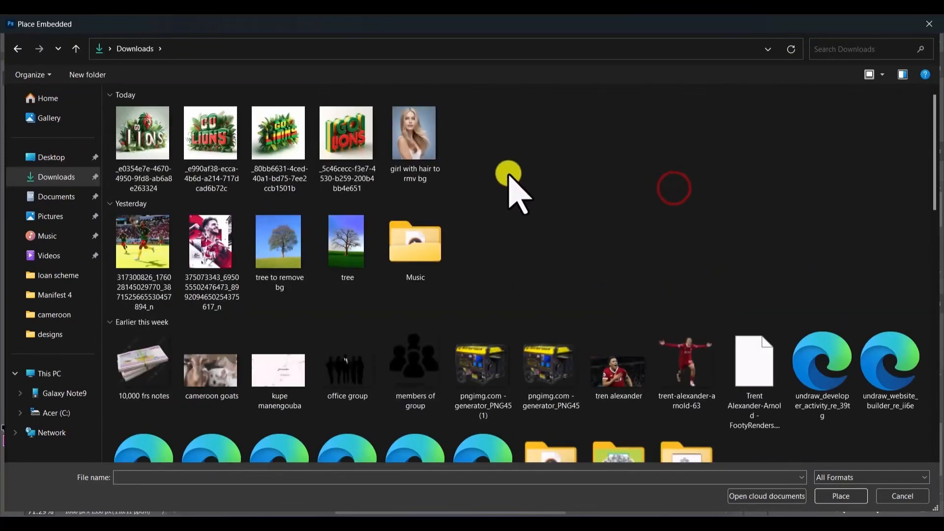
right_click(617, 174)
mouse_move(659, 185)
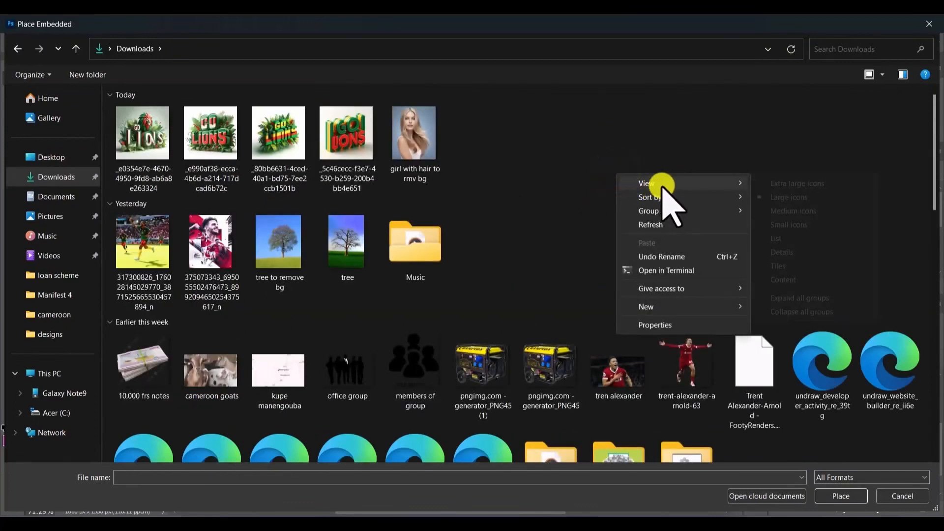
left_click(760, 187)
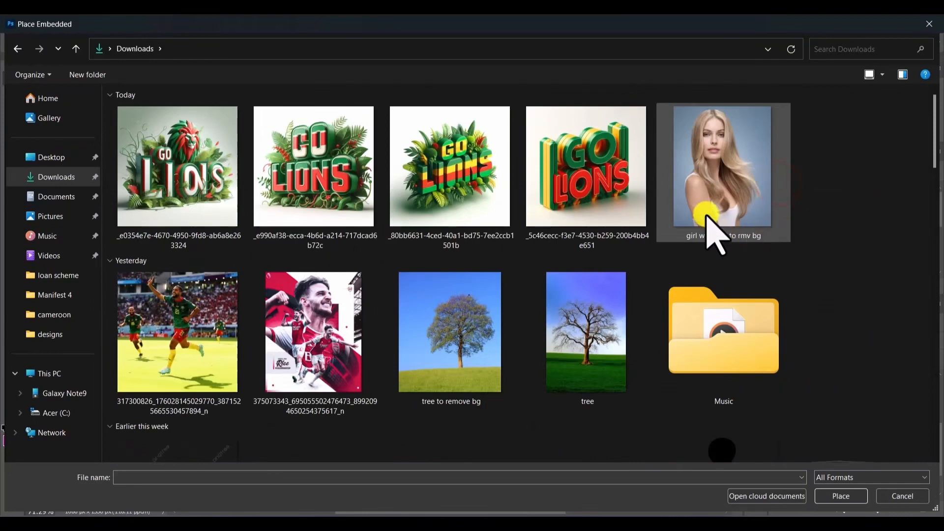
- Embed the GO LIONS image _e990af38-ecca-4b6d-a214-717dcad6b72c in the poster and scale it to about 18.81%
left_click(192, 144)
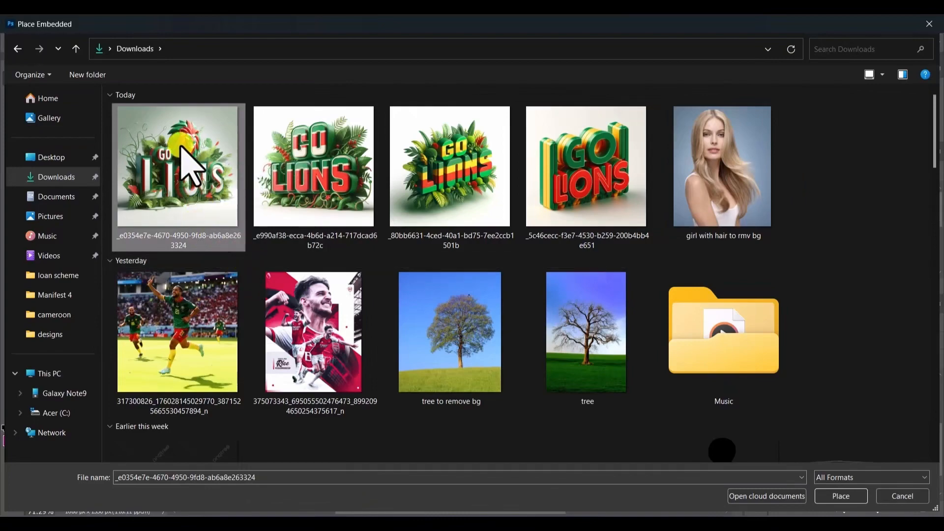
left_click(315, 177)
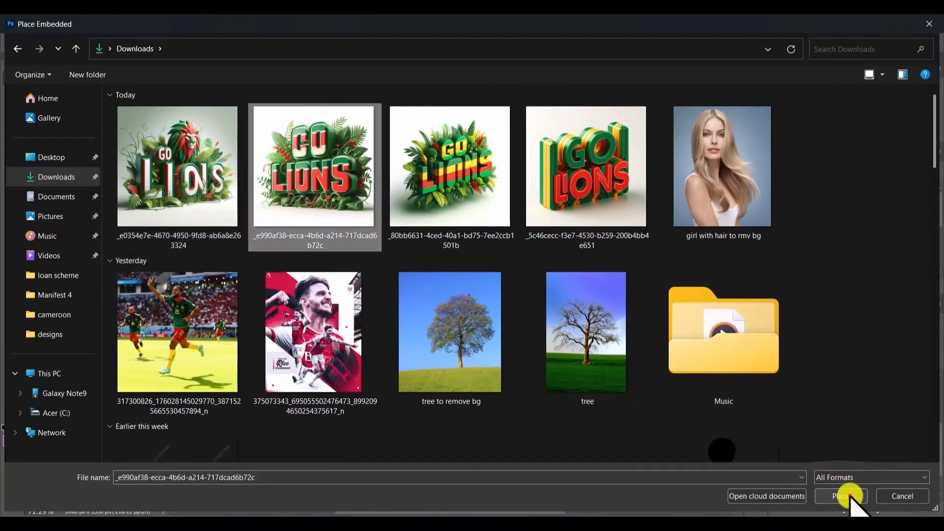
left_click(841, 496)
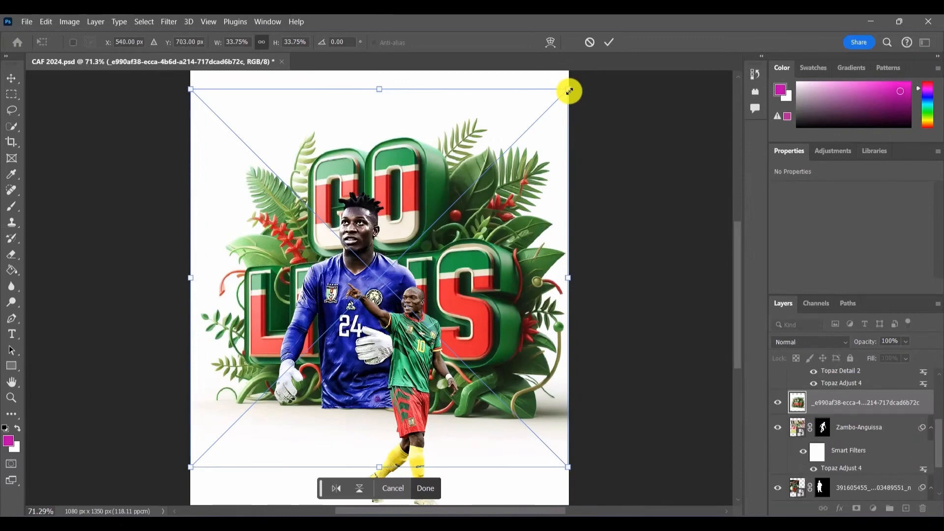
left_click_drag(568, 91, 407, 306)
scroll(488, 190, "down", 1)
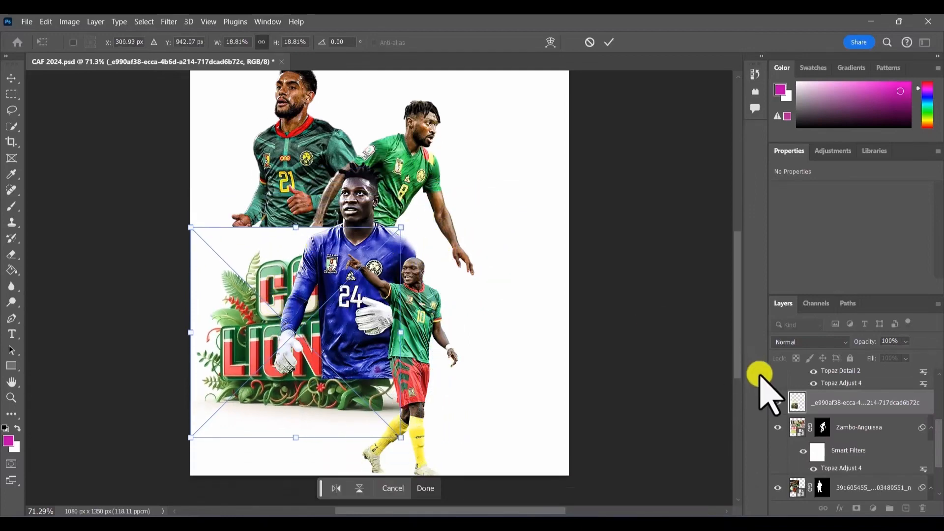
left_click(424, 489)
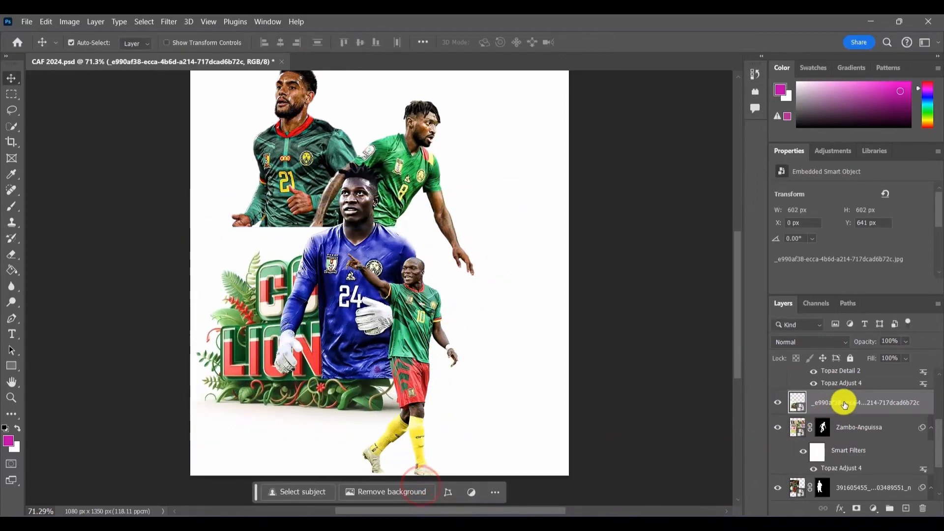
- Stack the GO LIONS image layer above all the players and shift the image horizontally toward the poster's centre
left_click_drag(844, 404, 844, 369)
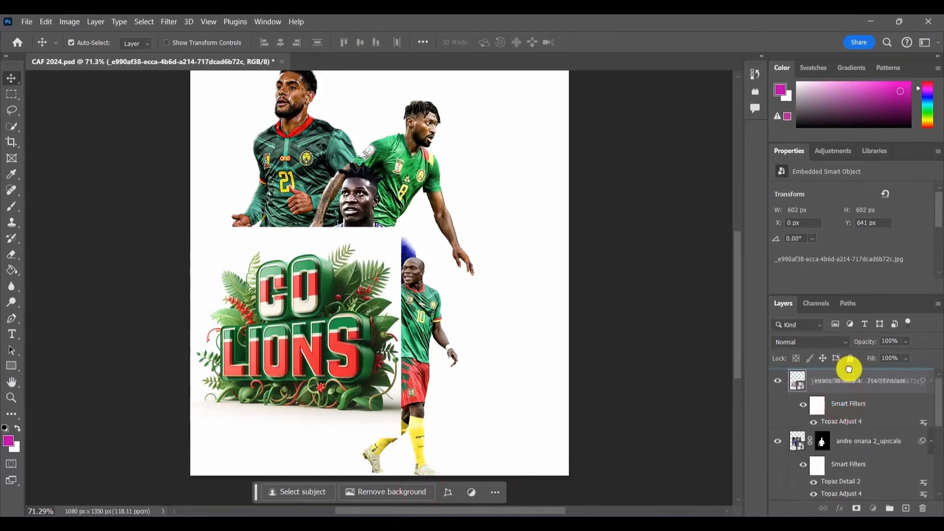
left_click_drag(326, 328, 383, 329)
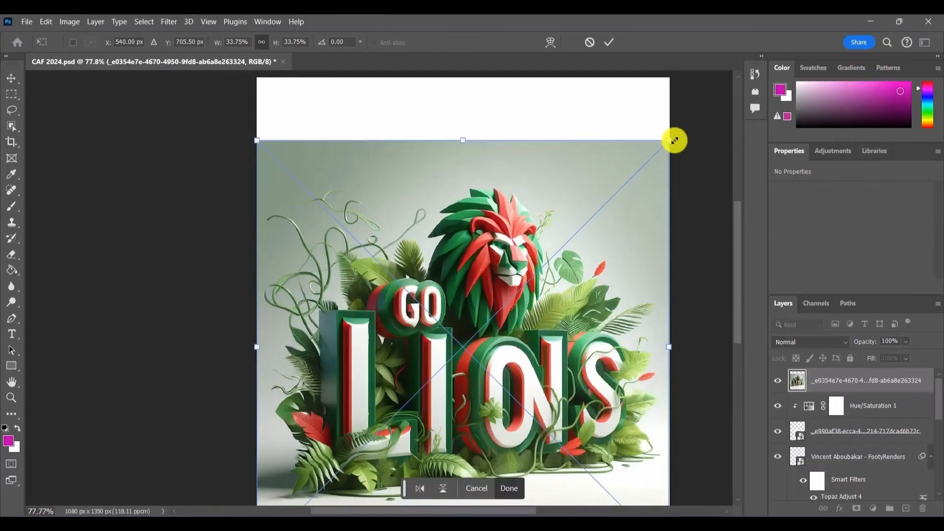
- Scale the newly placed lion-head GO LIONS image to 22.42%, move it to about X 503 px, Y 442 px, and commit the placement
left_click_drag(675, 140, 536, 279)
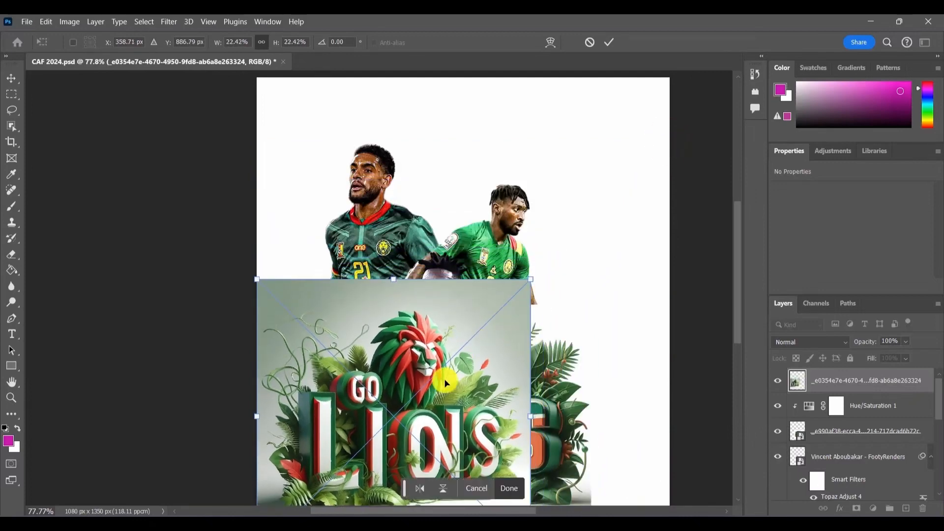
left_click_drag(445, 383, 500, 213)
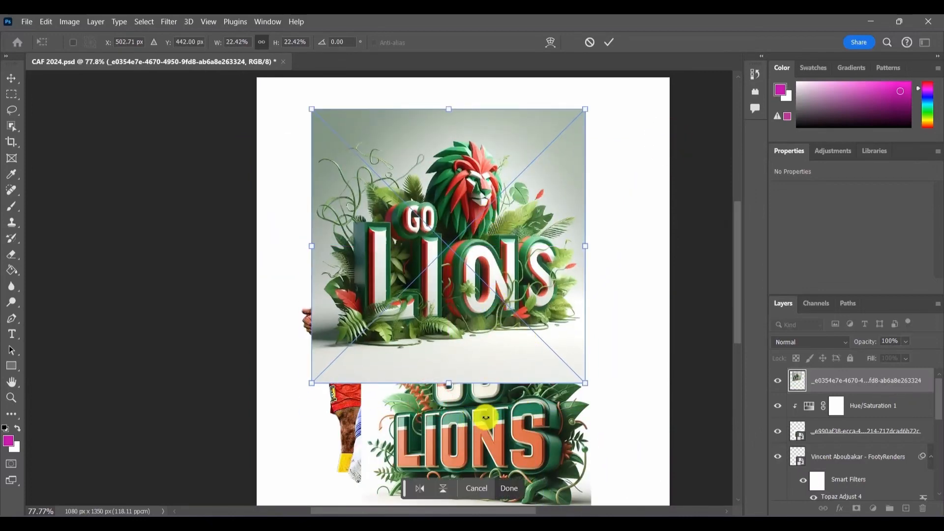
scroll(486, 417, "up", 1)
scroll(485, 417, "down", 2)
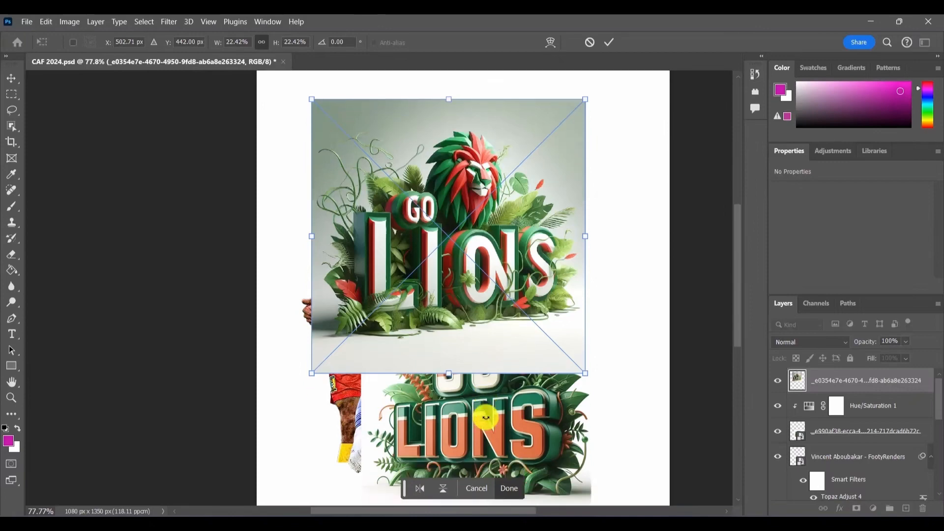
scroll(486, 352, "down", 2)
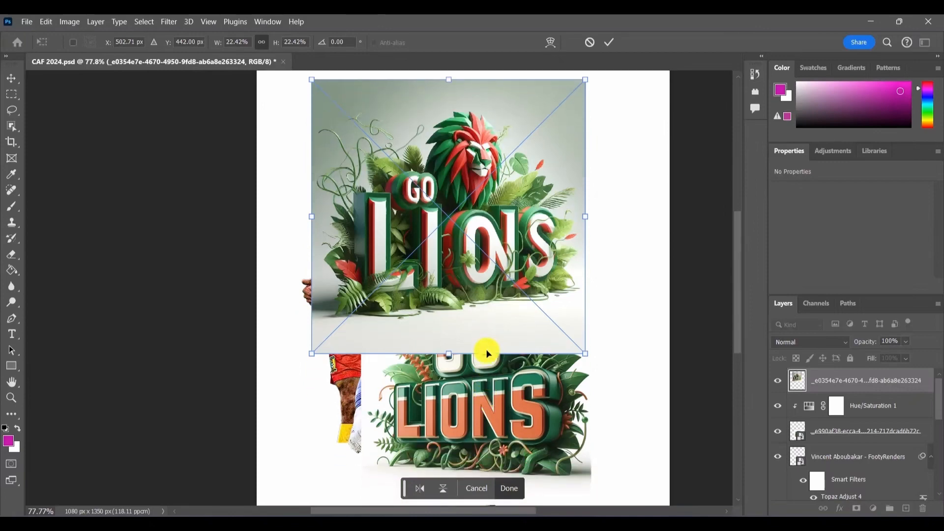
left_click(510, 488)
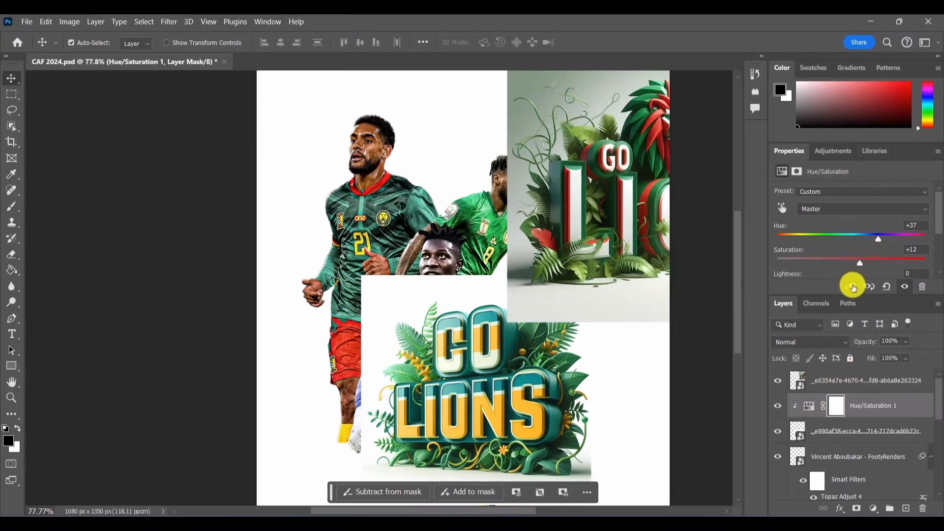
- Try a hue of -5 on Hue/Saturation 1, compare the adjustment off and on, and raise the hue again for yellow GO LIONS lettering
left_click_drag(878, 238, 850, 239)
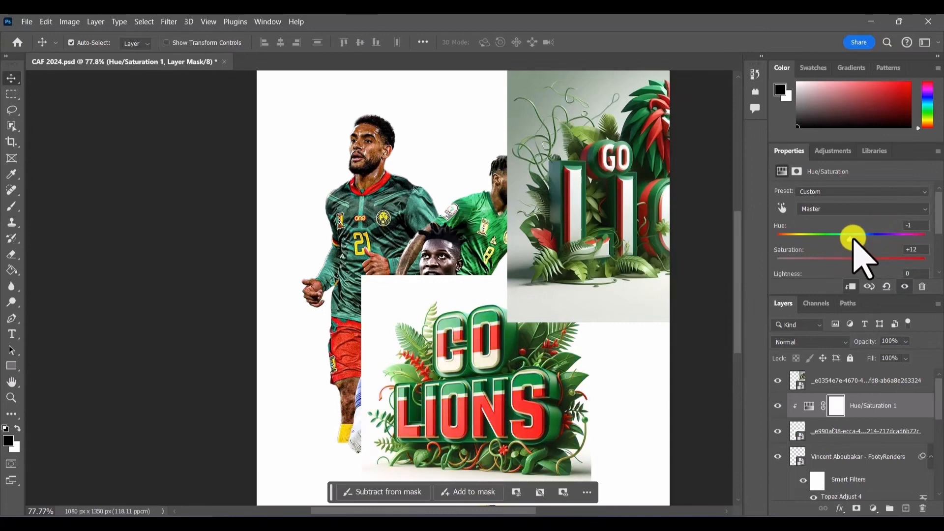
mouse_move(853, 238)
left_mouse_down()
mouse_move(866, 240)
mouse_move(851, 239)
left_mouse_up()
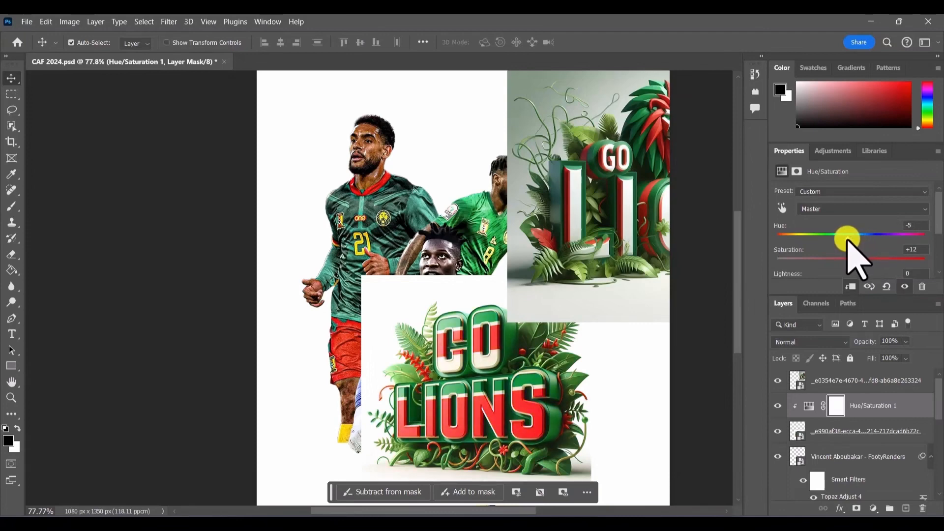
left_click(777, 406)
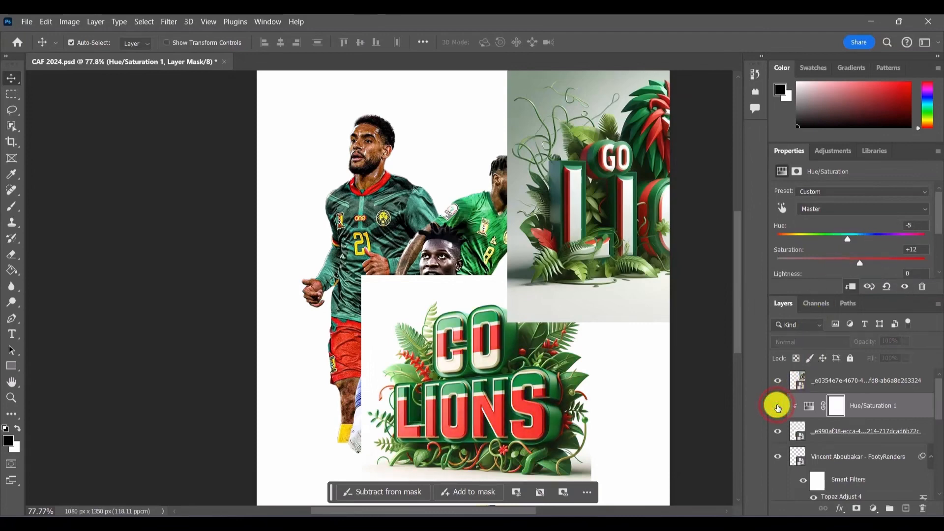
left_click(777, 406)
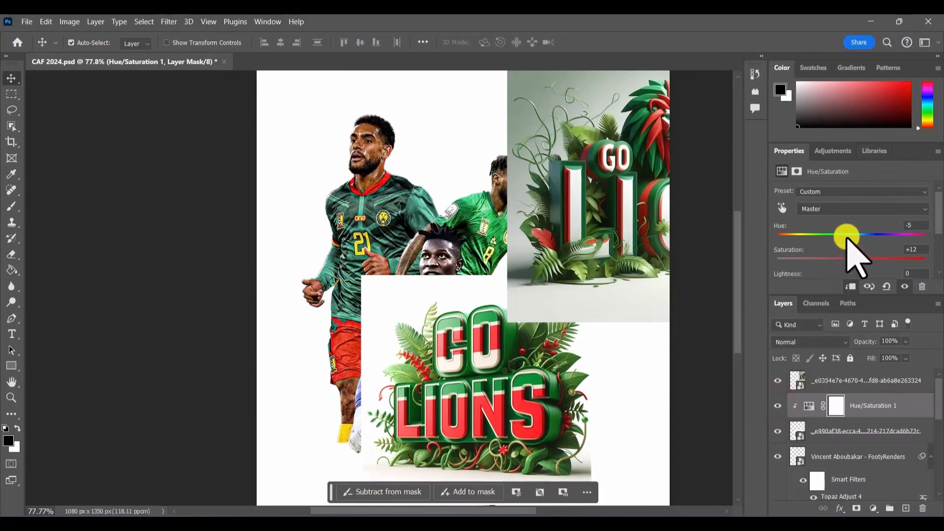
left_click_drag(847, 238, 875, 236)
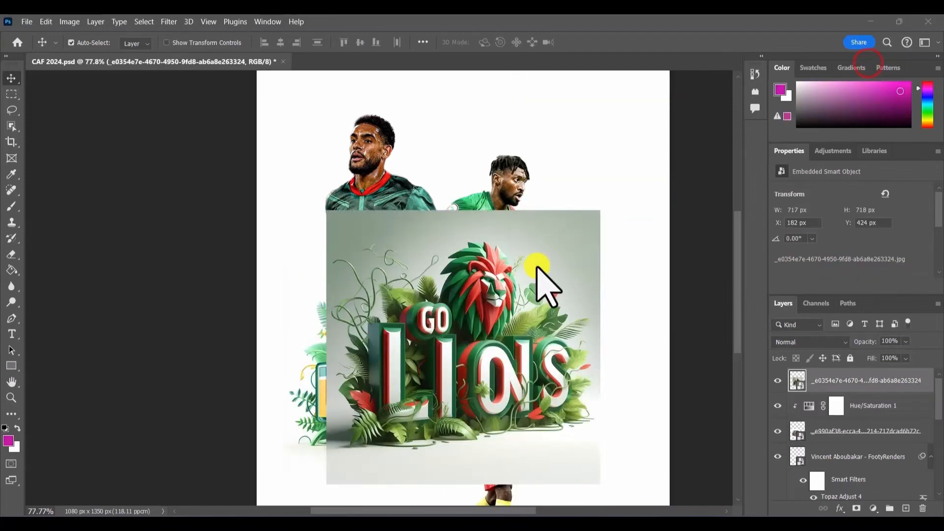
- Move the lion-head GO LIONS image to about X 270 px, Y 330 px and try flipping it horizontally
left_click(535, 264)
left_click_drag(503, 314, 549, 291)
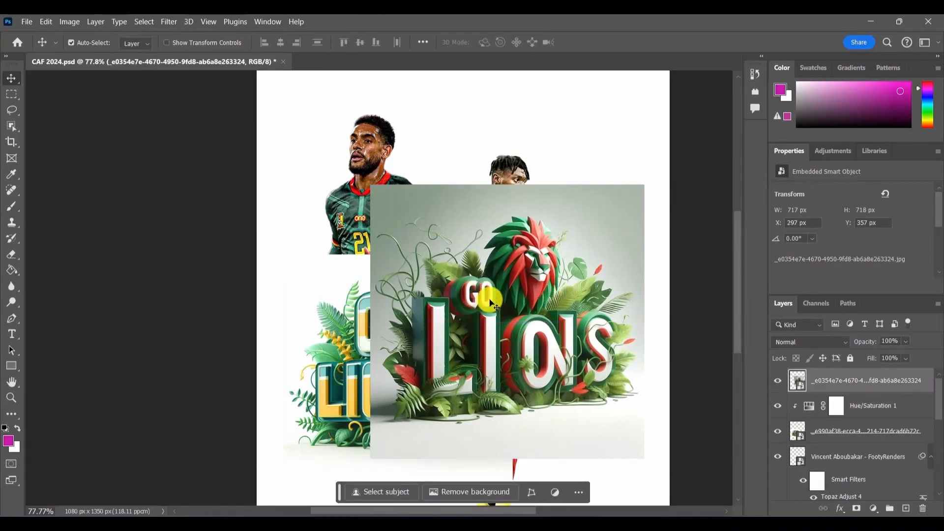
left_click_drag(490, 300, 480, 292)
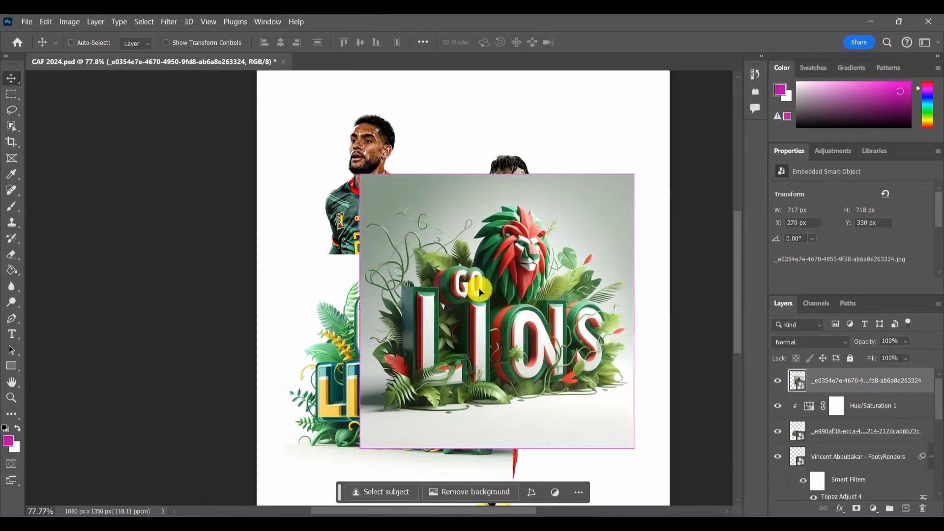
key("ctrl+t")
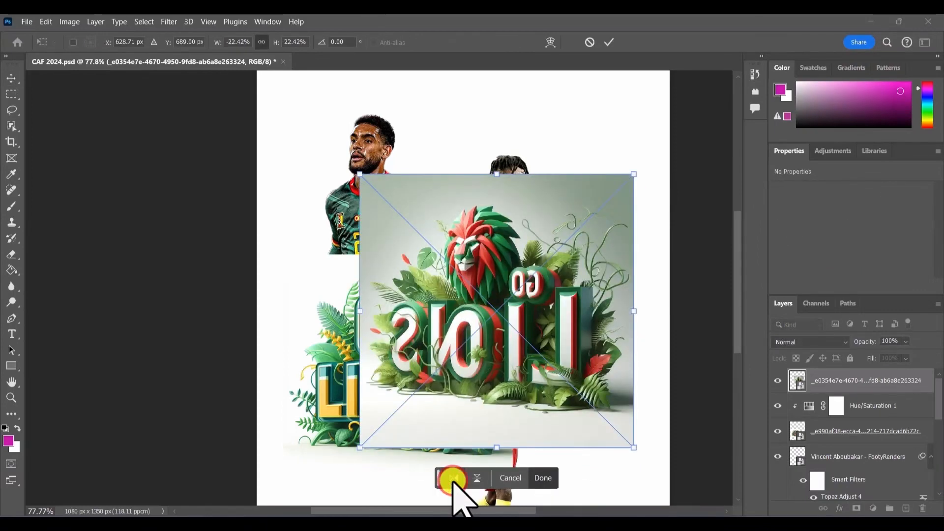
left_click(452, 479)
left_click(542, 478)
- Delete the lion-head GO LIONS image layer from the poster
left_click(525, 349)
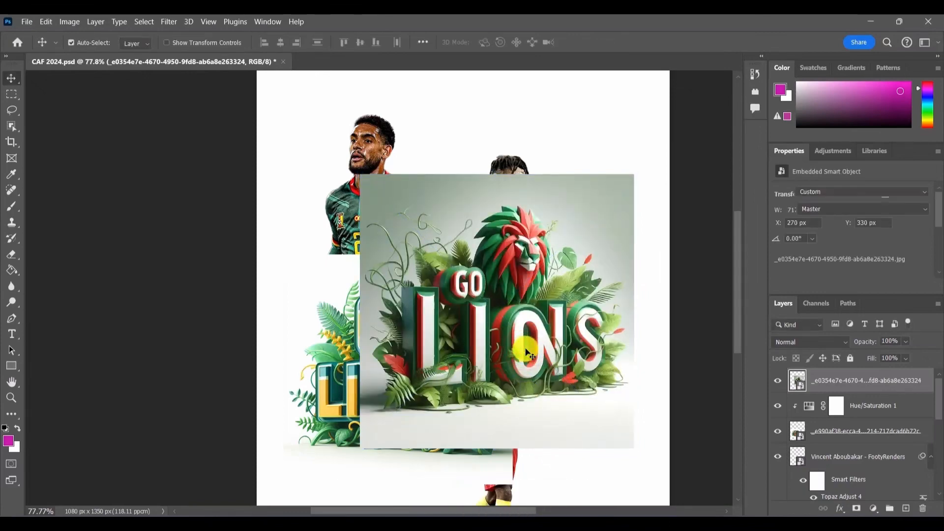
key("Delete")
- Move the remaining GO LIONS image toward the poster's middle and enlarge it to about 23.25%
left_click_drag(430, 359, 462, 321)
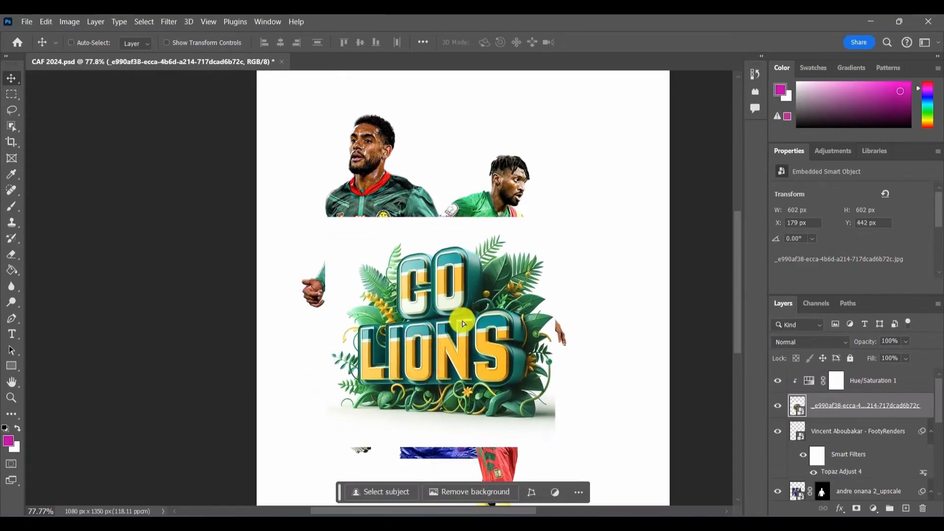
key("ctrl+t")
left_click_drag(553, 215, 609, 161)
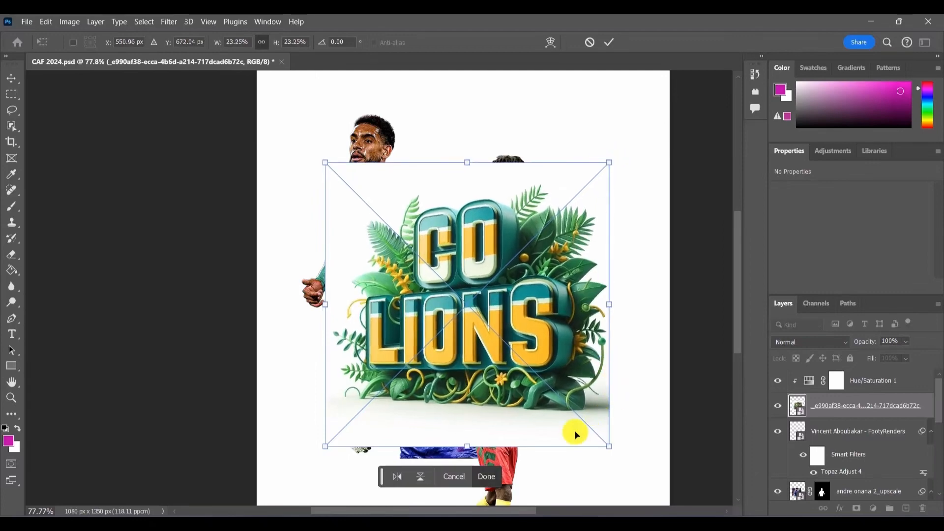
left_click(495, 475)
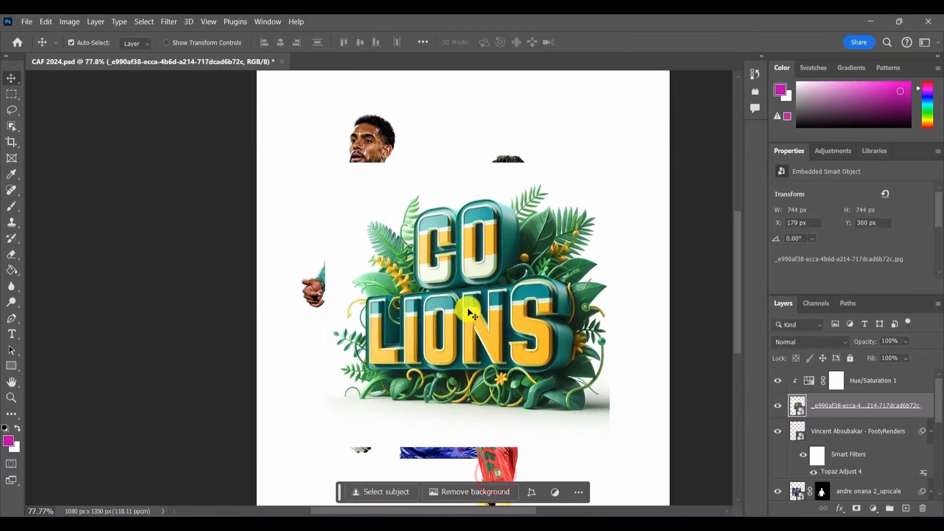
- Try to isolate the GO LIONS lettering in the poster with the Object Selection tool
left_click(15, 129)
left_click(93, 127)
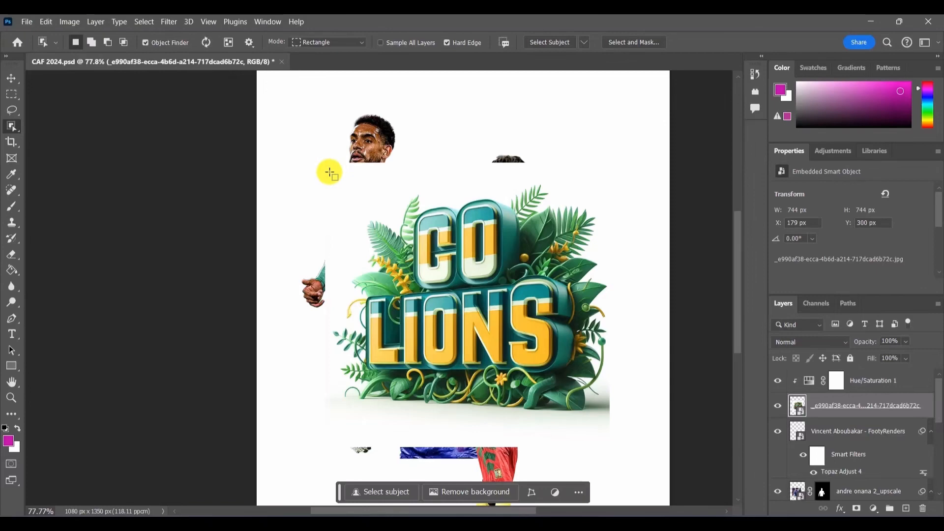
left_click_drag(329, 171, 609, 418)
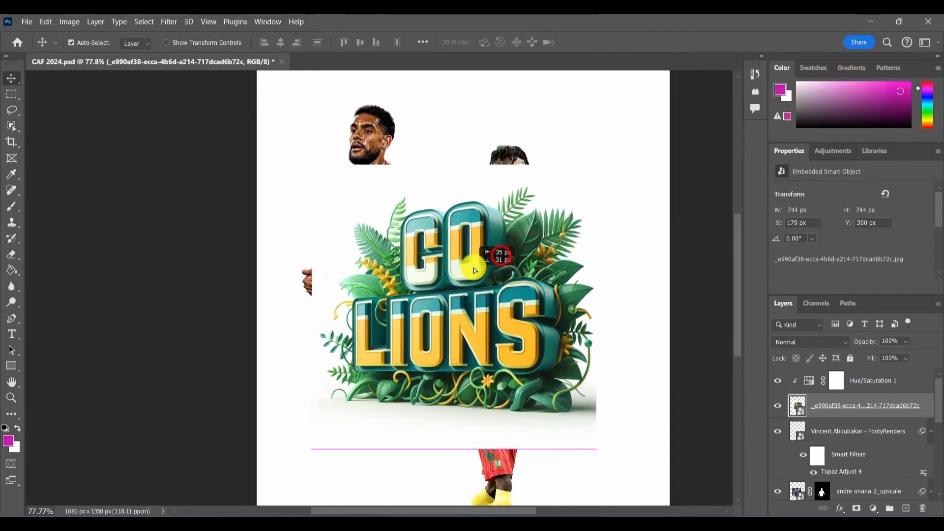
- Shift the GO LIONS image to about X 108 px, Y 303 px and open its smart object contents for editing
left_click_drag(506, 257, 479, 256)
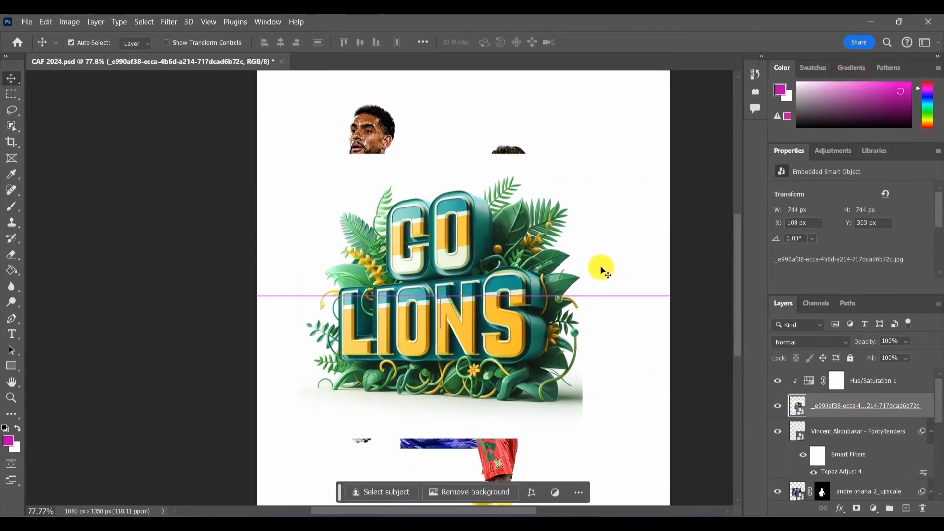
double_click(802, 413)
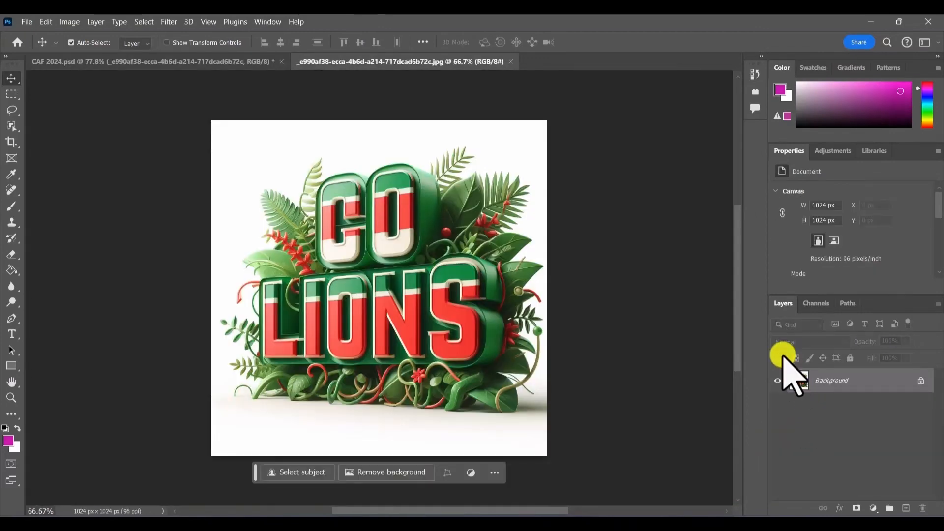
- Try a rectangular marquee selection around the GO LIONS artwork and deselect it
left_click(14, 95)
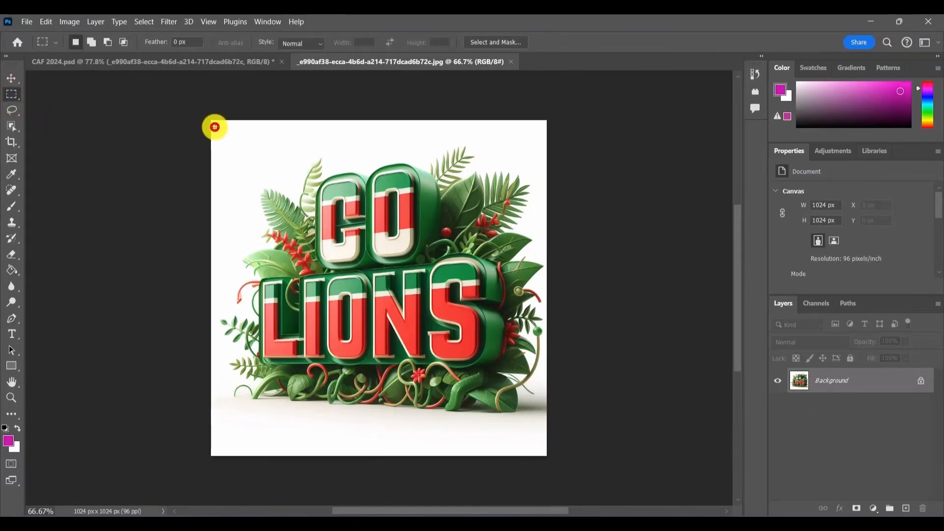
left_click_drag(215, 127, 546, 442)
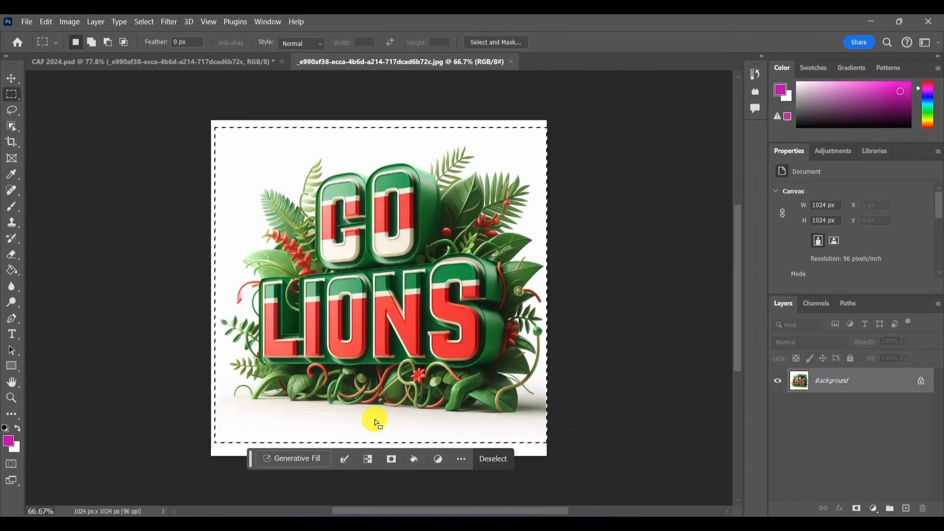
left_click(485, 458)
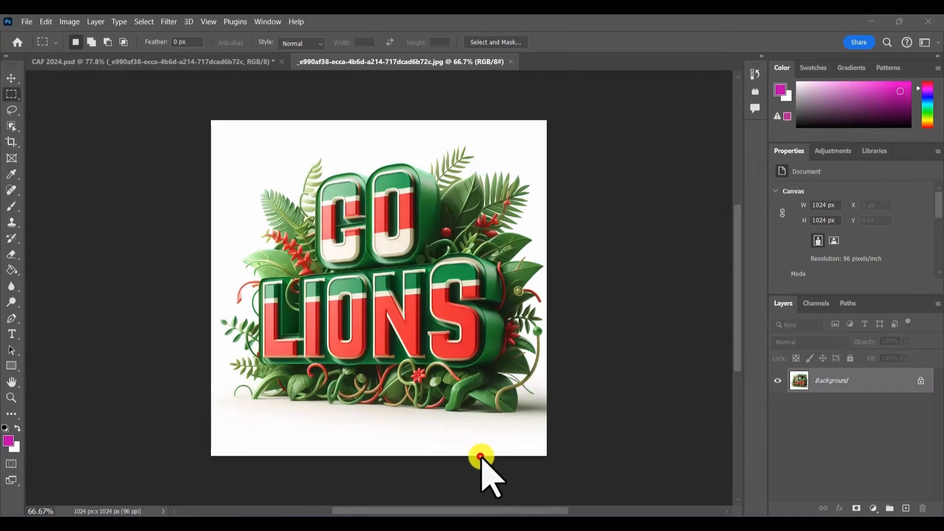
- Try to select the GO LIONS artwork by framing it with the Object Selection tool in Rectangle mode
right_click(12, 94)
left_click(11, 126)
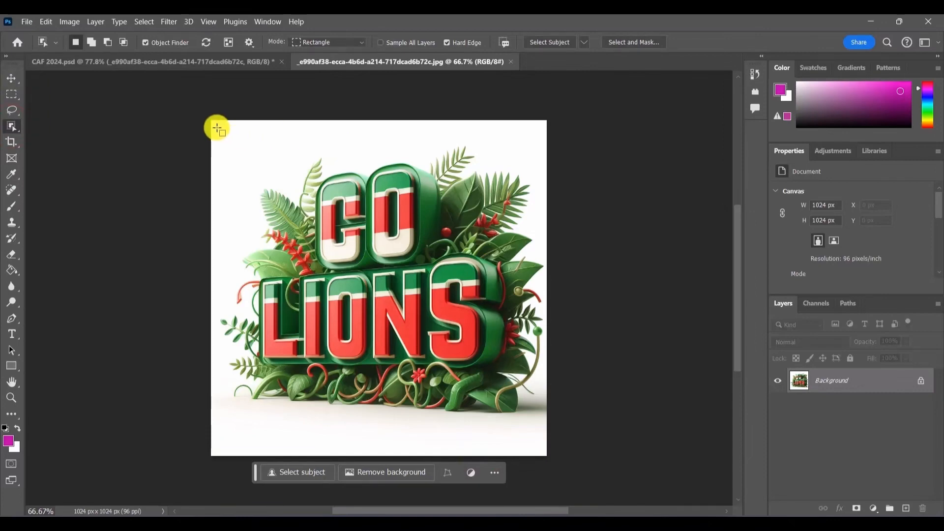
left_click_drag(215, 127, 553, 438)
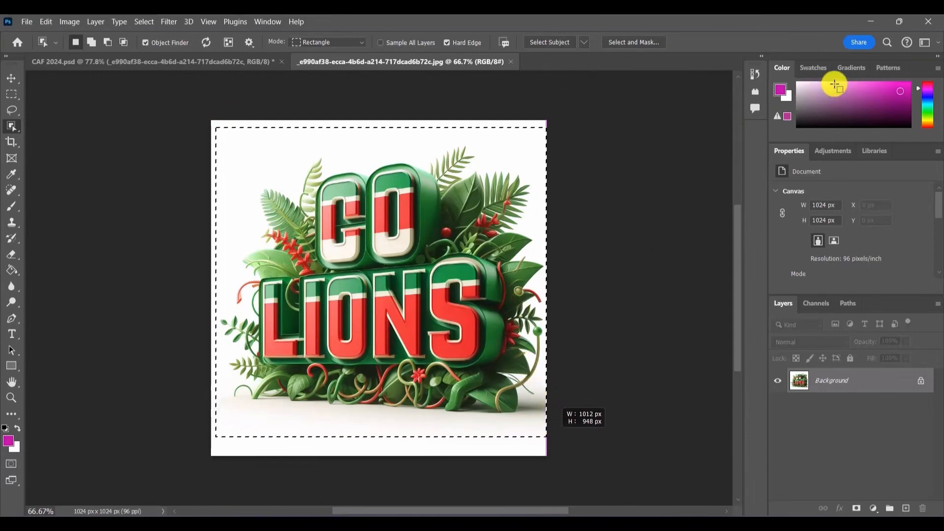
left_click(852, 74)
left_click(459, 245)
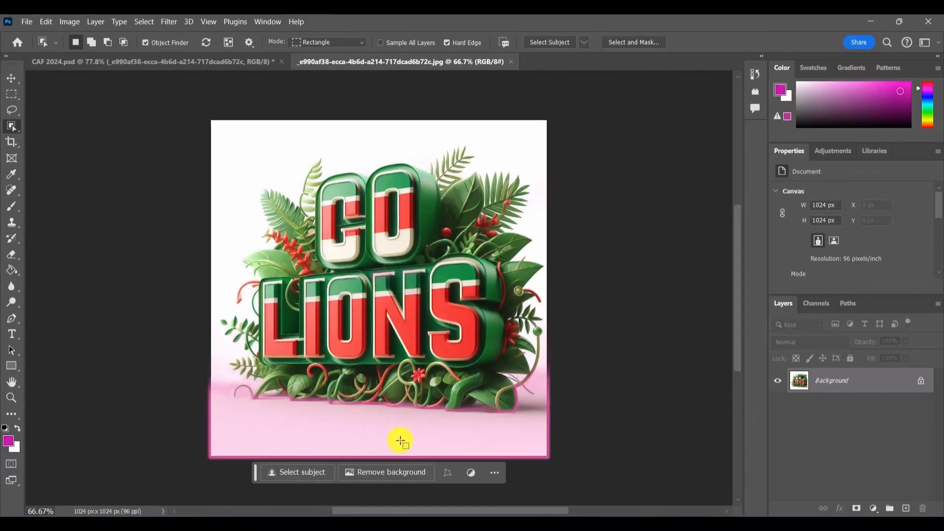
- Unlock the Background layer and mask out the white background around the GO LIONS artwork, leaving nothing selected
left_click(920, 384)
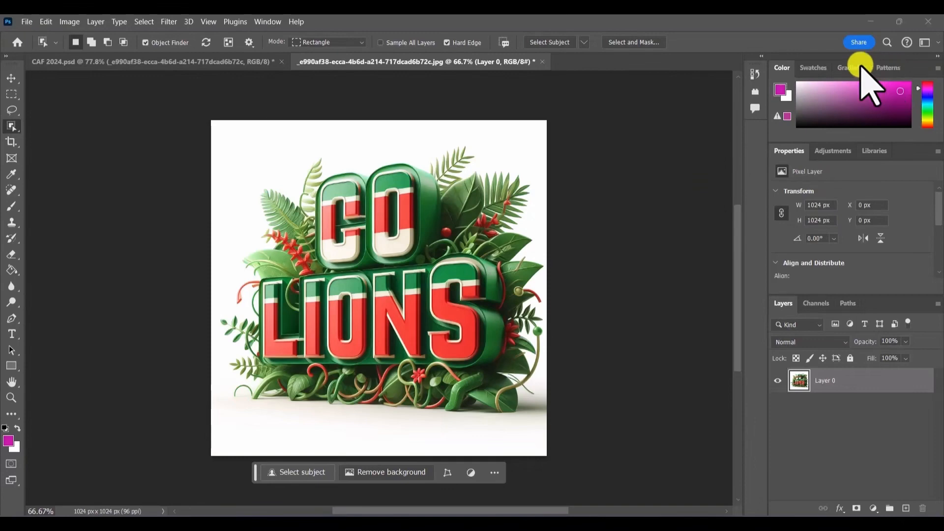
left_click(422, 254)
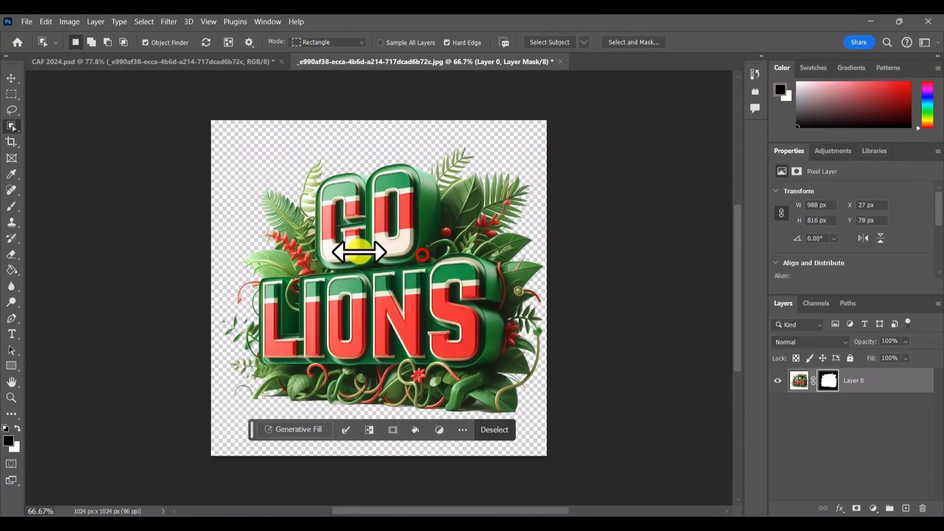
left_click(11, 78)
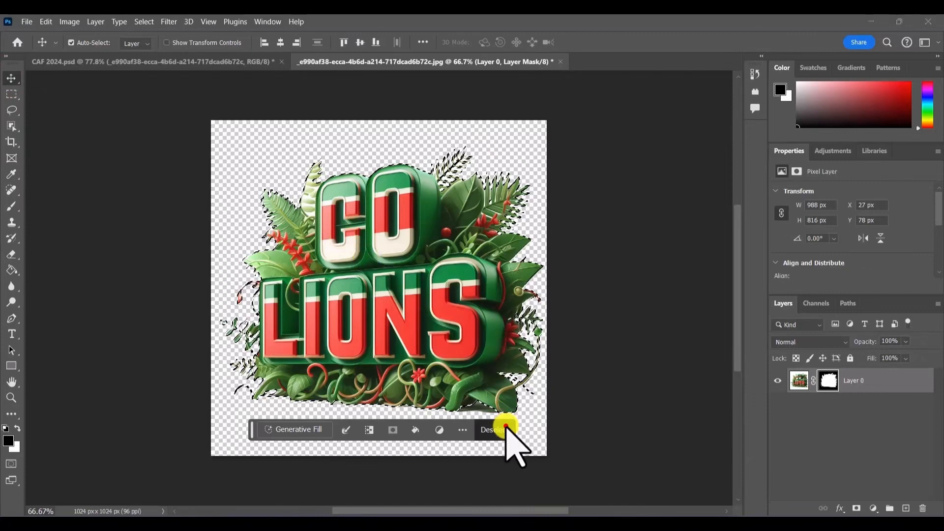
left_click(506, 432)
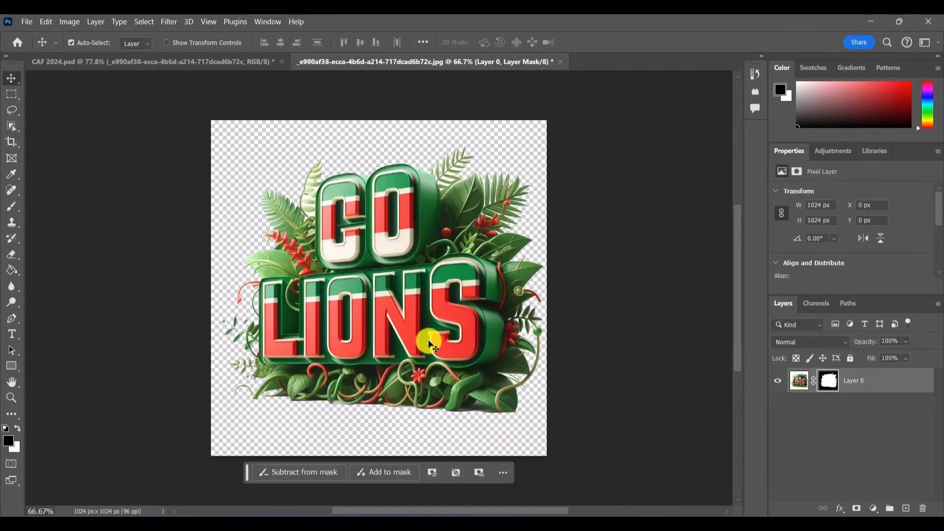
- Move the masked GO LIONS artwork to about X -15 px, Y 43 px and try to save the smart object contents
left_click_drag(412, 298, 405, 313)
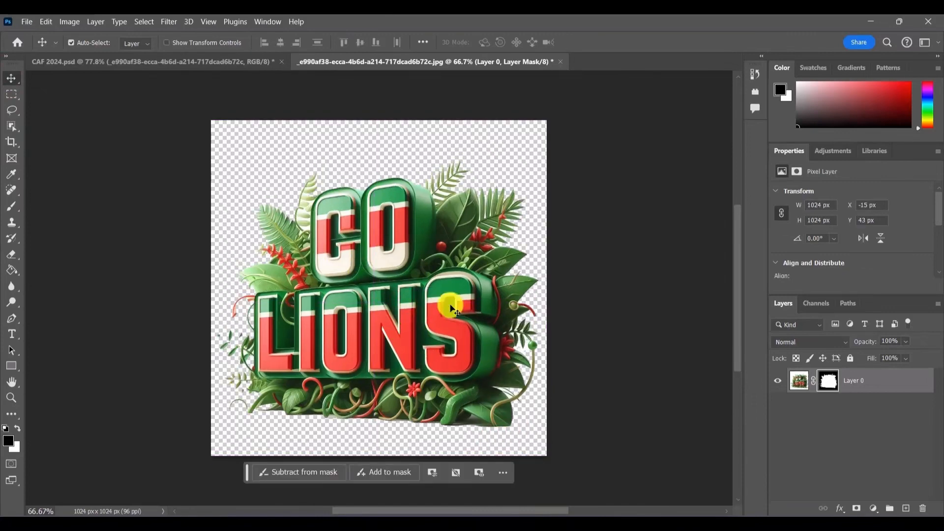
key("ctrl+s")
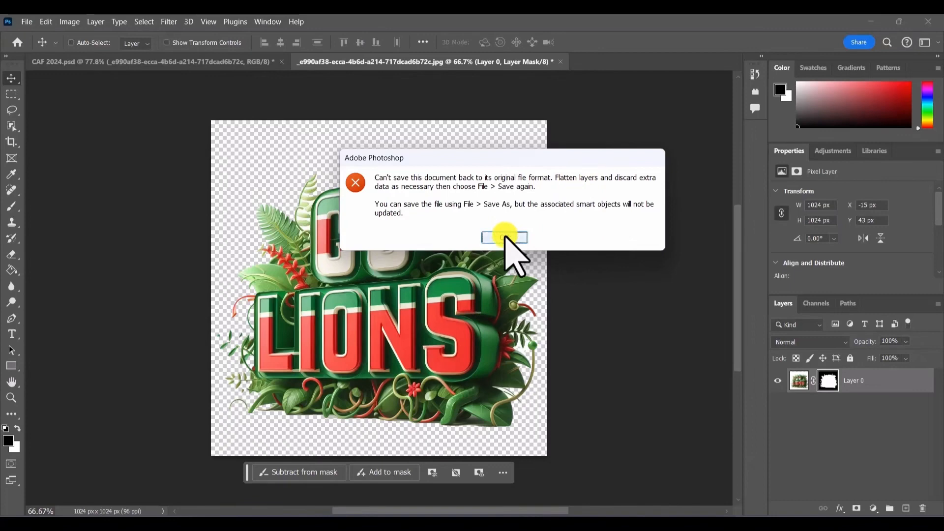
left_click(505, 237)
- Try flattening the masked GO LIONS image
right_click(874, 379)
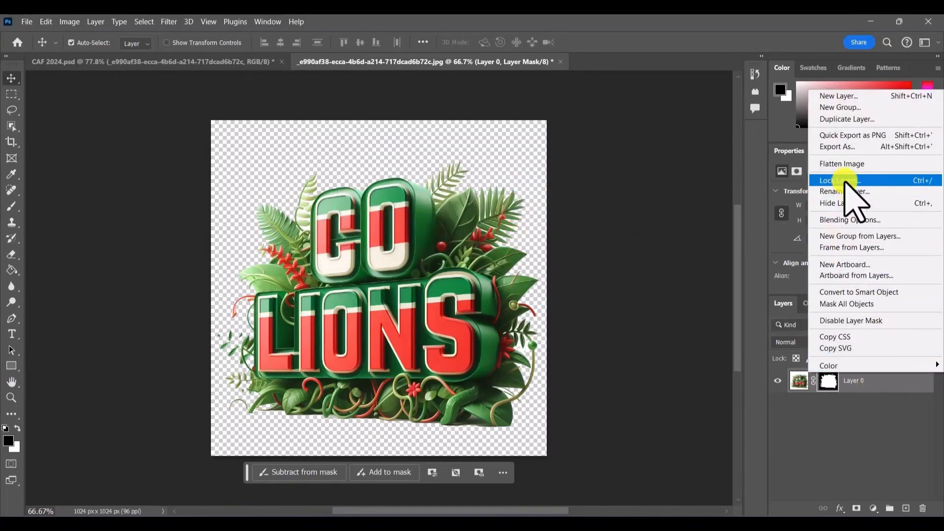
left_click(841, 165)
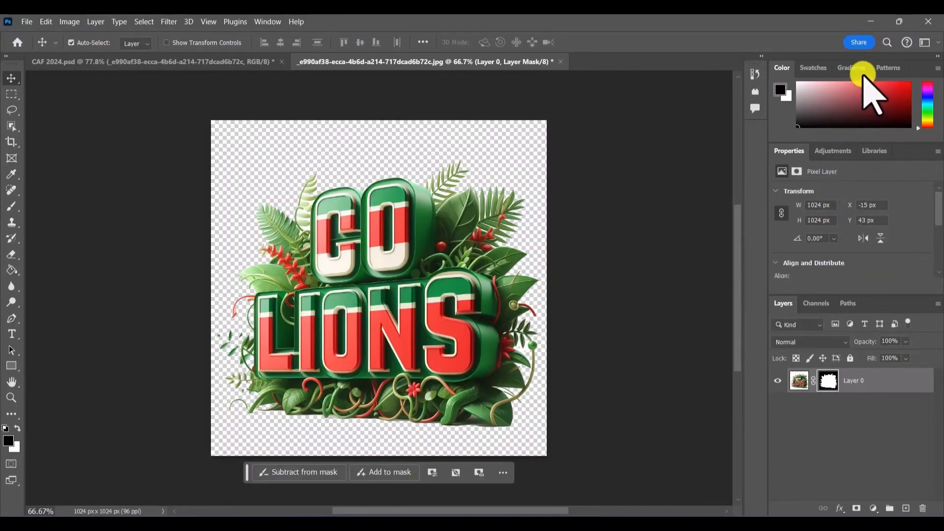
left_click(899, 377)
right_click(901, 379)
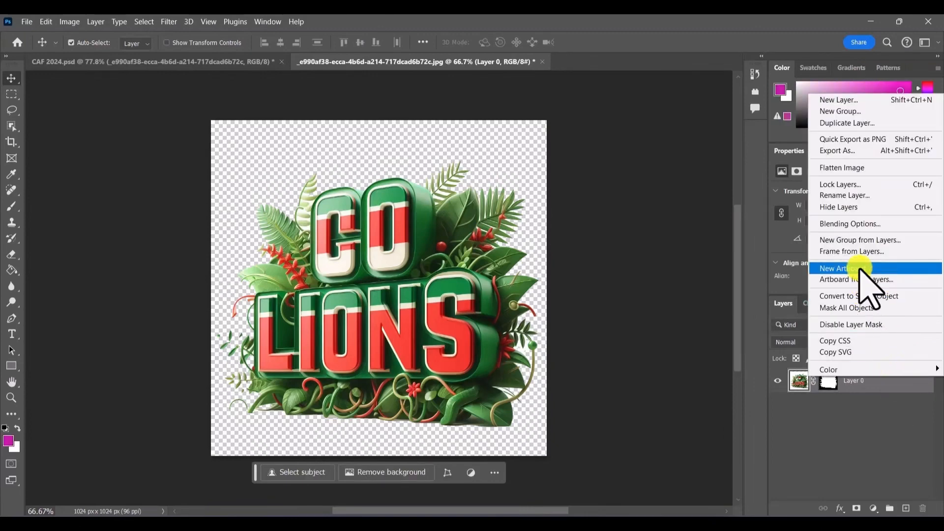
left_click(844, 398)
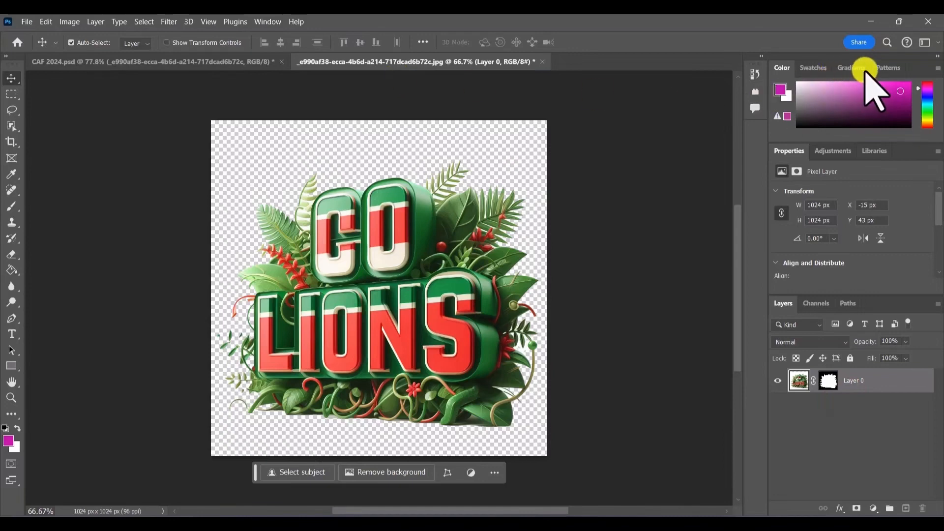
- Save the masked GO LIONS artwork as the Photoshop file "go lions tranp" in the cameroon folder and close that document
left_click(26, 21)
left_click(48, 165)
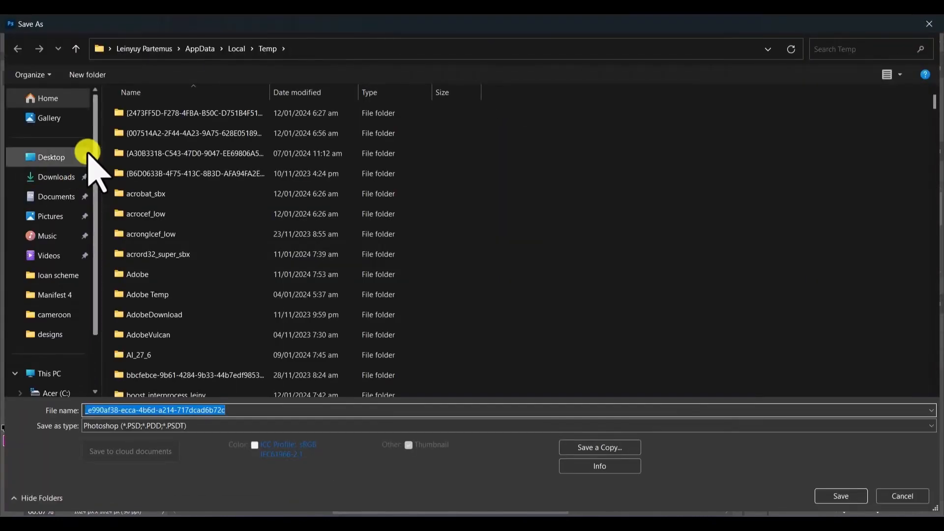
left_click(53, 313)
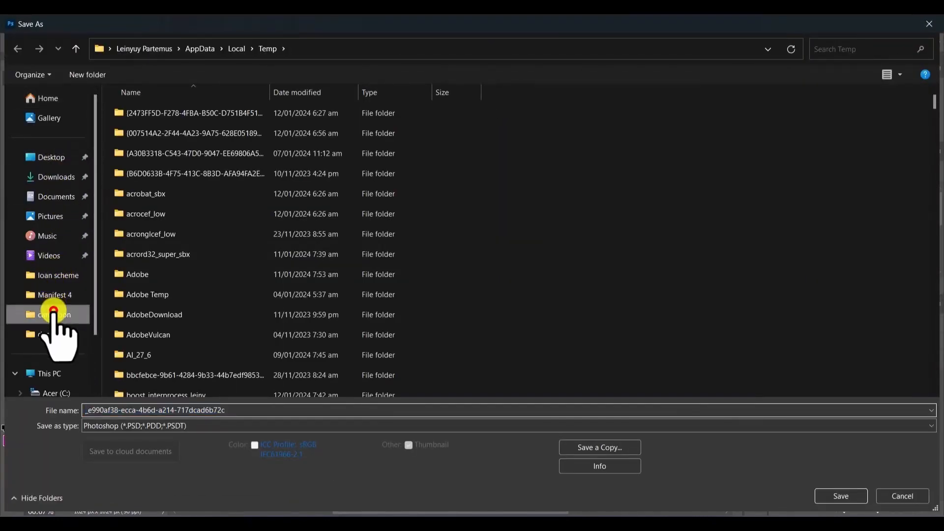
left_click(264, 408)
type("go lions tranp")
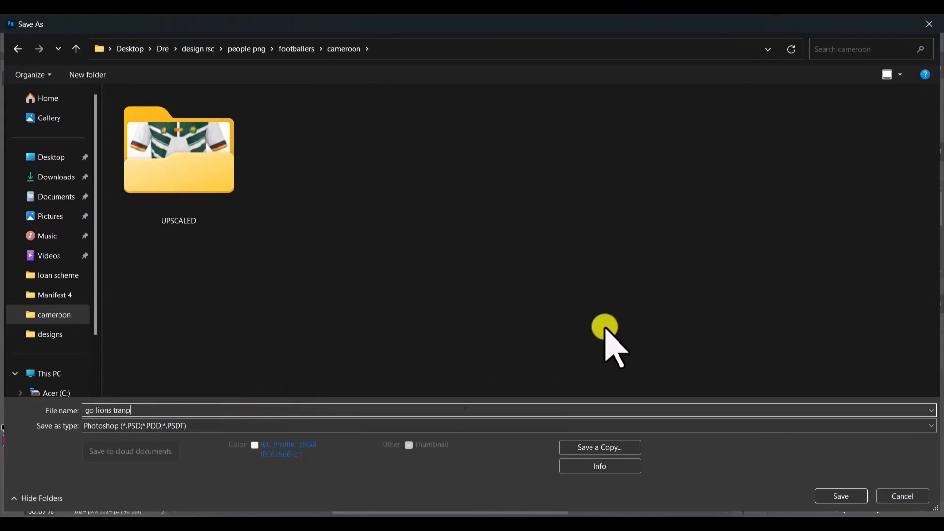
left_click(838, 496)
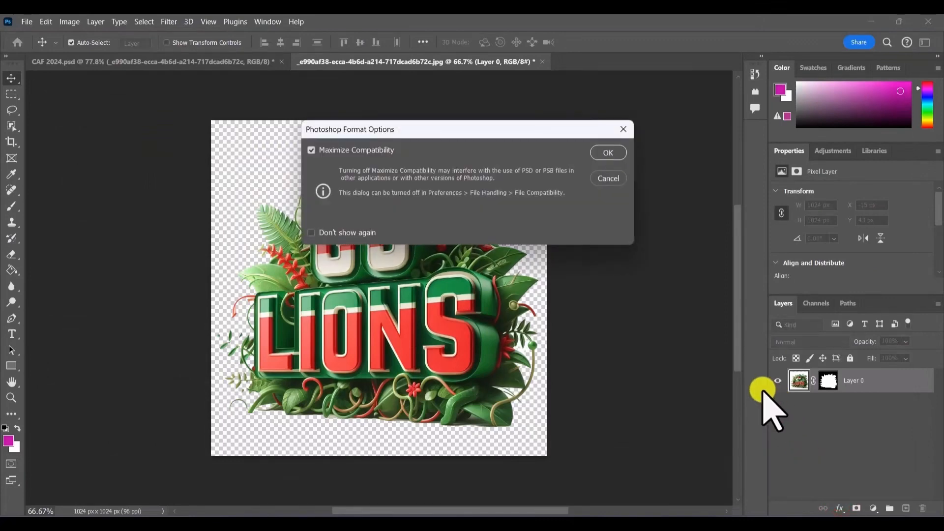
left_click(613, 153)
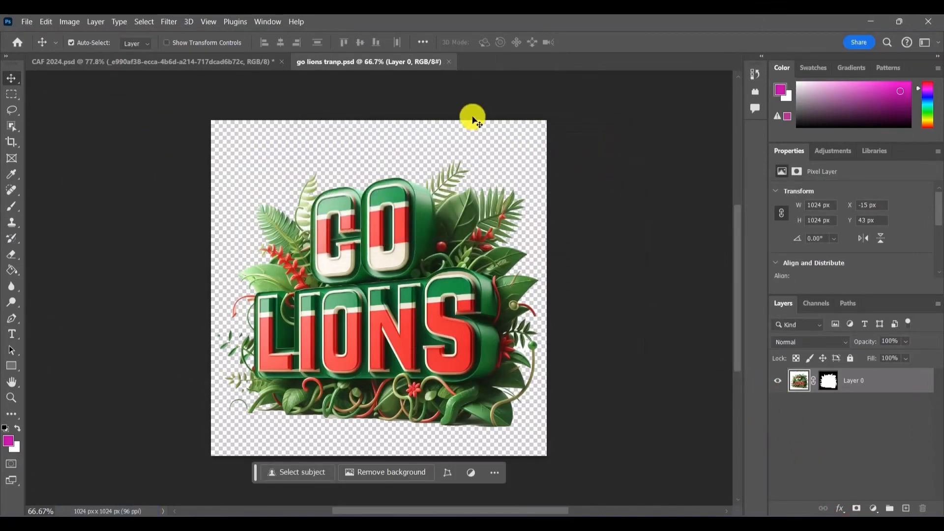
left_click(667, 136)
left_click(449, 61)
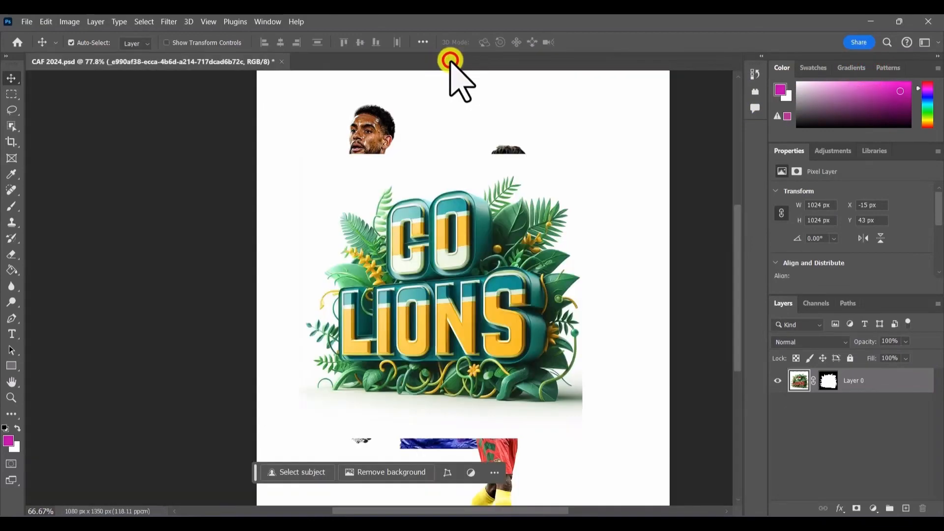
- Replace the contents of the GO LIONS smart object in the CAF 2024 poster with the go lions tranp PSD
left_click_drag(478, 258, 499, 272)
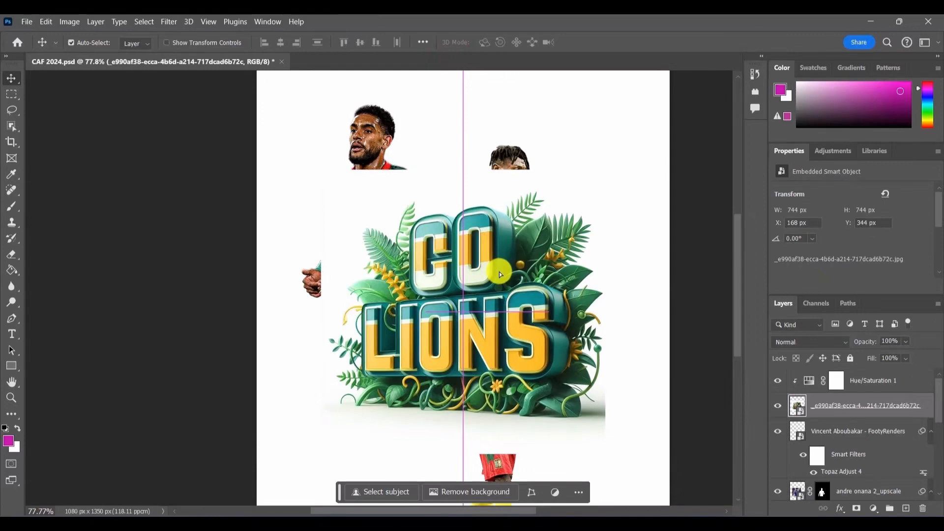
right_click(856, 409)
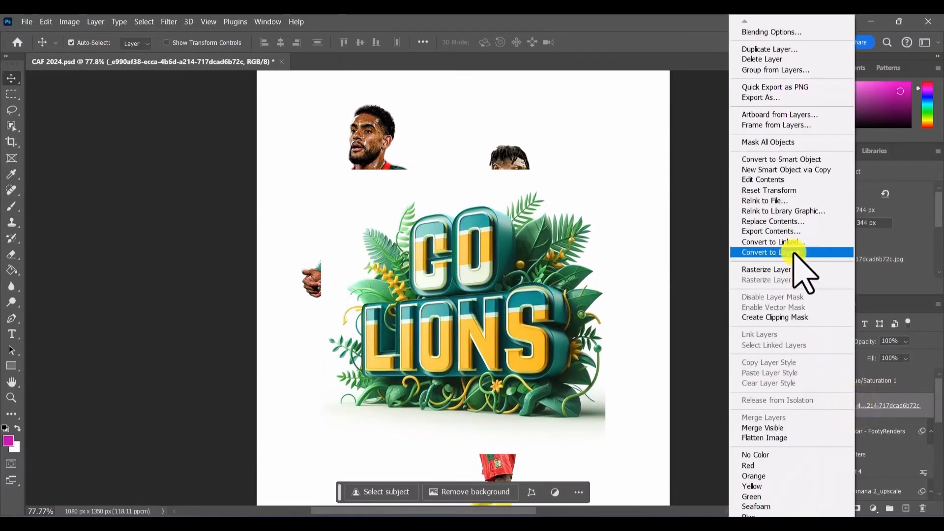
left_click(781, 219)
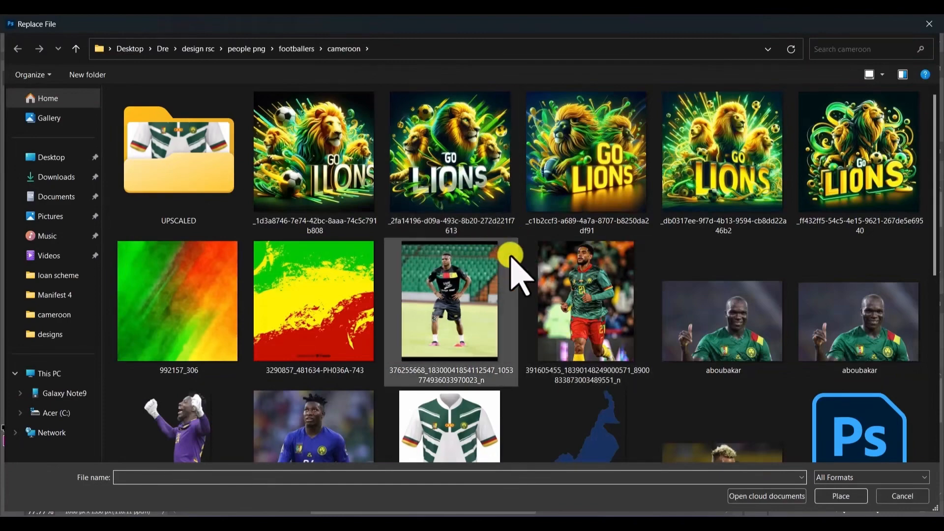
scroll(511, 261, "down", 5)
scroll(516, 276, "up", 5)
scroll(475, 295, "down", 5)
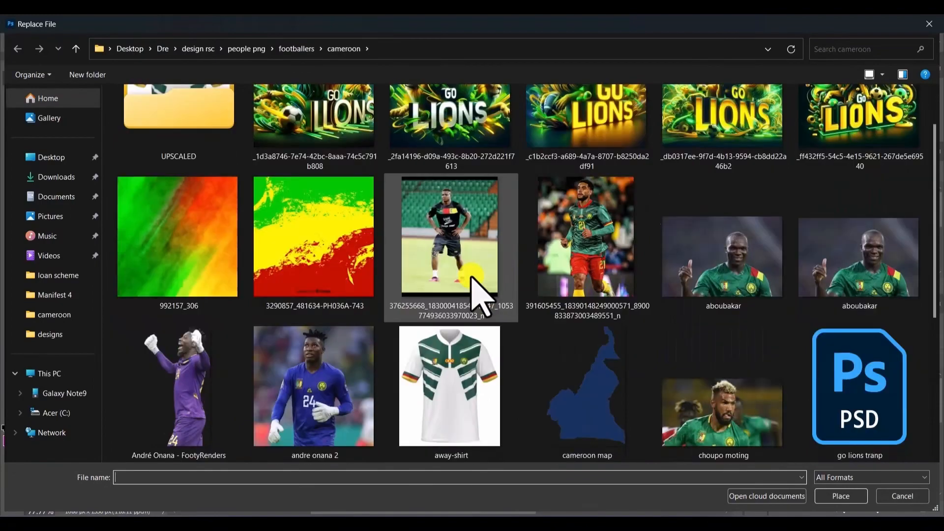
scroll(479, 295, "up", 5)
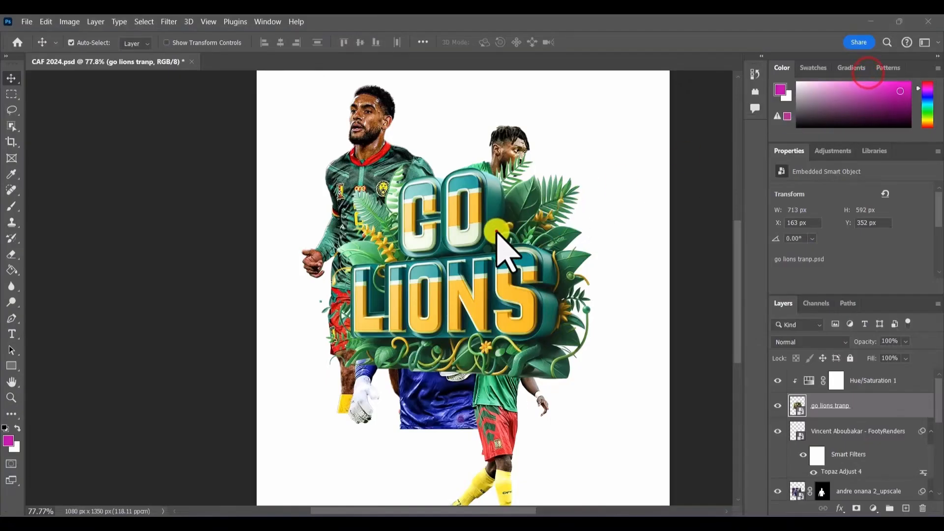
- Enlarge the GO LIONS artwork to about 1052 x 872 px and lower it to about X -48 px, Y 639 px
left_click_drag(475, 196, 459, 221)
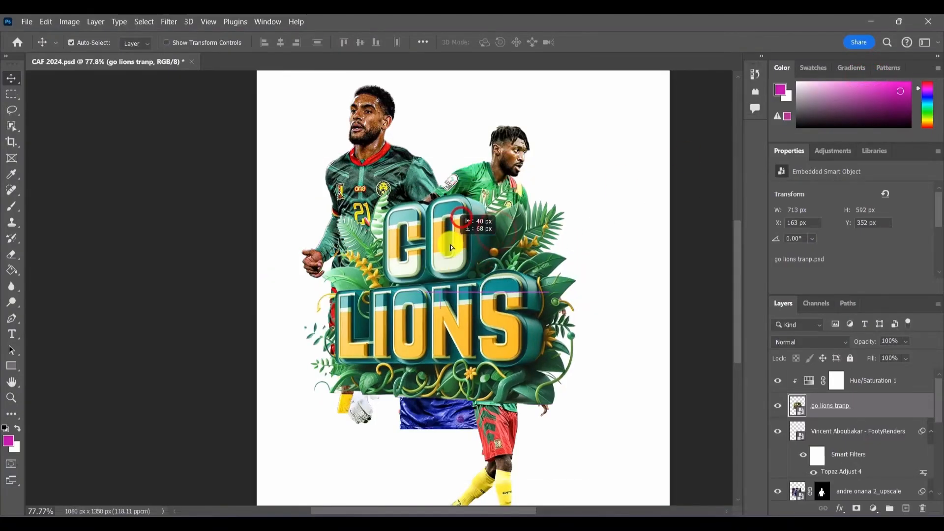
left_click(775, 381)
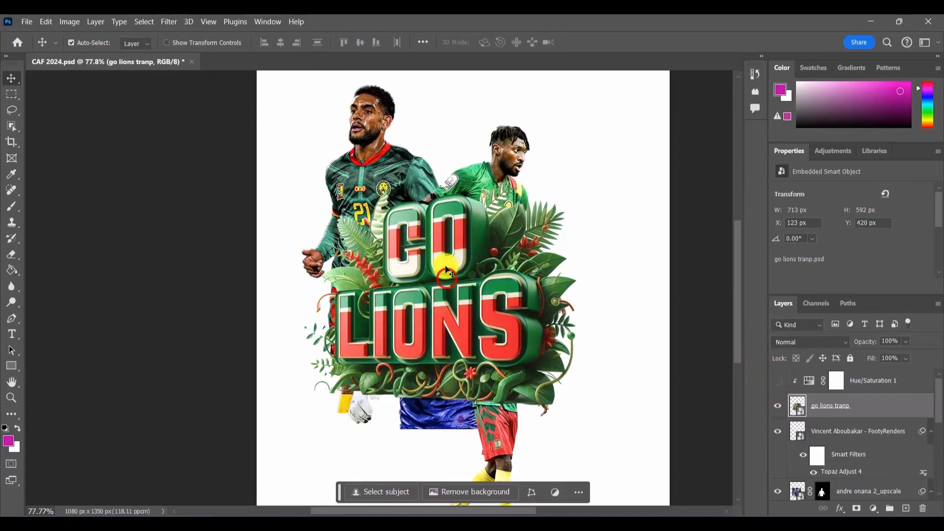
left_click_drag(446, 269, 437, 308)
scroll(455, 242, "down", 2, "alt")
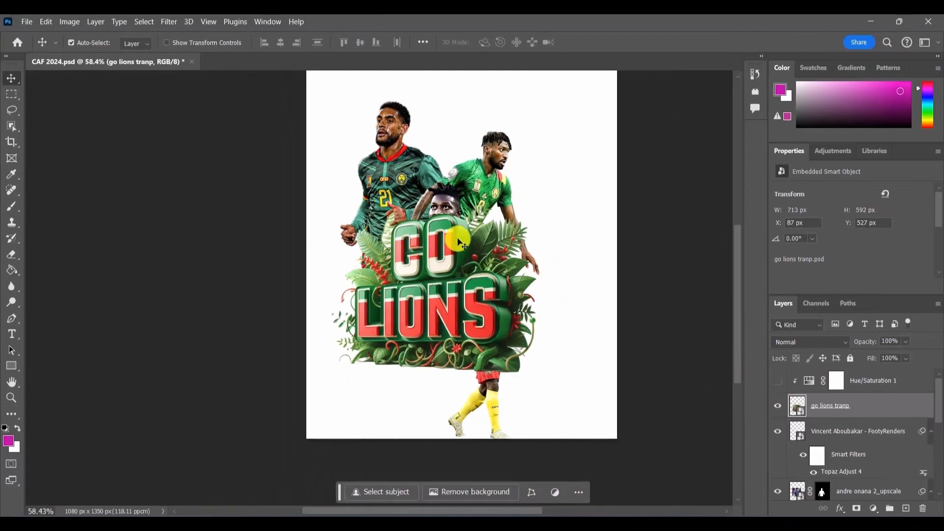
left_click_drag(472, 154, 460, 212)
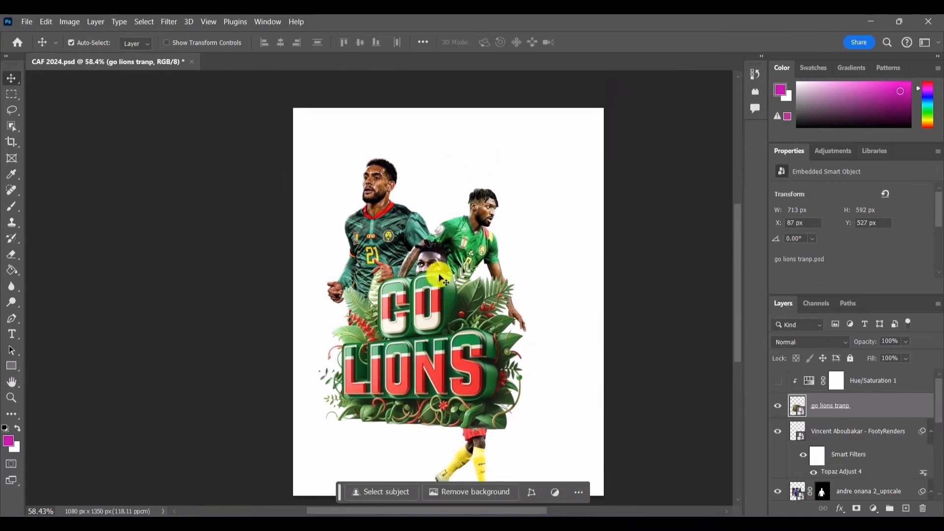
scroll(444, 247, "down", 1)
left_click_drag(429, 302, 405, 346)
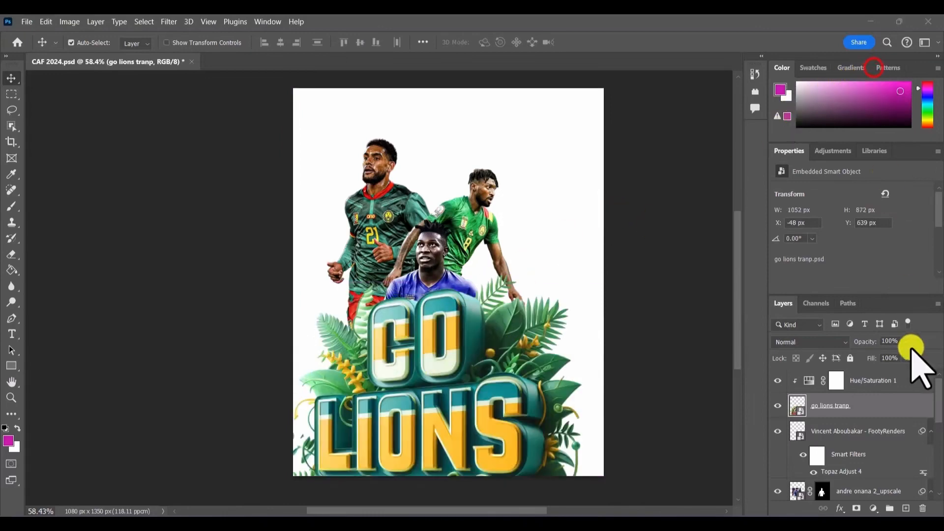
- Place the go lions tranp layer beneath the Vincent Aboubakar layer and move the artwork to about X -20 px, Y 500 px
left_click(902, 398)
left_click_drag(901, 398, 893, 475)
scroll(502, 352, "down", 2)
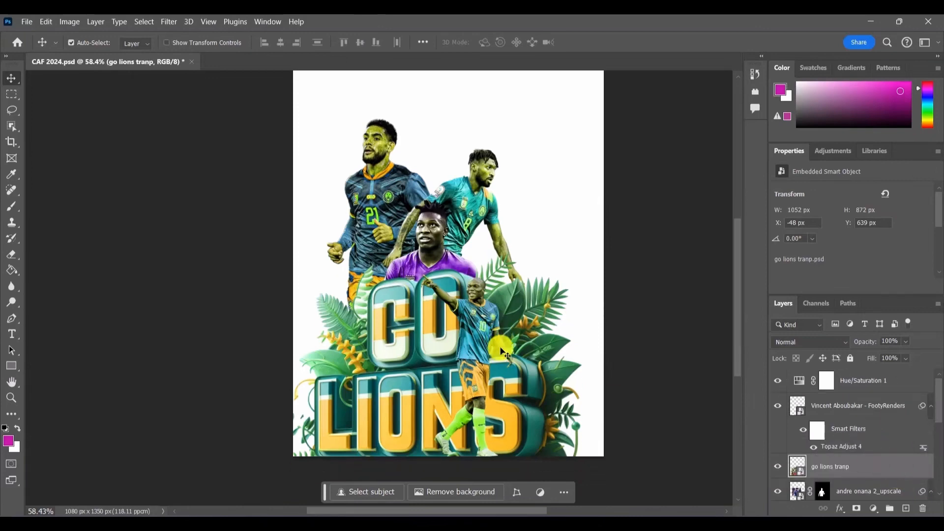
left_click_drag(397, 379, 406, 339)
- Place the Hue/Saturation adjustment directly above the go lions tranp layer and clip it to that layer
left_click(857, 380)
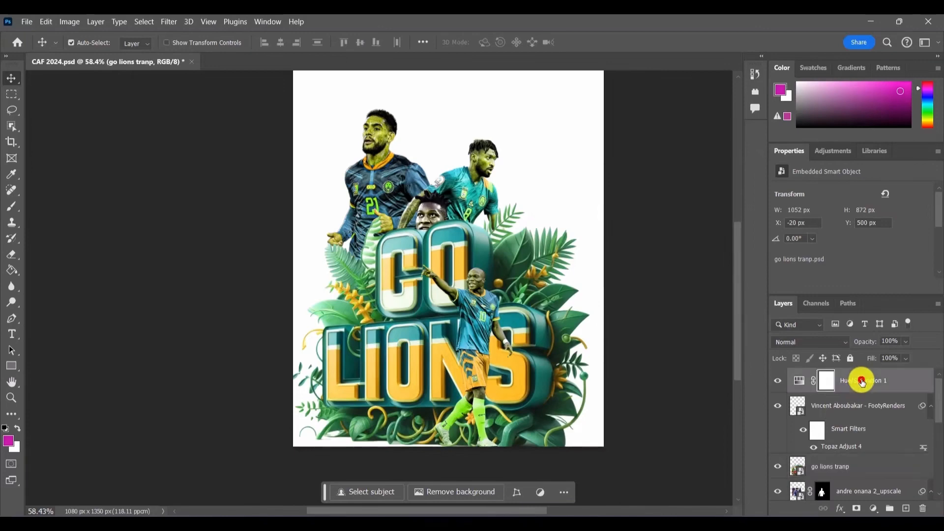
left_click_drag(858, 380, 855, 440)
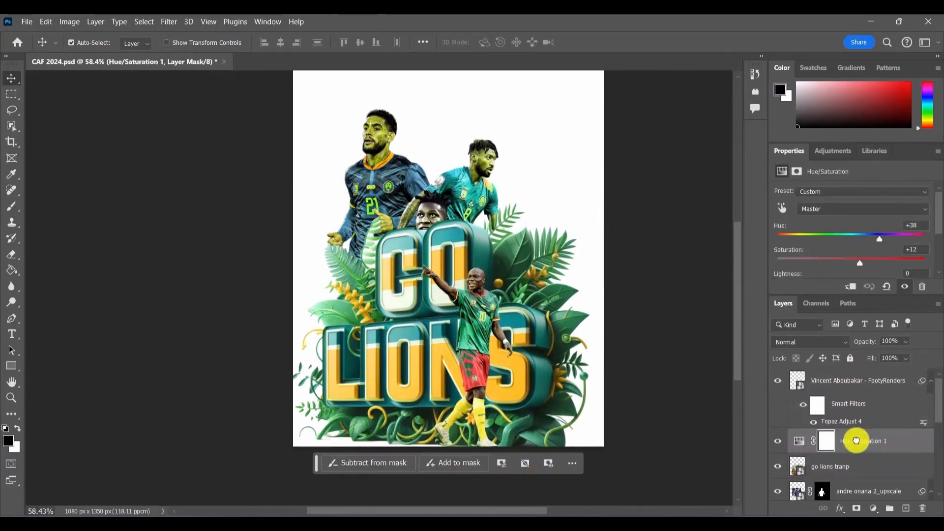
left_click(852, 286)
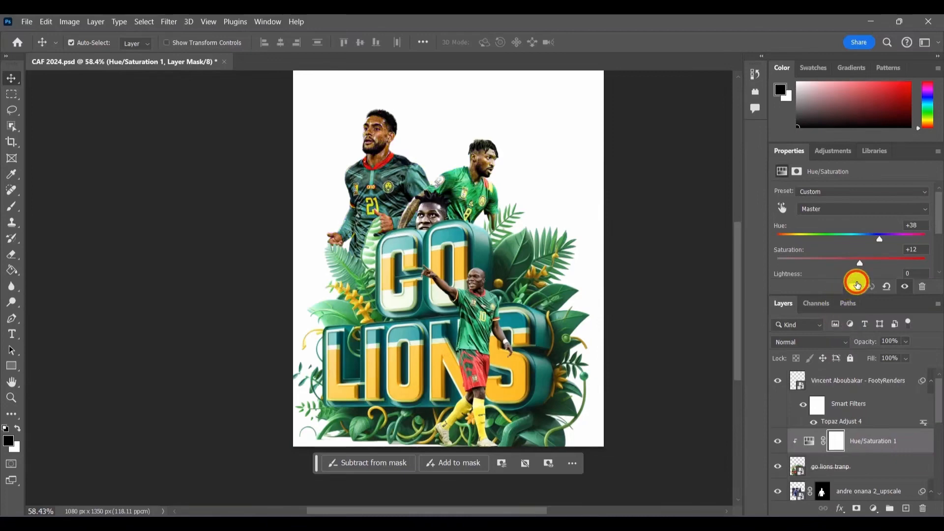
- Scale the GO LIONS artwork down to about 26.03% and place it in the poster's lower-left area
left_click_drag(471, 244, 471, 237)
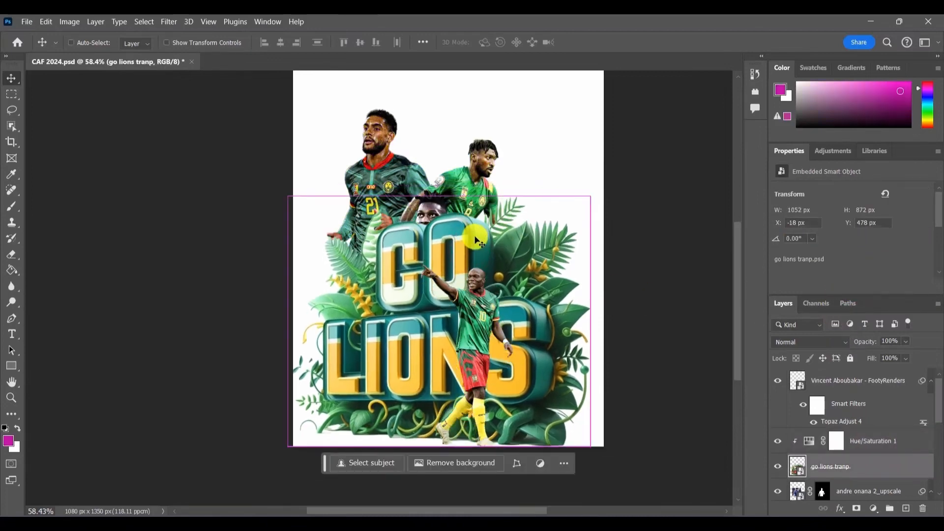
key("ctrl+t")
left_click_drag(596, 159, 531, 255)
mouse_move(427, 354)
left_mouse_down()
mouse_move(424, 341)
mouse_move(421, 362)
left_mouse_up()
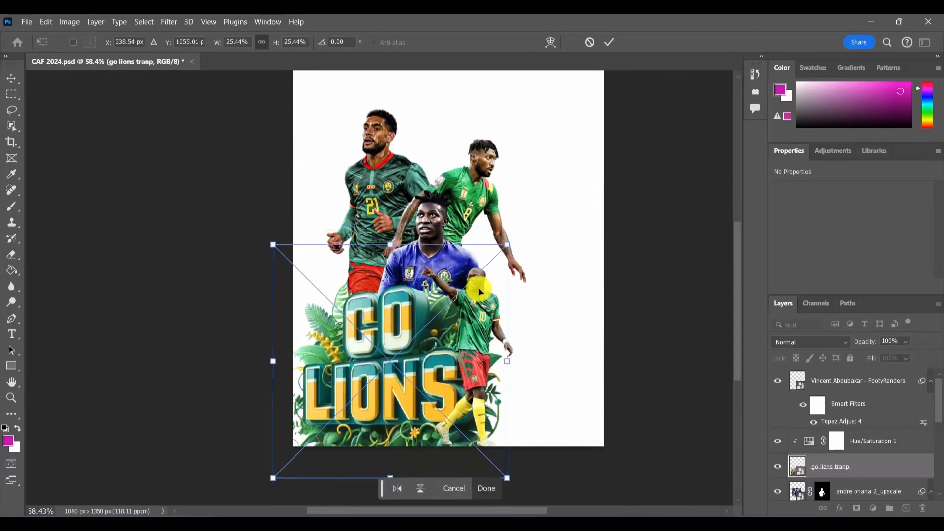
left_click_drag(503, 249, 506, 245)
mouse_move(413, 362)
left_mouse_down()
mouse_move(413, 347)
mouse_move(405, 375)
left_mouse_up()
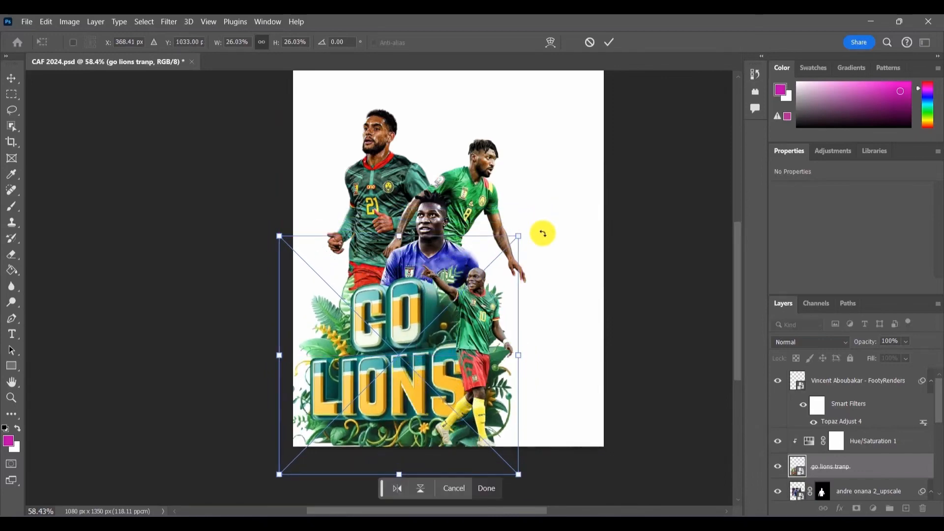
- Rotate the GO LIONS artwork to about -5.26°, move it to about X -46 px, Y 703 px and apply the transform
left_click_drag(542, 233, 536, 215)
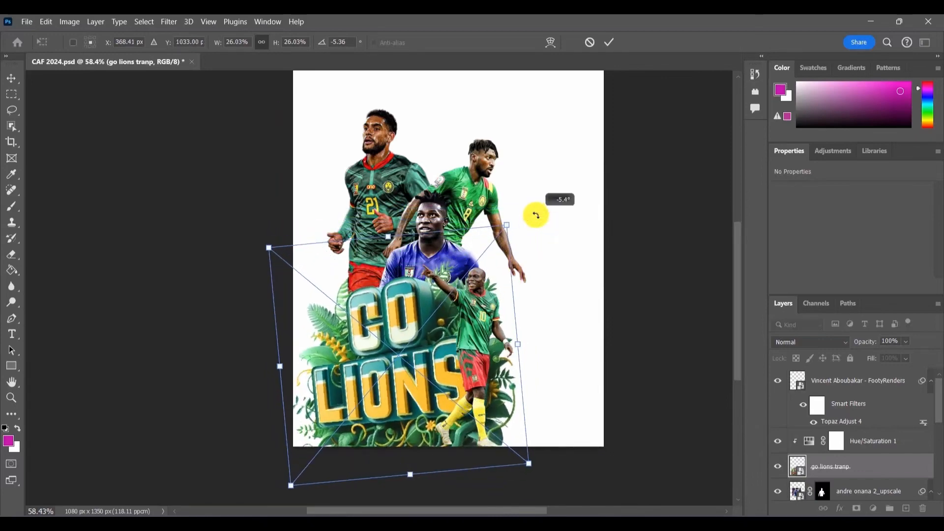
left_click_drag(536, 215, 536, 215)
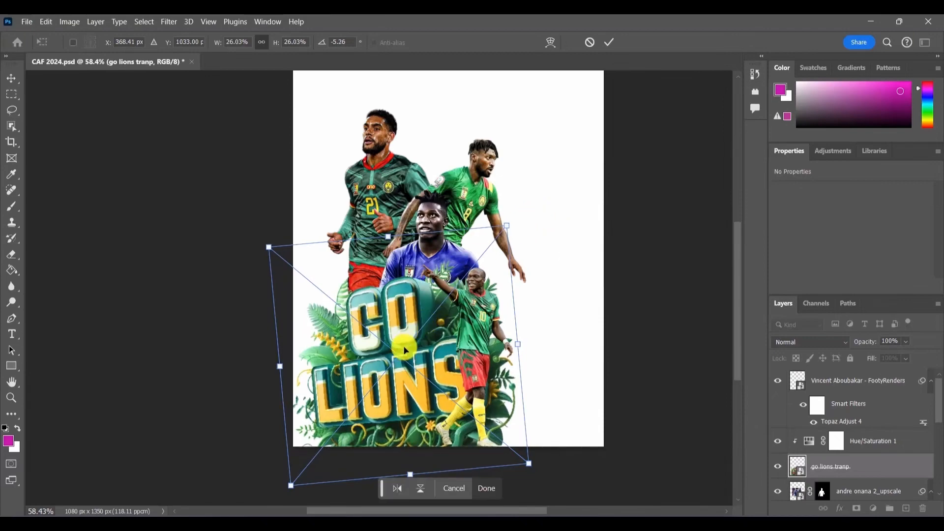
mouse_move(405, 352)
left_mouse_down()
mouse_move(398, 344)
mouse_move(400, 362)
left_mouse_up()
left_click(486, 487)
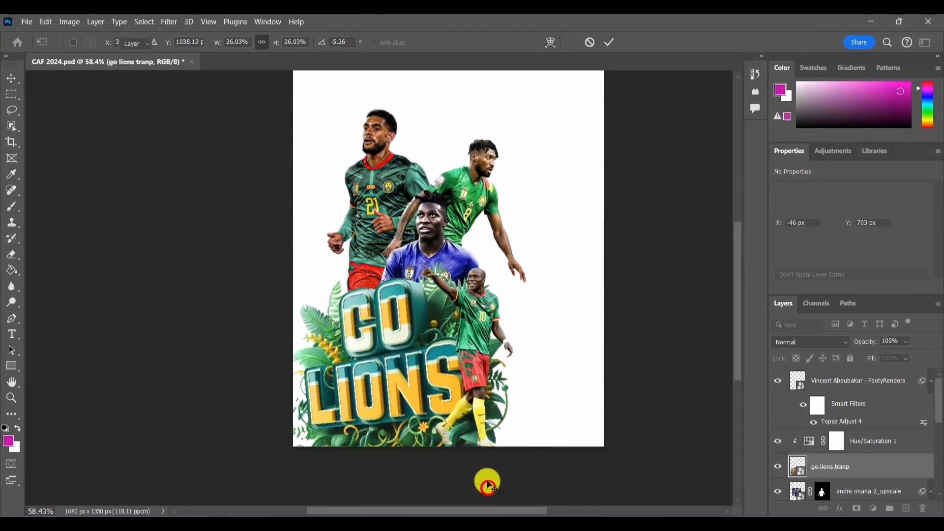
scroll(415, 350, "up", 3)
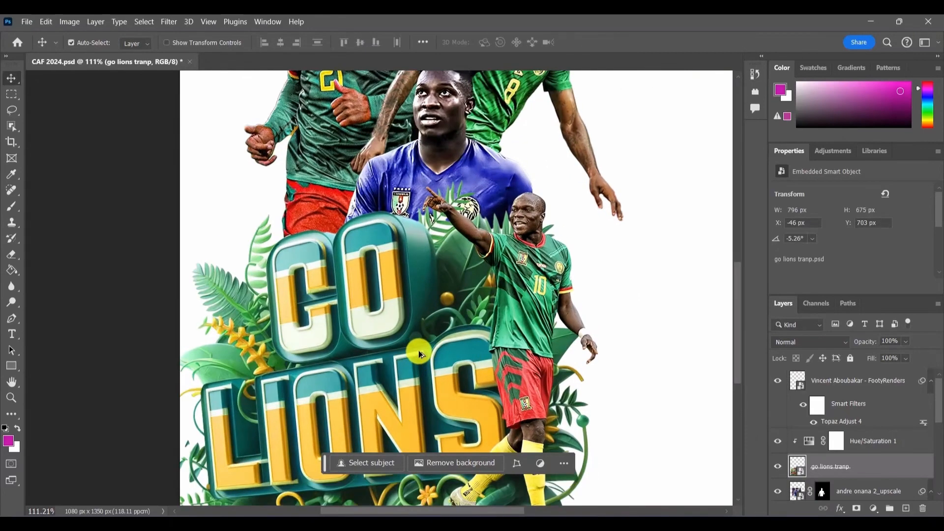
scroll(535, 215, "down", 3)
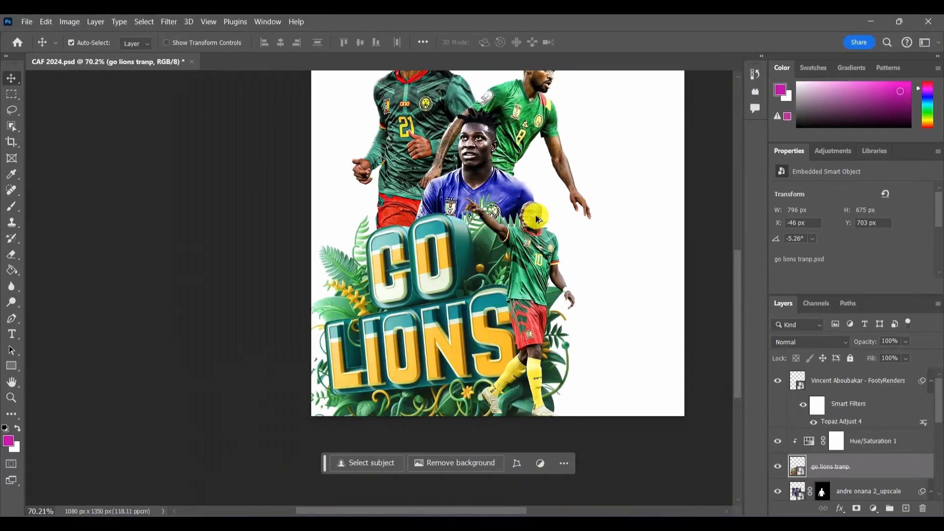
scroll(535, 215, "down", 1)
left_click_drag(563, 190, 497, 247)
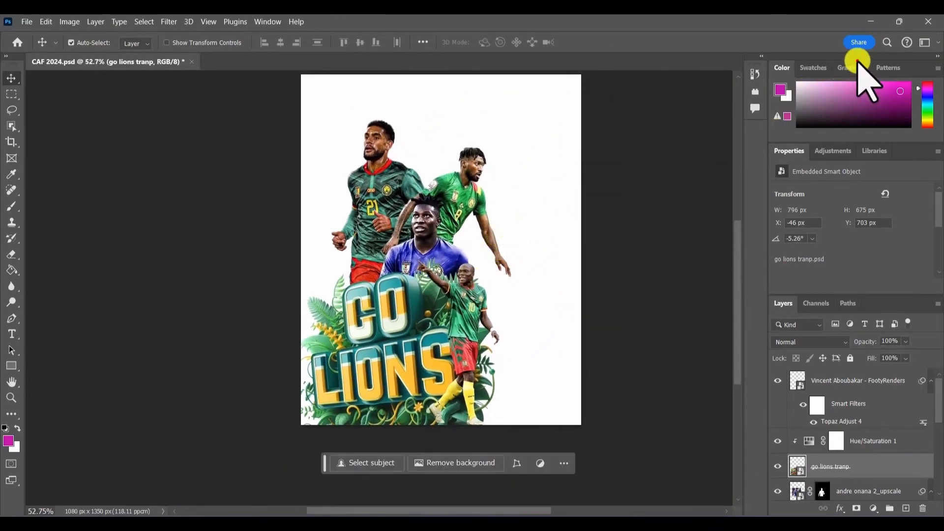
left_click(857, 61)
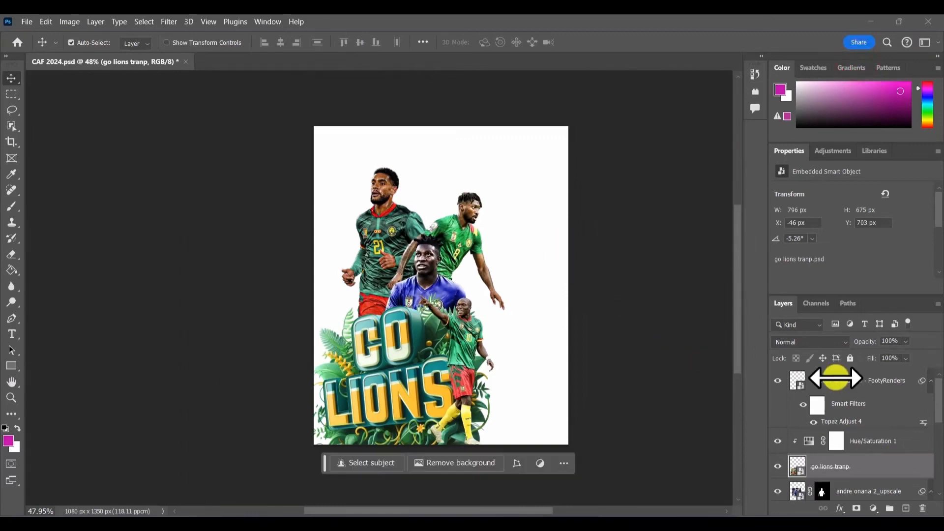
- Place the idomitable lions logo image as an embedded object above the Vincent Aboubakar layer
left_click(843, 382)
left_click(26, 22)
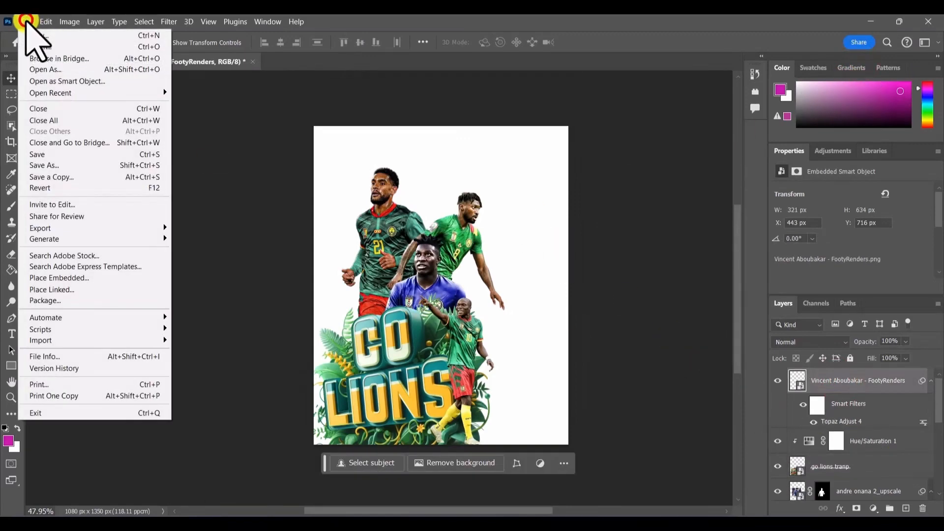
left_click(96, 277)
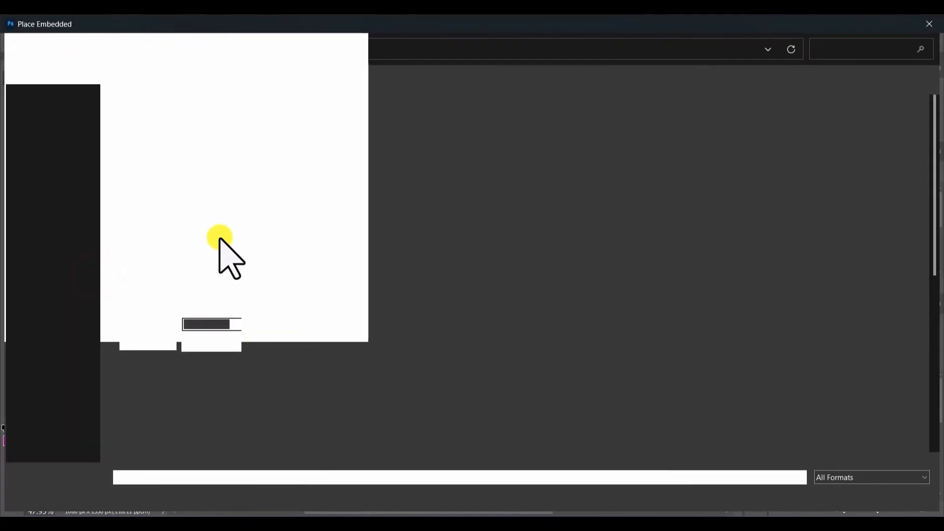
scroll(335, 226, "down", 6)
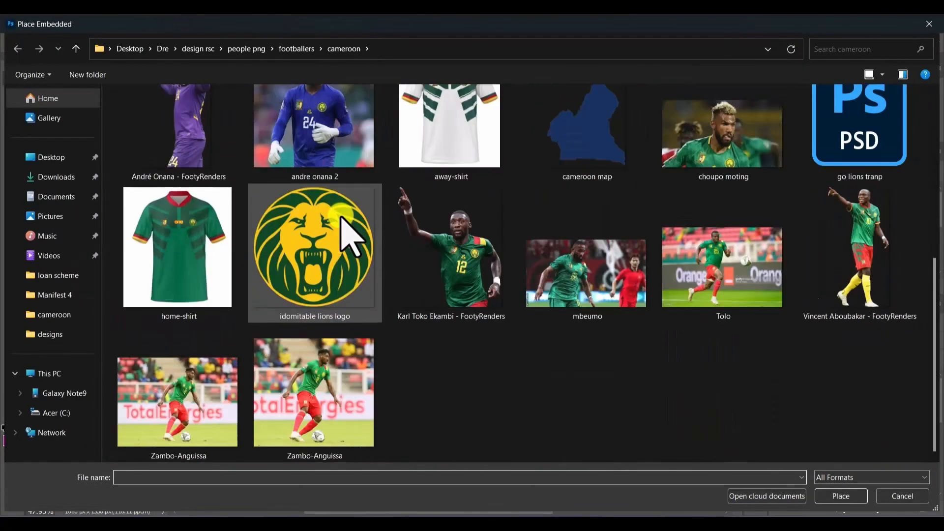
left_click(298, 256)
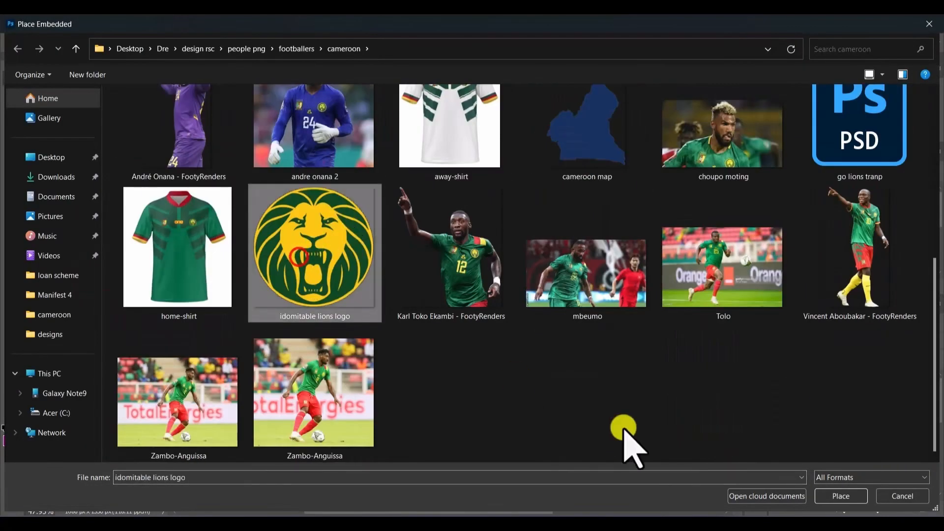
left_click(839, 495)
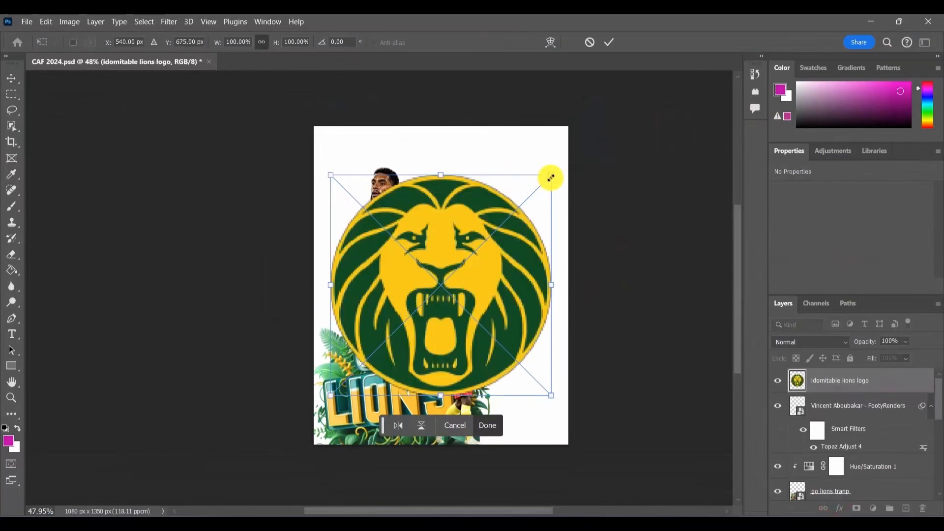
- Scale the lion logo down to about 15.86% and place it in the poster's upper-right corner at about X 883 px, Y 43 px
mouse_move(551, 175)
left_mouse_down()
mouse_move(484, 258)
mouse_move(403, 315)
mouse_move(389, 345)
mouse_move(368, 360)
mouse_move(492, 221)
mouse_move(510, 173)
mouse_move(530, 179)
mouse_move(523, 158)
mouse_move(544, 142)
mouse_move(525, 166)
mouse_move(540, 163)
left_mouse_up()
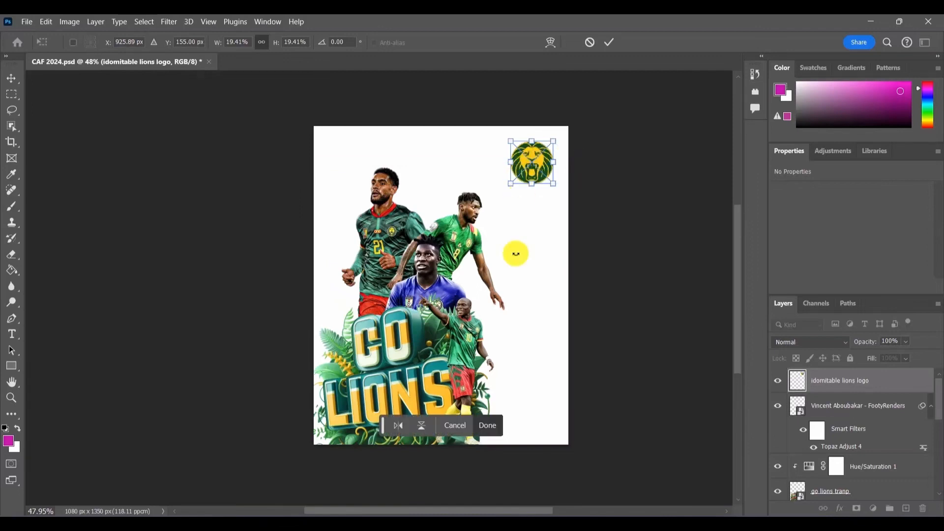
left_click(486, 425)
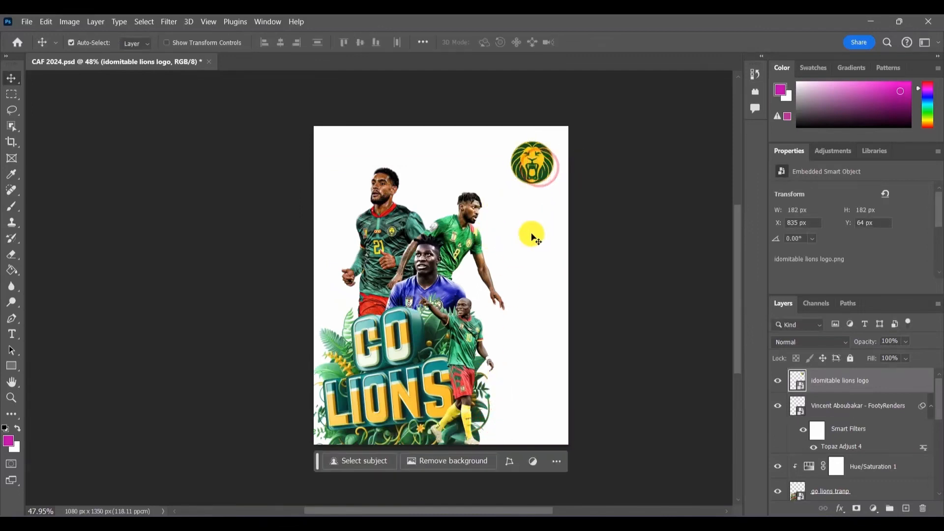
key("ctrl+t")
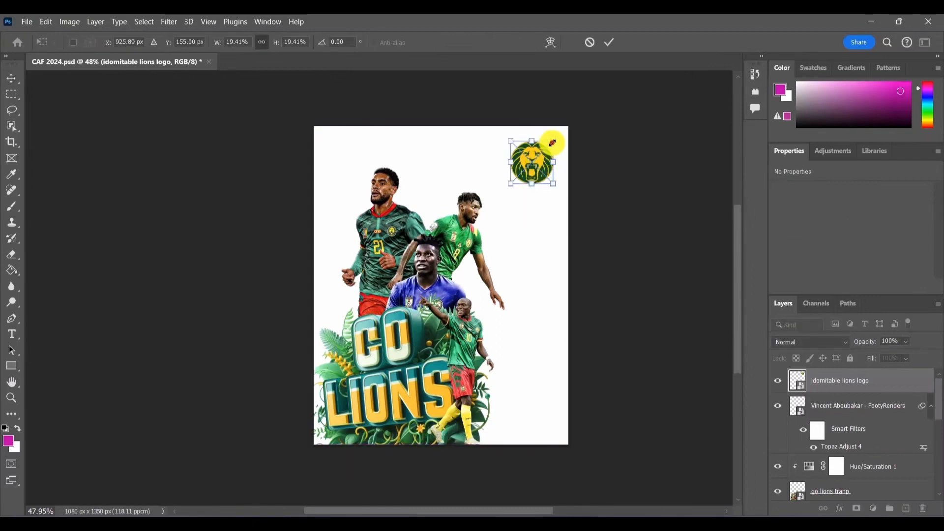
left_click_drag(553, 142, 546, 153)
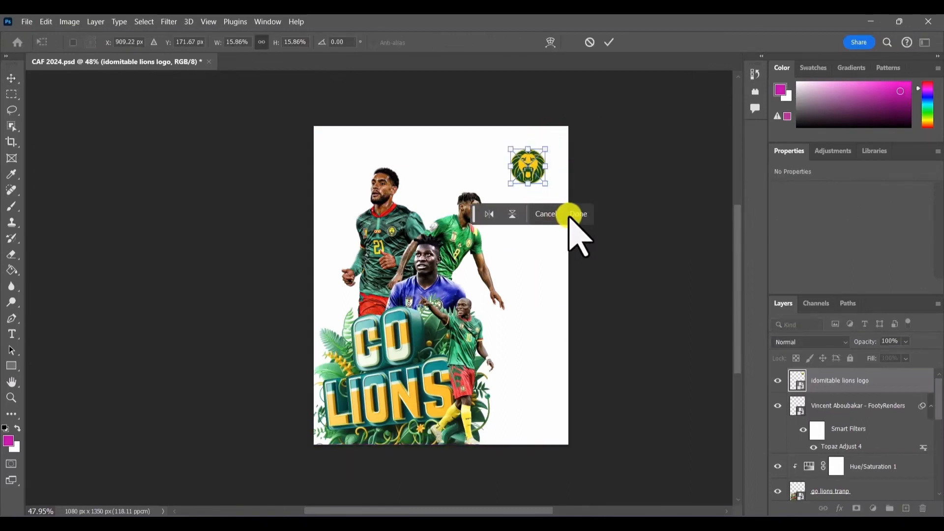
left_click(570, 214)
left_click_drag(538, 161, 541, 161)
scroll(518, 217, "down", 1)
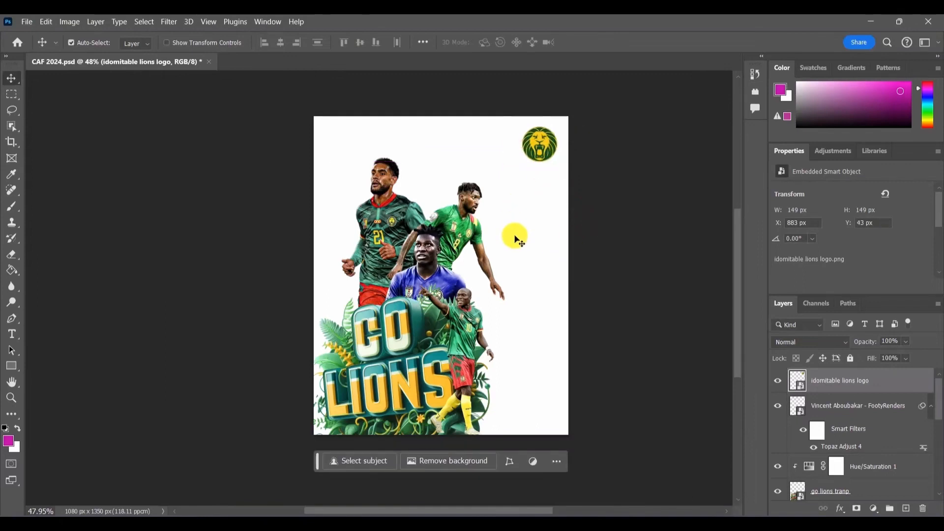
scroll(517, 236, "up", 2)
left_click(854, 64)
left_click(511, 215)
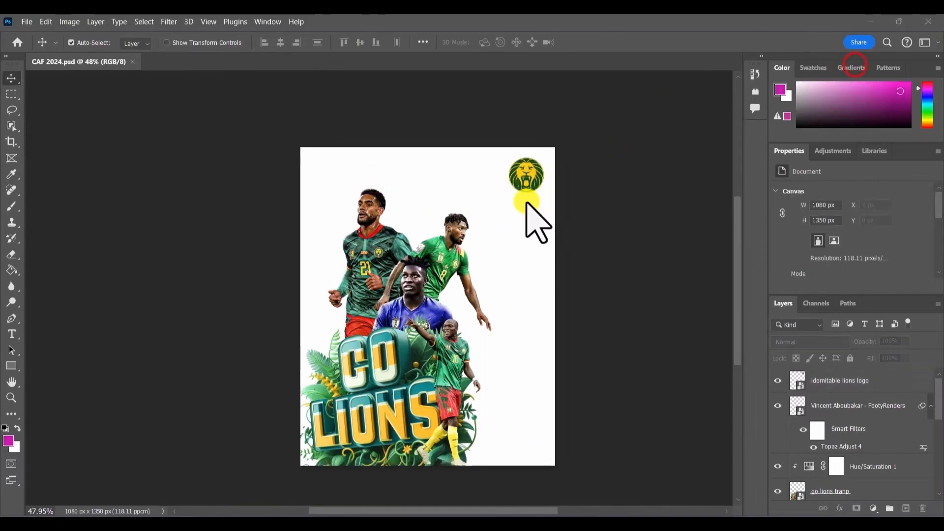
- Place the away-shirt_upscale image from the UPSCALED folder as an embedded object directly above the Vincent Aboubakar layer
left_click(846, 402)
left_click(27, 21)
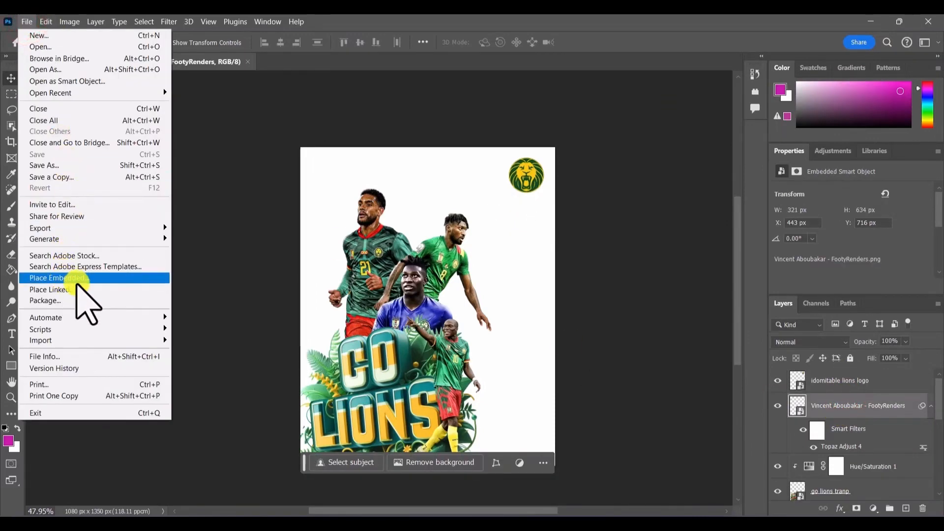
left_click(79, 279)
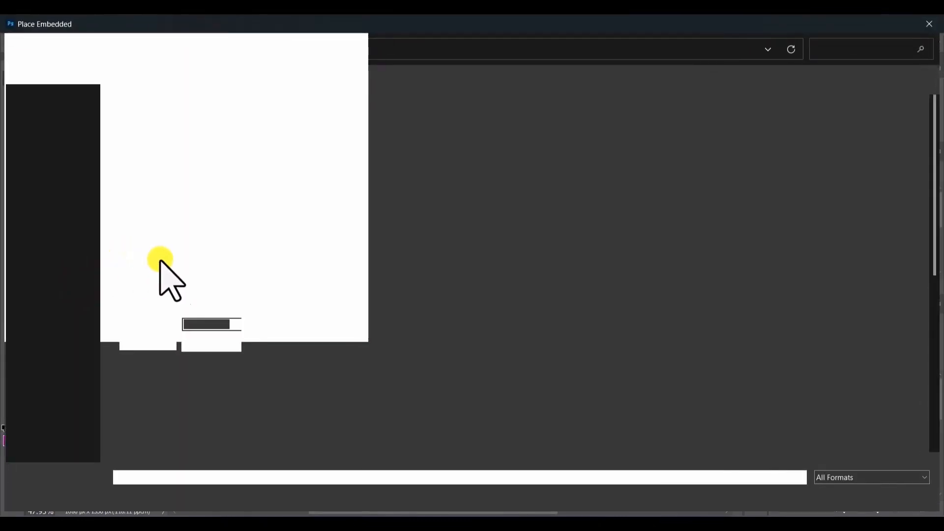
scroll(442, 327, "down", 3)
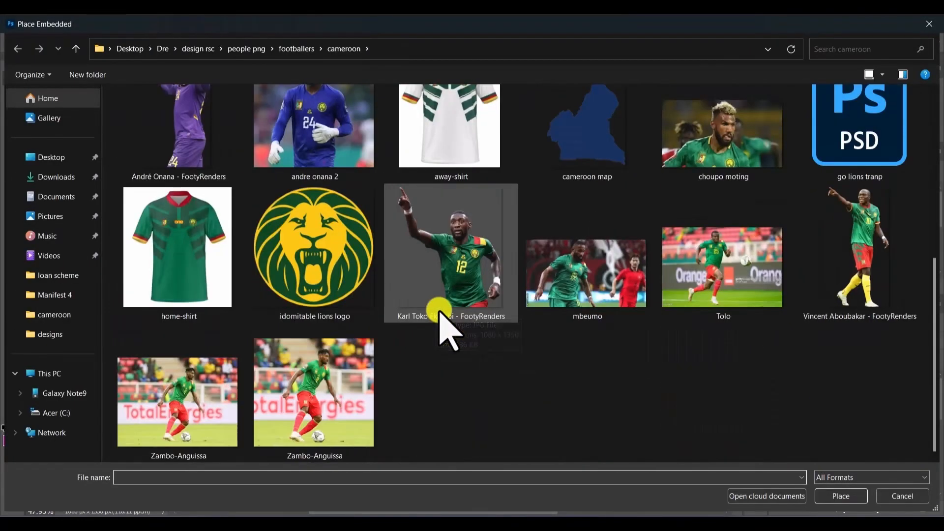
scroll(442, 322, "up", 3)
scroll(212, 197, "up", 3)
left_click(194, 152)
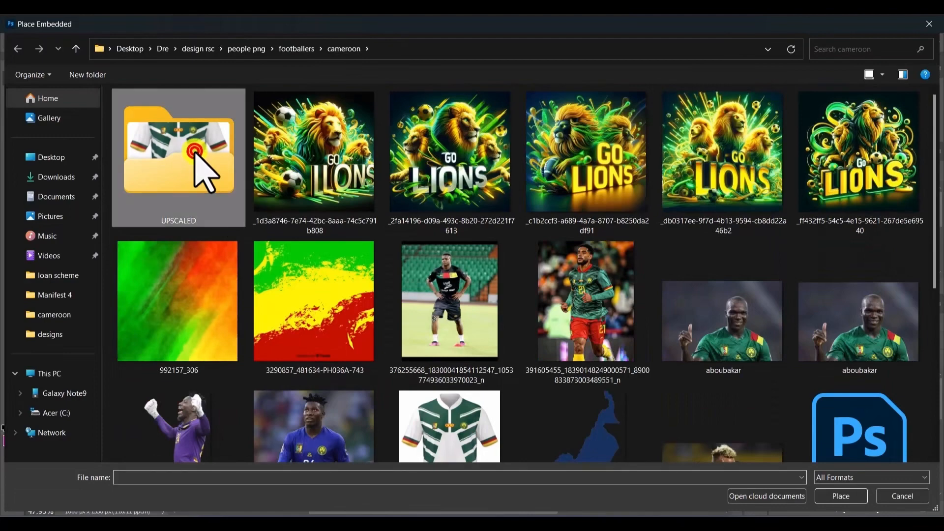
double_click(195, 153)
left_click(213, 150)
left_click(840, 496)
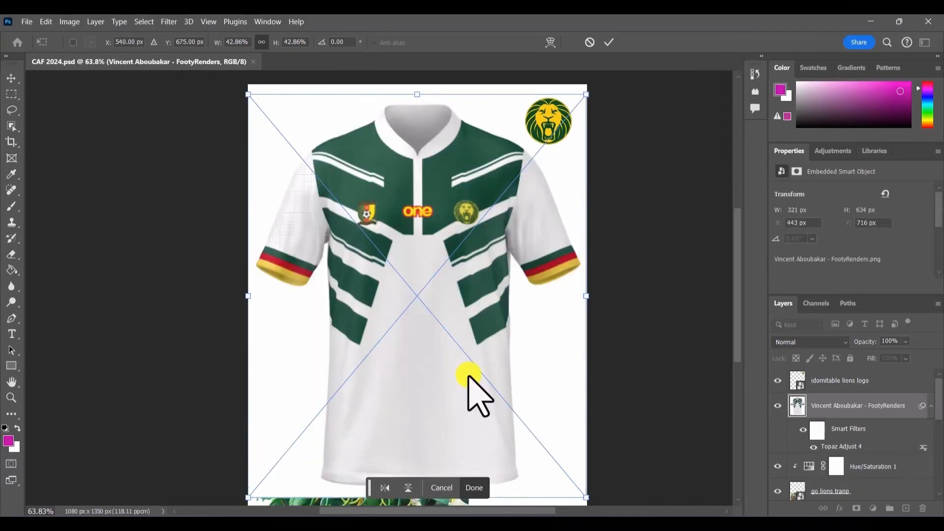
left_click(475, 488)
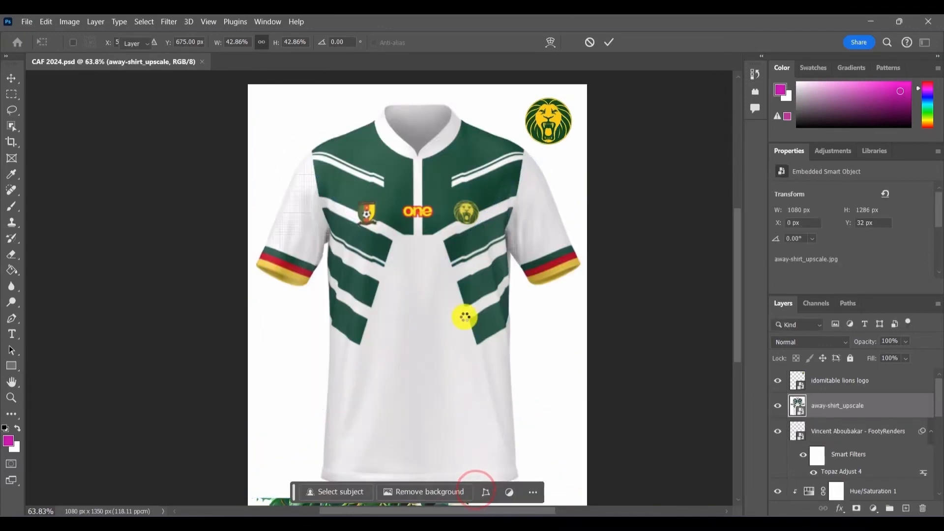
- Open the contents of the away-shirt_upscale smart object and unlock its Background layer
left_click(864, 74)
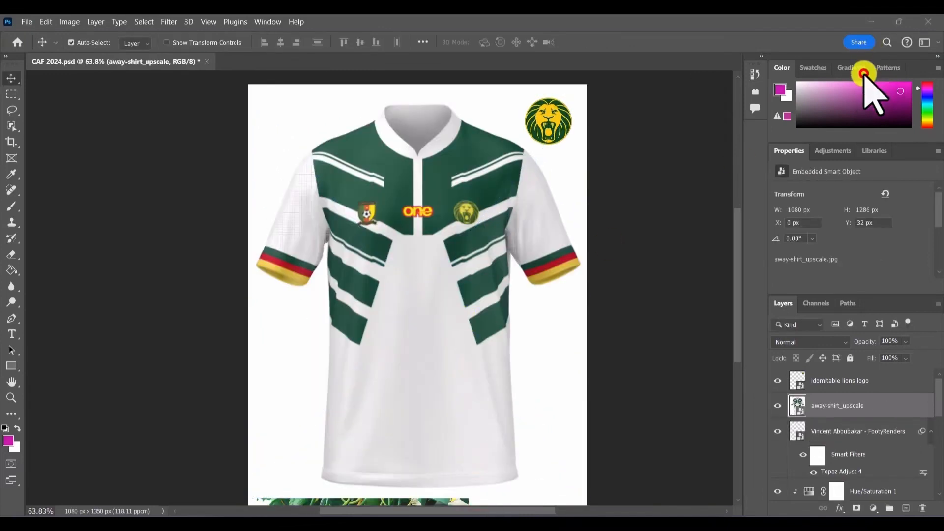
left_click(801, 413)
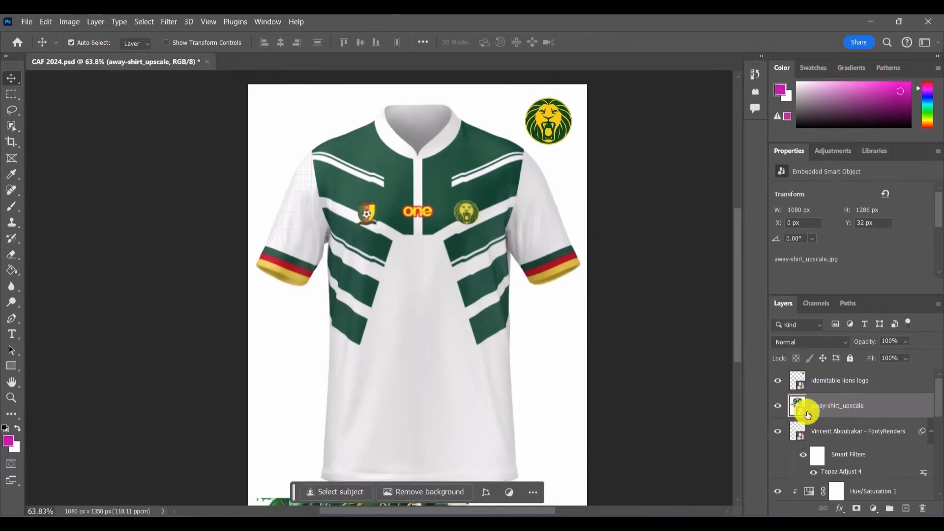
left_click(801, 413)
double_click(801, 413)
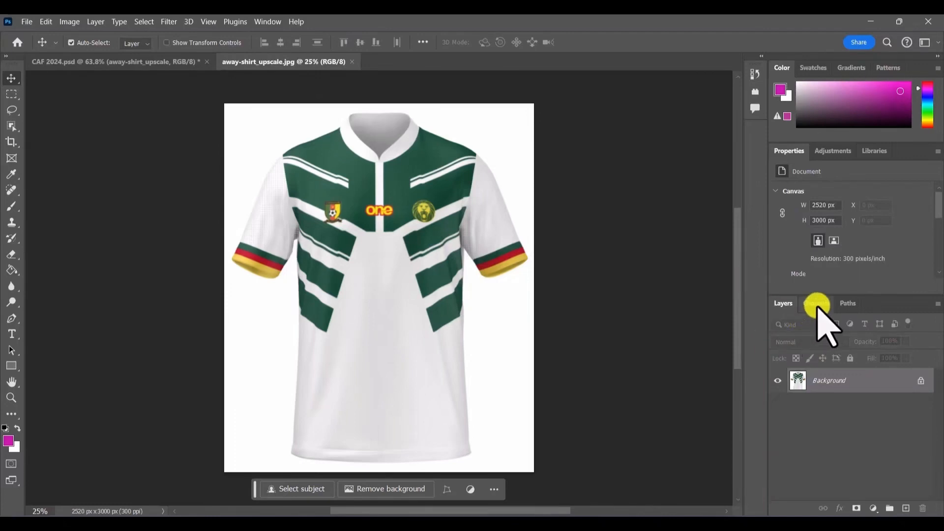
left_click(924, 379)
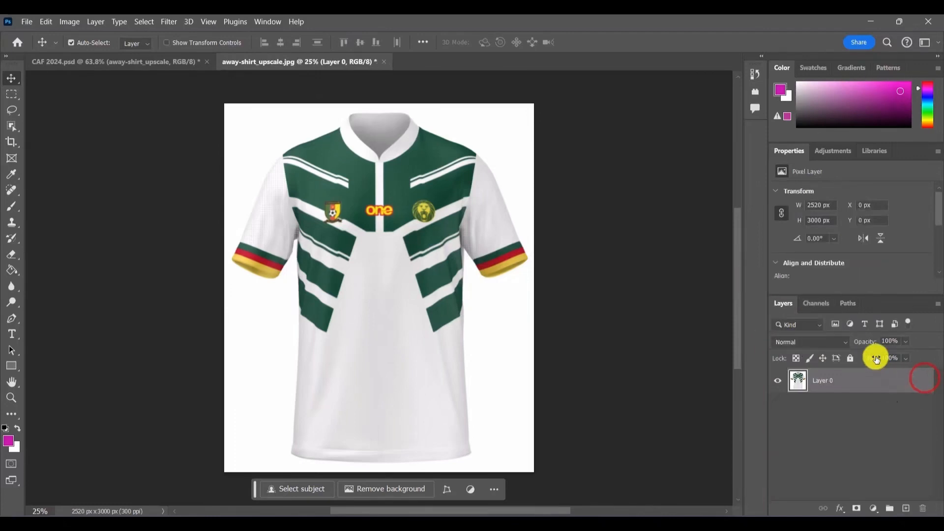
- Mask Layer 0 with a selection loaded from the Red channel, after trying a selection from the Green channel
left_click(820, 304)
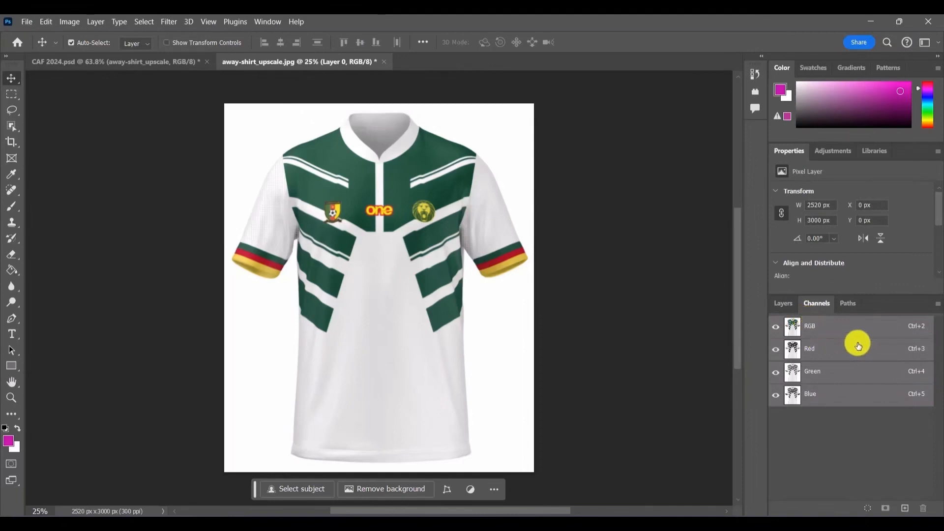
left_click(823, 372)
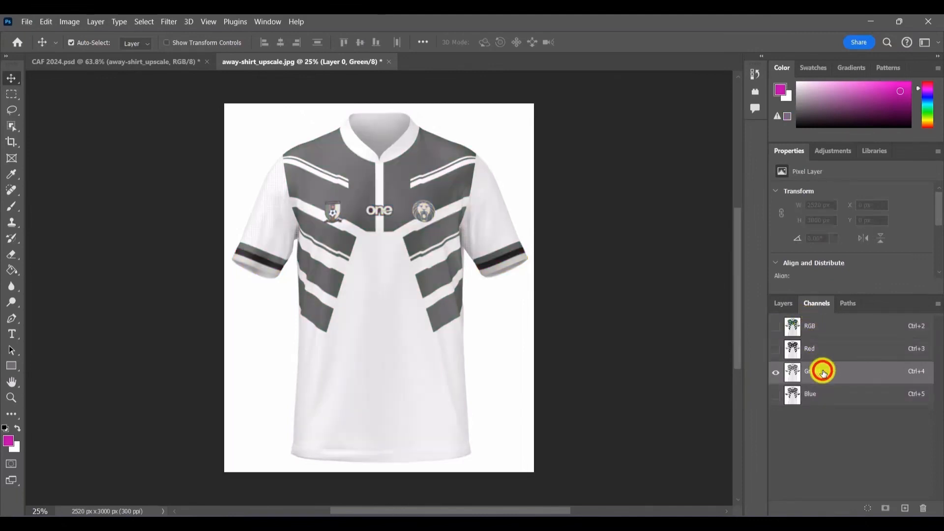
left_click(872, 511)
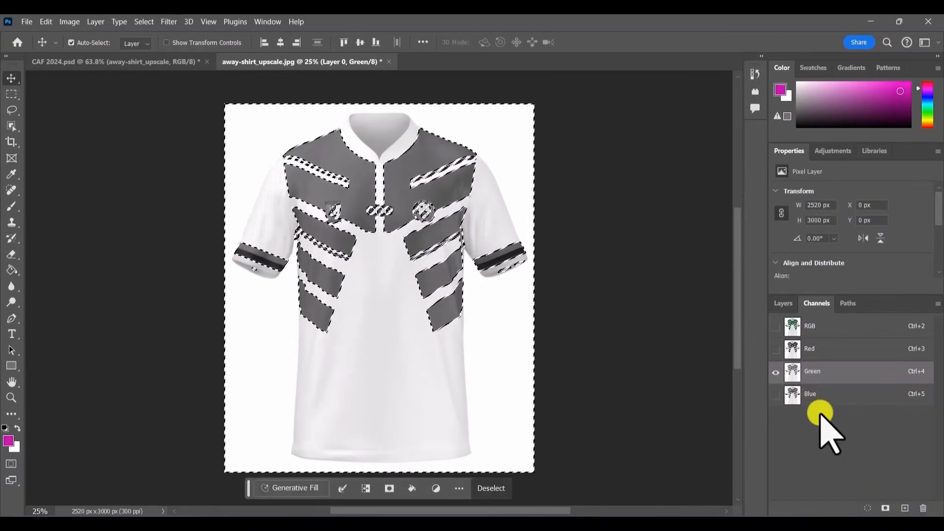
left_click(816, 352)
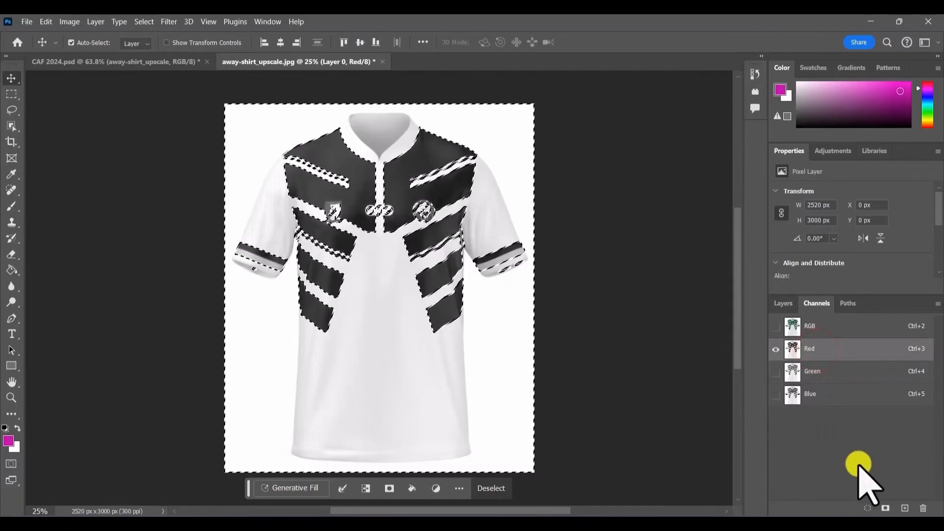
left_click(864, 510)
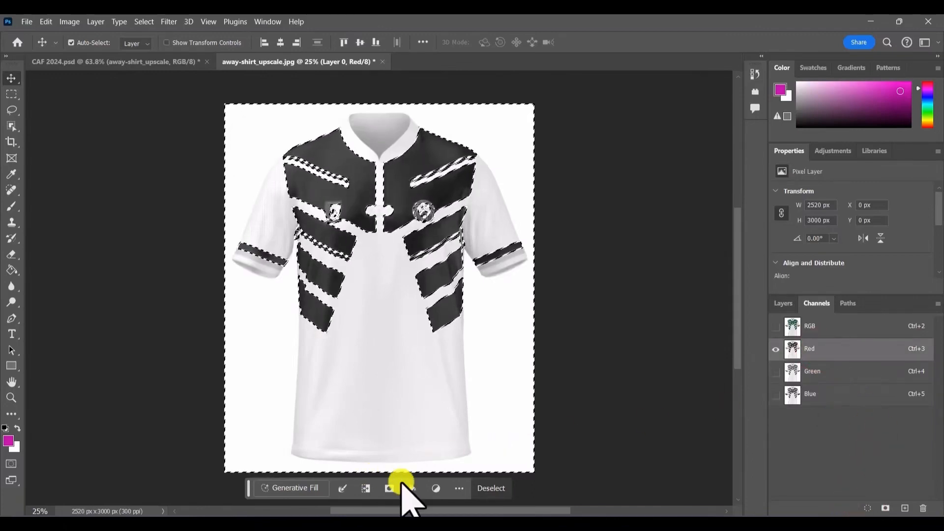
left_click(783, 303)
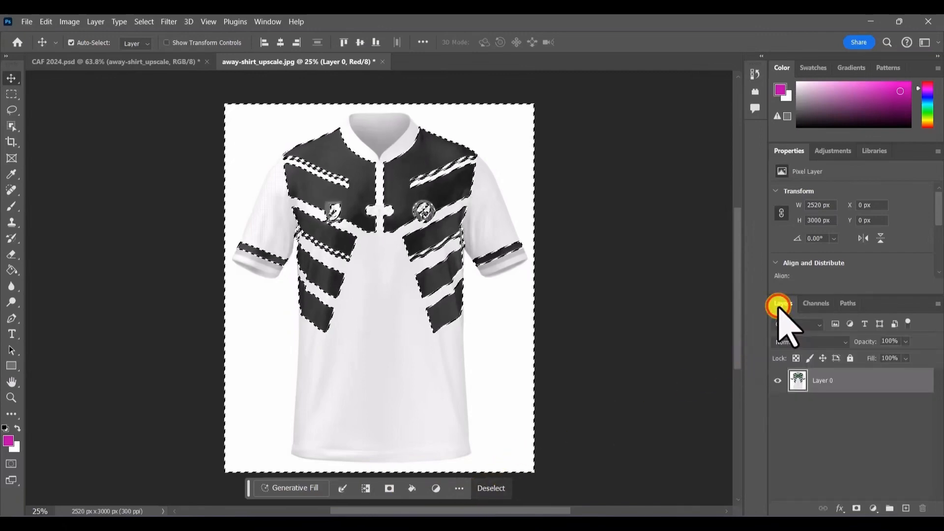
left_click(390, 489)
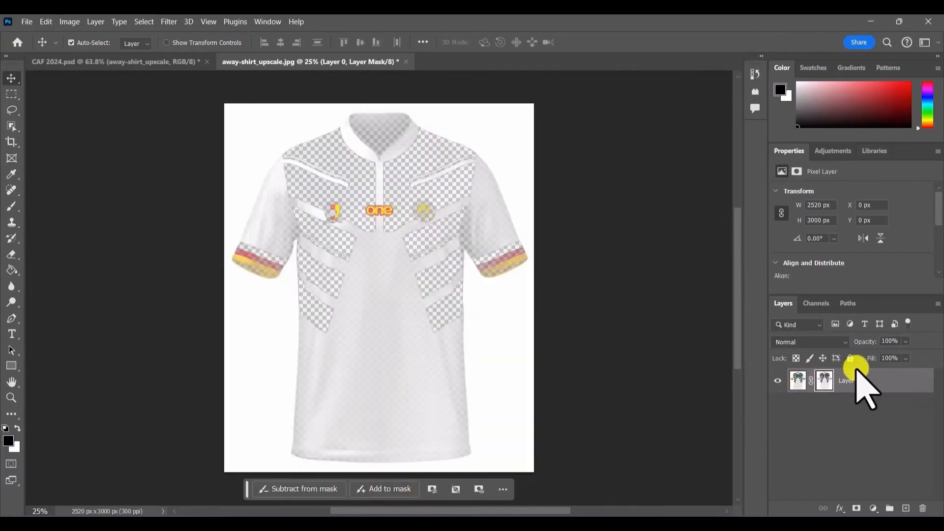
- Invert Layer 0's layer mask and view the shirt image's channels
left_click(828, 385)
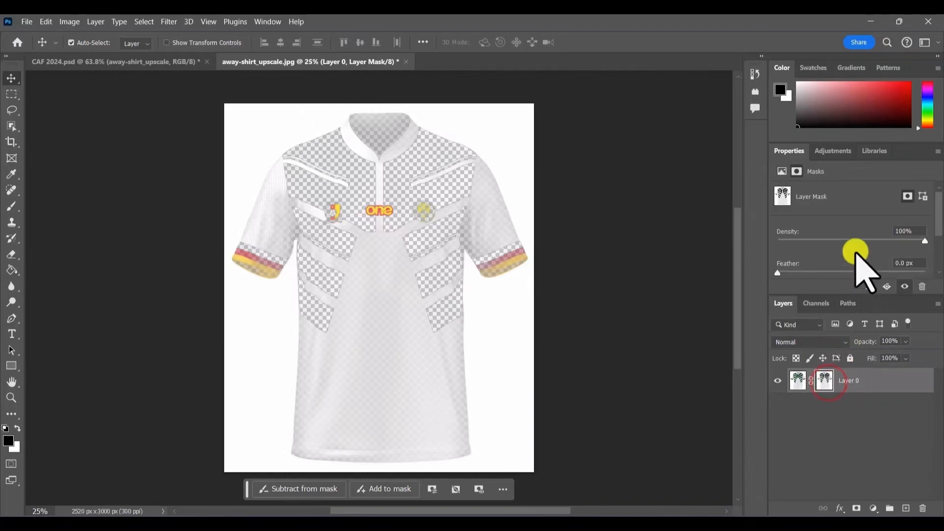
scroll(858, 261, "down", 2)
left_click(876, 267)
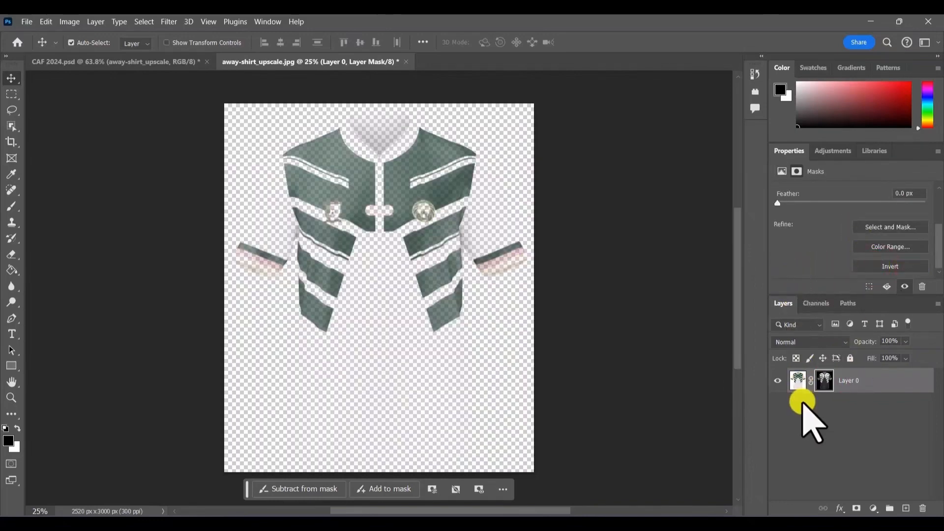
left_click(816, 304)
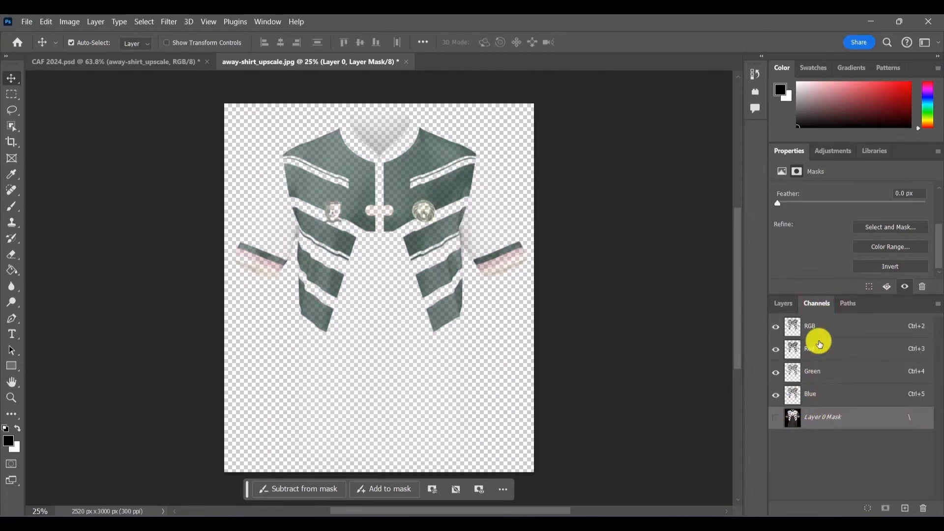
left_click(817, 334)
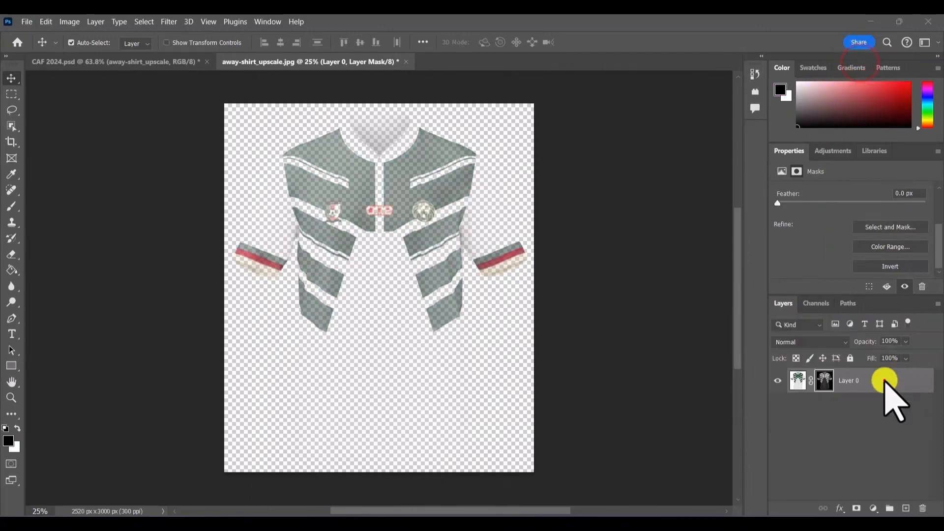
- Try to save the masked shirt contents back to the poster's smart object
left_click(883, 380)
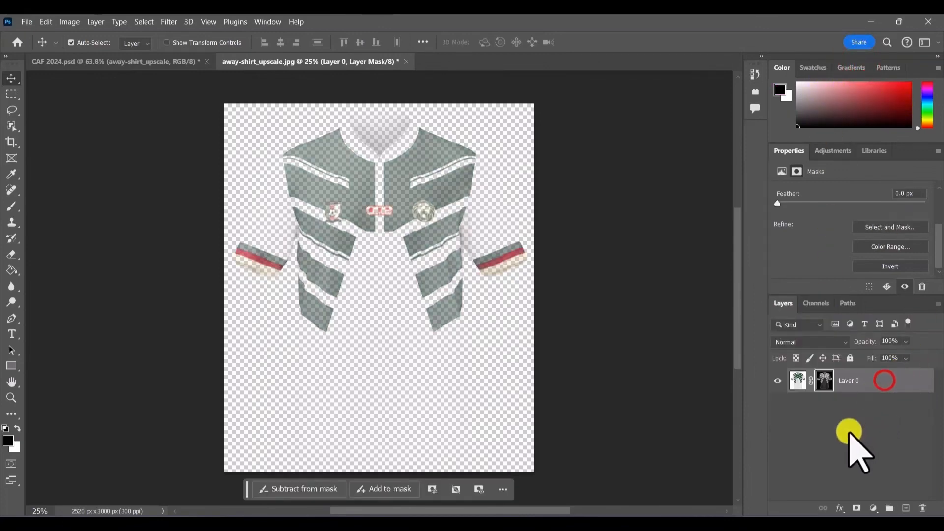
key("ctrl+s")
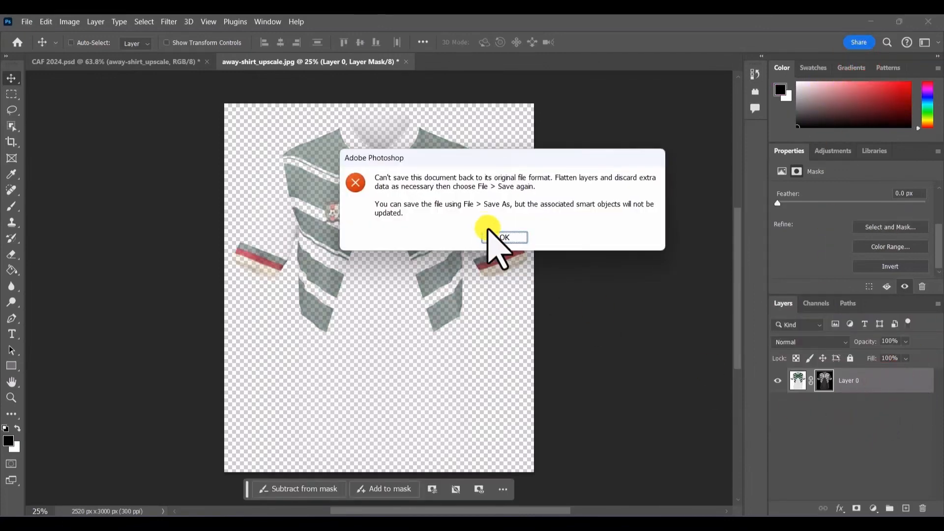
left_click(497, 237)
- Try flattening the masked shirt image, and undo the flattening to restore Layer 0 with its mask
right_click(885, 381)
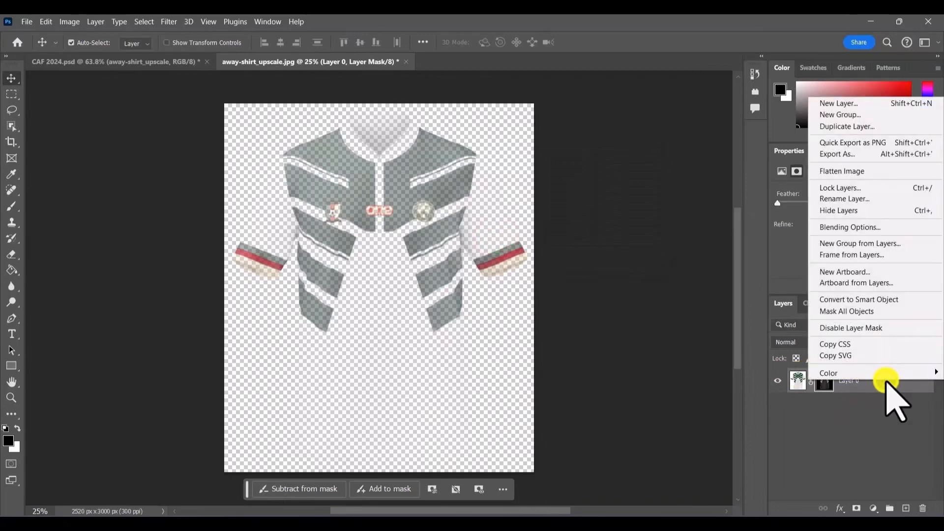
left_click(843, 172)
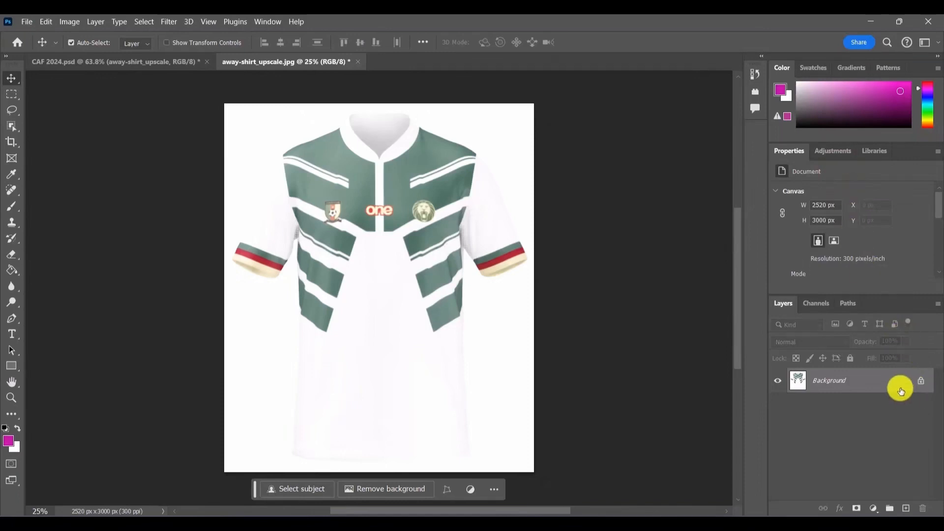
key("ctrl+z")
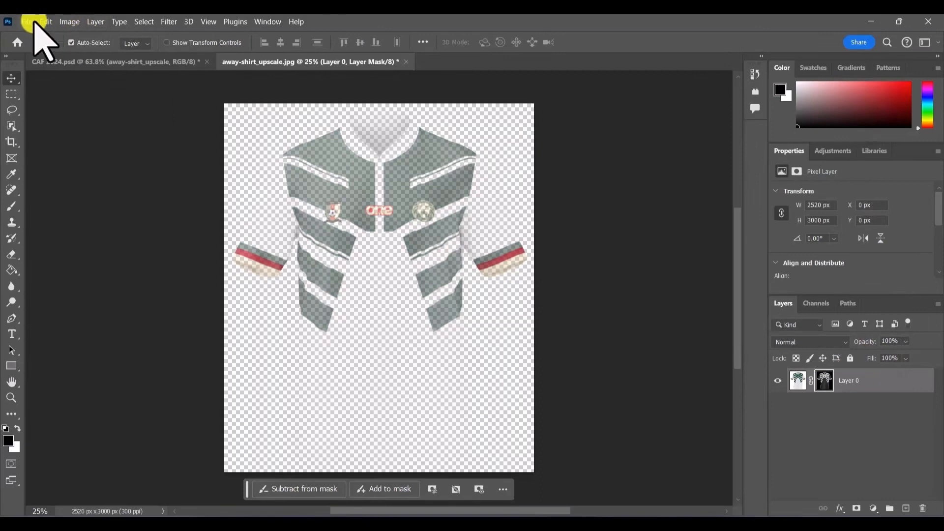
- Export the masked shirt as a PNG named "away-shirt_upscale pattern" into the cameroon folder
left_click(32, 21)
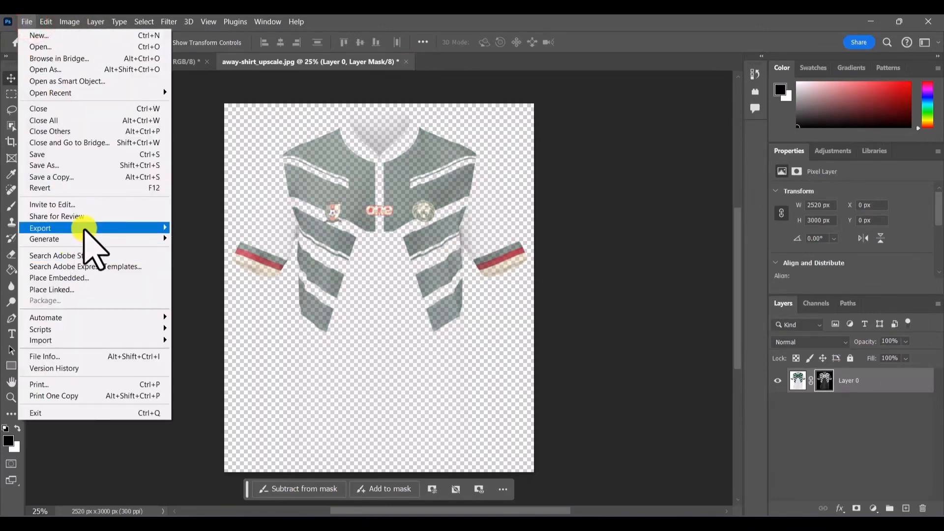
mouse_move(148, 229)
left_click(186, 227)
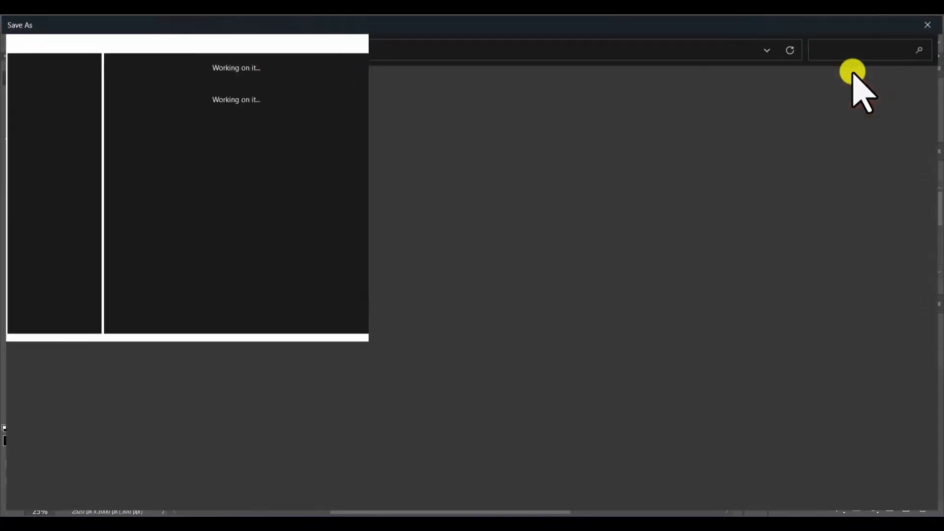
left_click(852, 71)
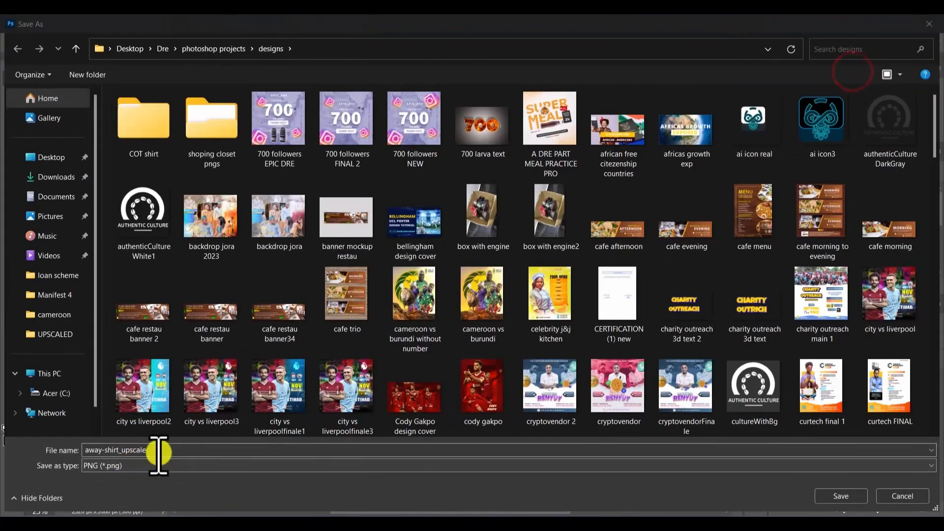
left_click(51, 315)
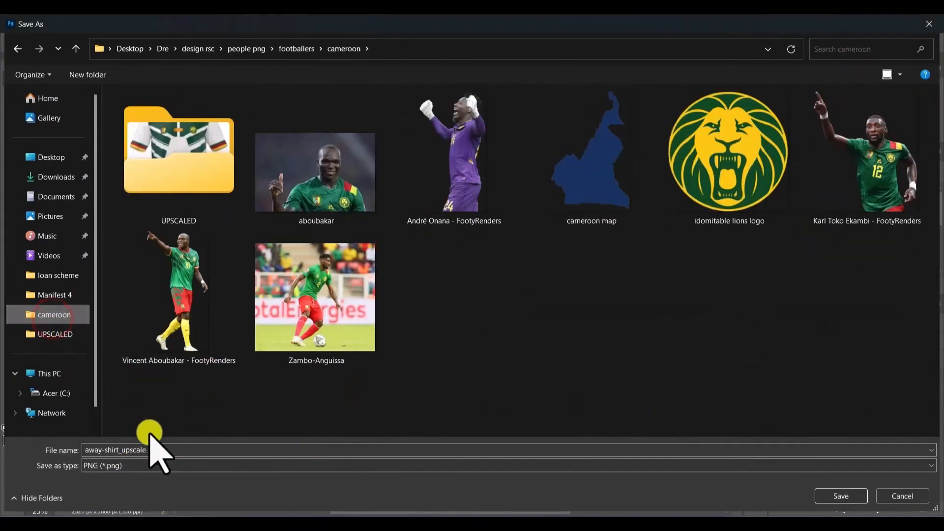
double_click(156, 450)
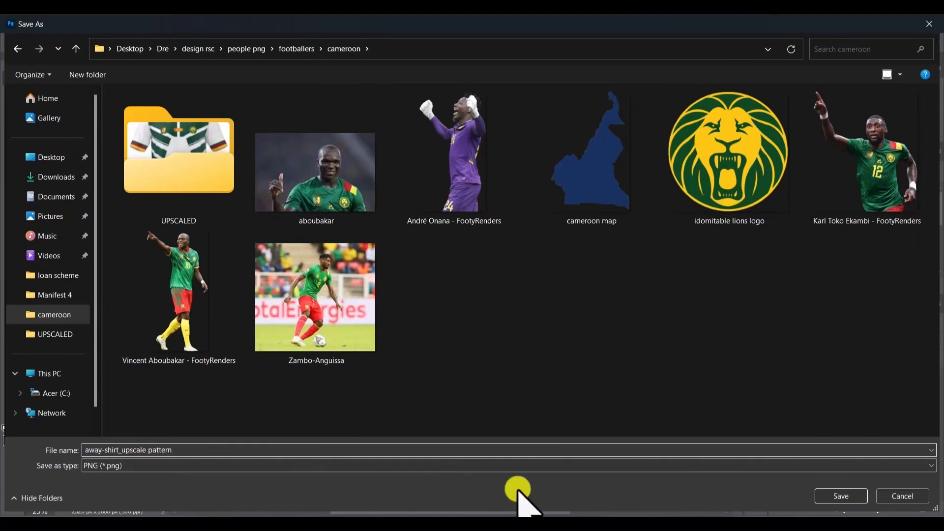
left_click(839, 494)
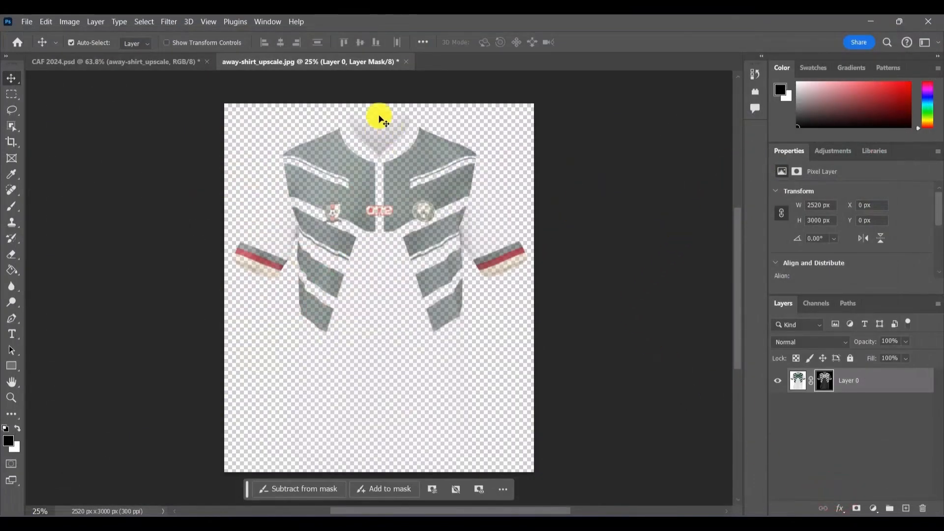
- Close the away-shirt_upscale.jpg document without saving its changes and return to the CAF 2024 poster
left_click(377, 93)
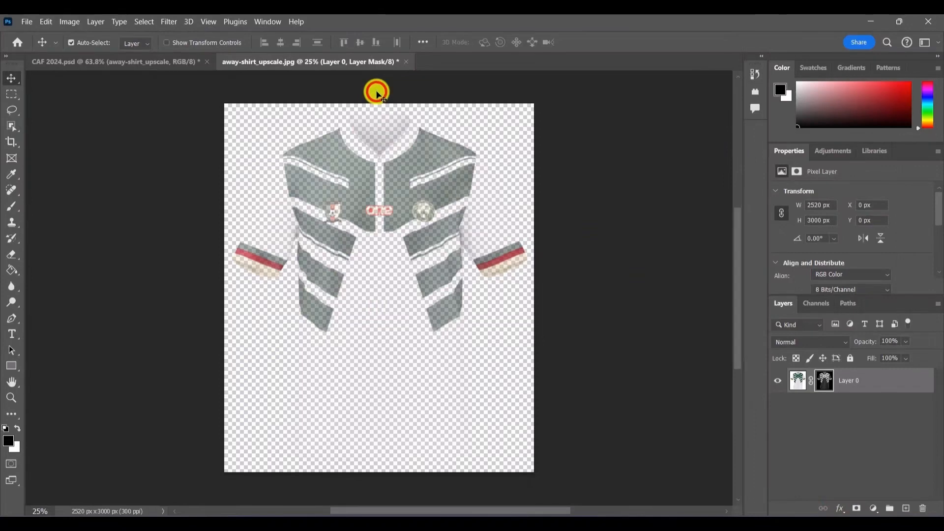
left_click(358, 61)
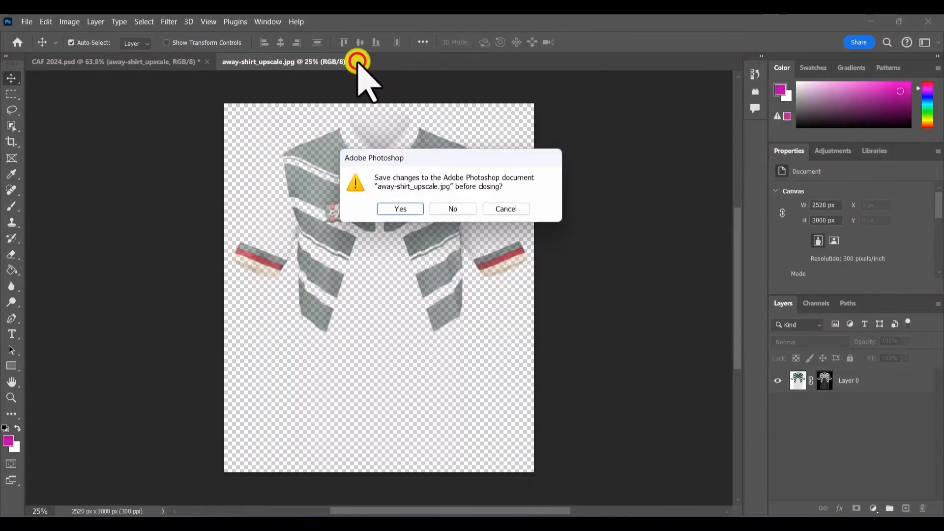
left_click(447, 208)
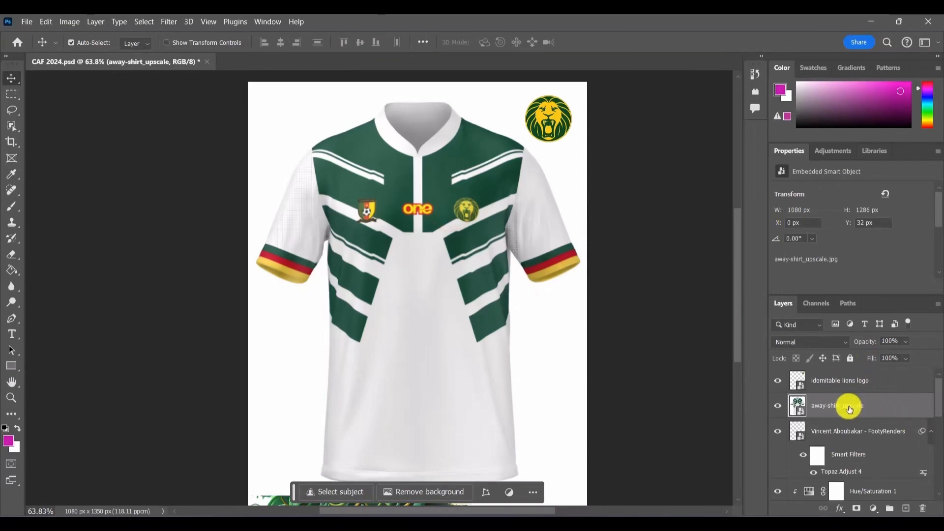
- Start replacing the contents of the away-shirt_upscale smart object in the poster with another file
right_click(847, 405)
left_click(771, 220)
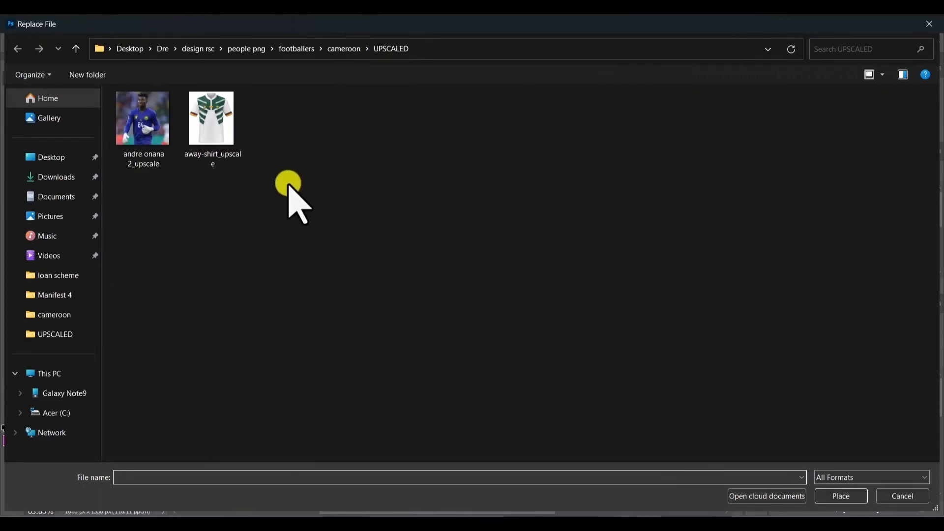
- Browse the cameroon folder's images for a replacement shirt picture
left_click(349, 48)
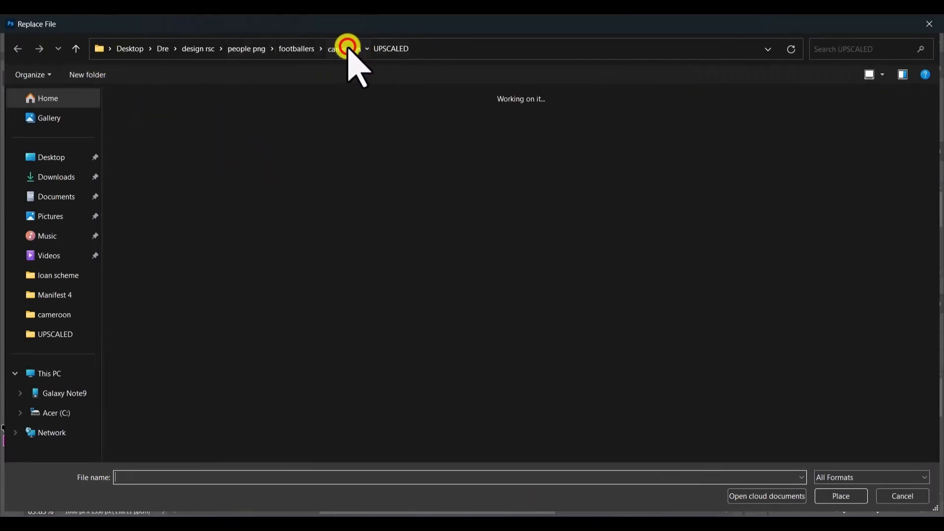
scroll(408, 265, "down", 5)
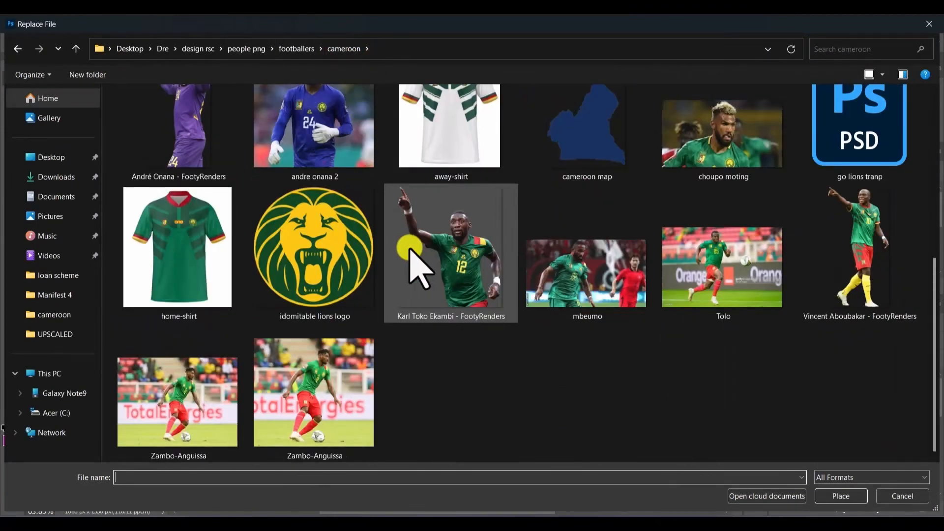
scroll(418, 268, "up", 5)
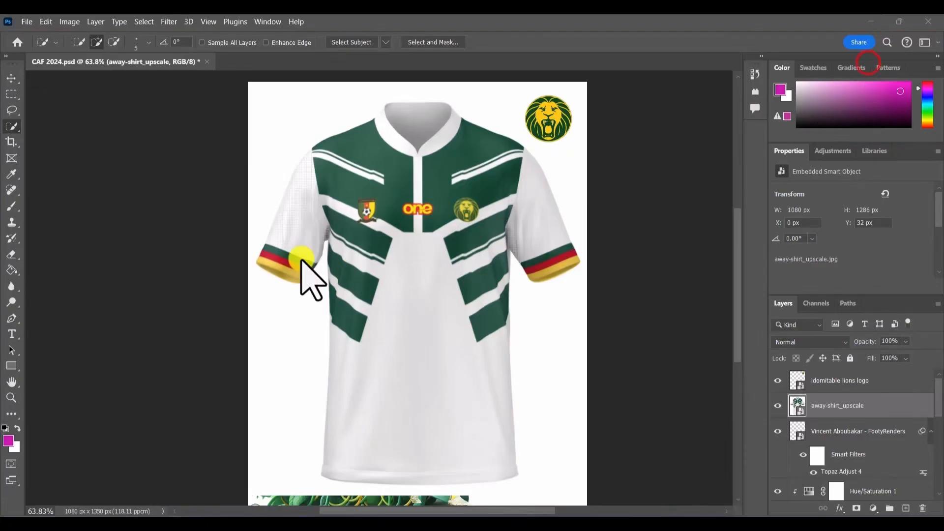
- Select all the green panels on the front of the away shirt with the Quick Selection tool
left_click(400, 186)
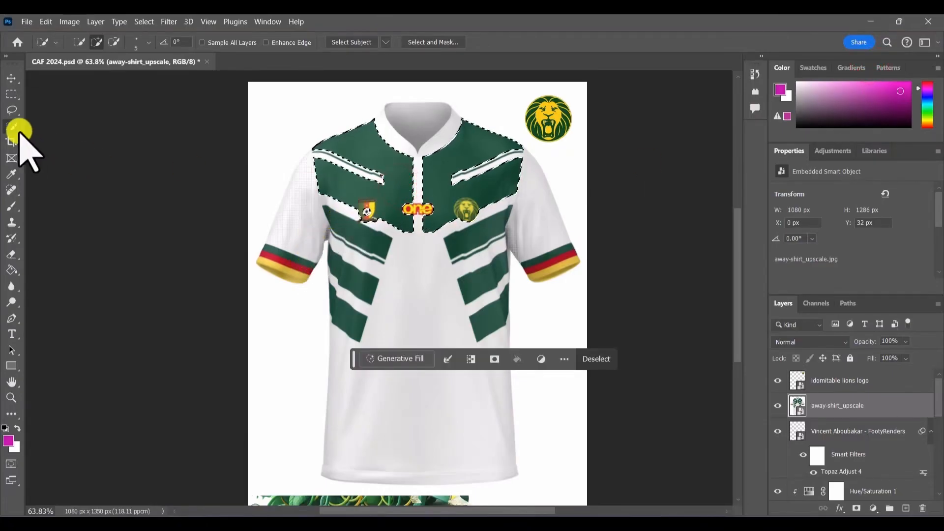
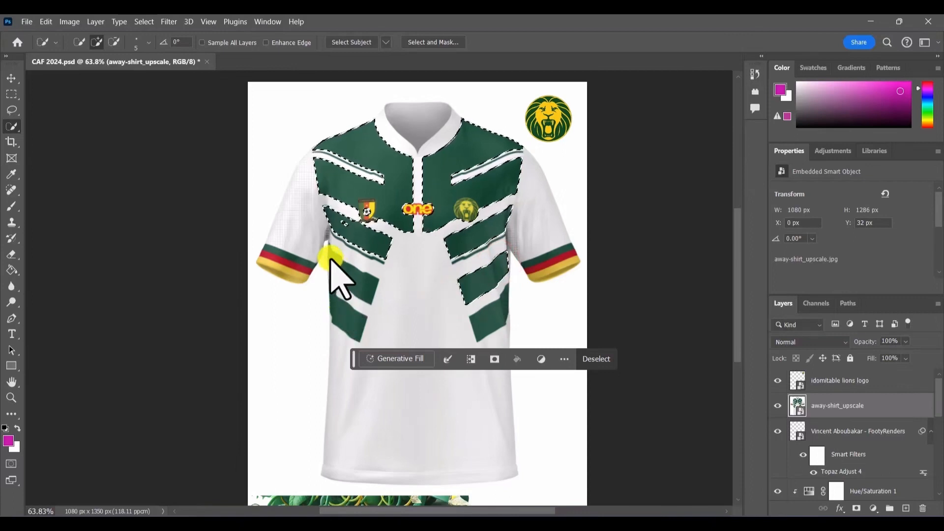
left_click(340, 319)
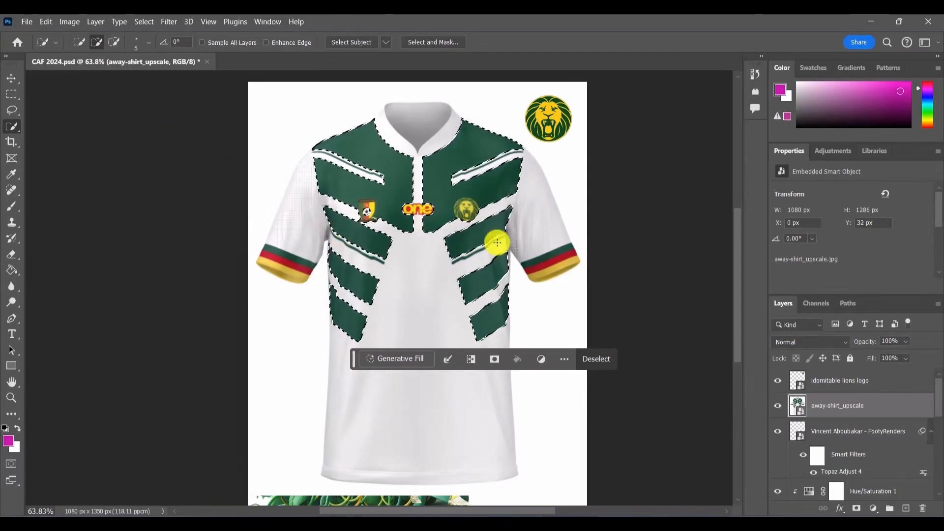
scroll(497, 242, "down", 1)
scroll(497, 242, "up", 1)
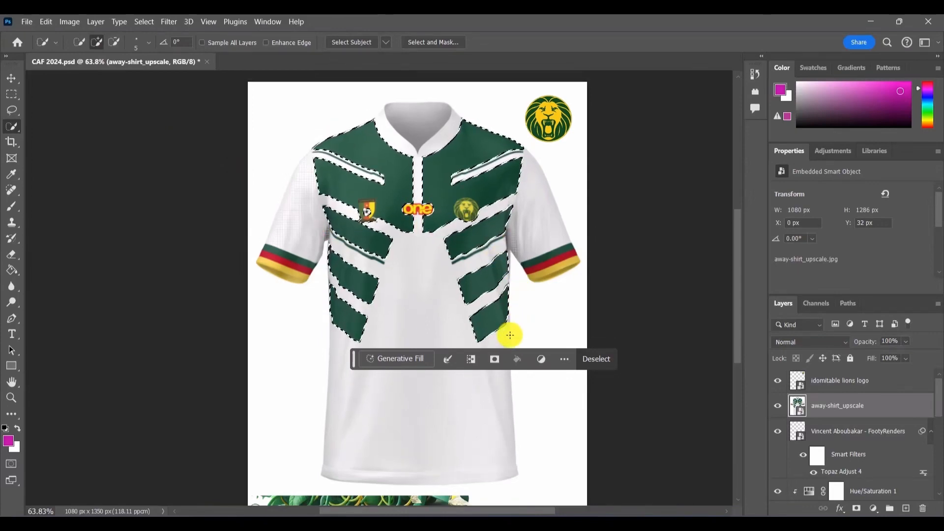
- Try masking the shirt layer to the selected green panels and moving the masked pattern
left_click(493, 359)
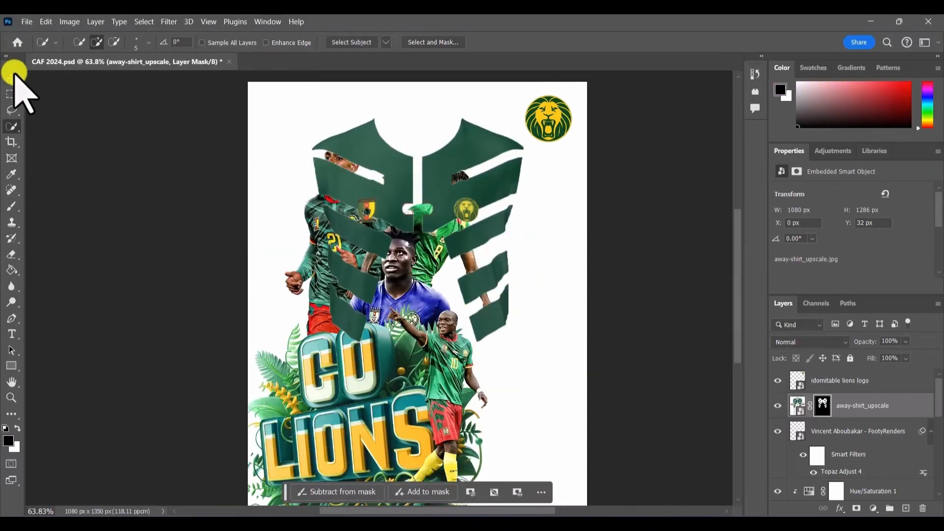
left_click(12, 79)
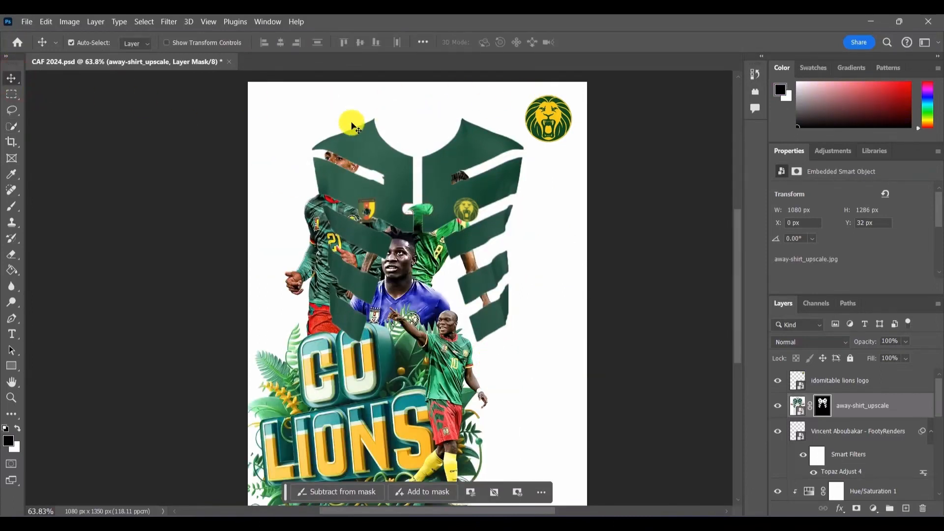
left_click_drag(352, 126, 396, 134)
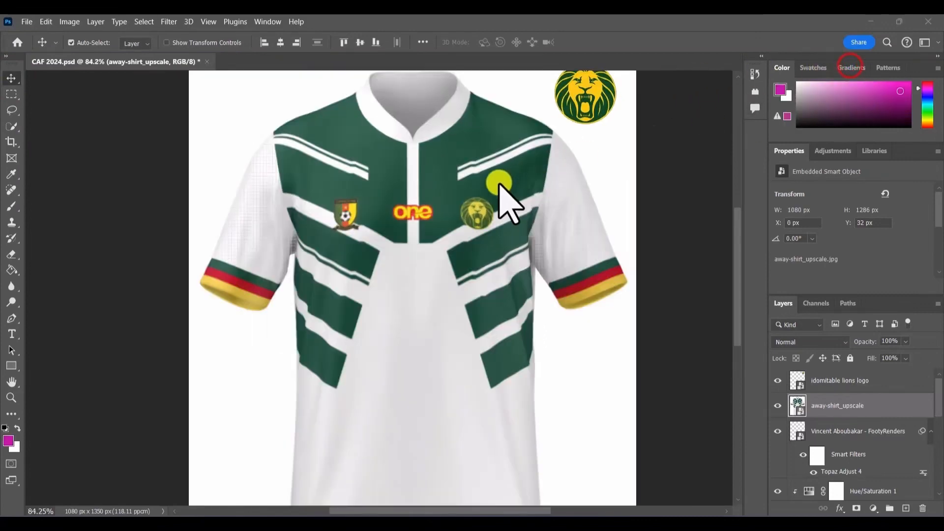
- Contract the selection around the shirt's green panels
left_click(450, 192)
scroll(419, 208, "up", 1)
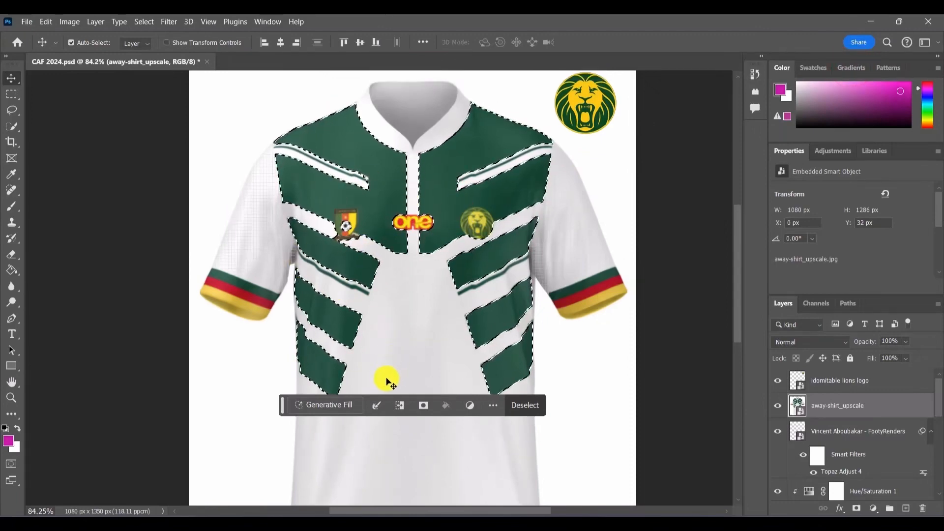
left_click(374, 405)
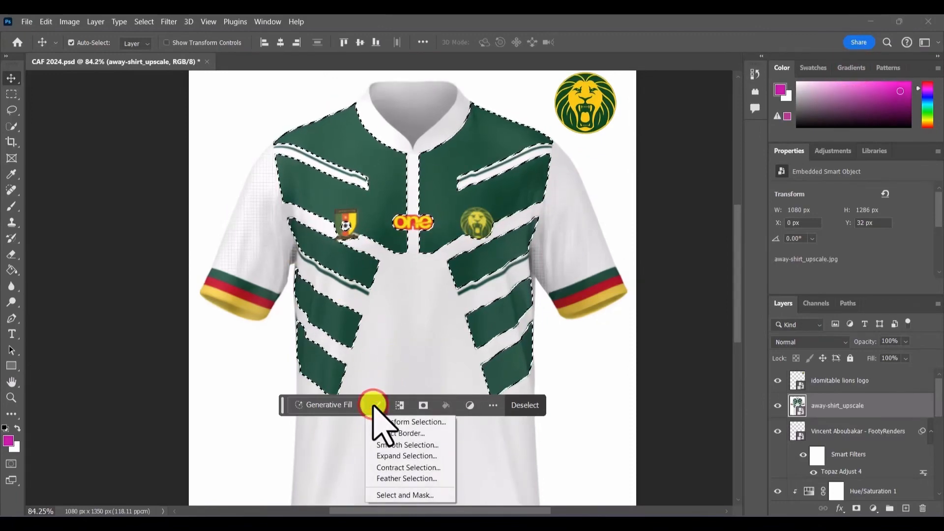
left_click(420, 468)
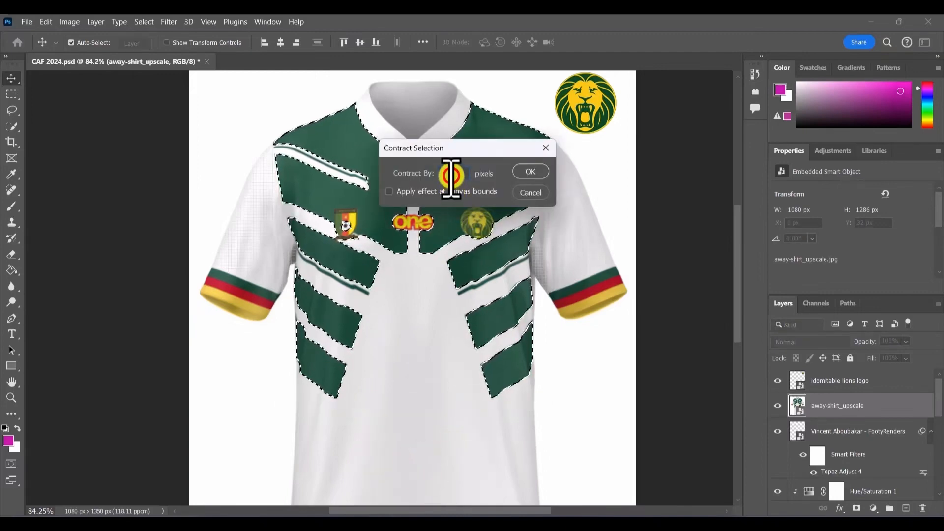
left_click(520, 172)
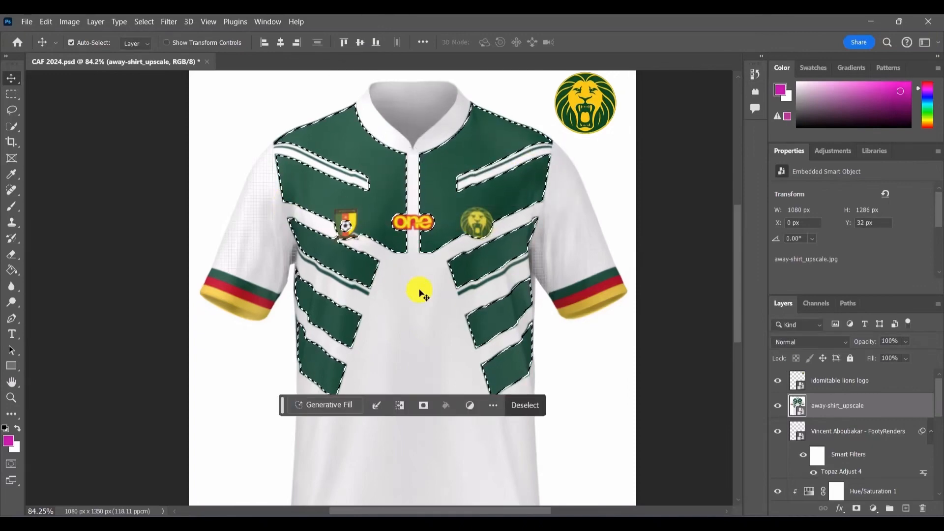
- Mask the away-shirt_upscale layer to the contracted selection and save the document
left_click(424, 406)
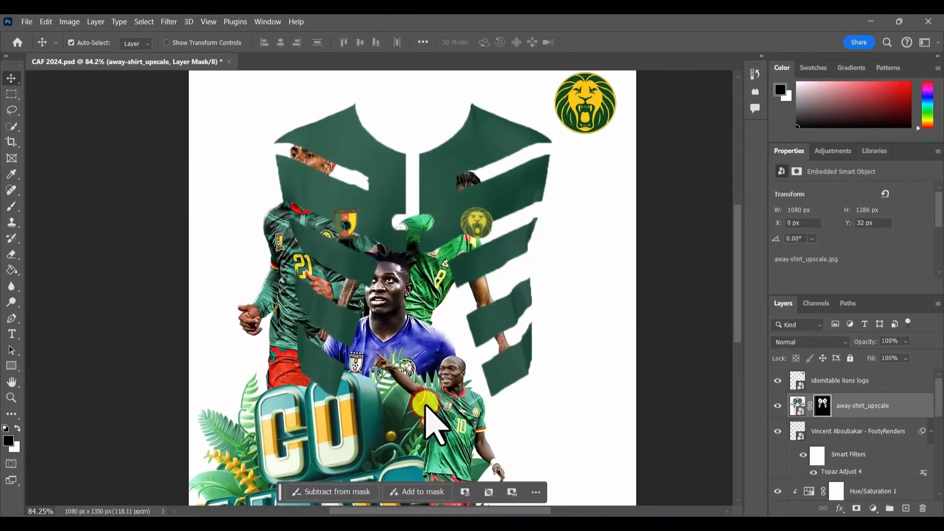
scroll(438, 202, "up", 2)
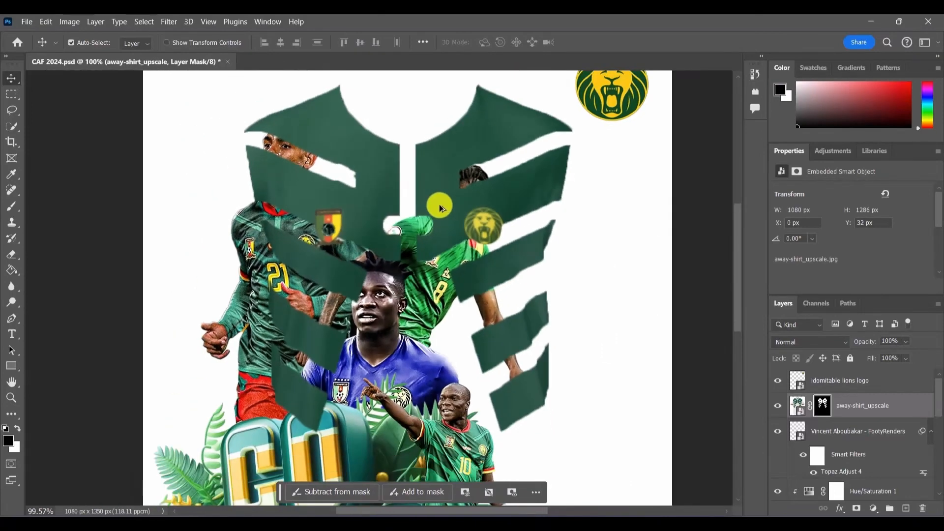
key("ctrl+s")
scroll(440, 197, "up", 1)
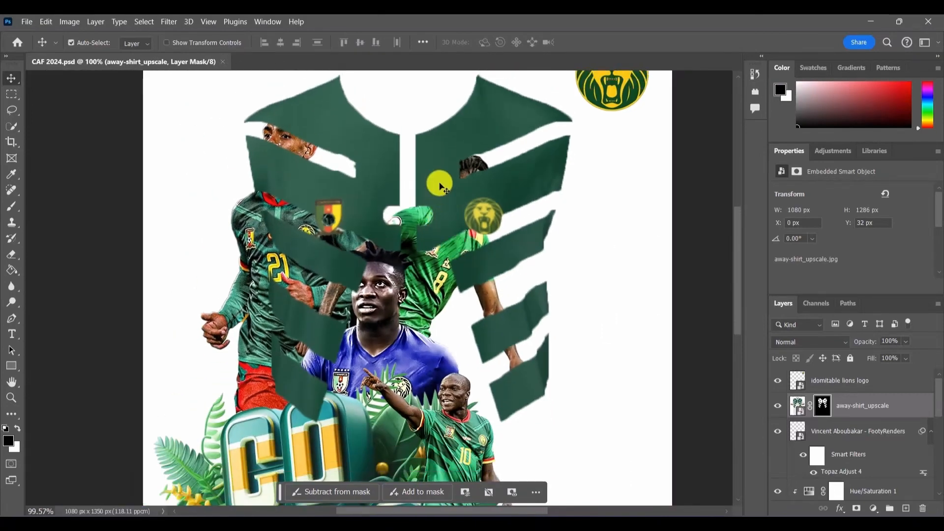
- Scale the masked shirt pattern to 78.45% and reposition it over the players in the upper part of the poster, at Y 192 px
key("ctrl+t")
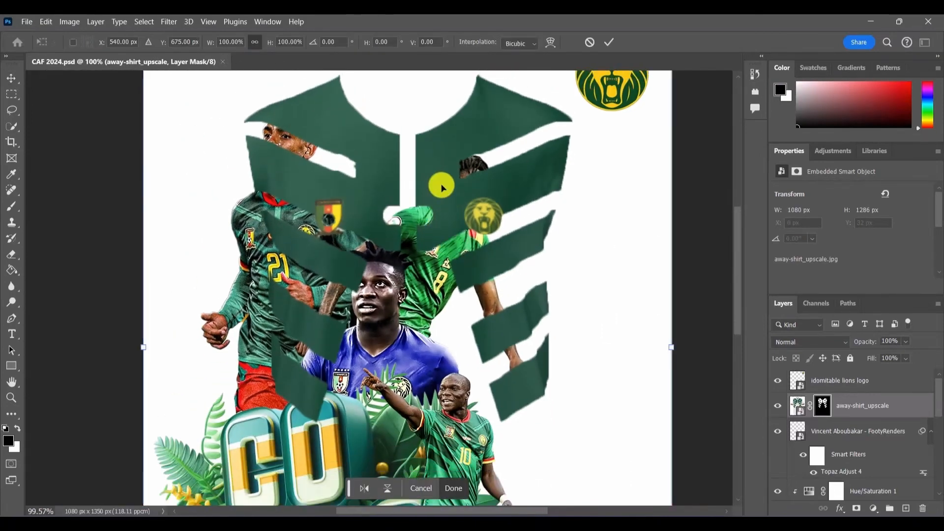
key("ctrl+0")
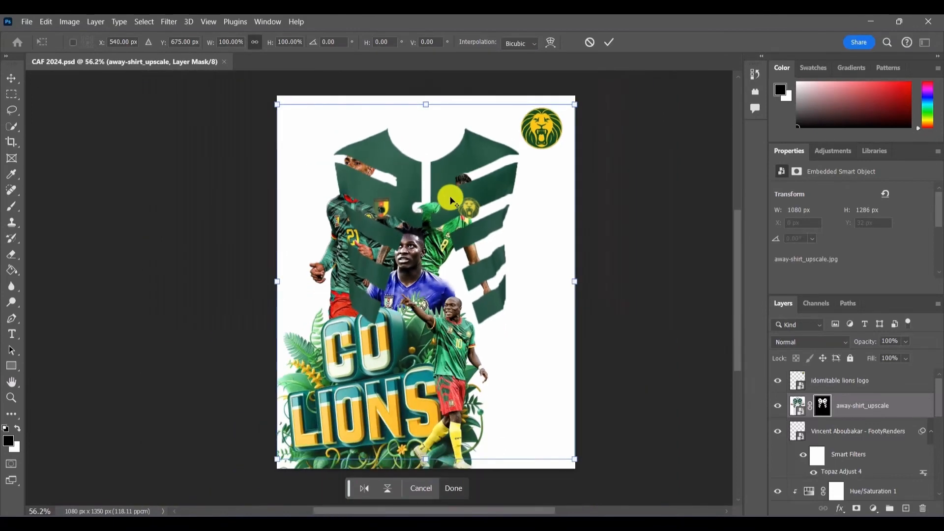
left_click_drag(574, 104, 509, 181)
left_click_drag(411, 236, 369, 154)
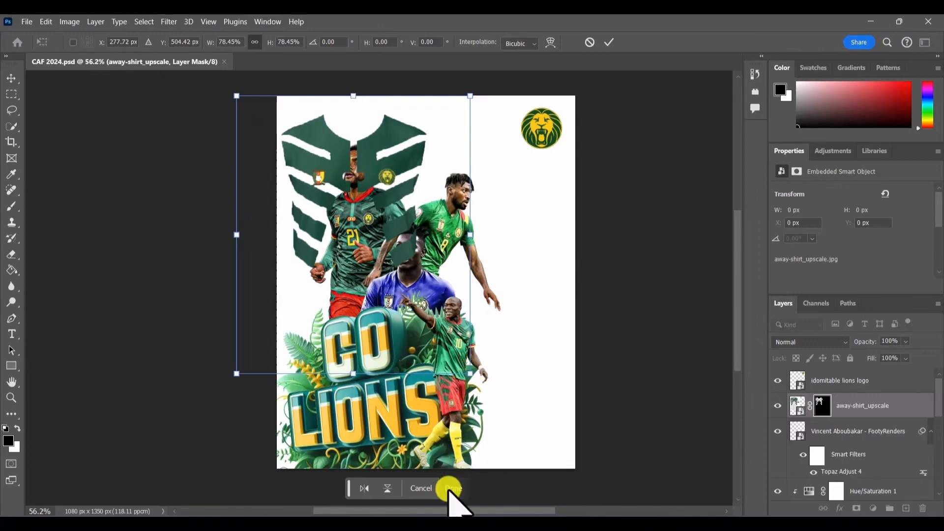
left_click(449, 488)
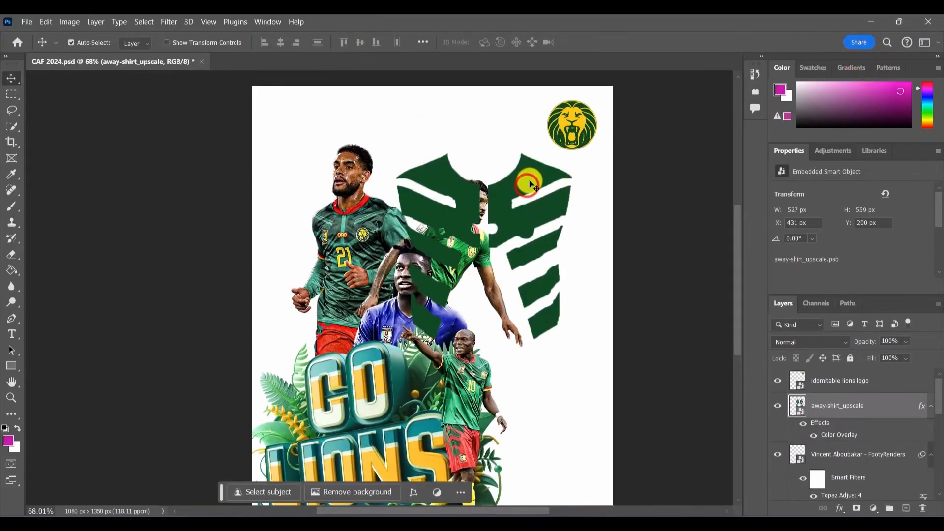
left_click_drag(523, 186, 530, 178)
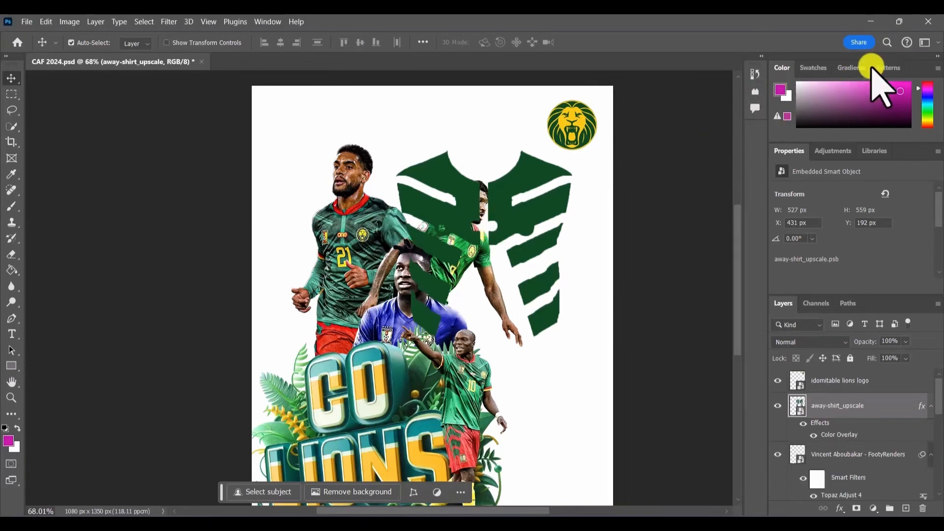
- With the Pen tool in Shape mode, trace the pattern's left shoulder band from the collar tip around to the inner end of the white stripe
key("p")
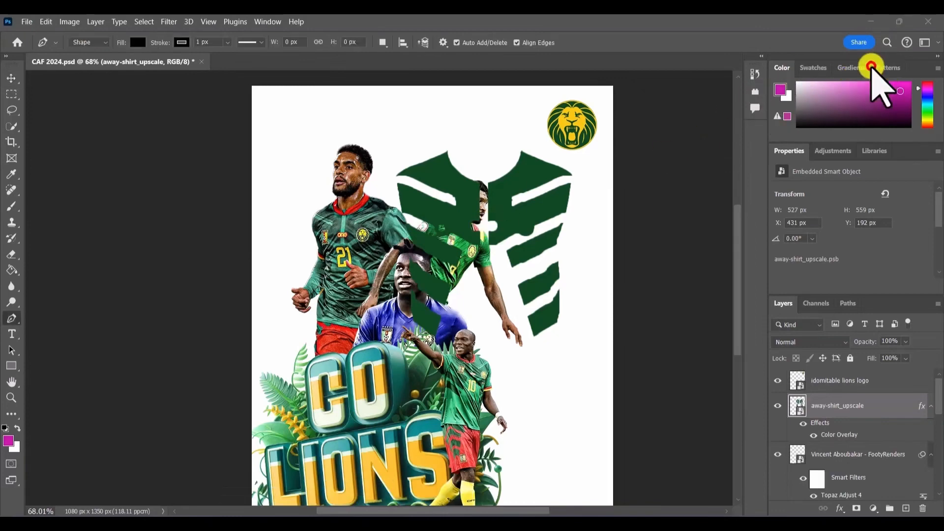
left_click(105, 42)
left_click(87, 52)
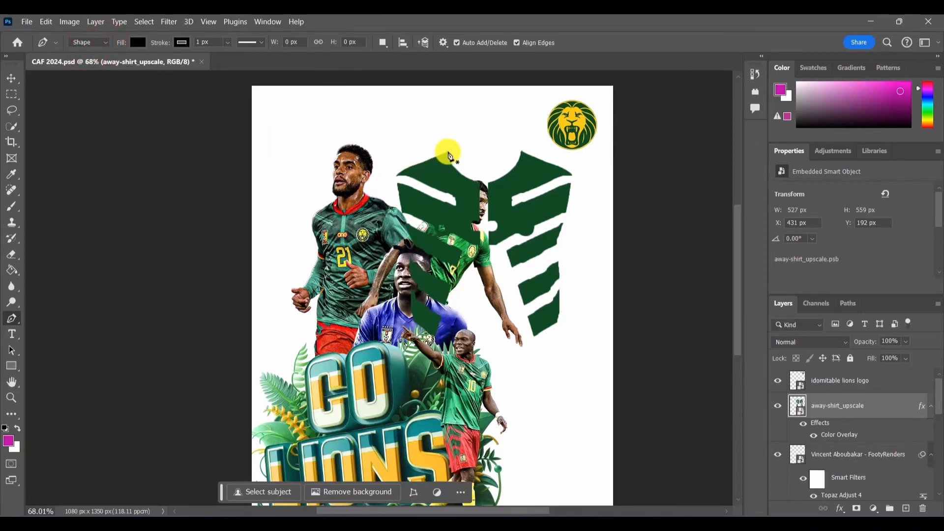
scroll(448, 157, "up", 5)
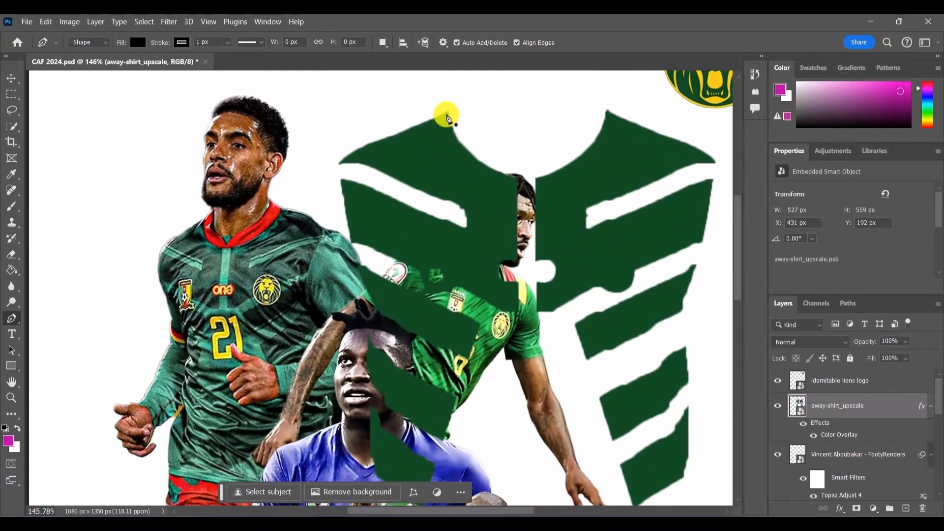
left_click(448, 113)
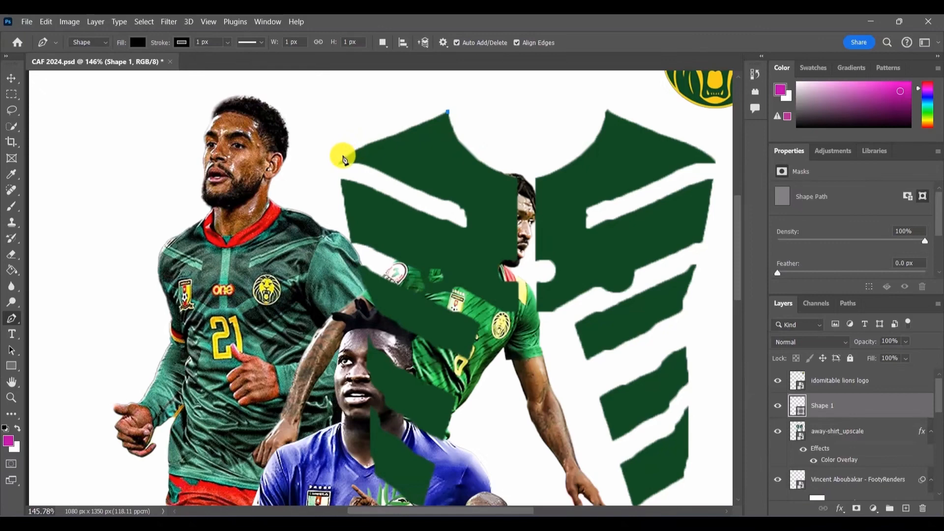
left_click(362, 147)
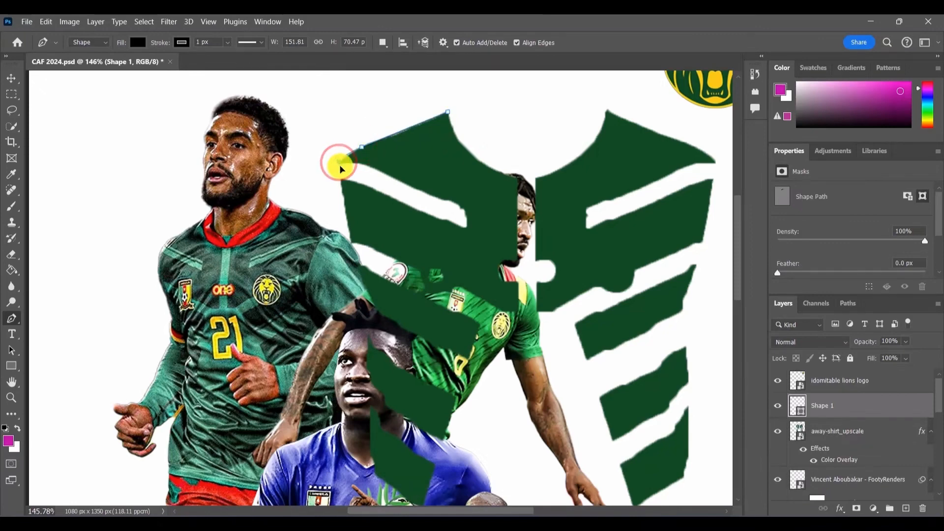
left_click(339, 163)
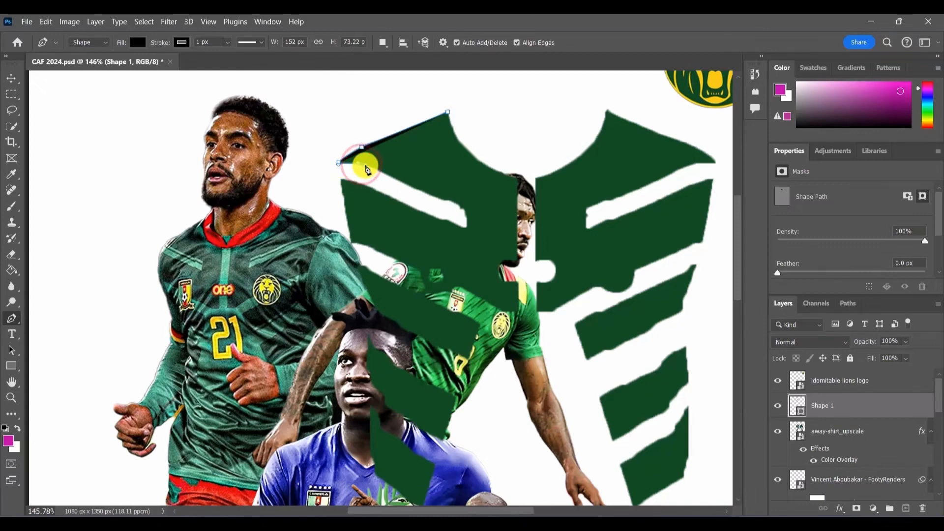
left_click(364, 164)
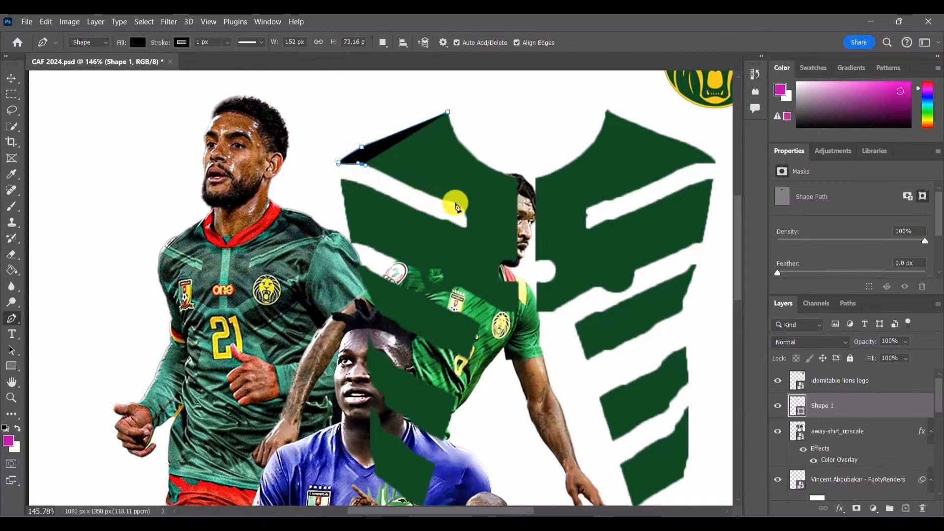
left_click(461, 207)
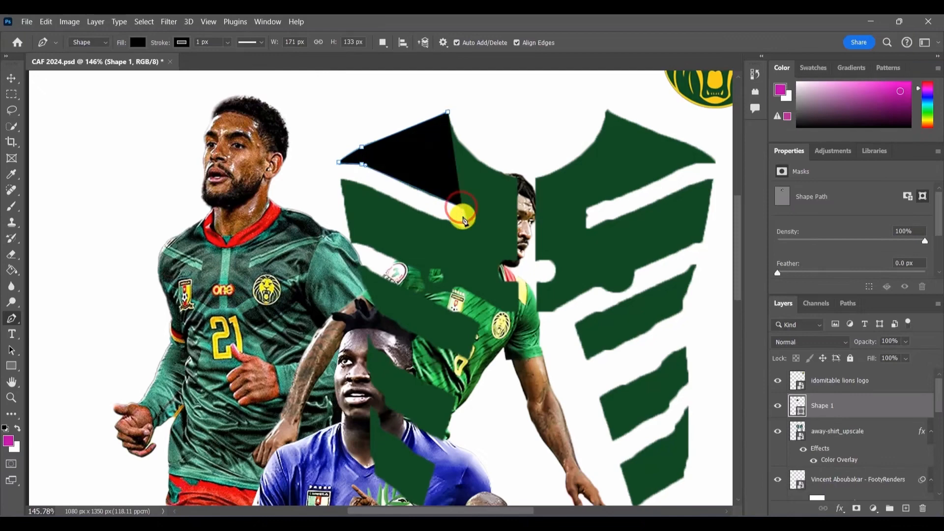
left_click(462, 227)
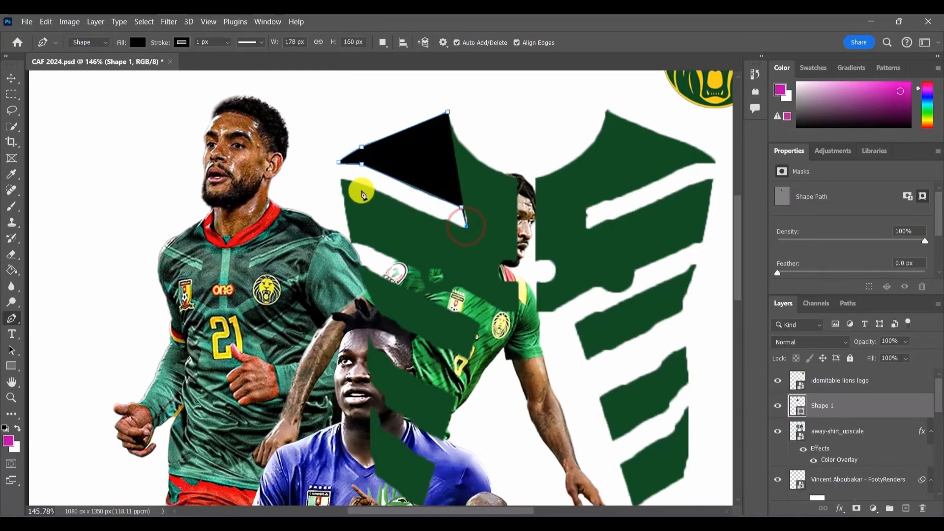
- Continue the path around the left half's second band, along the second white stripe and down the third band's outer edge
left_click(342, 179)
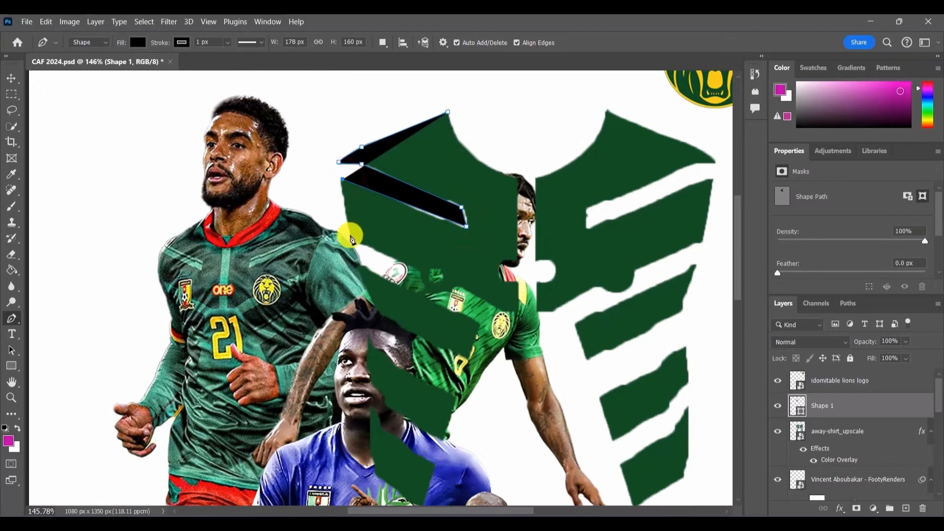
left_click(351, 240)
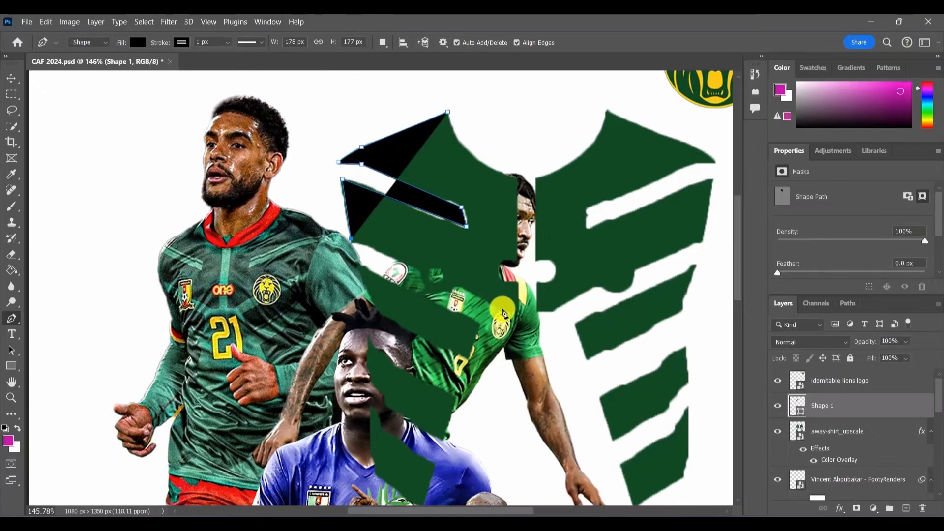
left_click(504, 311)
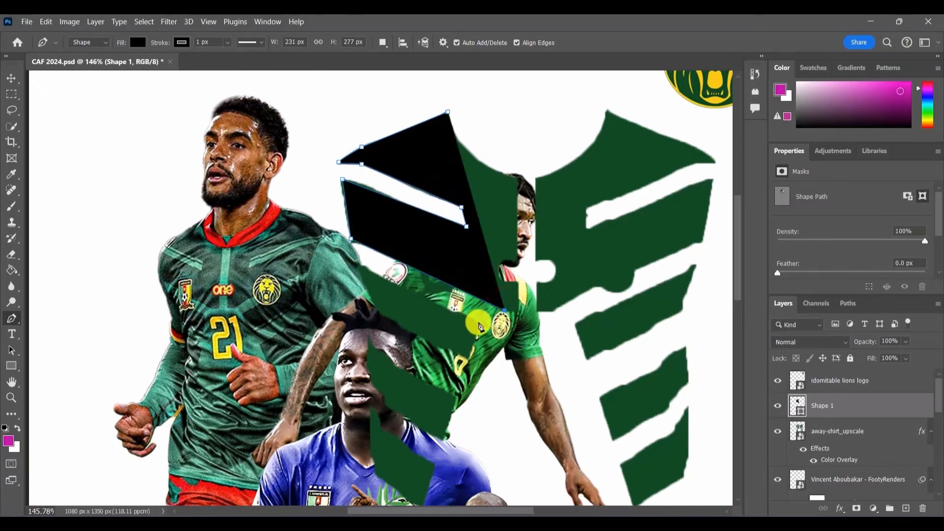
left_click(480, 327)
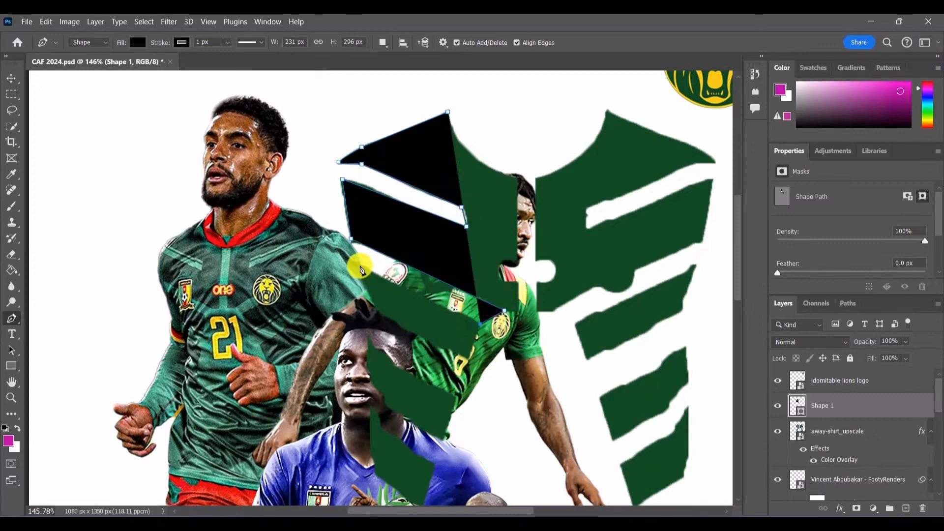
left_click(360, 267)
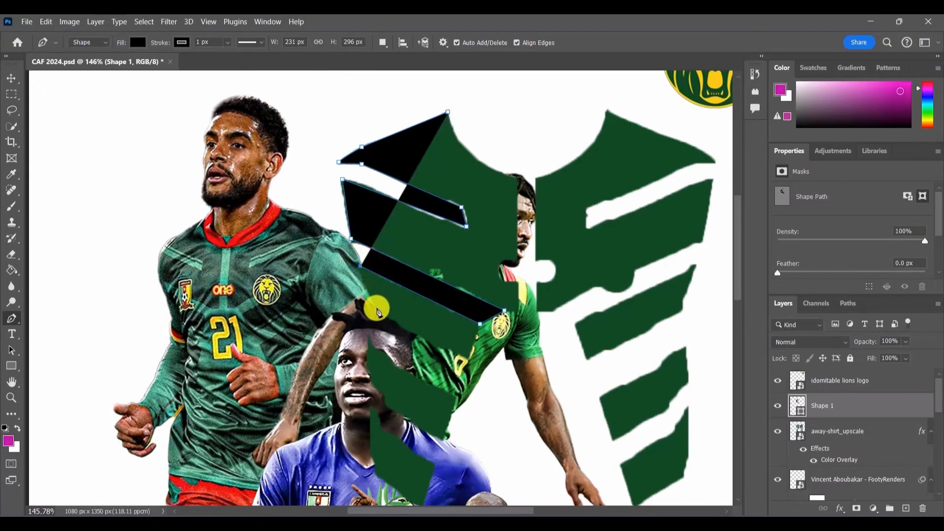
left_click(376, 311)
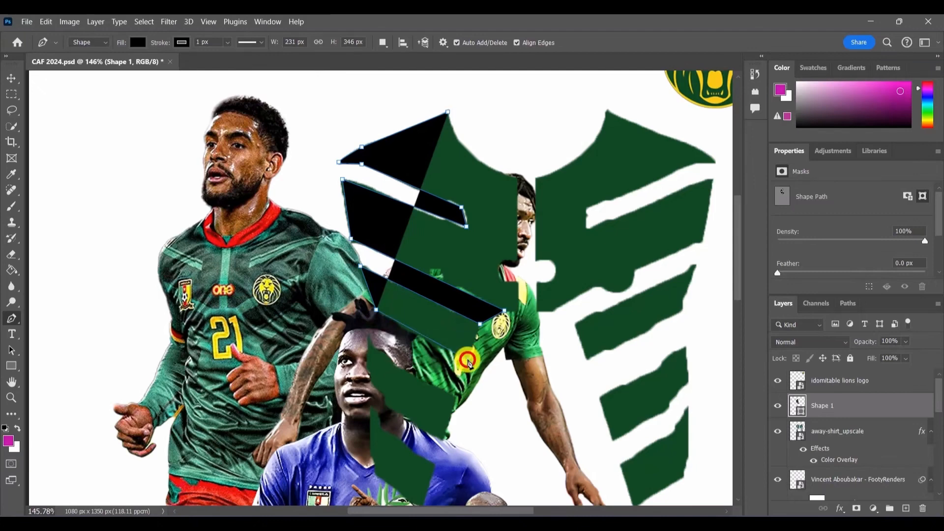
- Trace the remaining lower bands and their white gaps, and close the left half's outline along its centre edge
left_click(468, 361)
left_click(455, 398)
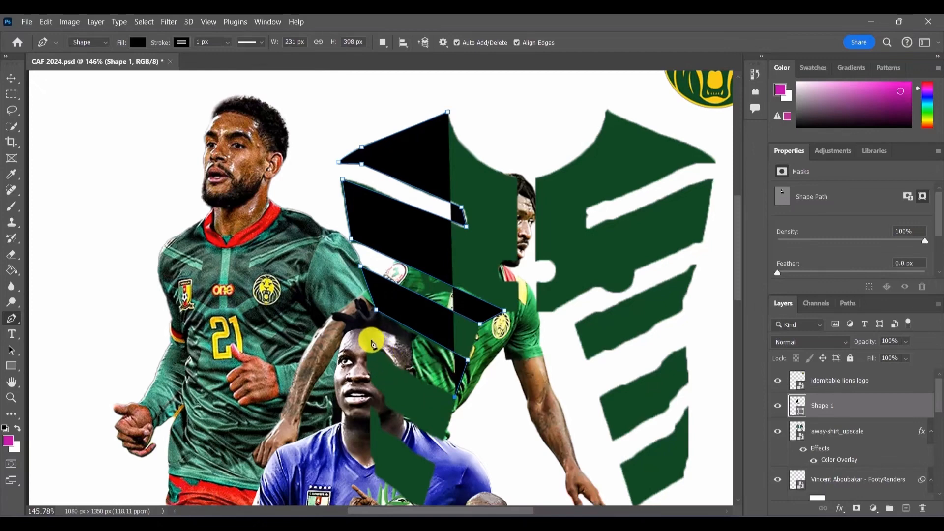
left_click(371, 340)
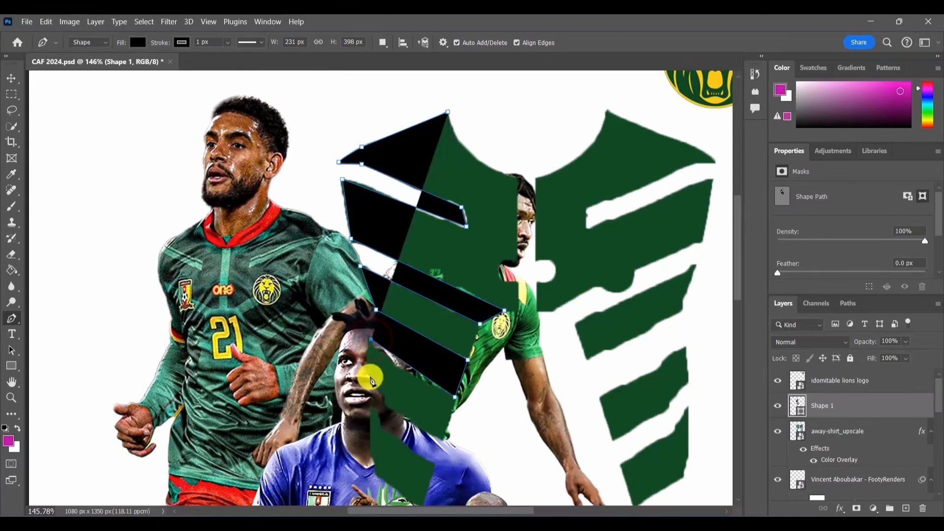
left_click(371, 381)
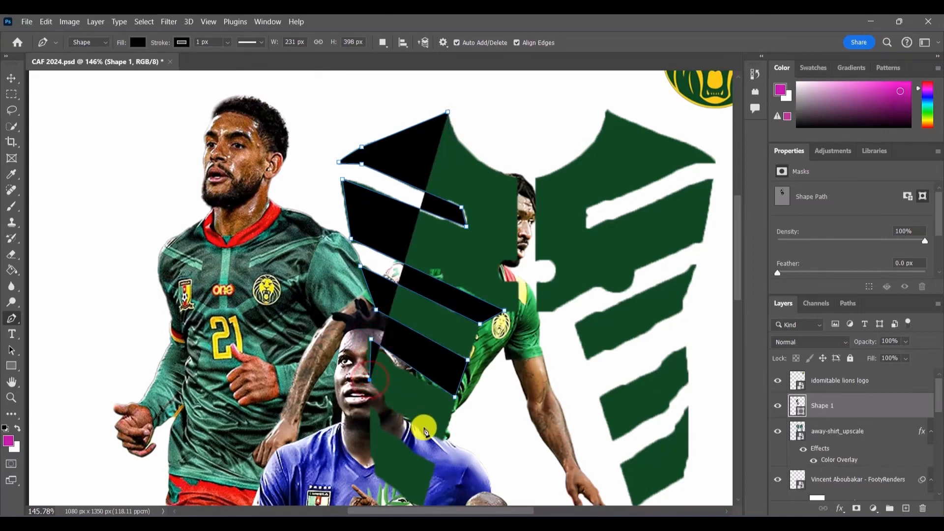
left_click(441, 440)
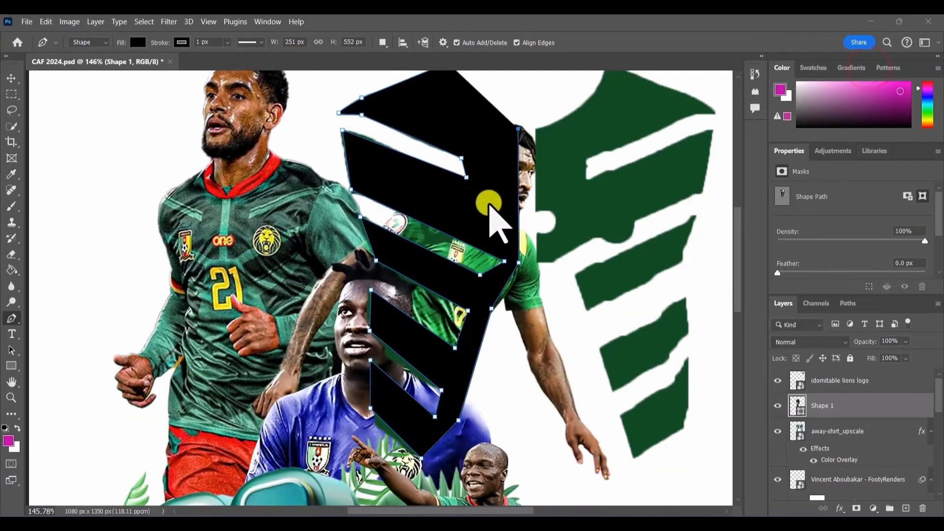
- Move the black traced shape off the green pattern and delete the away-shirt_upscale layer
scroll(488, 203, "up", 1)
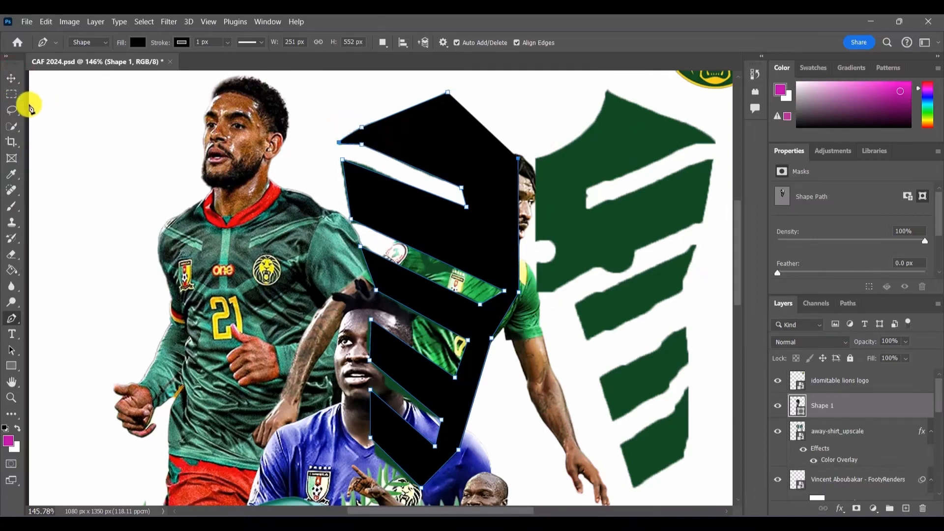
left_click(11, 77)
left_click_drag(447, 152, 293, 157)
scroll(382, 247, "down", 5)
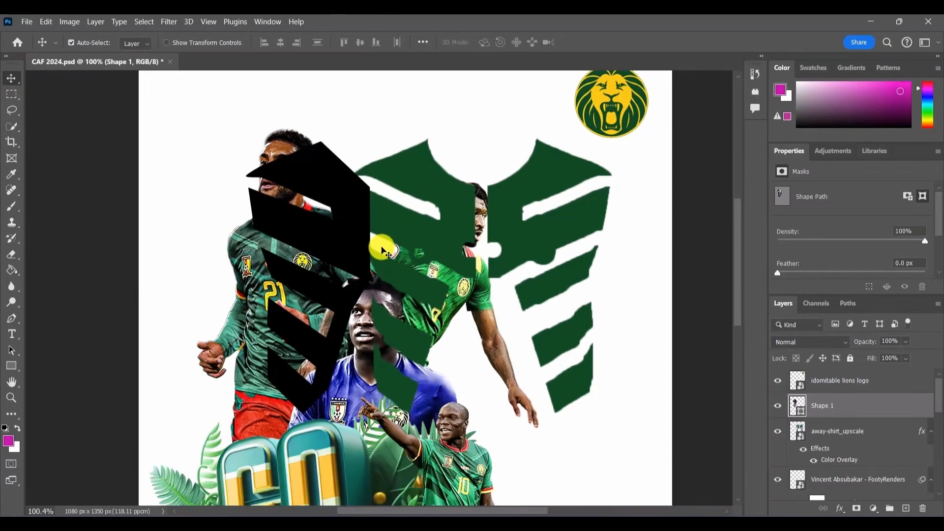
left_click_drag(350, 241, 327, 237)
left_click(460, 237)
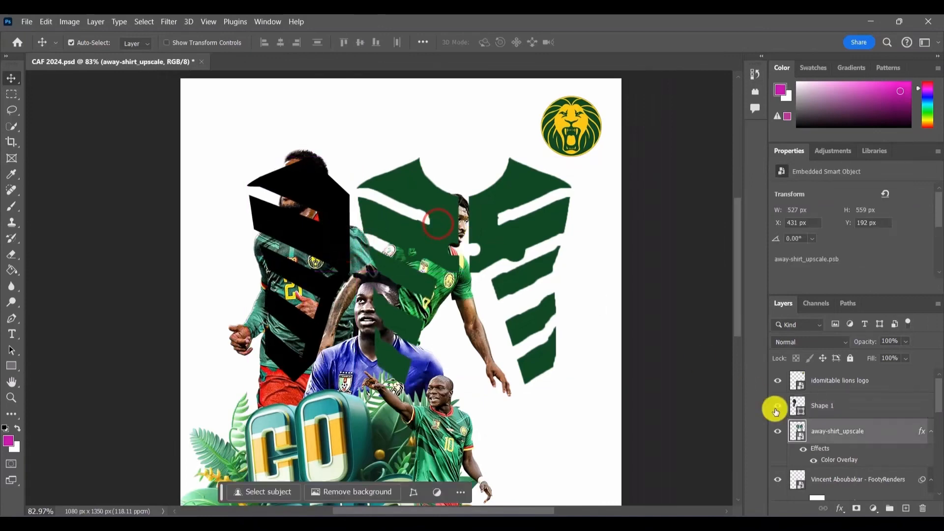
left_click(921, 508)
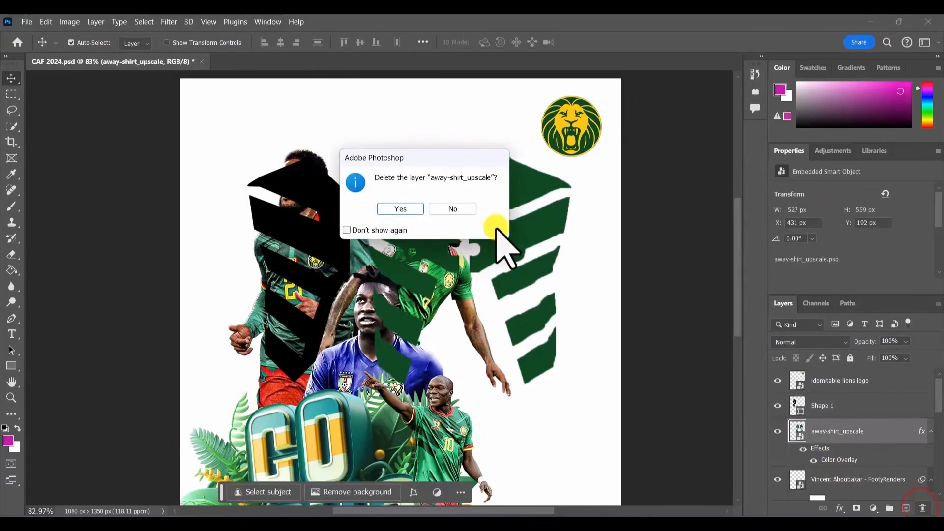
left_click(400, 205)
- Move the traced shape between the players and apply a dark green Color Overlay in Normal mode at 100% opacity
left_click_drag(320, 186, 427, 187)
left_click(841, 508)
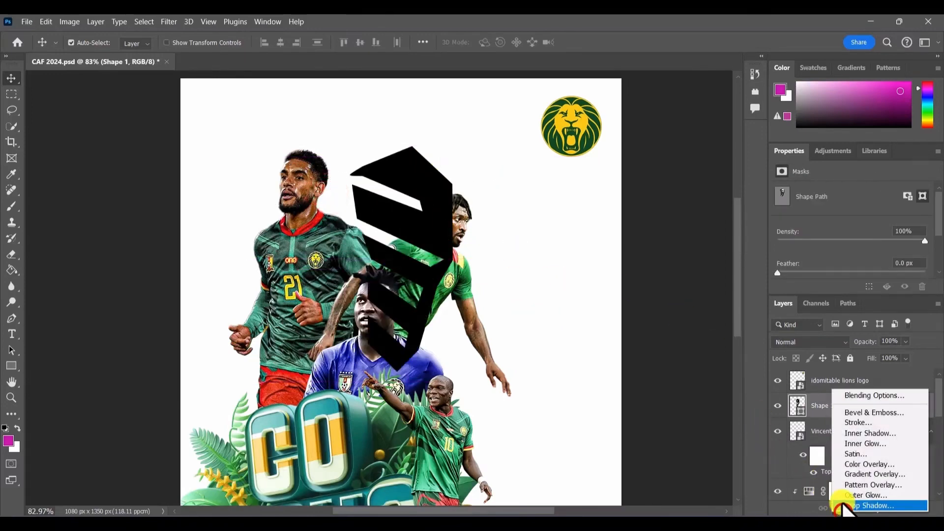
left_click(860, 465)
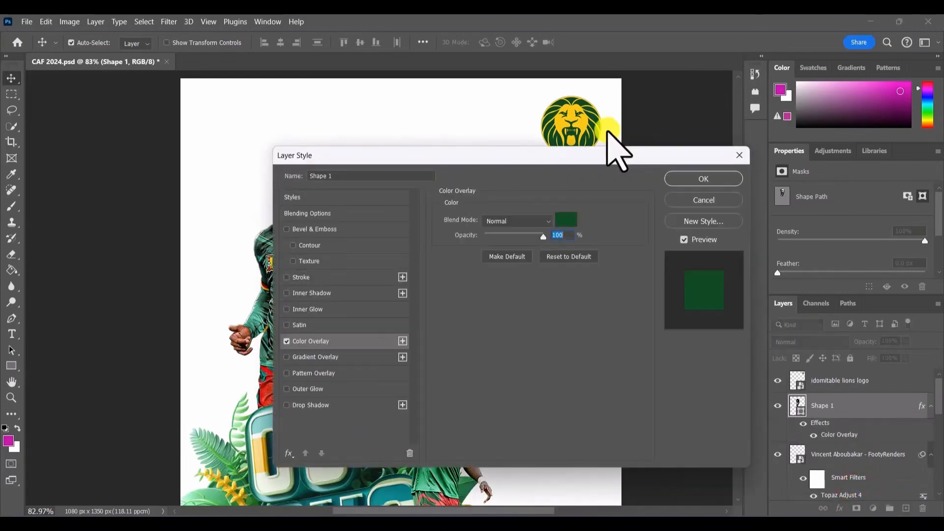
left_click(695, 179)
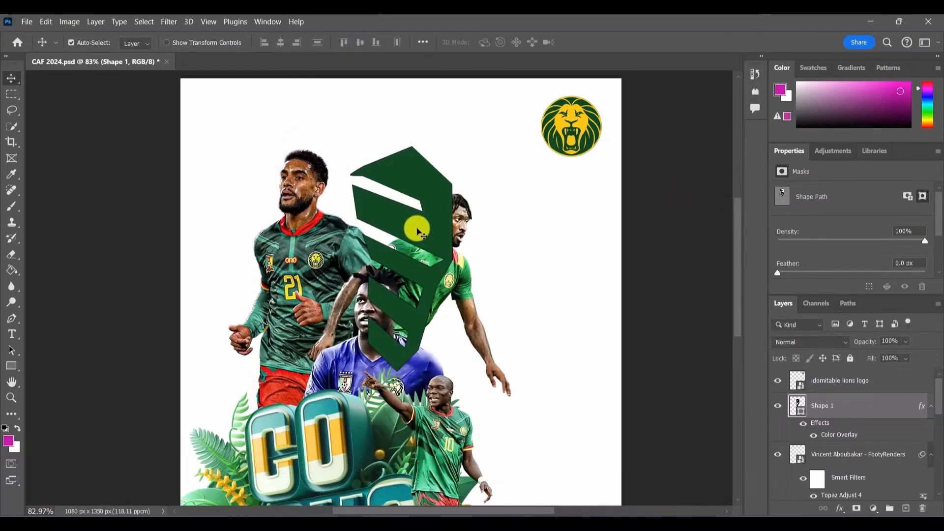
- Move the green shape to the white area beside the players and inspect its edges up close
left_click_drag(427, 223, 526, 238)
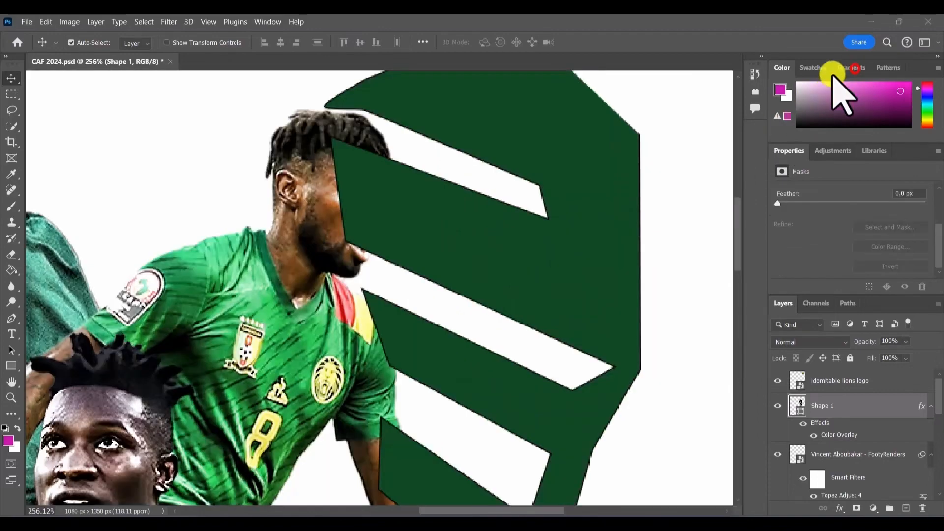
scroll(588, 190, "down", 3)
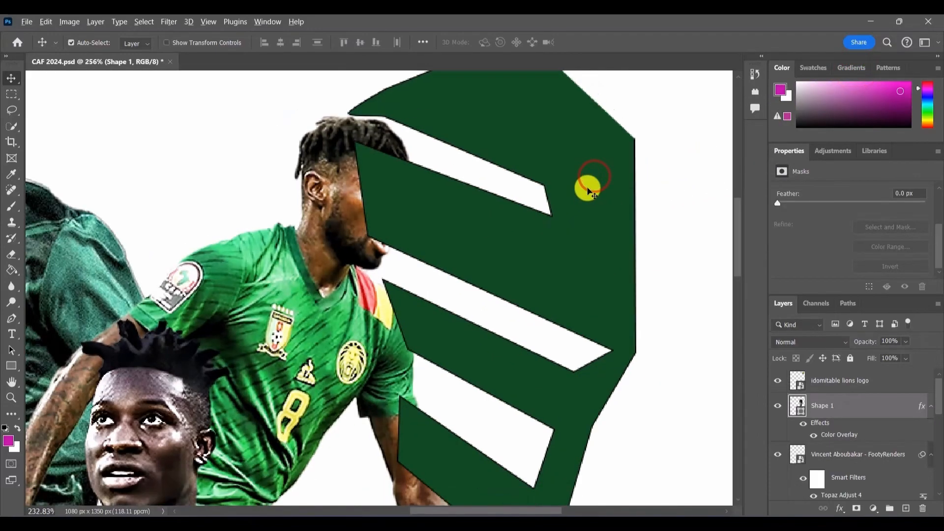
scroll(588, 190, "down", 1)
left_click_drag(562, 220, 552, 212)
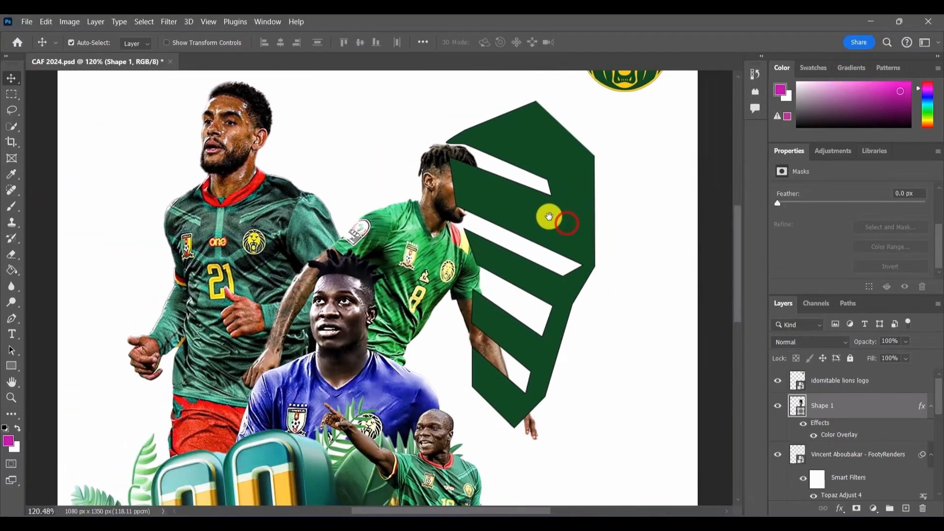
- Undo the overlay, layer deletion, shape moves and last path points, back to the unfinished outline over the green pattern
key("ctrl+z")
key("ctrl+z")
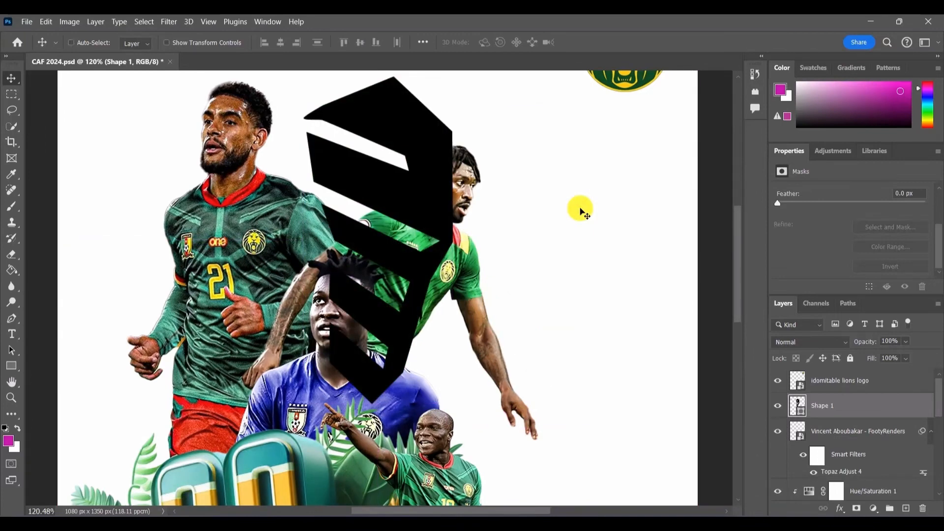
key("ctrl+z")
key("ctrl+z")
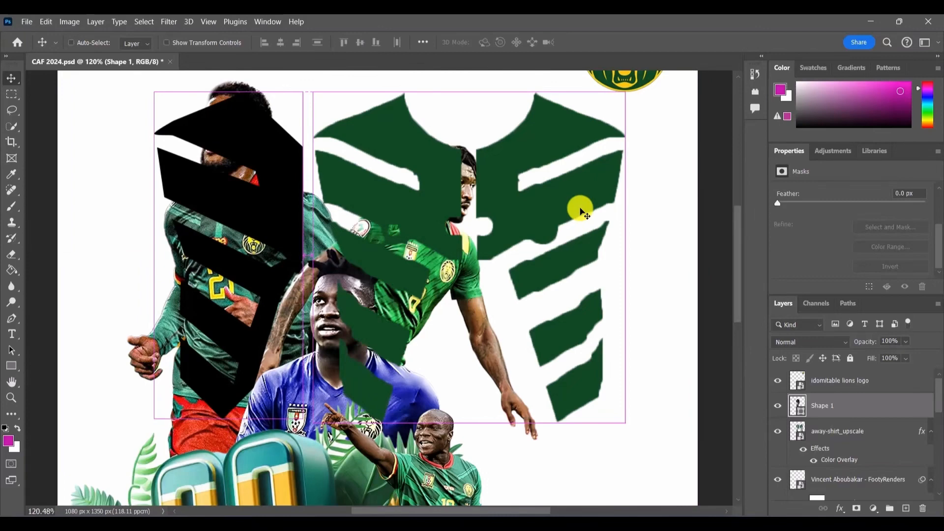
key("ctrl+shift+z")
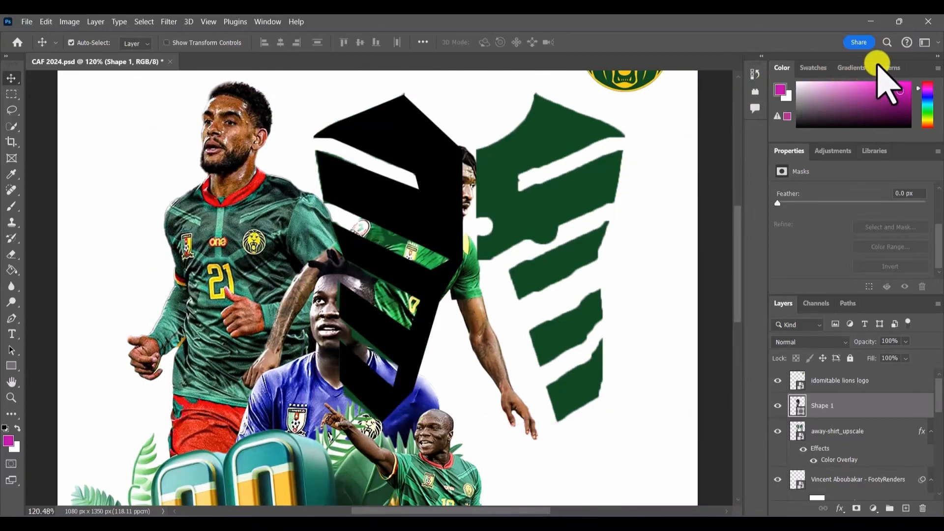
key("ctrl+z")
key("ctrl+z")
key("ctrl+z")
- Set the shape's stroke to none and continue its outline with the Pen tool up the centre edge to the collar's base
key("p")
left_click(180, 42)
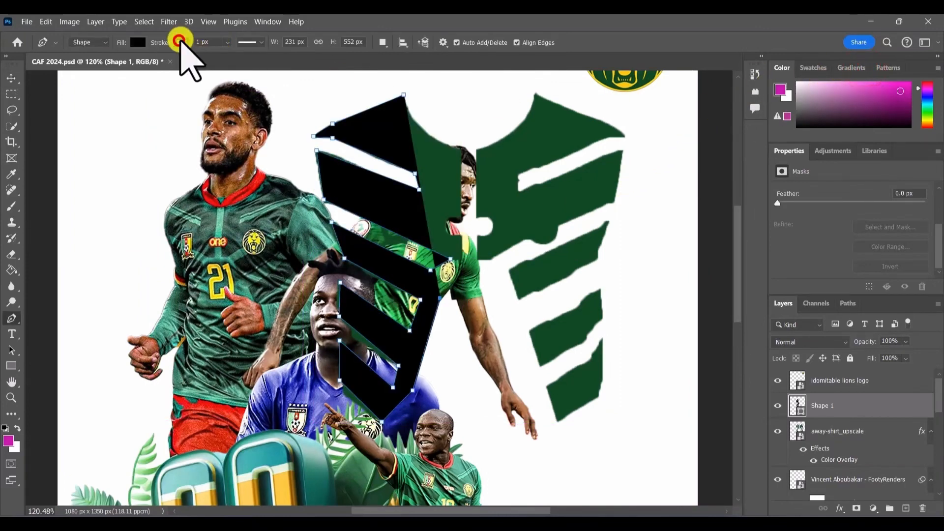
left_click(112, 66)
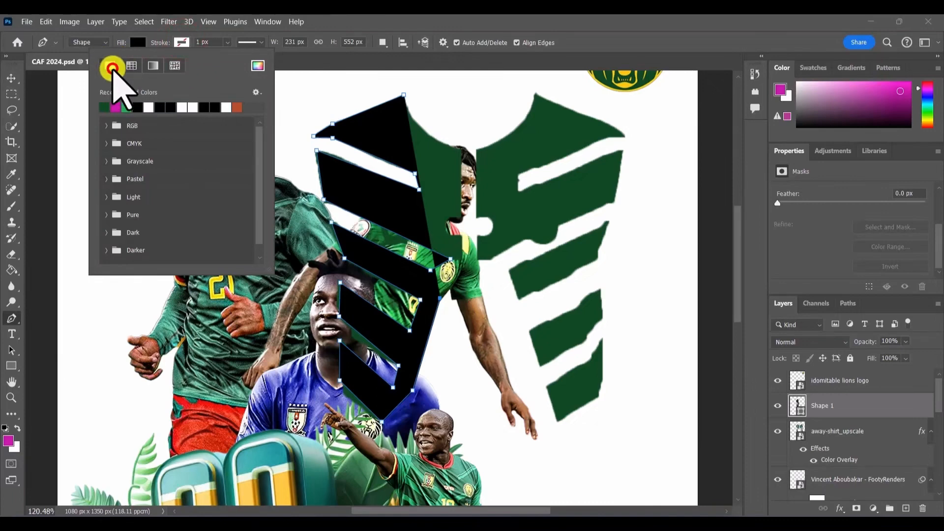
left_click(344, 27)
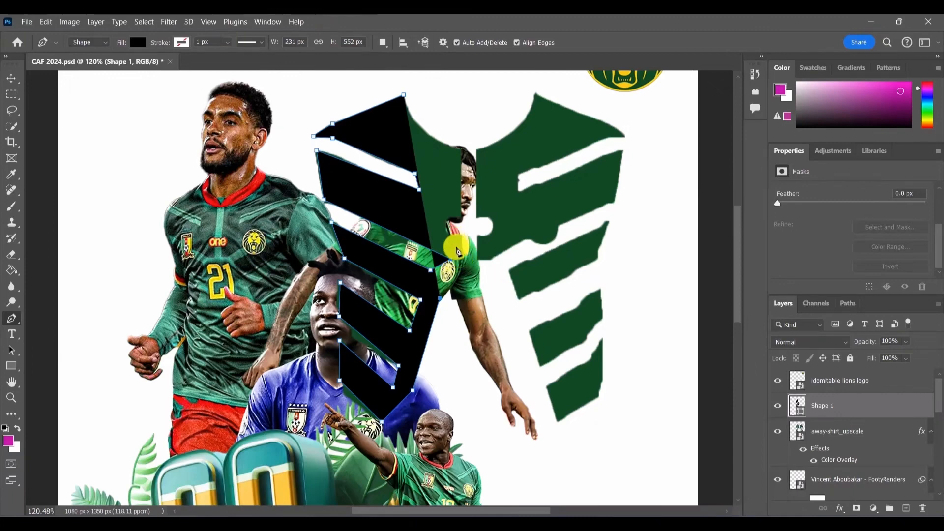
left_click(465, 241)
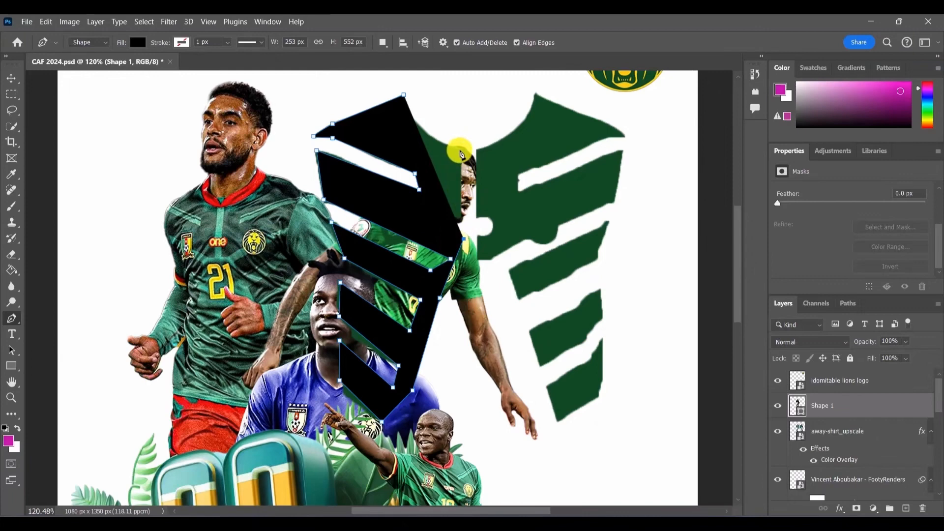
left_click(460, 152)
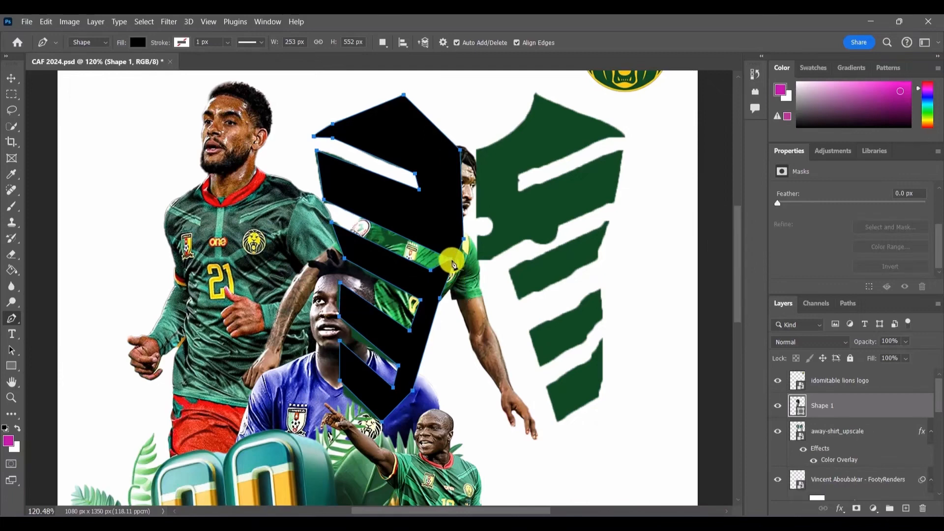
- Rework the anchor points at the second white stripe's inner end and undo the unwanted curve adjustment
left_click(452, 262)
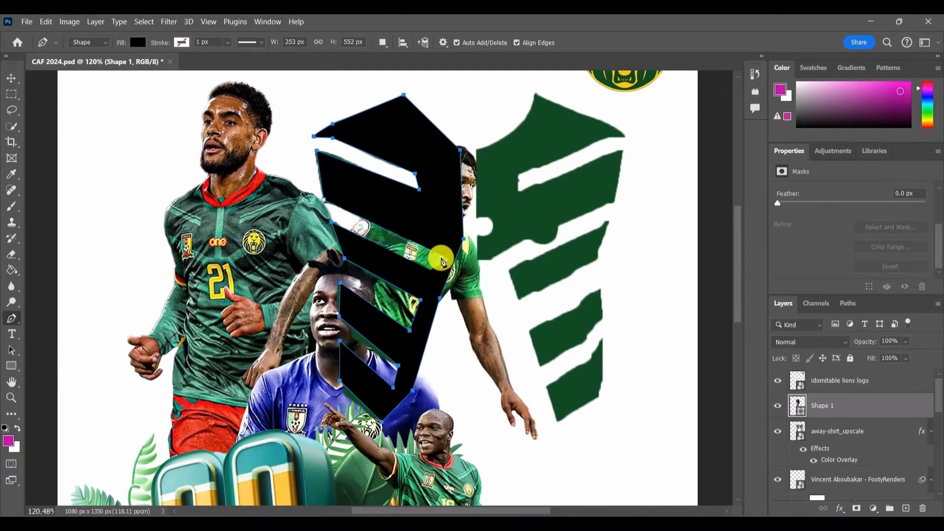
left_click(441, 258)
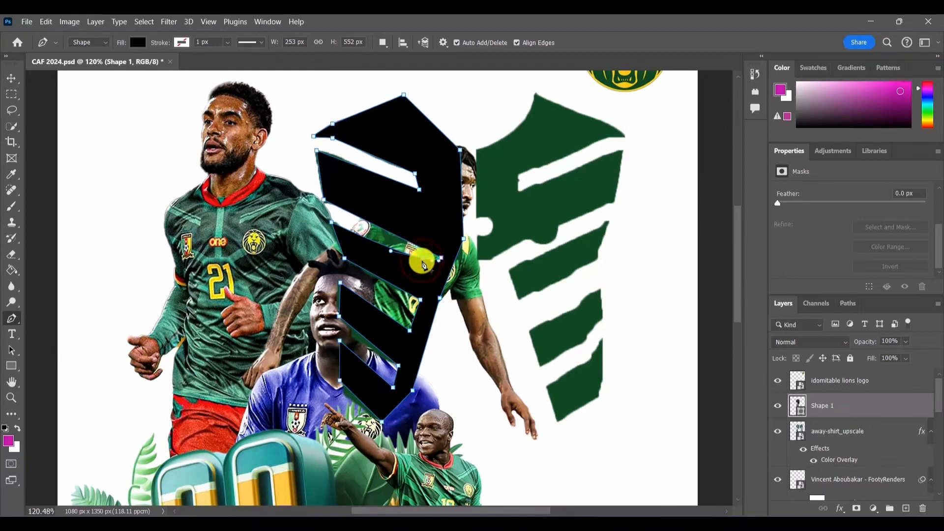
left_click_drag(422, 261, 424, 272)
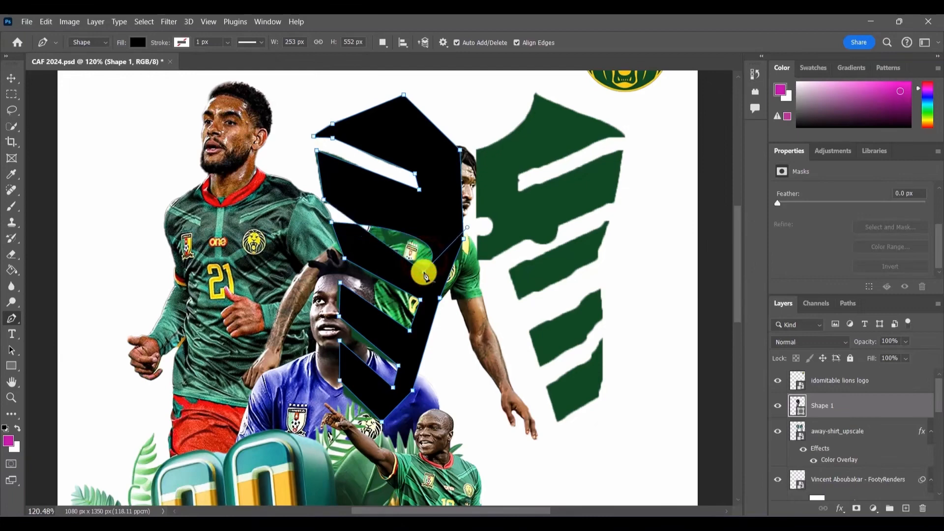
key("ctrl+z")
key("ctrl+z")
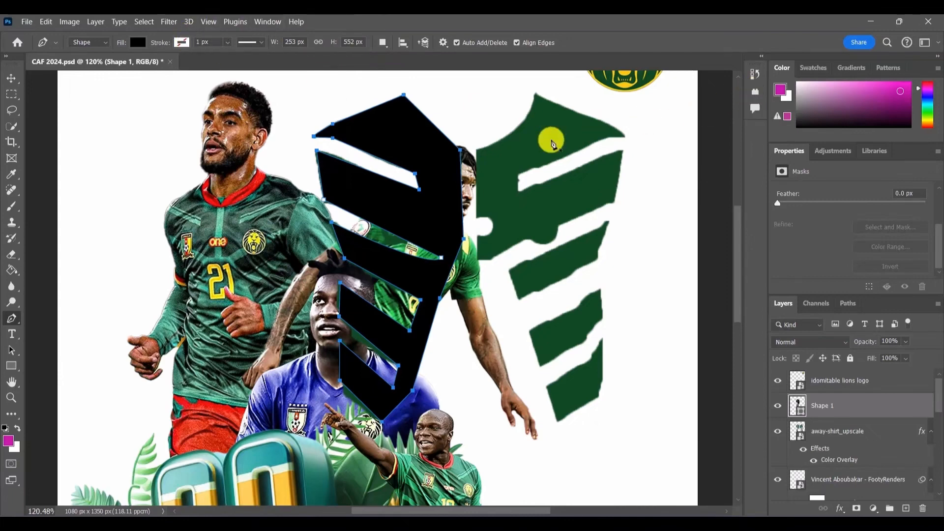
- Move the traced shape slightly aside, delete the away-shirt_upscale layer and select the Shape 1 layer
left_click(14, 79)
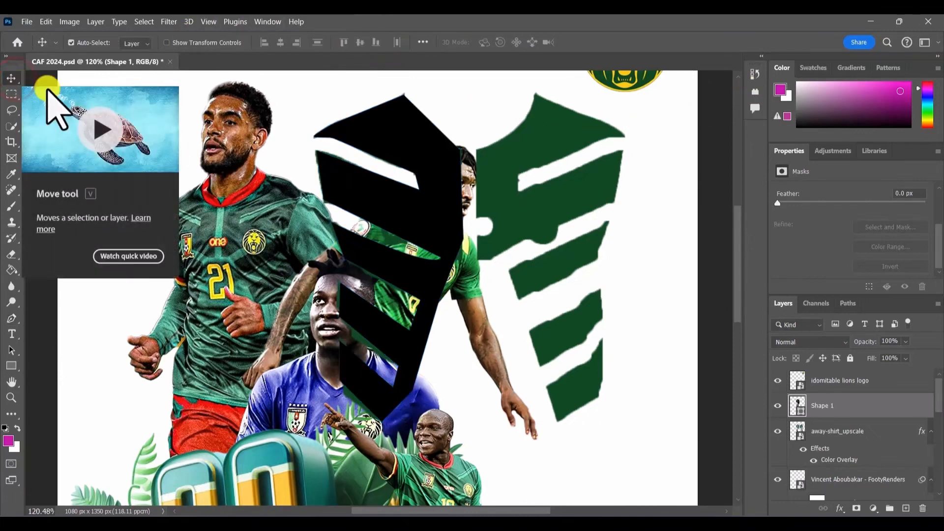
left_click_drag(444, 179, 420, 213)
left_click(522, 170)
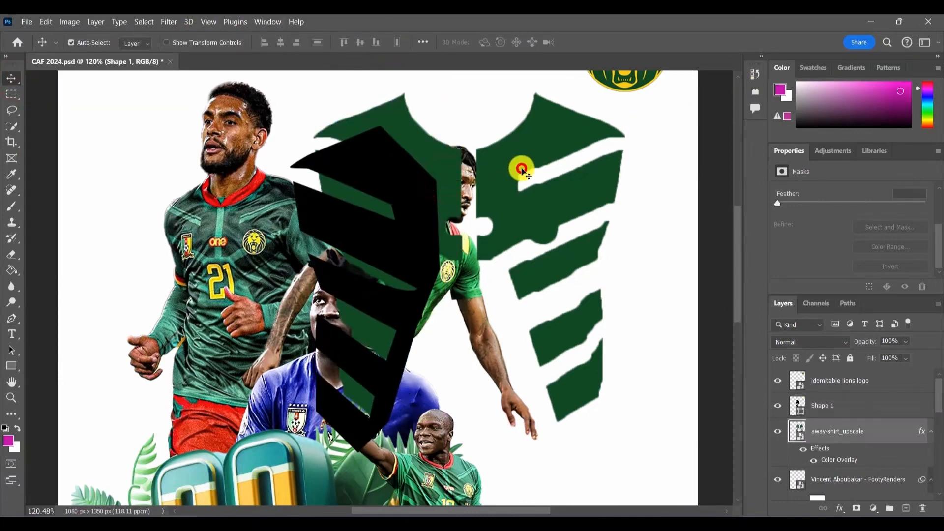
key("Delete")
left_click(421, 207)
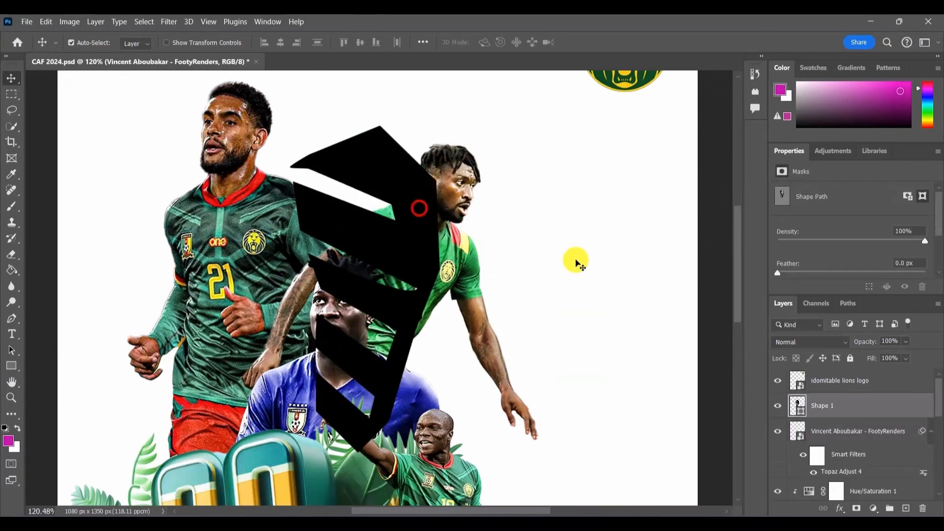
- Give the Shape 1 layer a dark green Color Overlay in Normal blend mode at 100% opacity
left_click(840, 511)
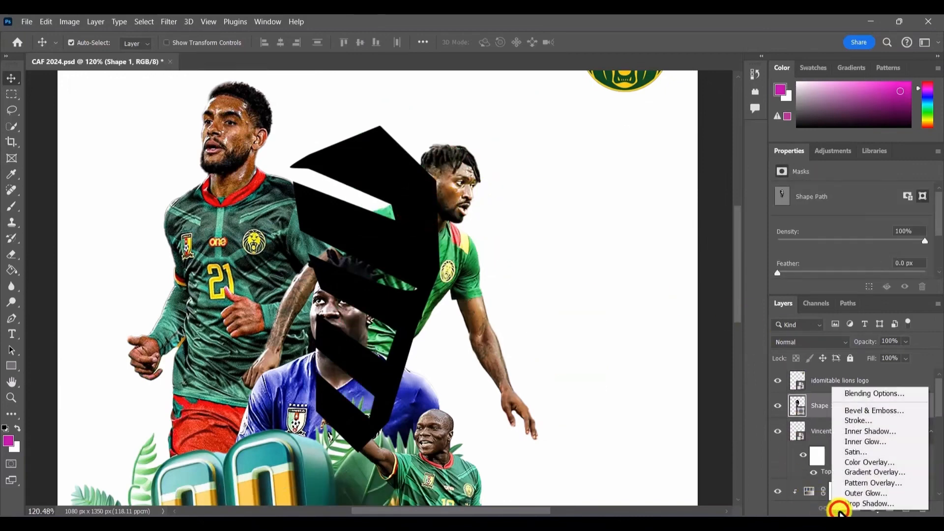
left_click(858, 462)
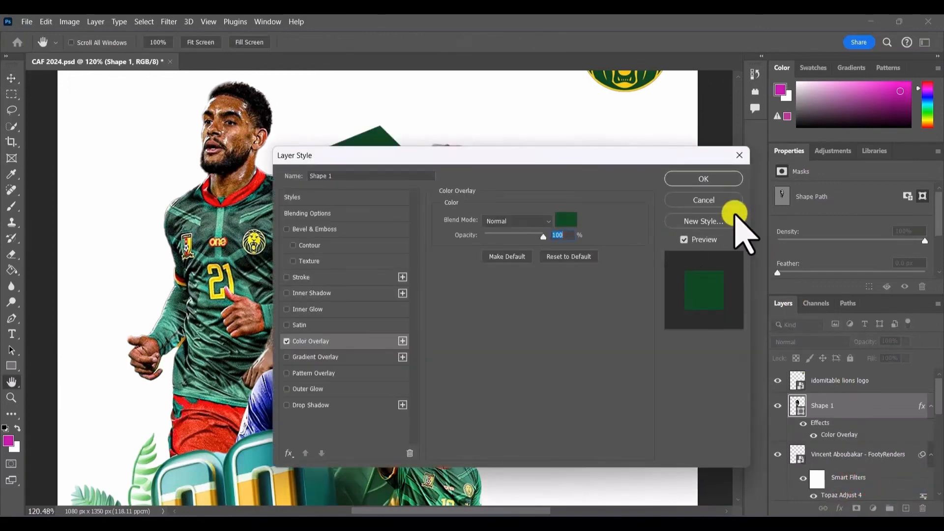
left_click(722, 175)
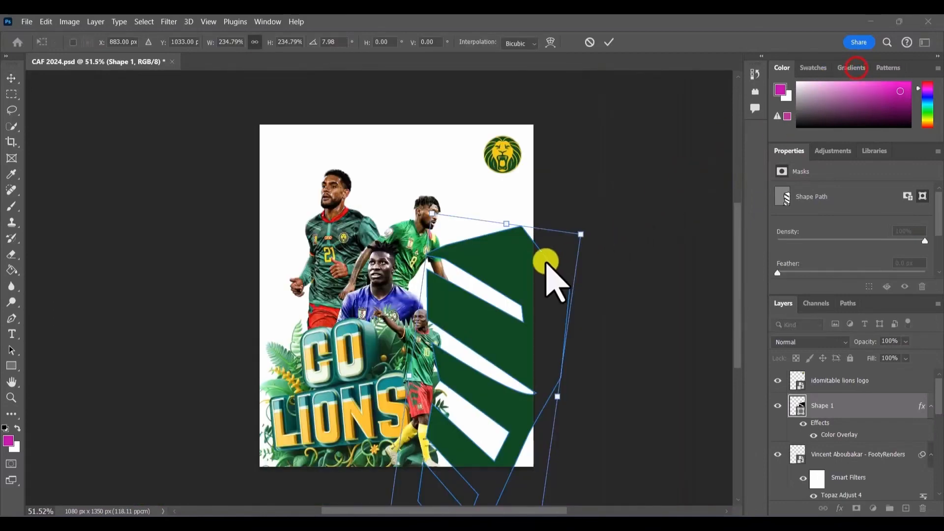
- Enlarge the green shape to 234.79% at a 7.98° rotation and place it over the right half of the poster
left_click(521, 253)
left_click_drag(517, 271, 485, 190)
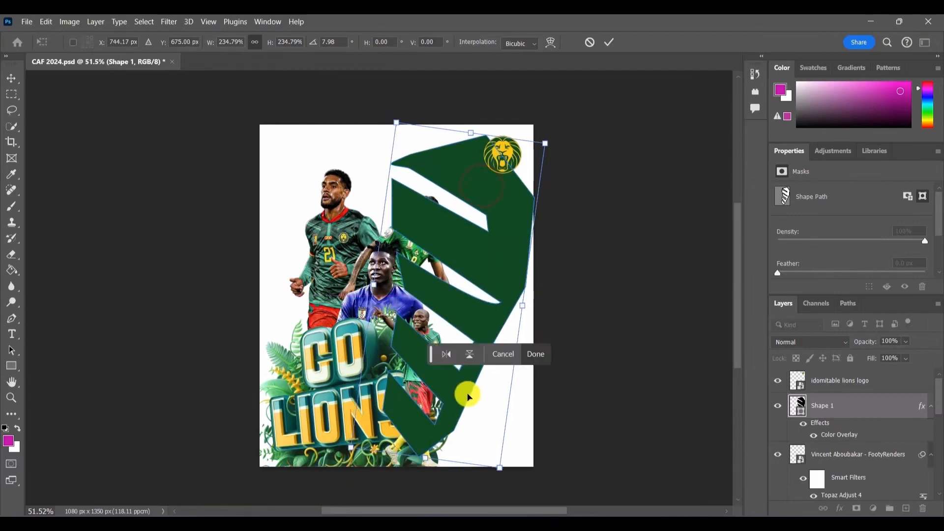
left_click(611, 41)
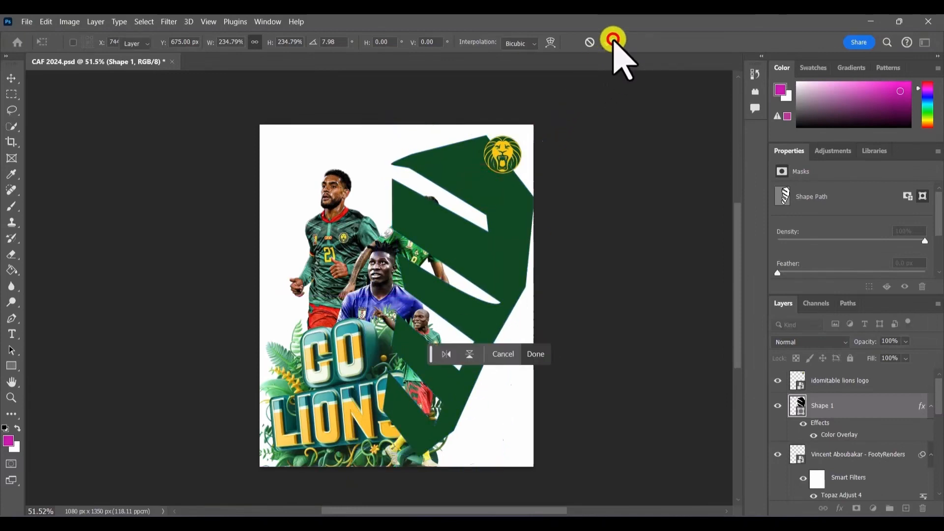
- Reorder Shape 1 directly above the Background, behind all the players, and shift the shape toward the poster's centre
left_click(858, 415)
left_click_drag(864, 478, 875, 422)
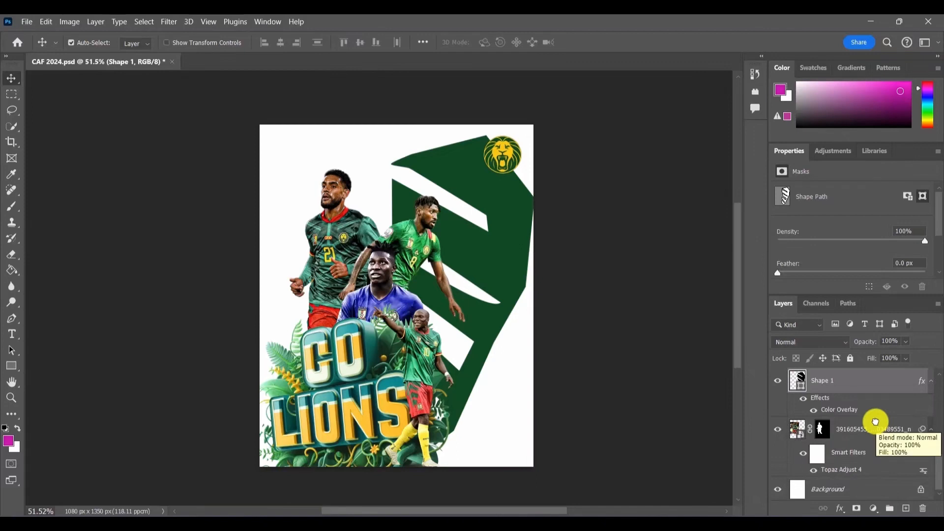
left_click_drag(508, 215, 468, 239)
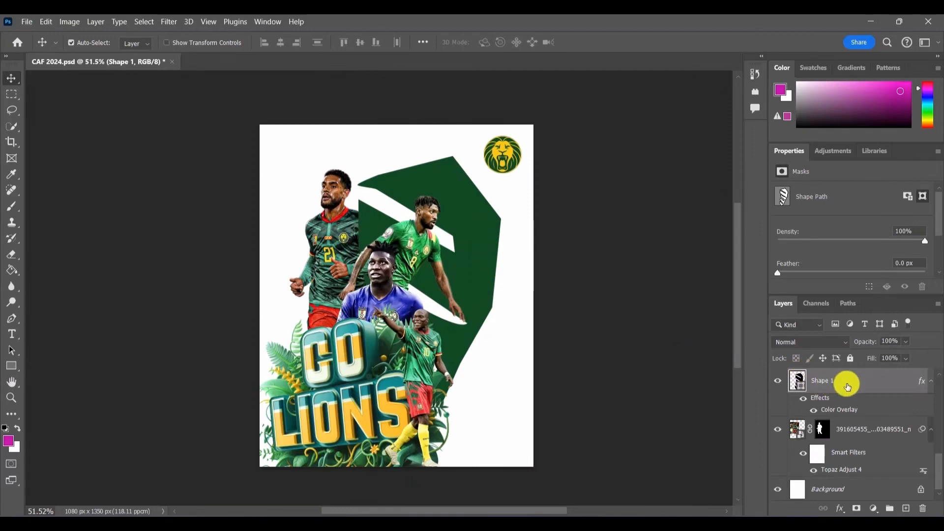
left_click_drag(844, 382, 789, 439)
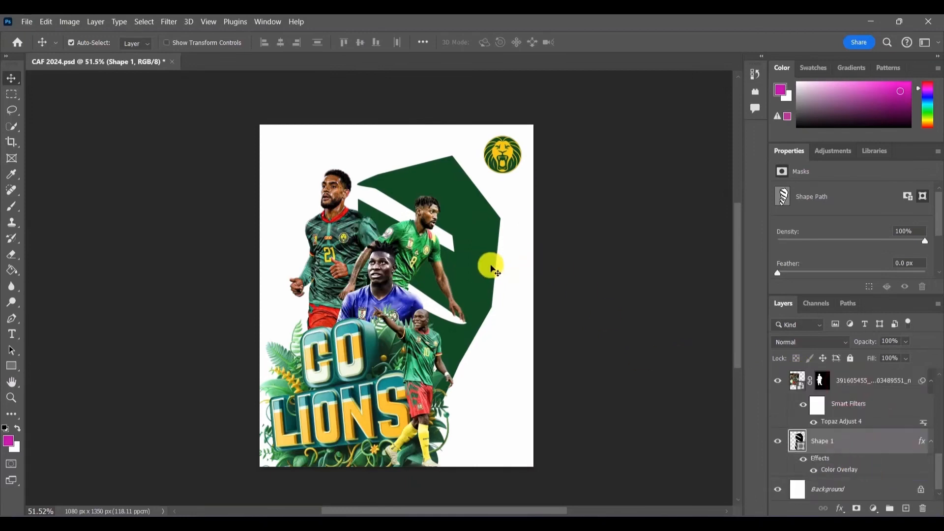
- Rotate Shape 1 to -17.75° and move it to the poster's upper right corner, extending past the edge
left_click_drag(481, 264, 576, 345)
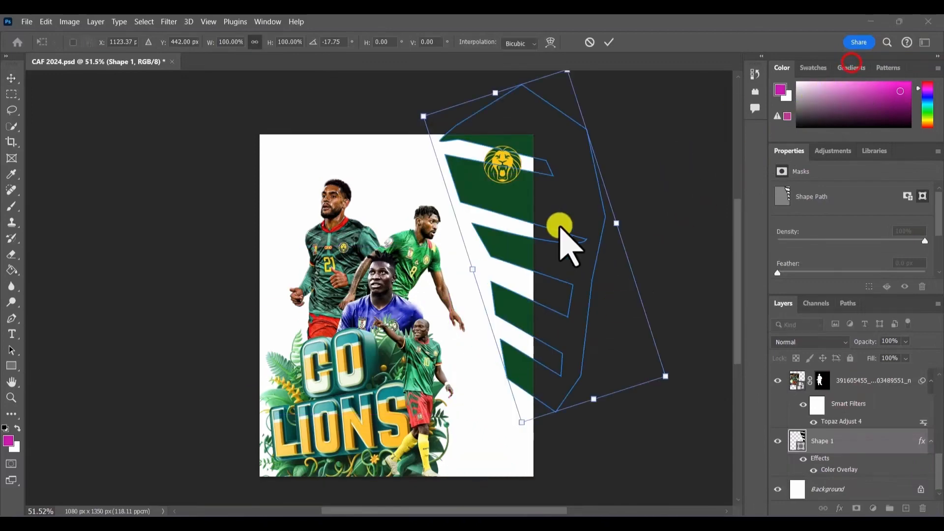
left_click(537, 198)
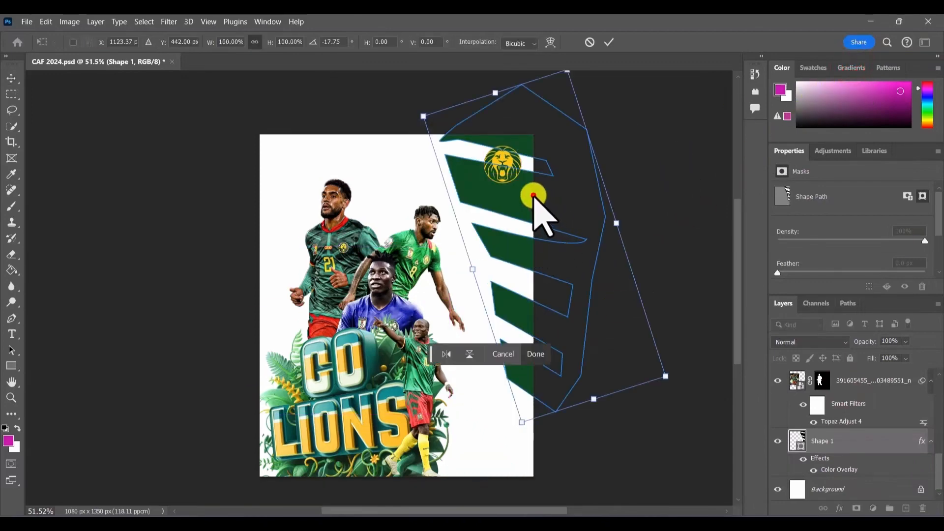
mouse_move(506, 202)
left_mouse_down()
mouse_move(501, 192)
mouse_move(499, 204)
left_mouse_up()
- Fine-tune the rotated shape's position to X 1032 px, Y 442 px and apply the transformation
key("Up")
key("Up")
key("Up")
key("Up")
key("Up")
key("Up")
key("Up")
key("Up")
key("Up")
key("Up")
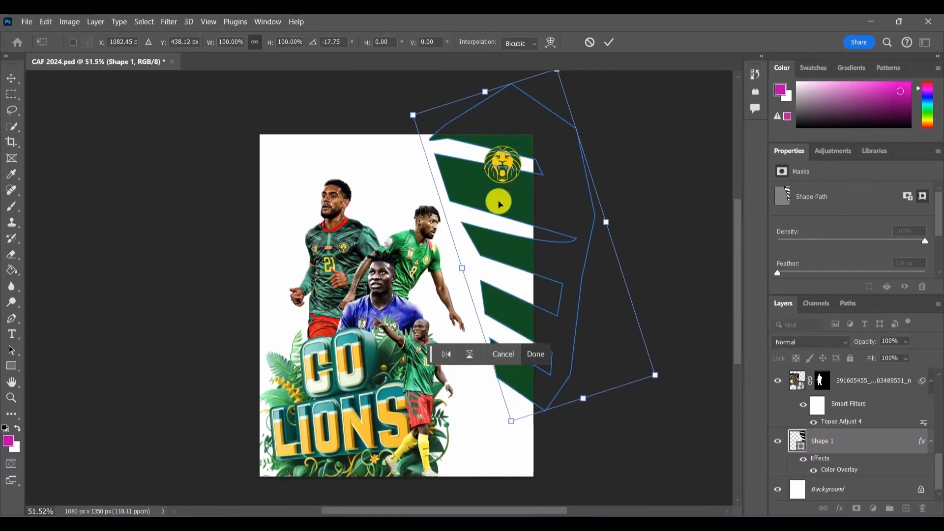
key("Up")
key("Up")
key("Up")
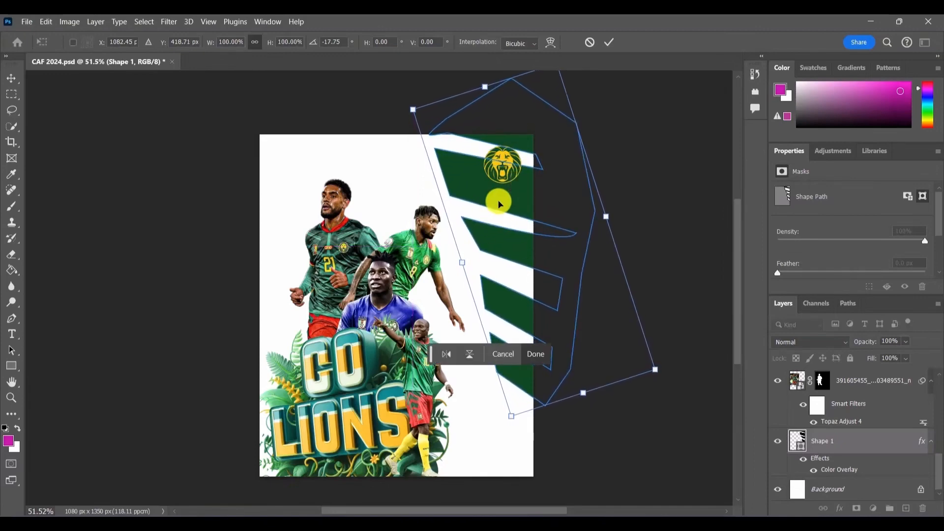
key("Down")
key("Down")
key("Down")
key("Down")
key("Down")
key("Down")
key("Down")
key("Down")
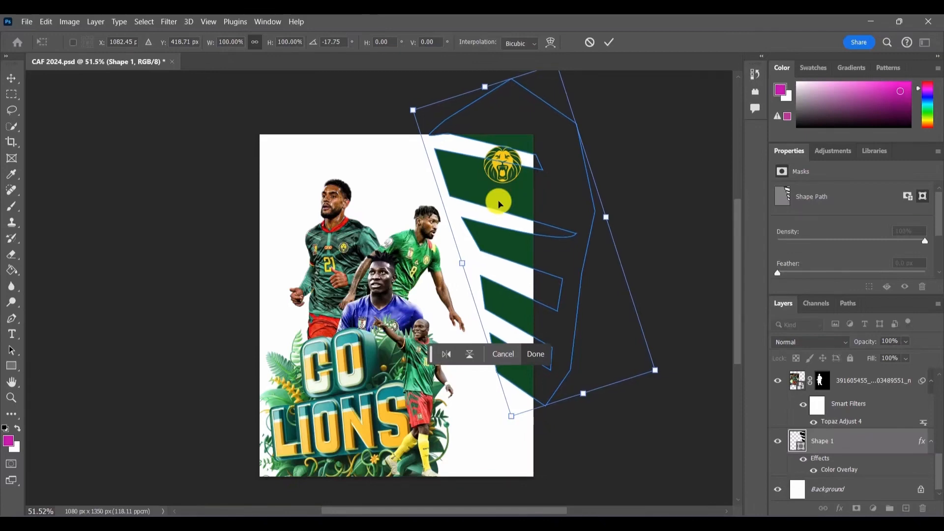
mouse_move(498, 203)
left_mouse_down()
mouse_move(497, 215)
mouse_move(476, 209)
mouse_move(486, 206)
left_mouse_up()
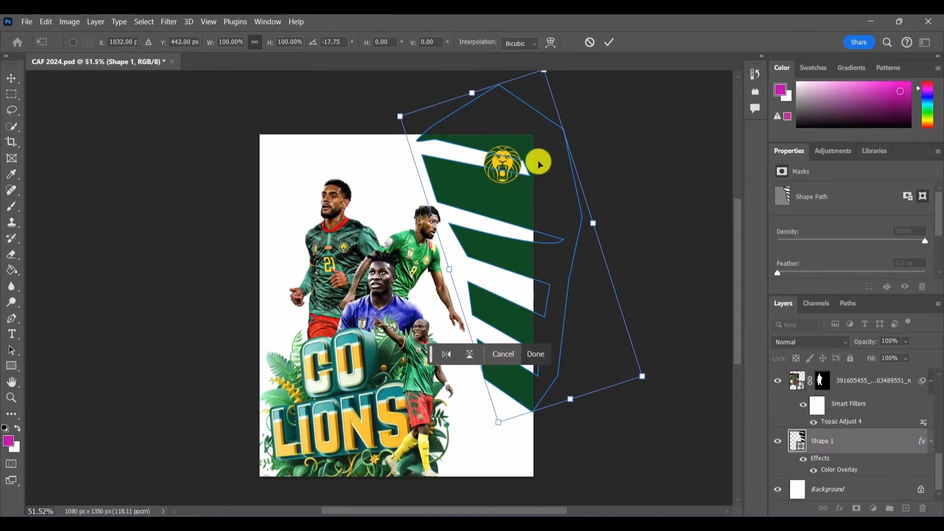
left_click(606, 43)
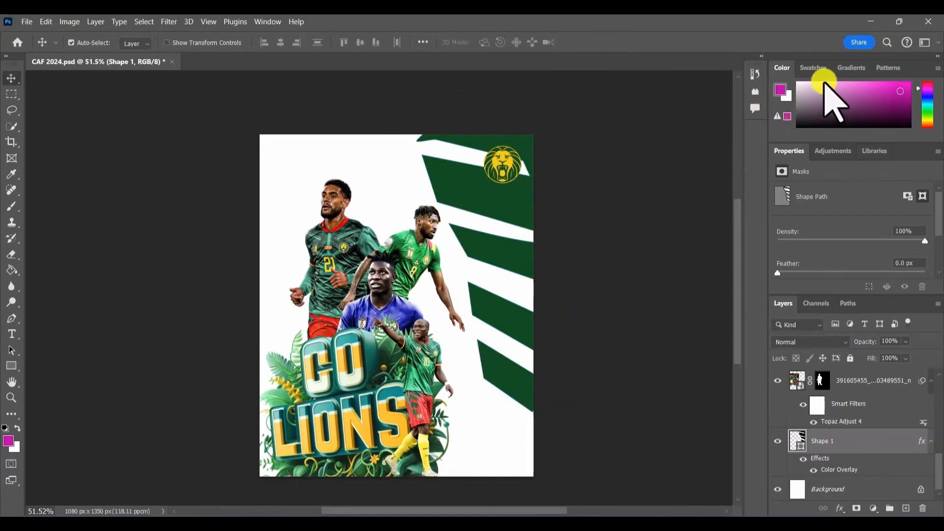
left_click(854, 73)
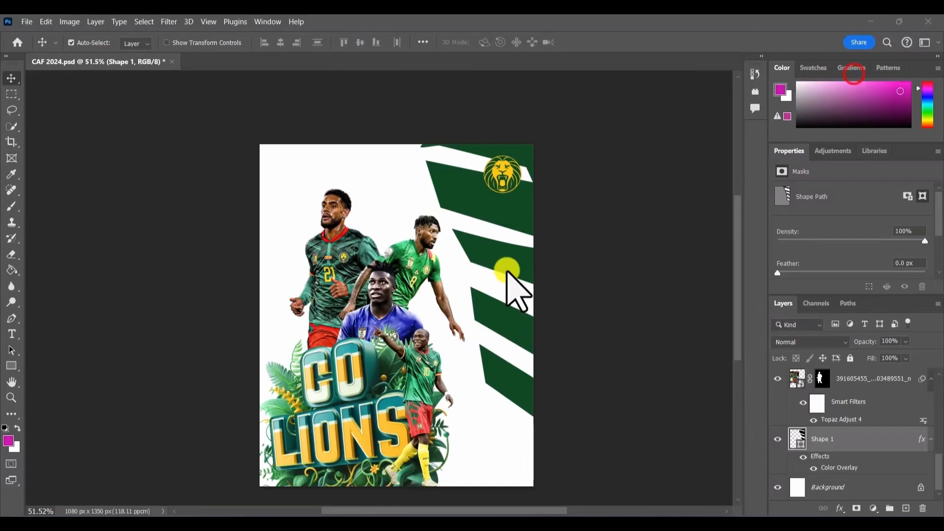
left_click(505, 279)
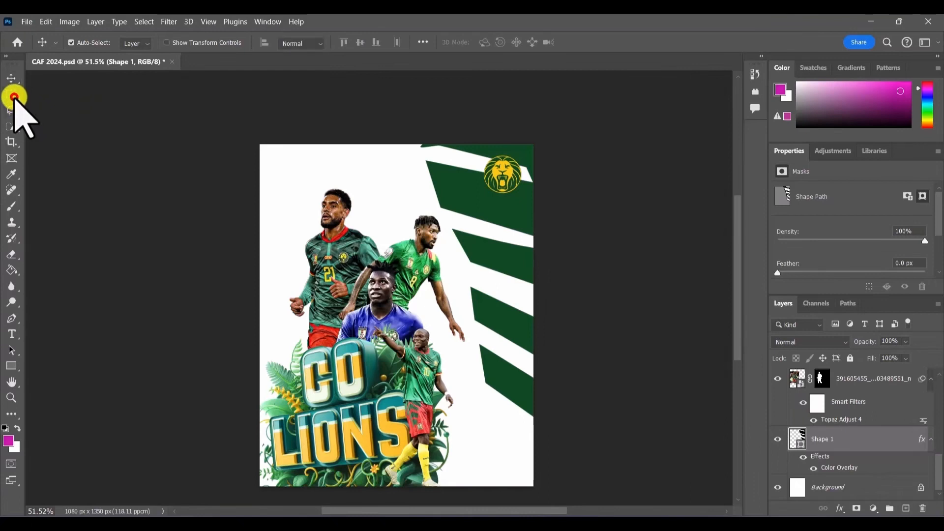
- Lasso the third green stripe on Shape 1, turn the selection into a layer mask and invert it to hide that stripe
left_click(12, 110)
left_click(61, 109)
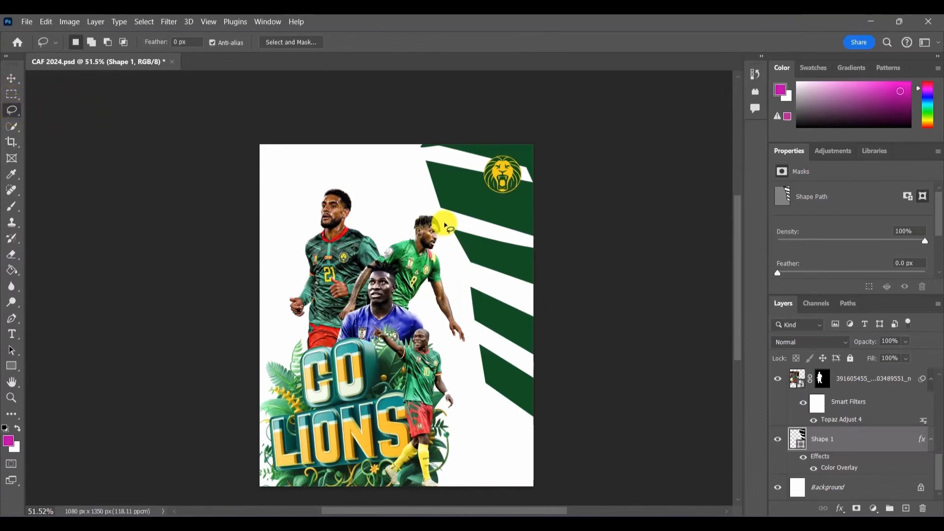
mouse_move(448, 236)
left_mouse_down()
mouse_move(459, 265)
mouse_move(536, 297)
mouse_move(553, 300)
mouse_move(558, 266)
left_mouse_up()
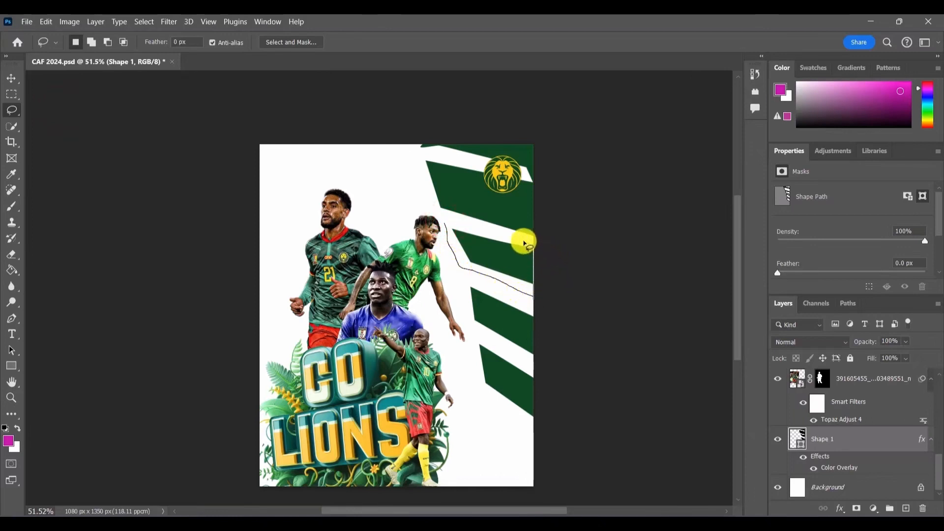
left_click_drag(507, 237, 445, 228)
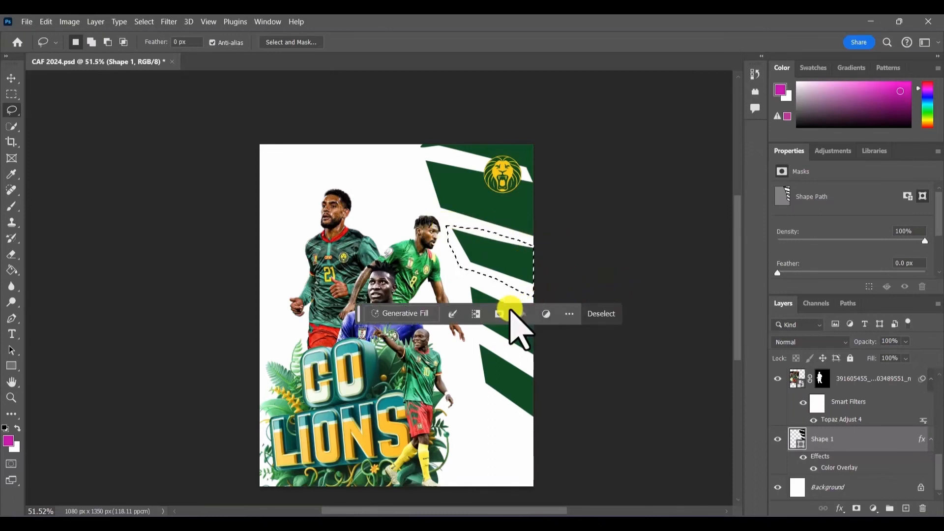
left_click(500, 313)
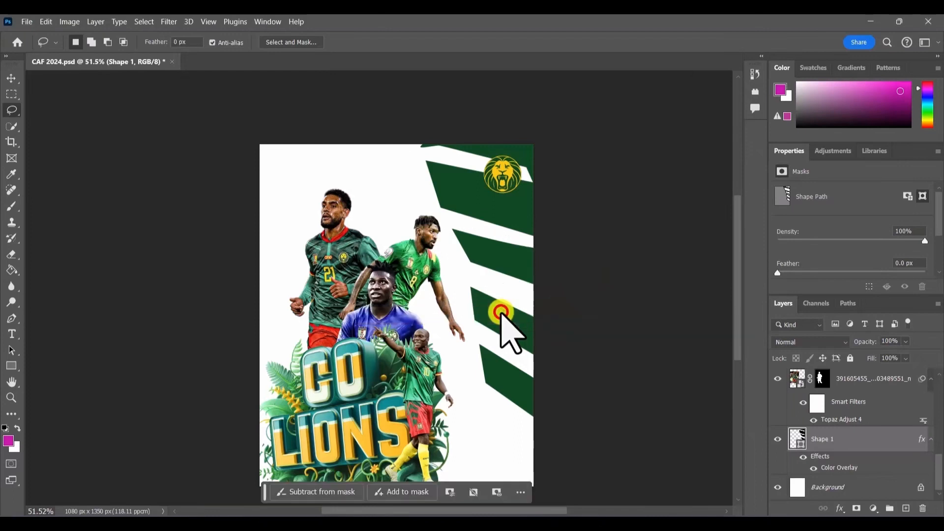
scroll(885, 231, "down", 3)
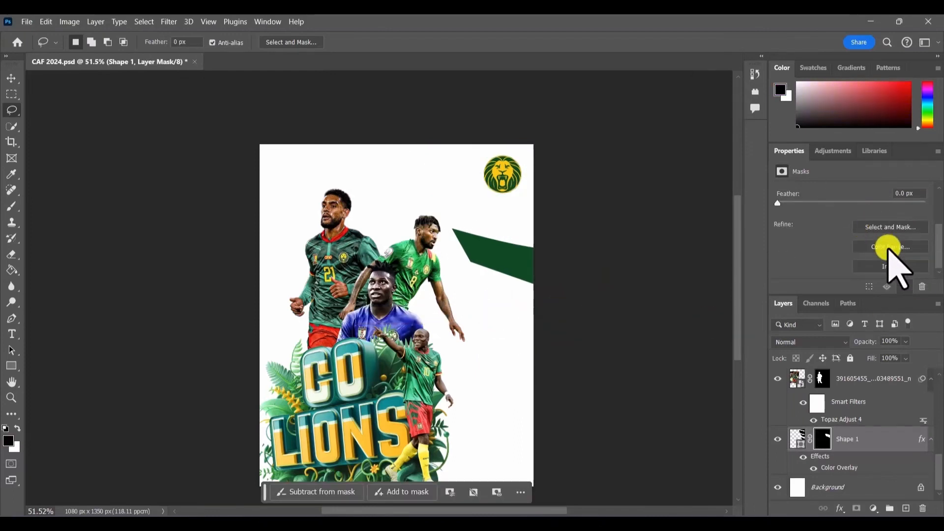
left_click(893, 266)
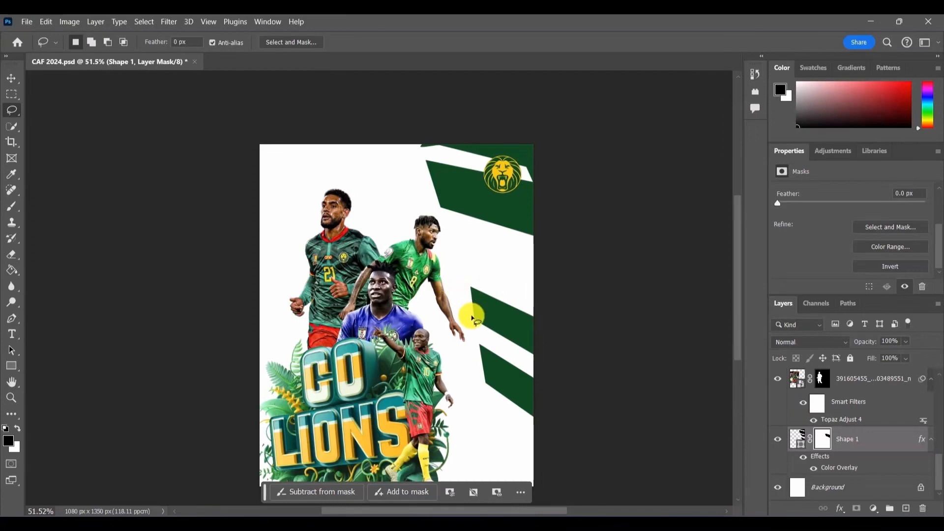
- Duplicate the masked Shape 1 layer and discard the trial lasso selections around the fourth stripe
mouse_move(463, 289)
left_mouse_down()
mouse_move(472, 328)
mouse_move(540, 363)
mouse_move(546, 321)
mouse_move(476, 278)
mouse_move(463, 294)
left_mouse_up()
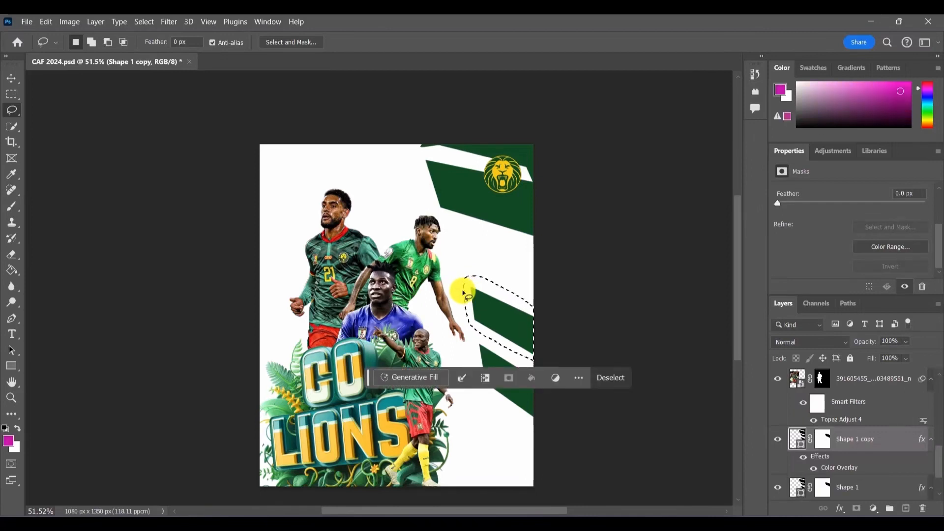
left_click(601, 375)
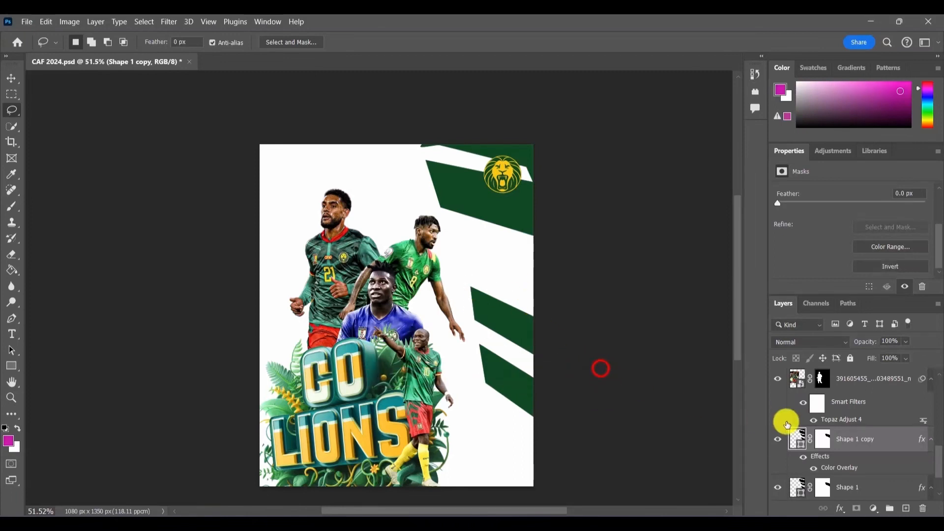
left_click_drag(518, 331, 519, 302)
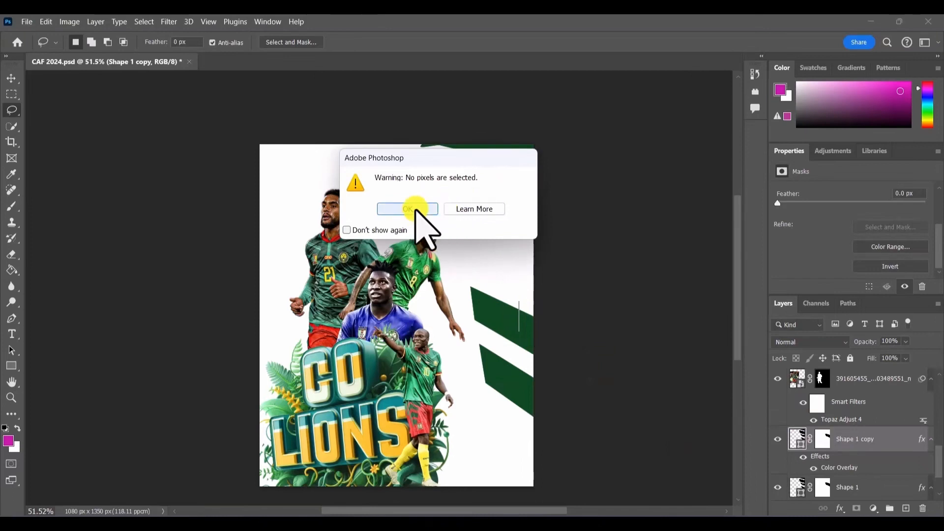
left_click(416, 207)
- Try to move the Shape 1 copy to the left across the poster and undo the move
left_click(11, 79)
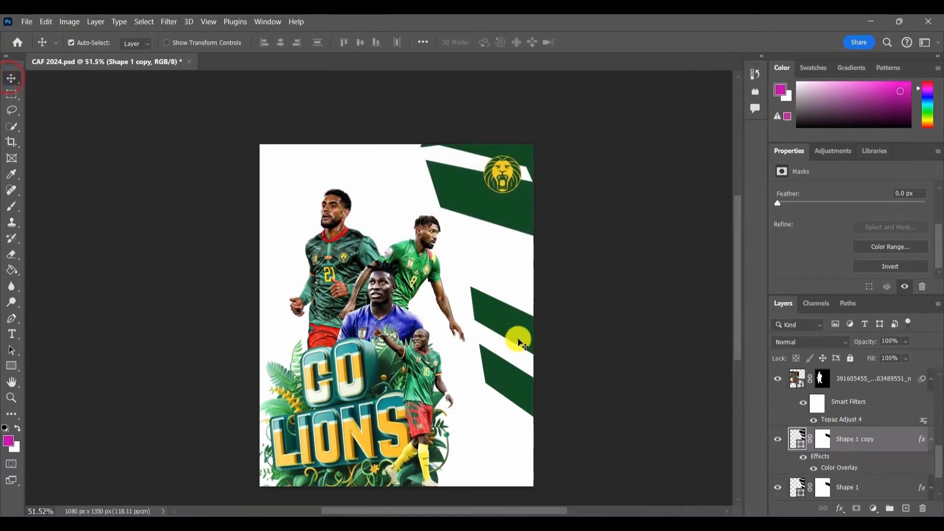
left_click_drag(516, 337, 391, 305)
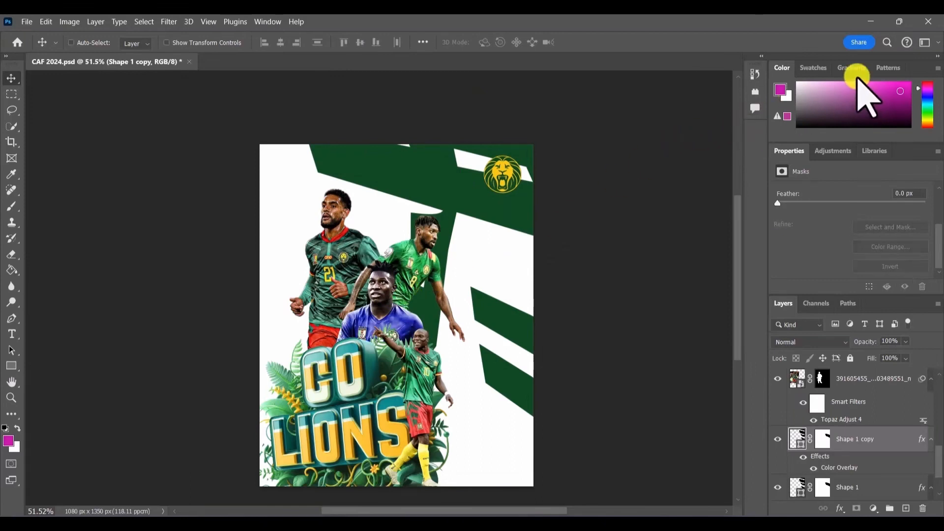
key("ctrl+z")
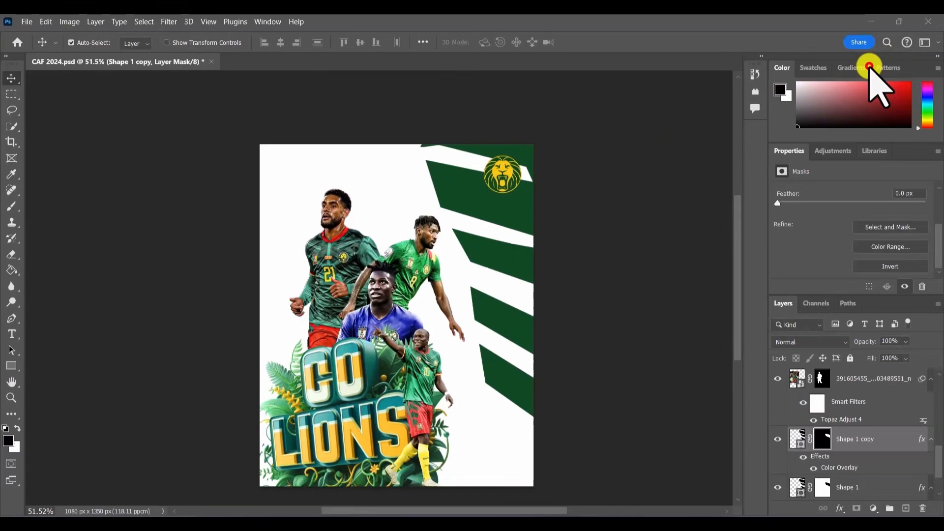
- Invert the Shape 1 copy's mask to isolate the third stripe and move that stripe slightly down
left_click(870, 66)
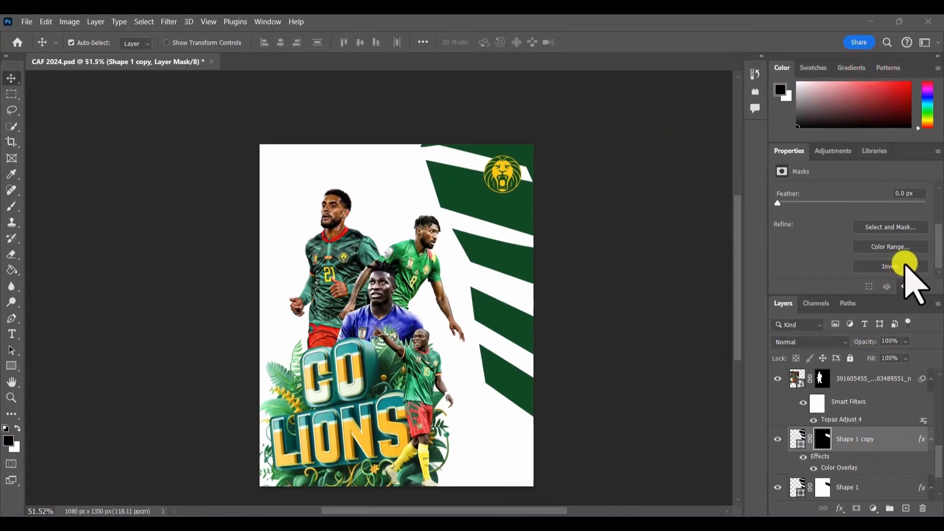
left_click(512, 264)
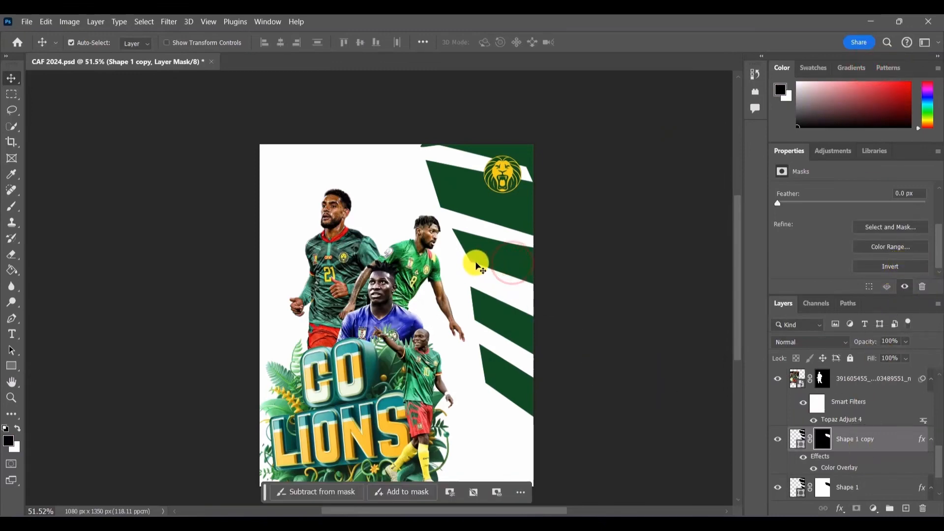
mouse_move(476, 267)
left_mouse_down()
mouse_move(479, 257)
mouse_move(493, 269)
left_mouse_up()
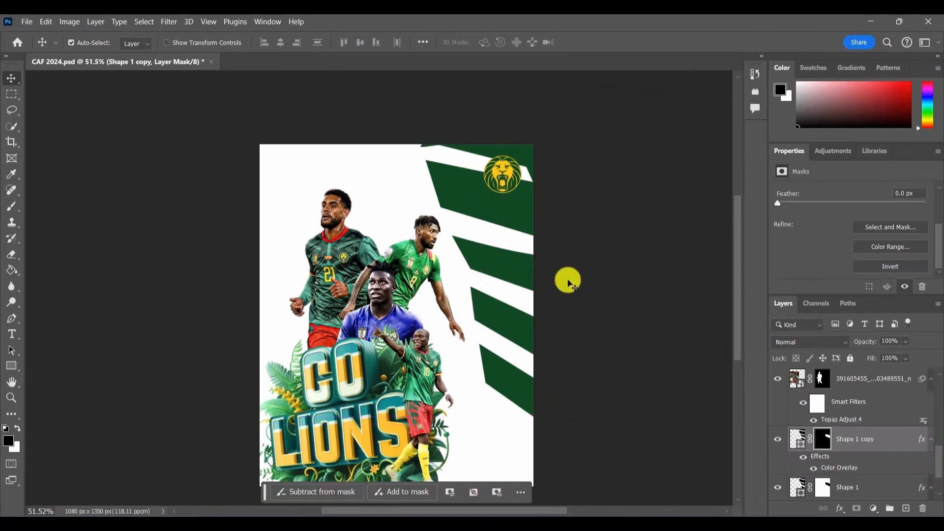
- Rotate the third stripe about 4.18° and widen it to 117%, placing it in line with the other stripes at the poster's right edge
key("ctrl+t")
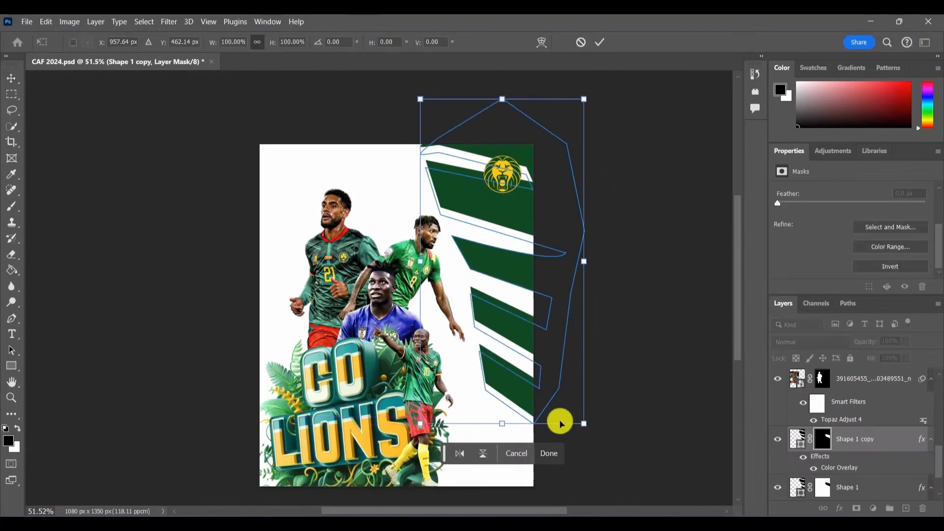
left_click(516, 453)
left_click(499, 269)
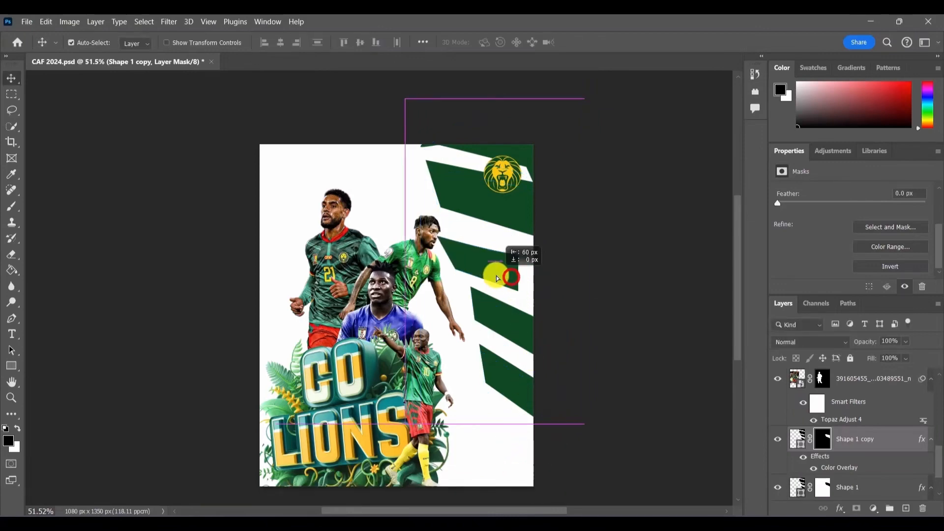
key("ctrl+t")
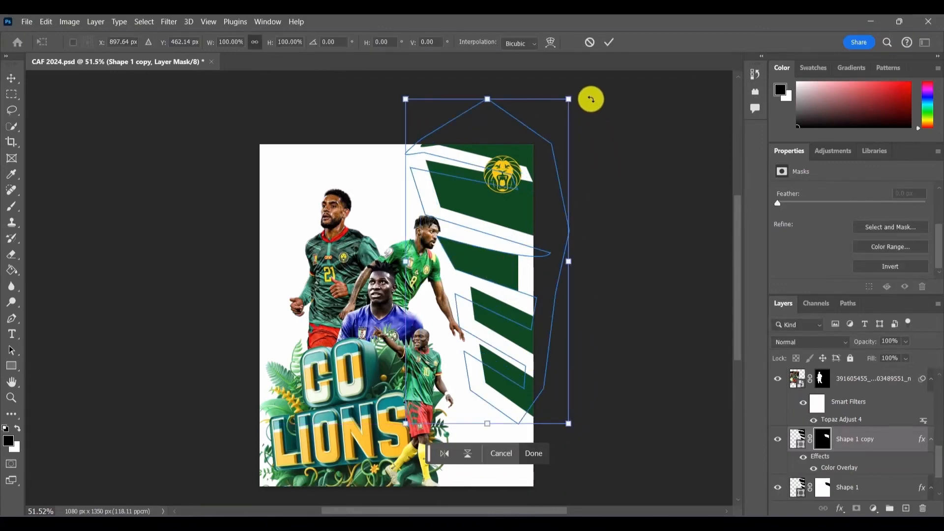
left_click_drag(592, 90, 598, 97)
left_click_drag(489, 267, 508, 272)
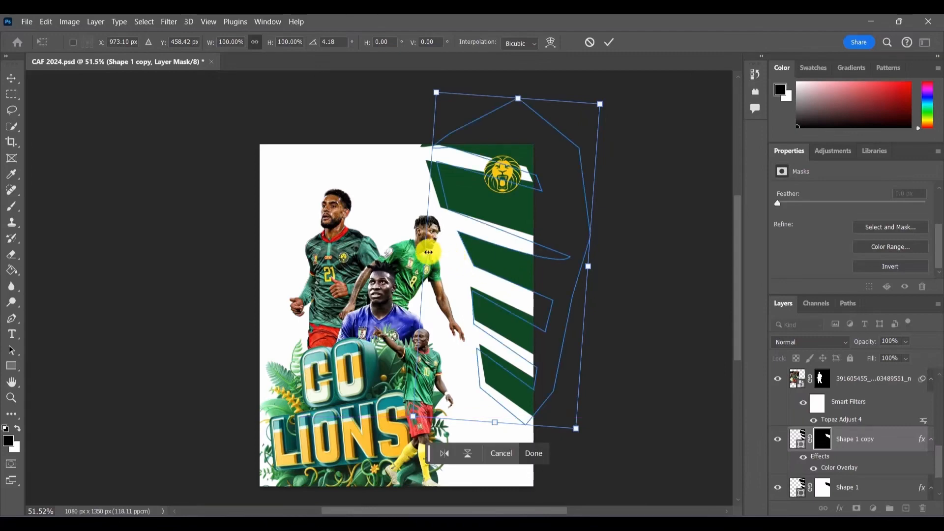
left_click_drag(425, 254, 397, 250)
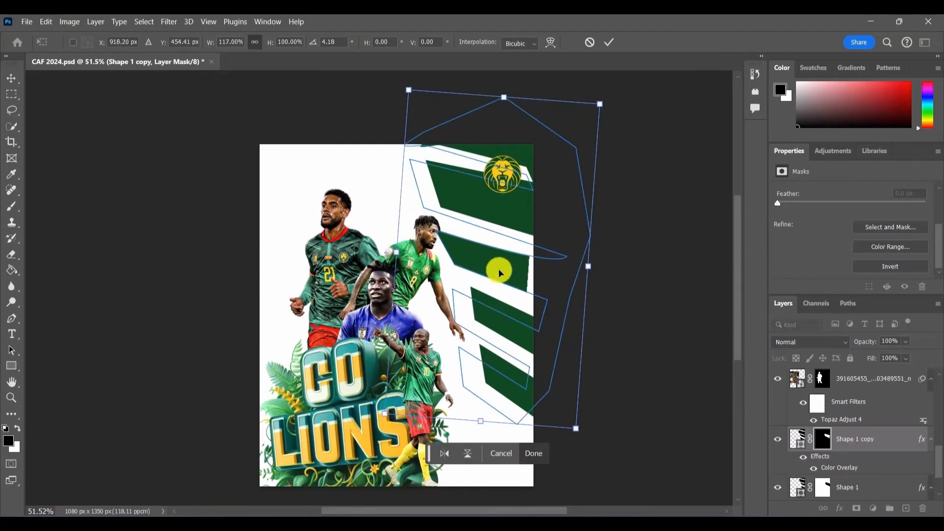
left_click_drag(497, 259, 505, 261)
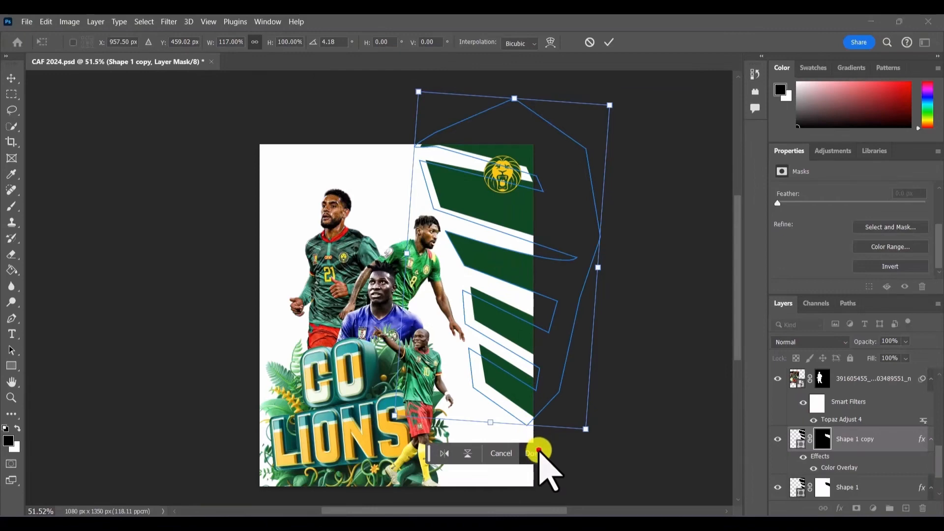
left_click(538, 450)
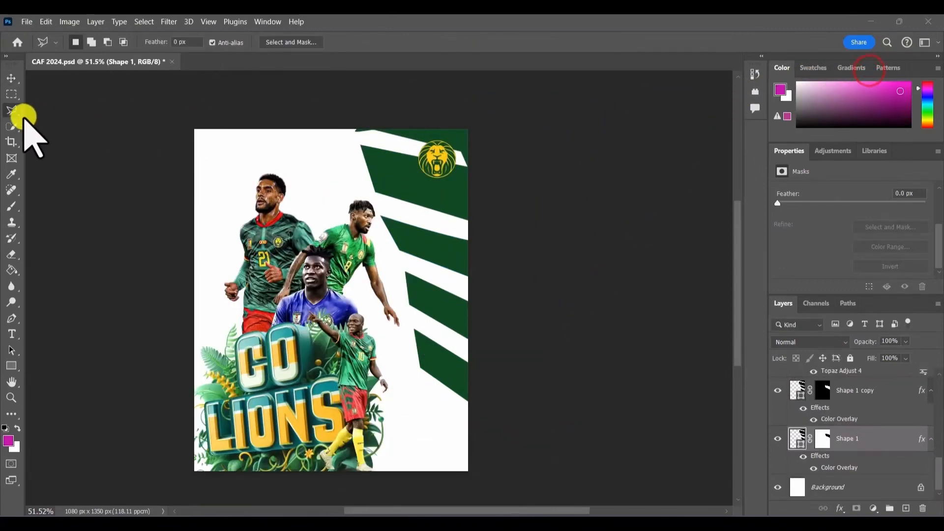
right_click(9, 110)
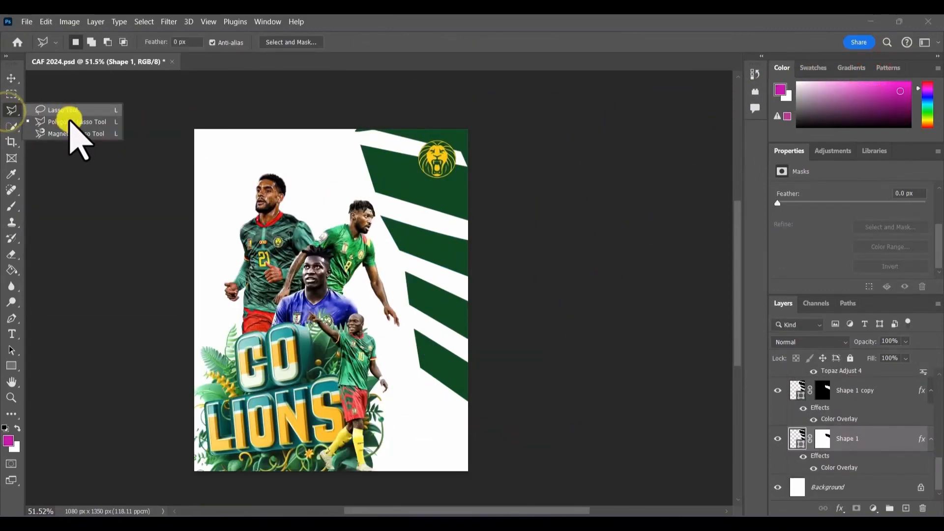
left_click(71, 122)
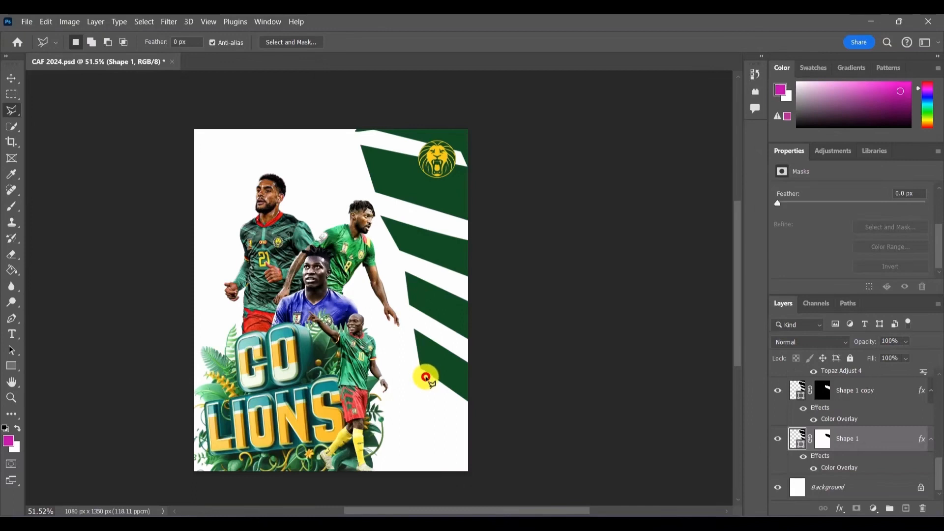
left_click(425, 377)
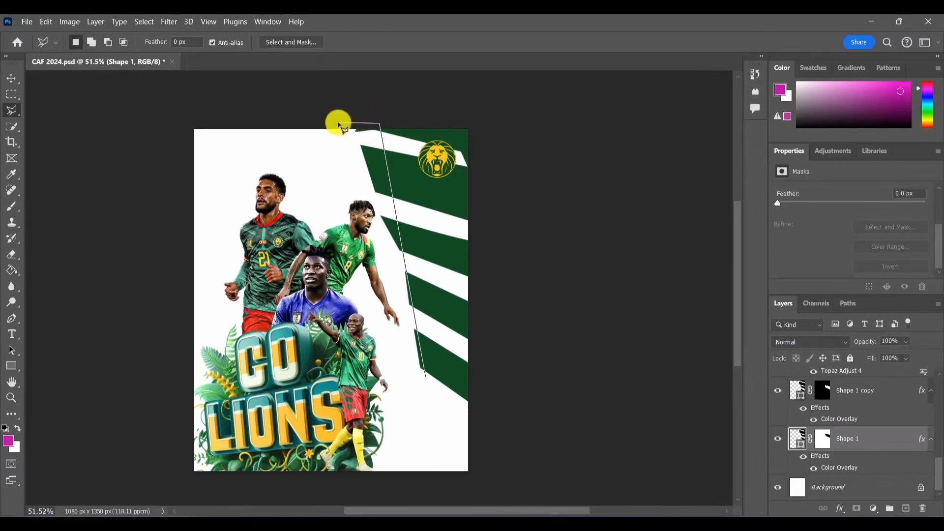
left_click(338, 123)
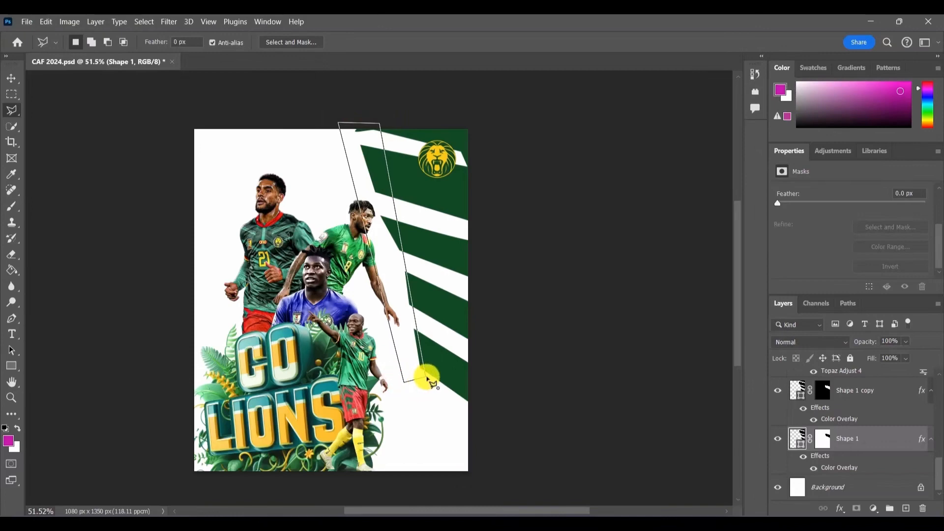
left_click(428, 377)
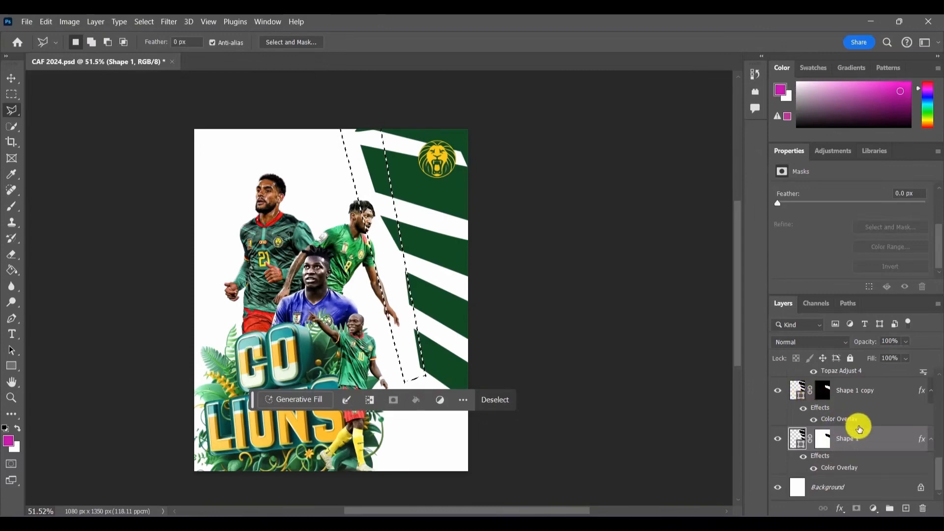
left_click(509, 403)
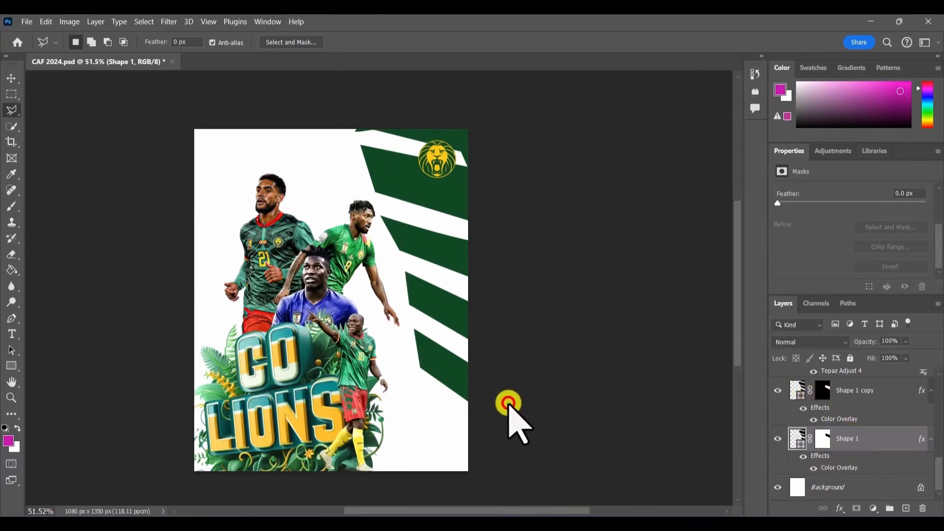
- Convert the Shape 1 and Shape 1 copy layers each to a smart object
right_click(862, 439)
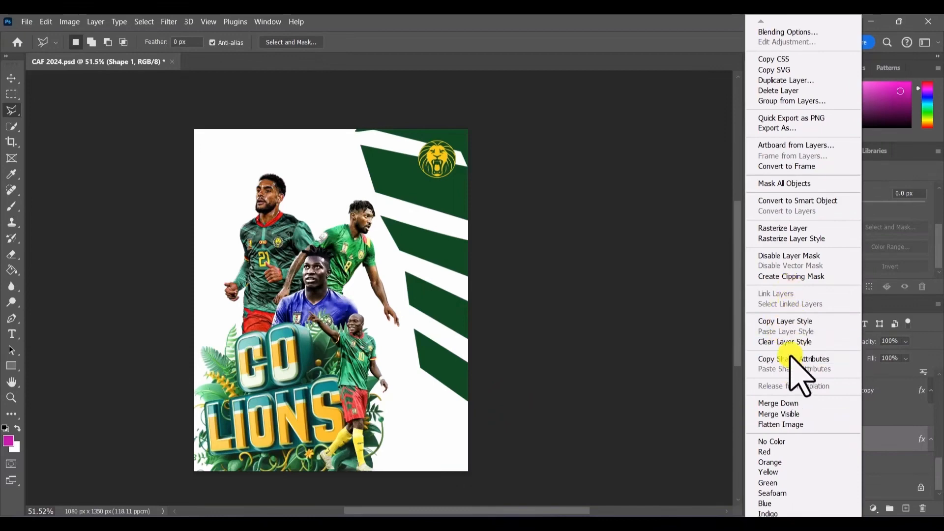
left_click(801, 200)
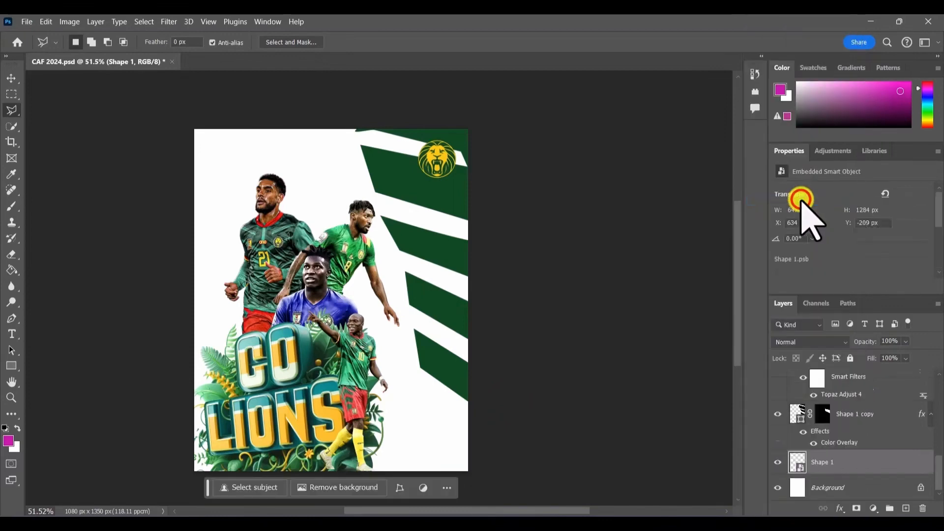
left_click(781, 417)
left_click(781, 417)
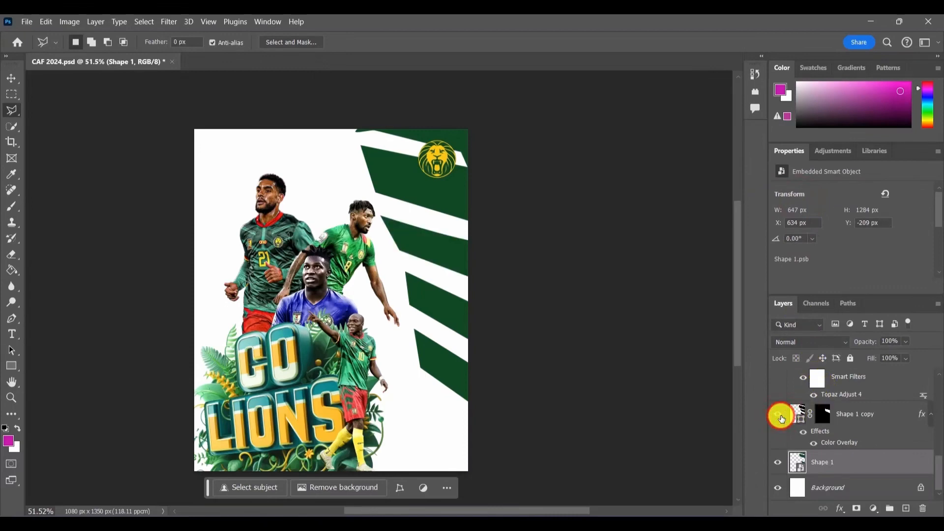
right_click(854, 414)
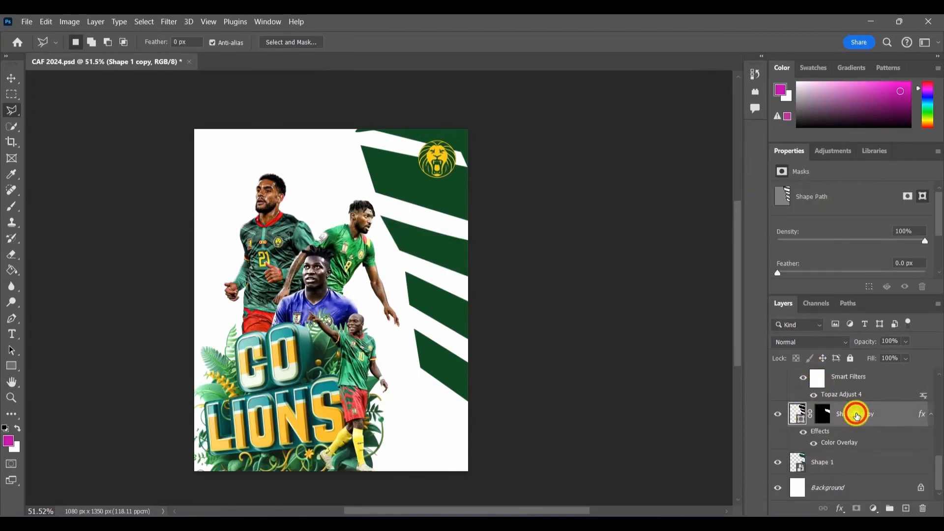
left_click(801, 199)
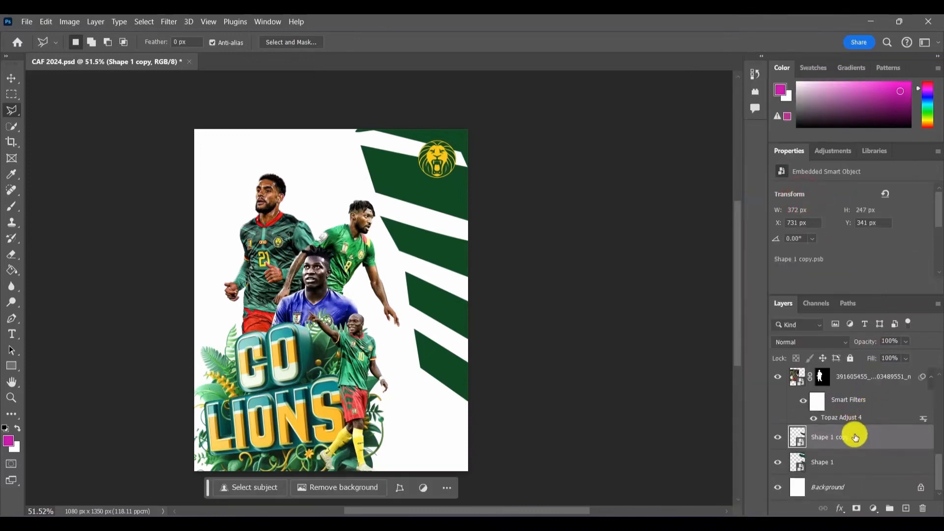
- Merge the Shape 1 copy and Shape 1 smart objects into a single layer
right_click(854, 437)
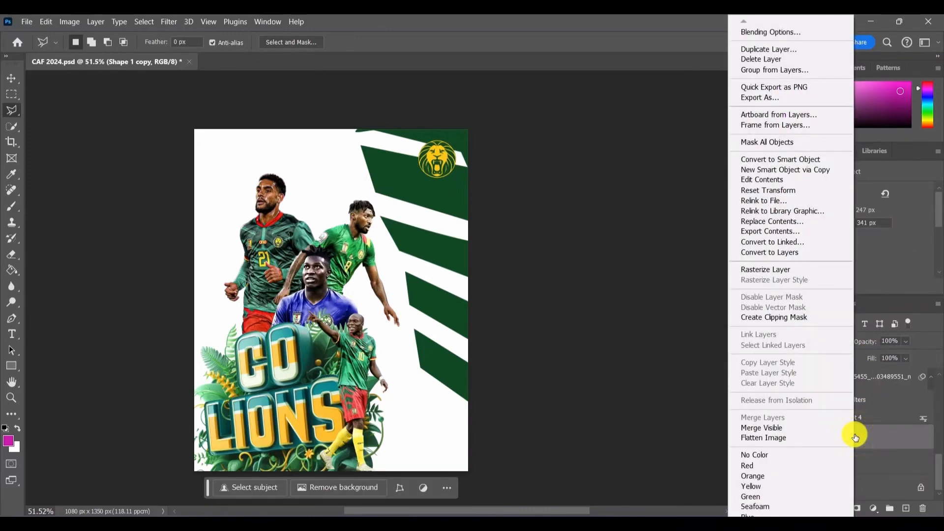
left_click(883, 437)
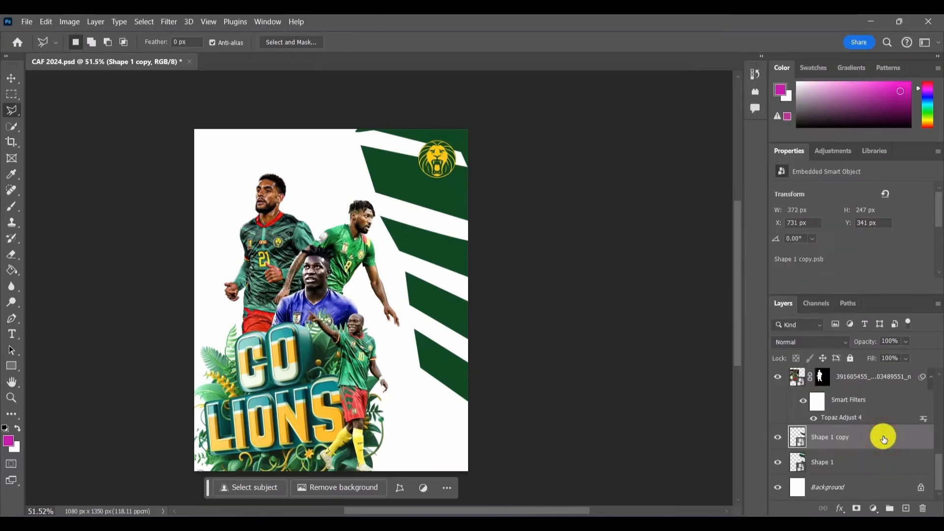
left_click(866, 454, "shift")
right_click(868, 439)
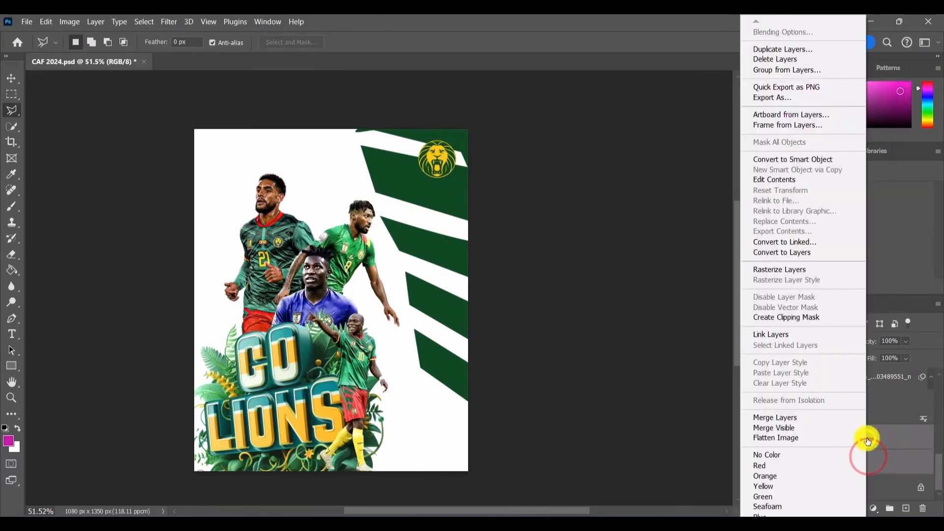
left_click(785, 418)
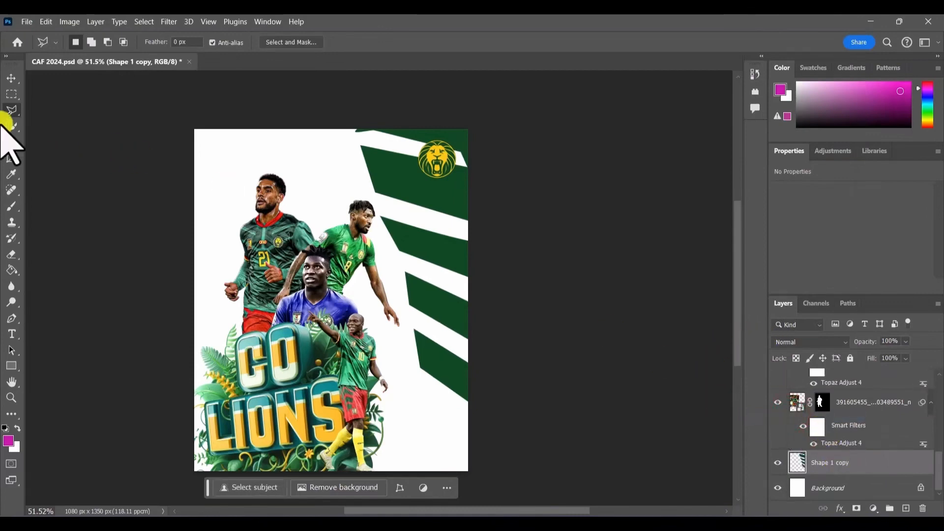
- Outline the stripes' uneven inner ends with the Polygonal Lasso and hide that area with an inverted layer mask for a straight slanted edge
left_click(11, 110)
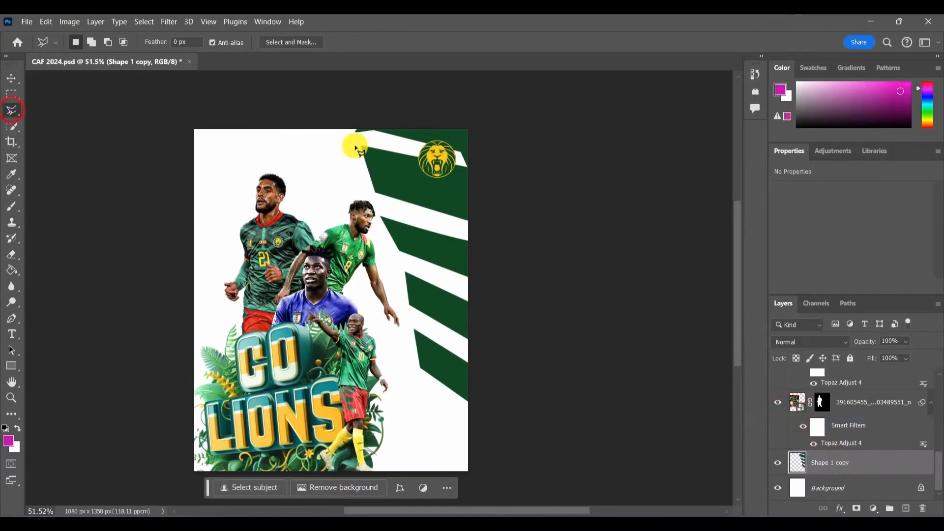
left_click(428, 382)
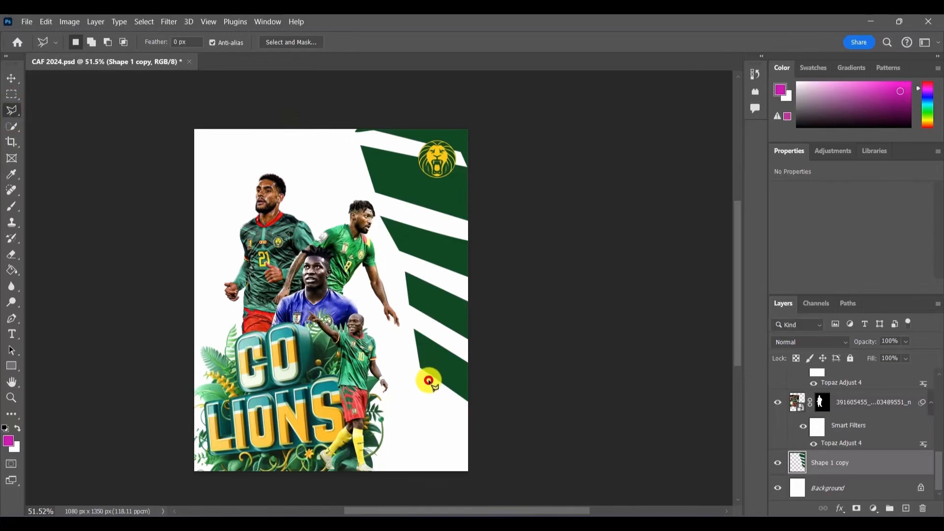
left_click(378, 118)
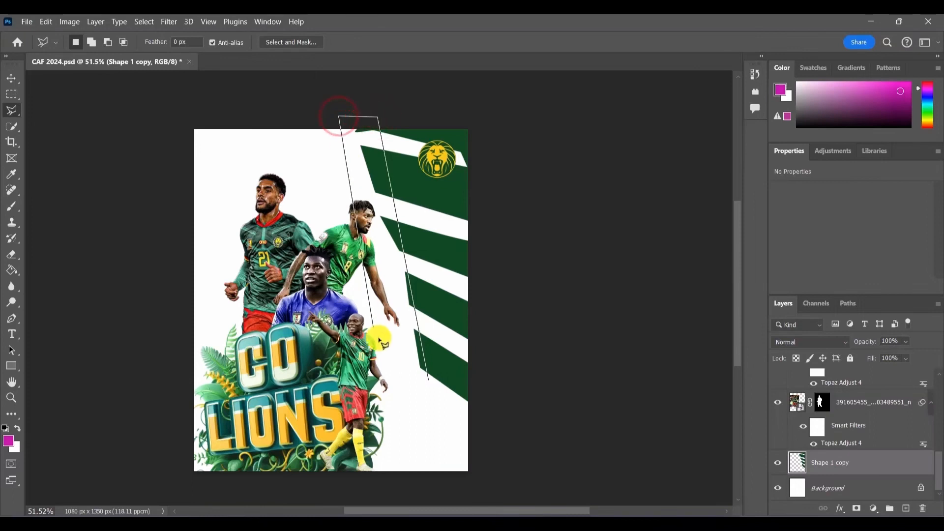
double_click(428, 380)
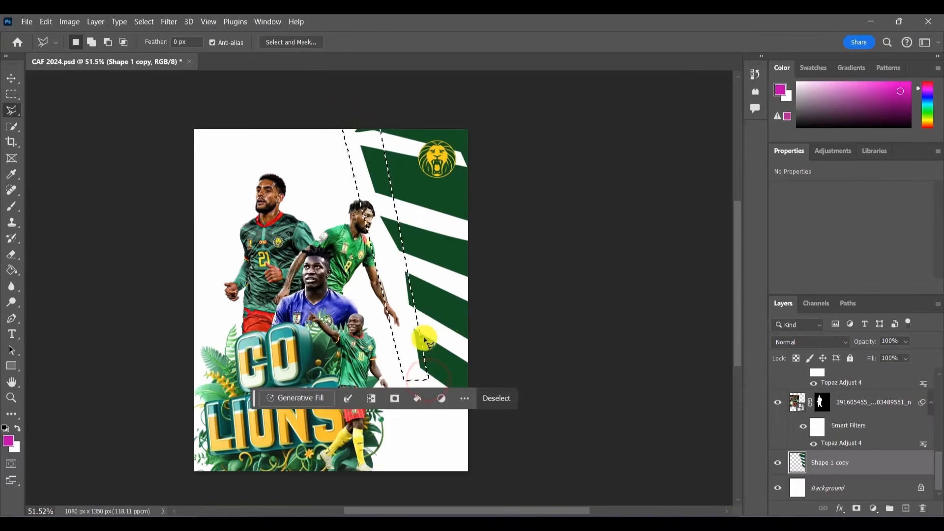
left_click(394, 397)
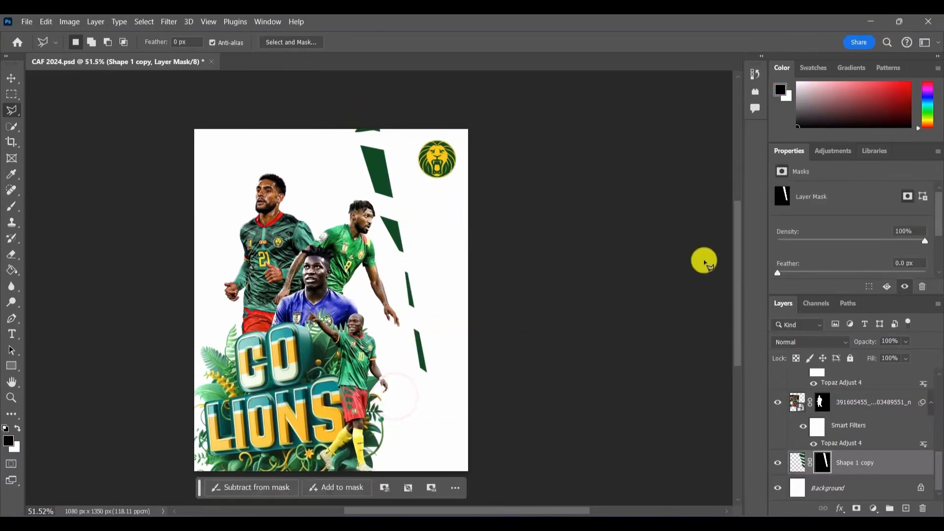
scroll(873, 236, "down", 2)
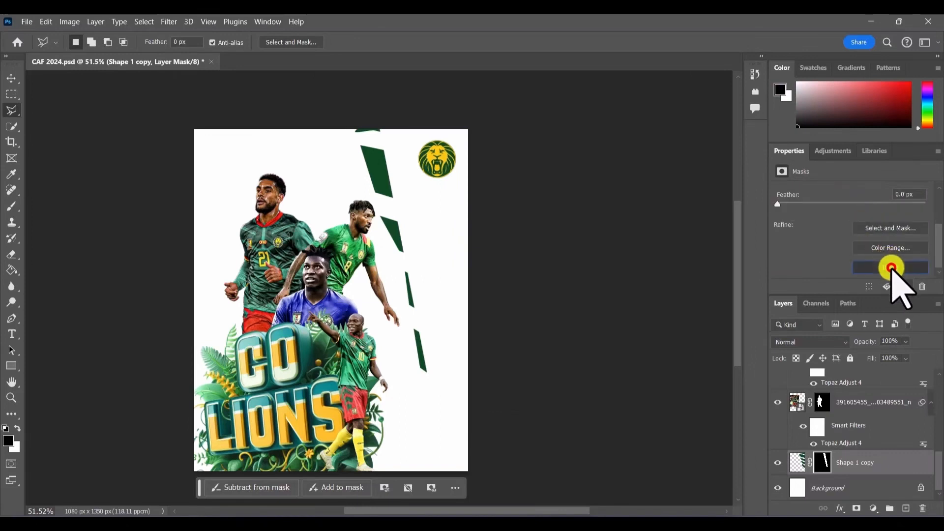
left_click(890, 268)
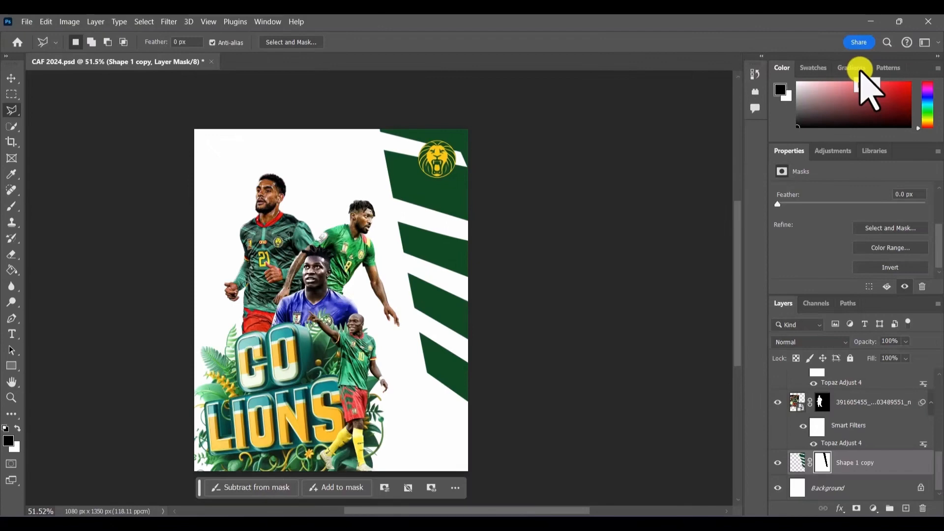
- Deselect the stripe layer and save the poster document
left_click(860, 69)
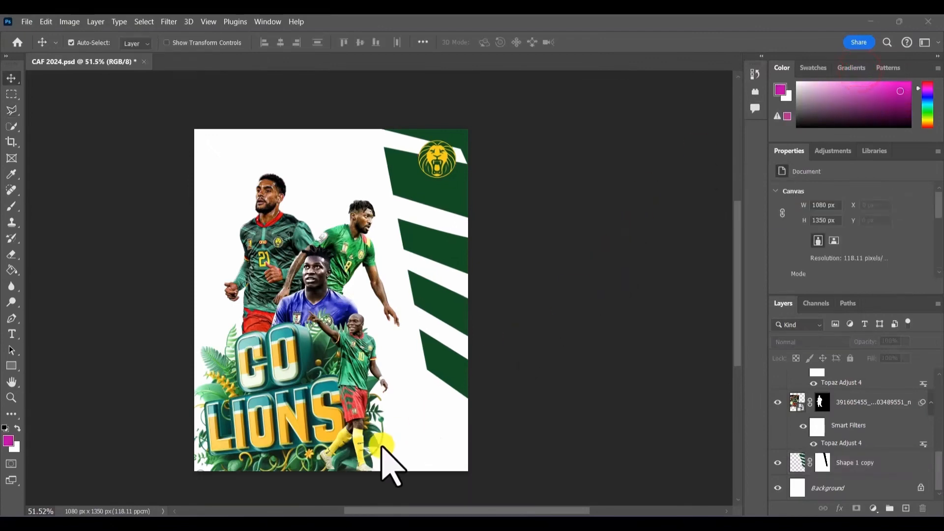
left_click(410, 423)
scroll(319, 322, "up", 2)
scroll(318, 322, "down", 2)
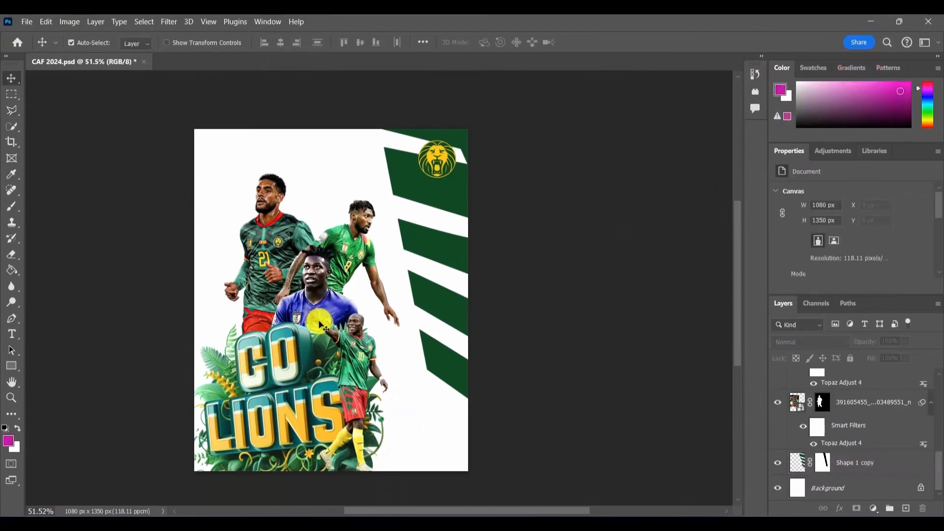
scroll(319, 323, "up", 1)
key("ctrl+s")
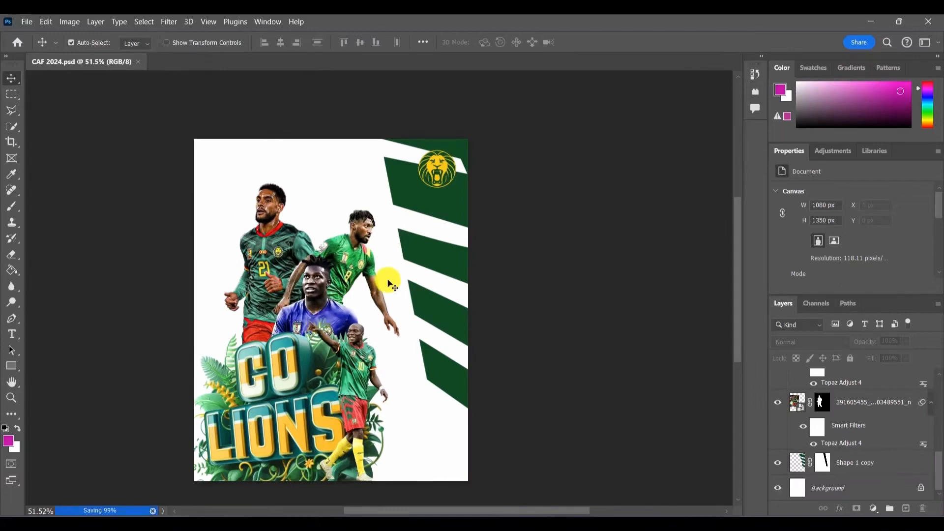
scroll(388, 281, "down", 1)
- Place the caf cote divoire image as an embedded layer centred on the poster and switch to the Background Eraser tool
key("alt+f")
key("l")
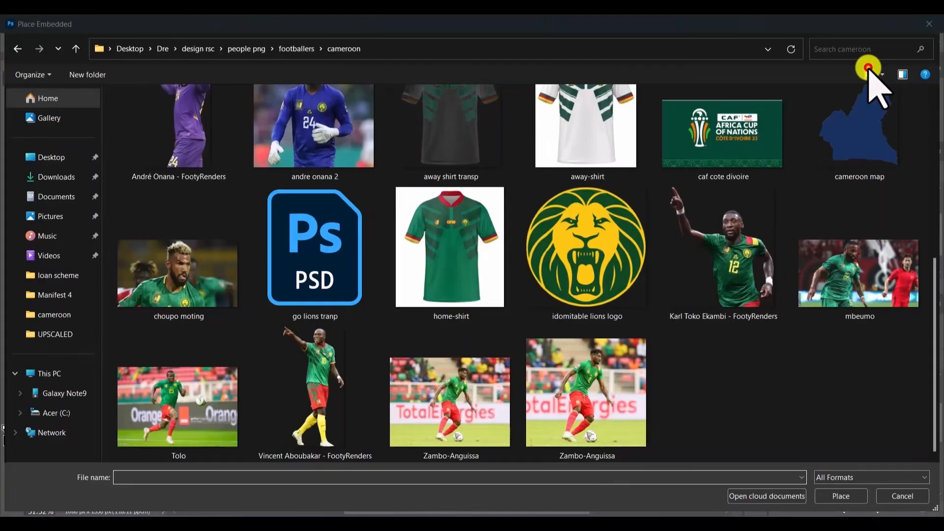
left_click(869, 67)
left_click(771, 130)
left_click(841, 496)
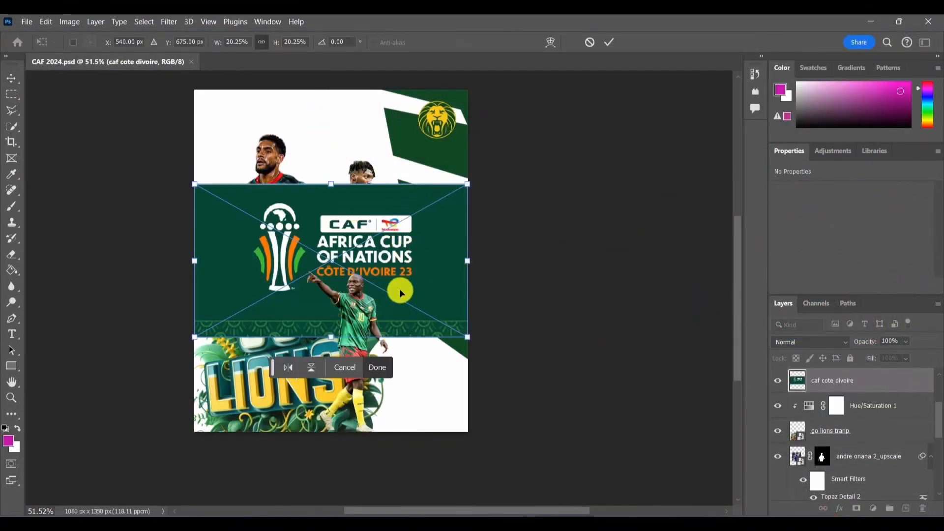
left_click(378, 368)
key("e")
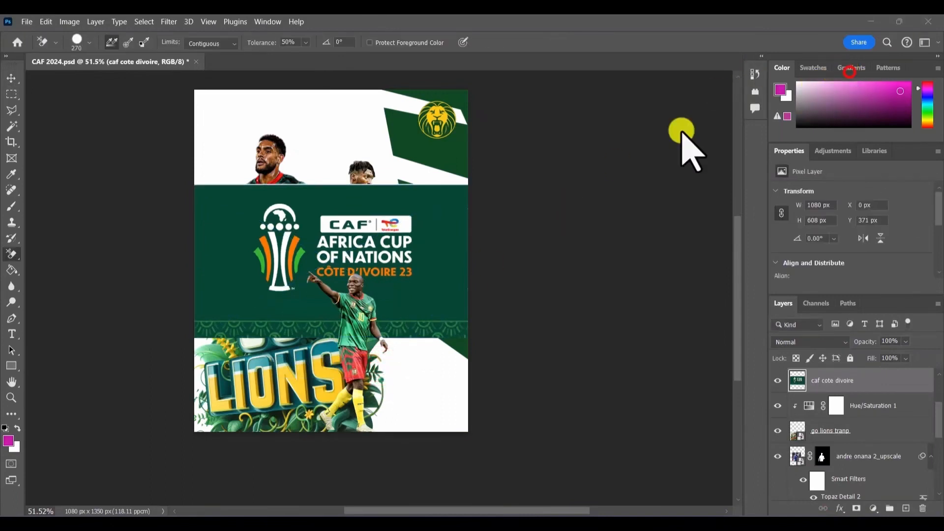
- Erase the green backdrop around the trophy emblem and across the left half of the caf cote divoire layer using the Background Eraser
right_click(11, 254)
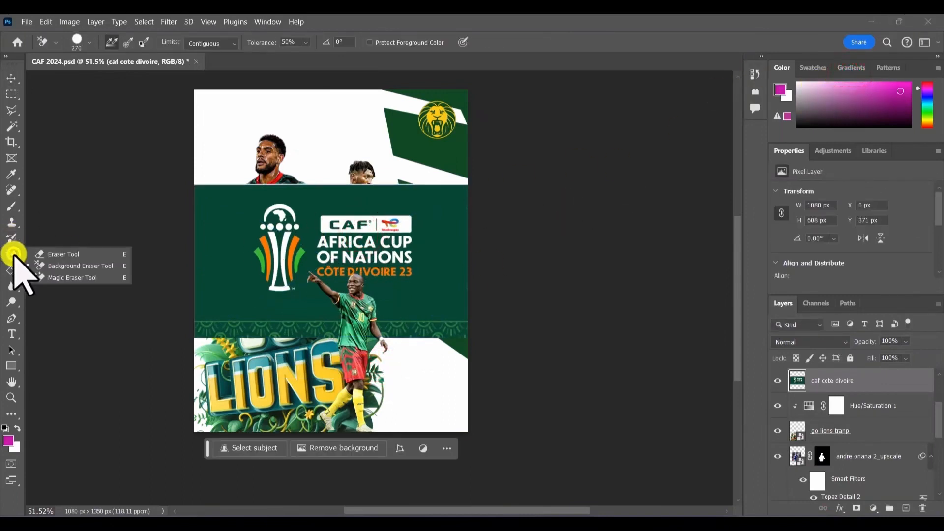
left_click(47, 266)
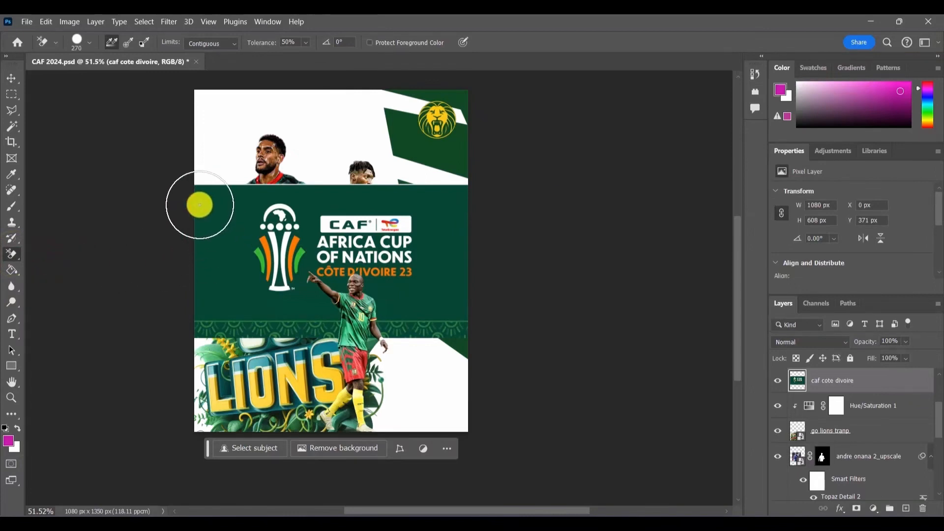
mouse_move(199, 201)
left_mouse_down()
mouse_move(298, 199)
mouse_move(305, 217)
mouse_move(261, 226)
left_mouse_up()
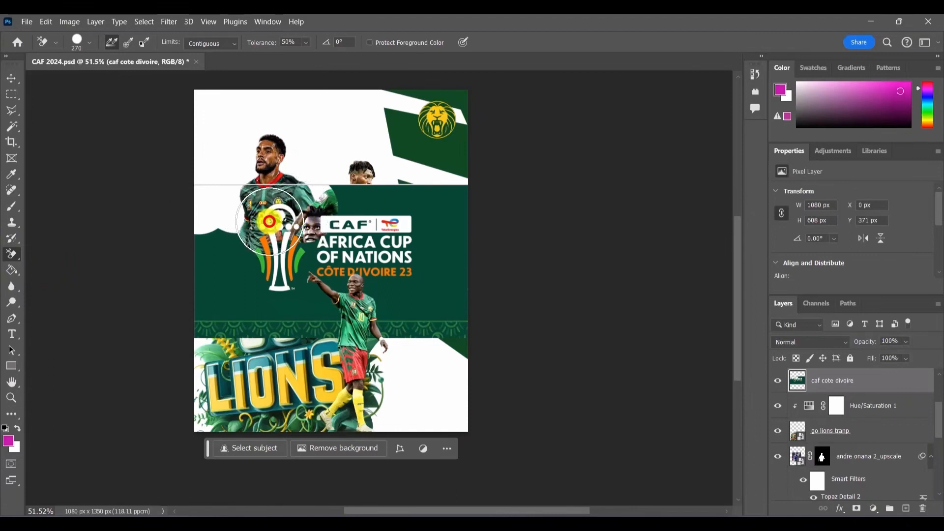
mouse_move(269, 222)
left_mouse_down()
mouse_move(276, 242)
mouse_move(260, 282)
mouse_move(301, 264)
left_mouse_up()
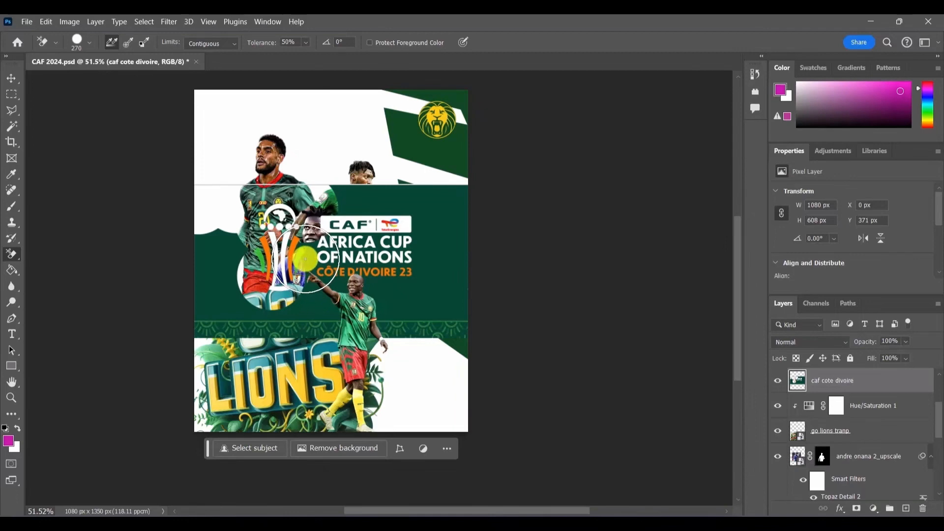
left_click(305, 259)
left_click(217, 256)
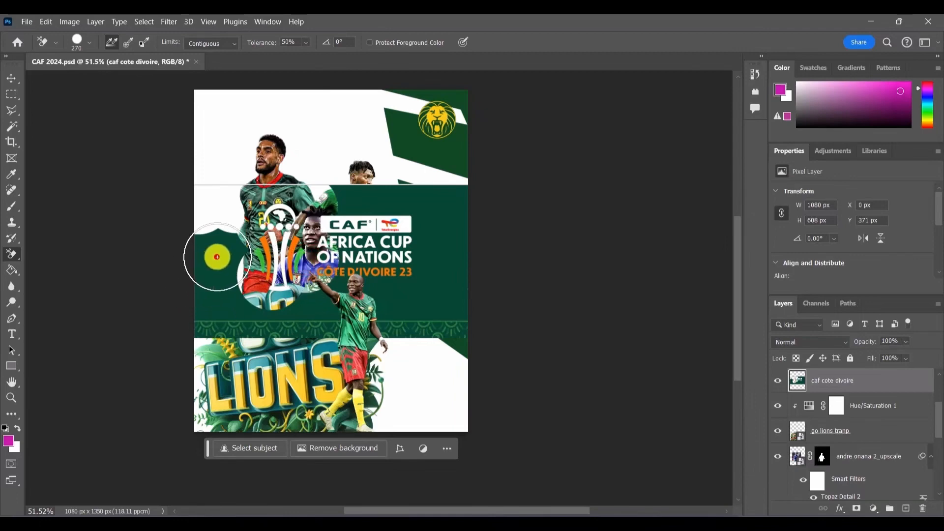
mouse_move(221, 256)
left_mouse_down()
mouse_move(234, 298)
mouse_move(199, 305)
mouse_move(281, 314)
mouse_move(336, 288)
mouse_move(417, 284)
left_mouse_up()
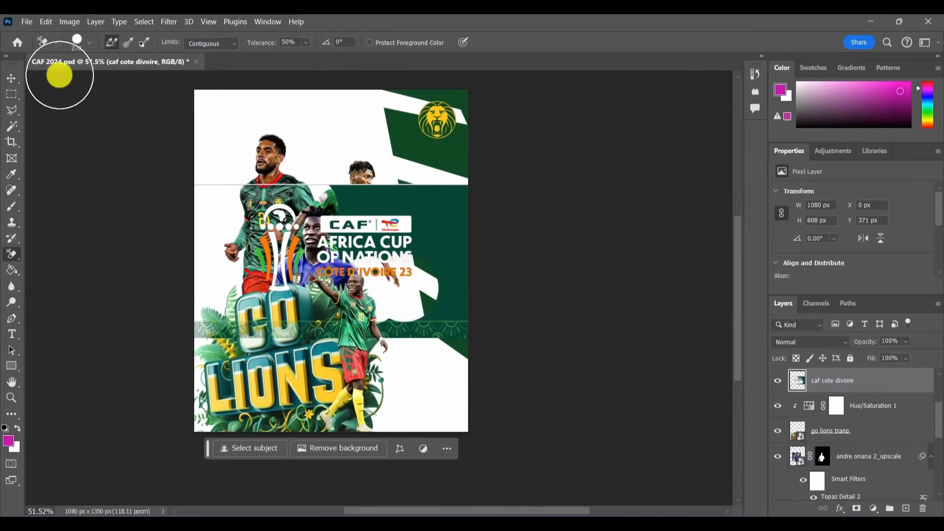
- Enlarge the Background Eraser to 453 px and erase the green backdrop to the right of the logo lettering
left_click(89, 43)
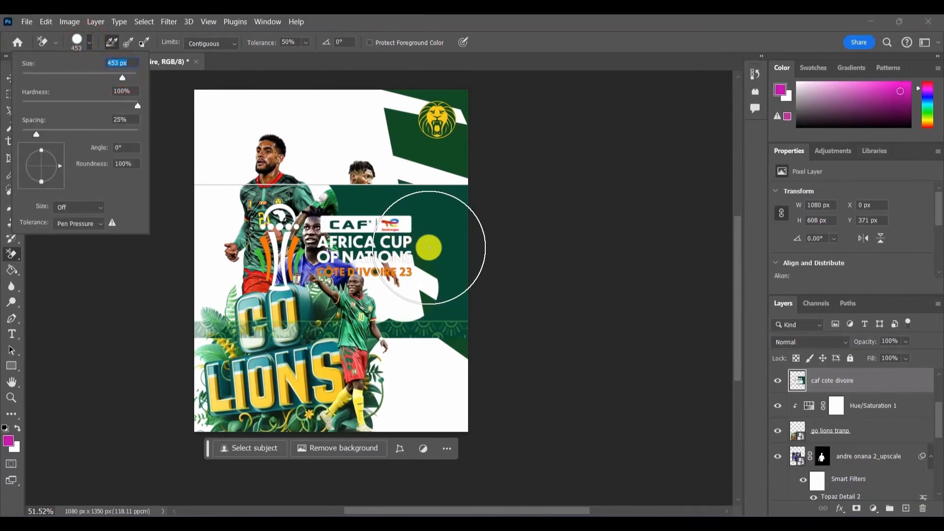
left_click(429, 247)
left_click_drag(429, 247, 449, 191)
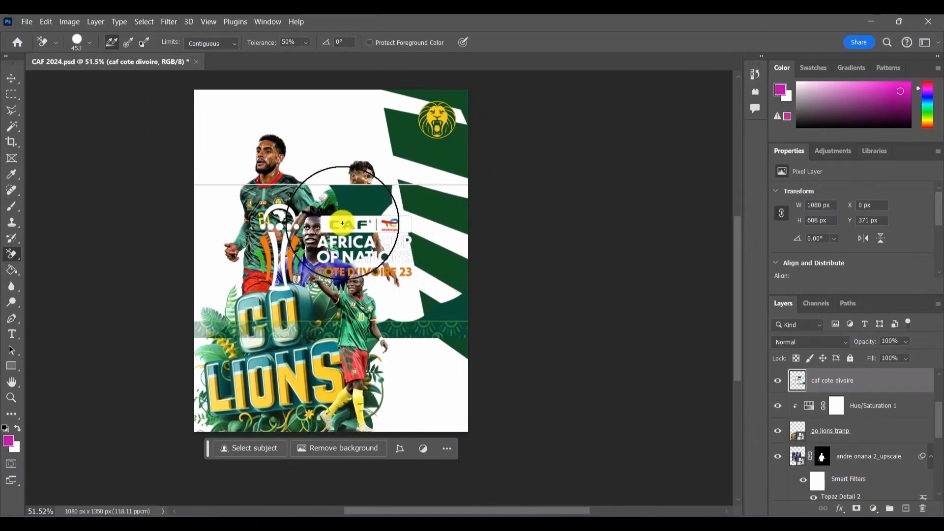
- Reduce the Background Eraser to 82 px and erase the remaining green patch above the CAF badge
left_click(88, 42)
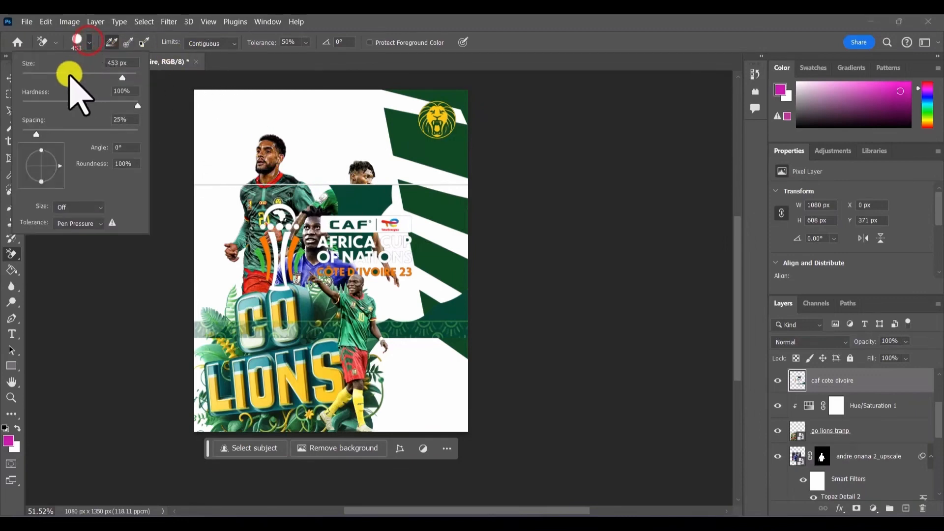
left_click(321, 80)
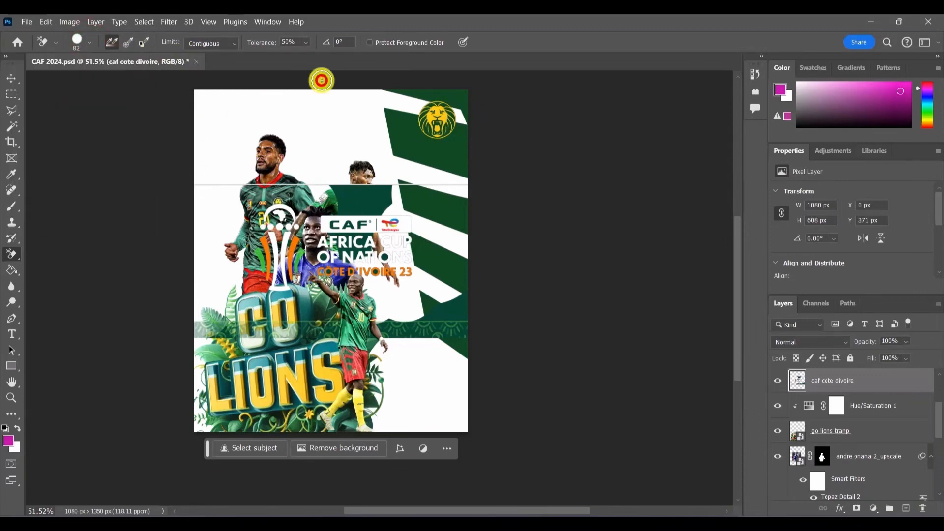
scroll(320, 212, "up", 5)
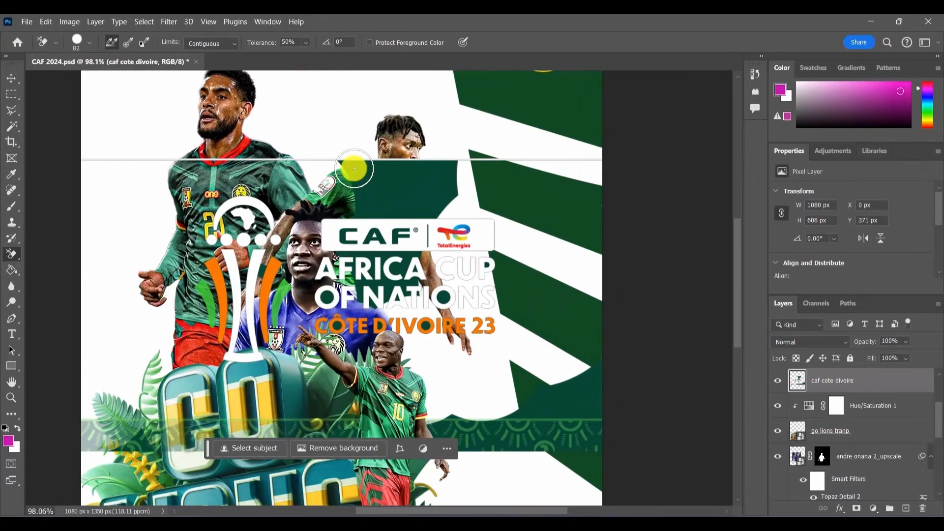
mouse_move(353, 165)
left_mouse_down()
mouse_move(420, 172)
mouse_move(344, 201)
mouse_move(405, 203)
left_mouse_up()
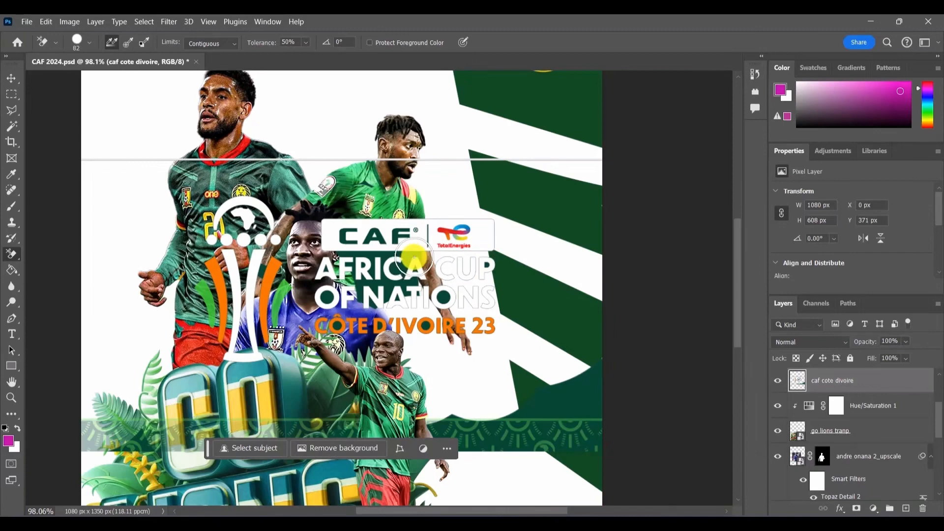
- Set the Background Eraser to 71 px and clear the green remnants in and around the AFRICA lettering below the CAF badge
left_click(89, 43)
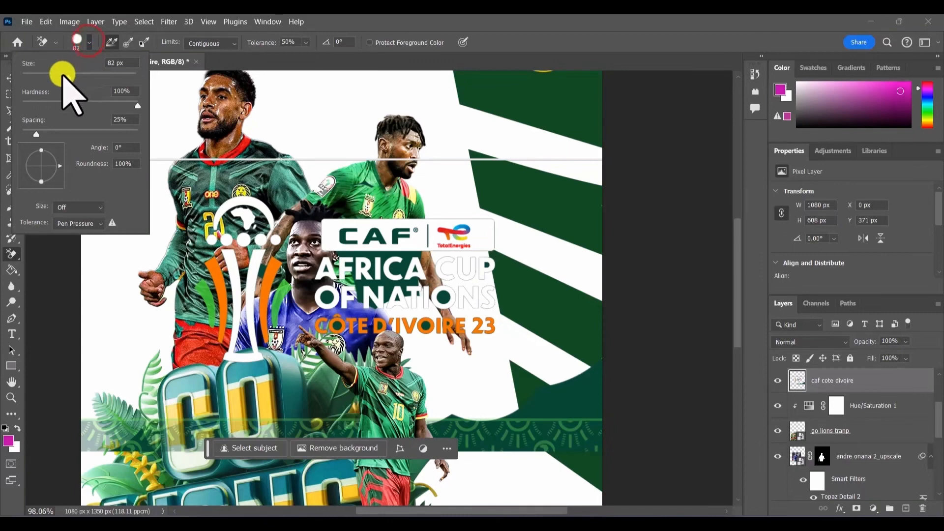
left_click(63, 73)
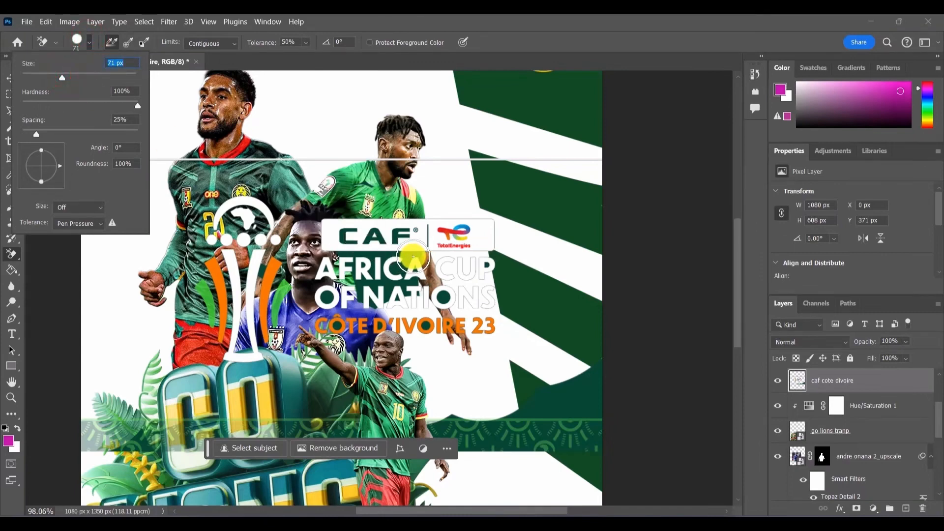
left_click(413, 256)
left_click_drag(413, 256, 393, 270)
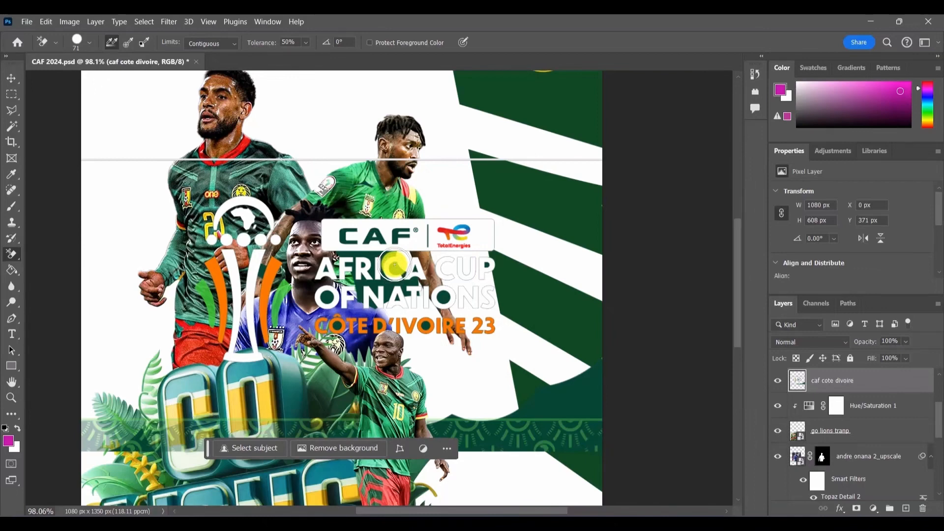
mouse_move(395, 264)
left_mouse_down()
mouse_move(352, 253)
mouse_move(363, 264)
mouse_move(386, 258)
mouse_move(354, 222)
mouse_move(388, 297)
left_mouse_up()
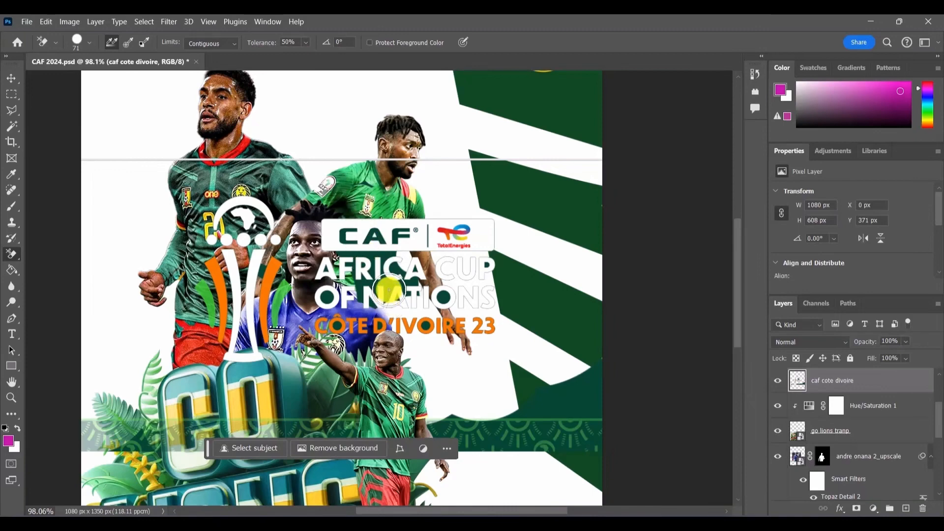
- Set the Background Eraser to 106 px and erase the green left around the OF NATIONS lettering
left_click(89, 43)
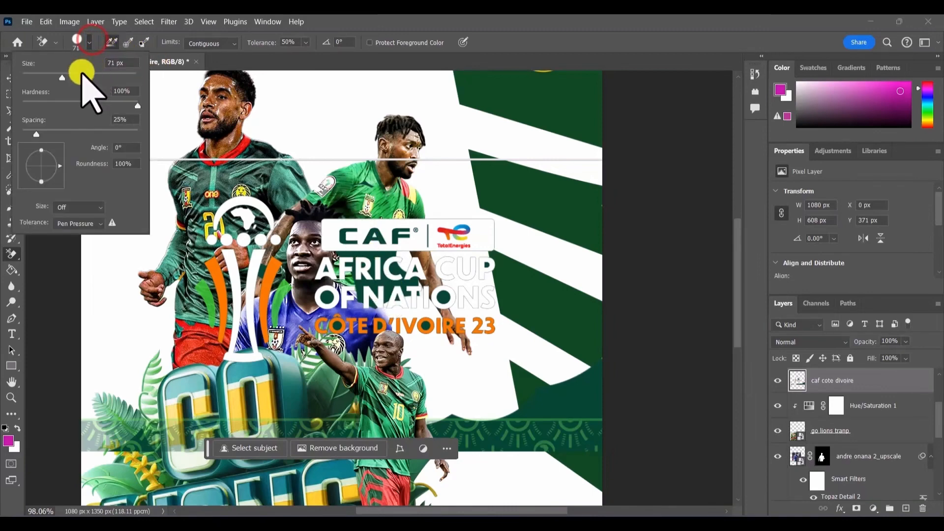
left_click(82, 72)
left_click(373, 284)
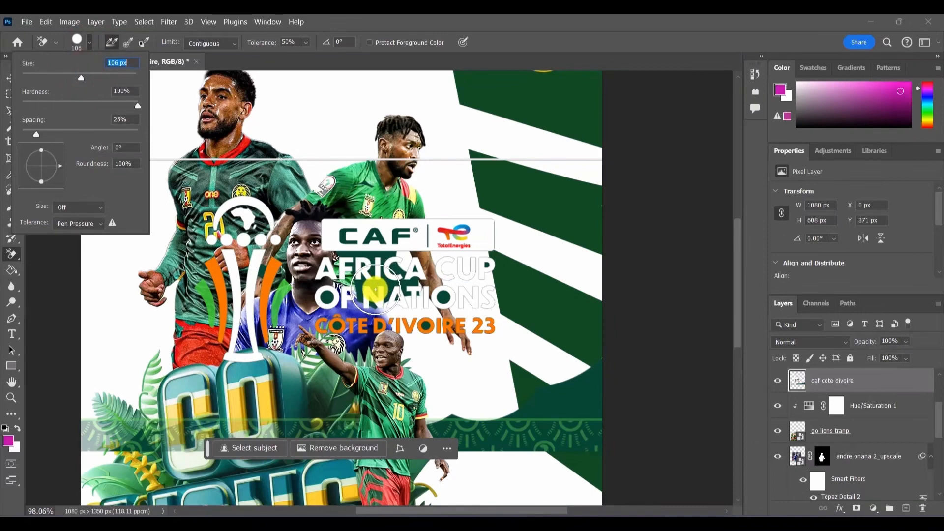
left_click_drag(375, 289, 375, 303)
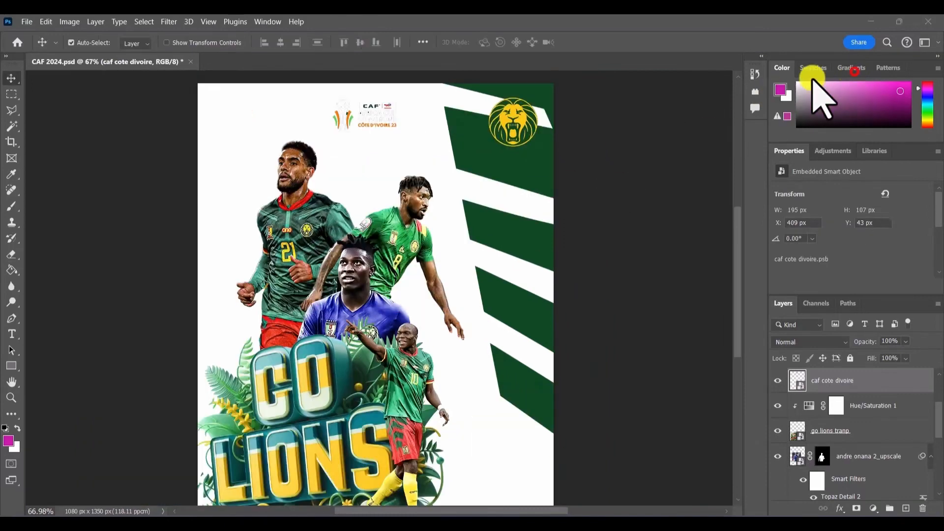
- Place the caf bg cote divoire image as an embedded layer directly above the Background layer
scroll(413, 133, "up", 1)
left_click(391, 120)
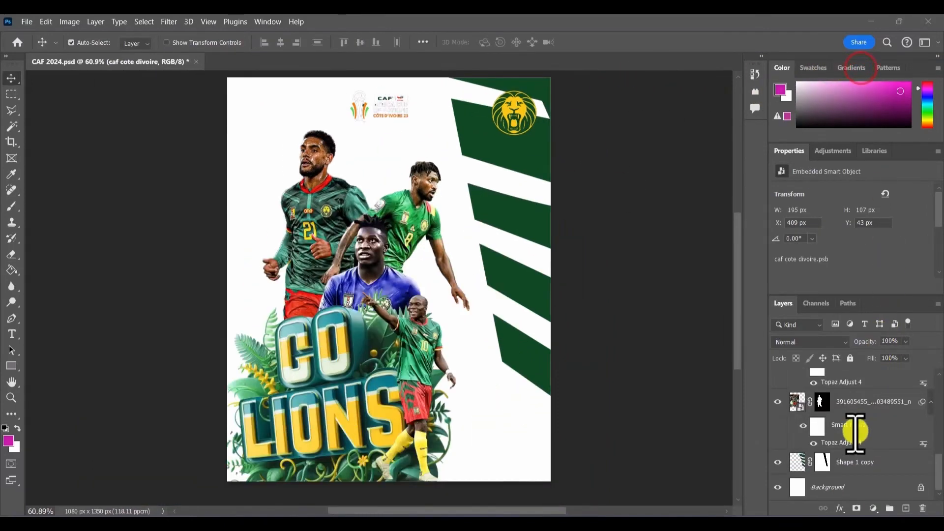
left_click(844, 486)
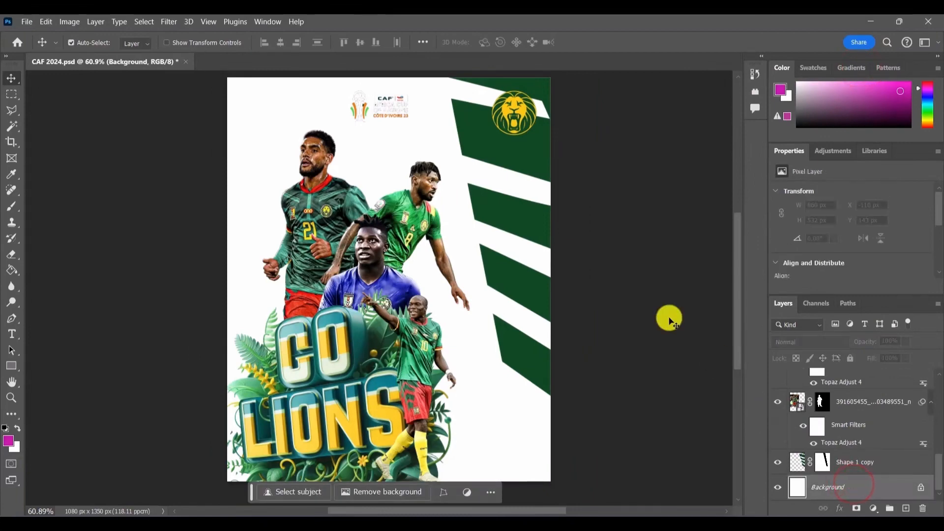
left_click(27, 21)
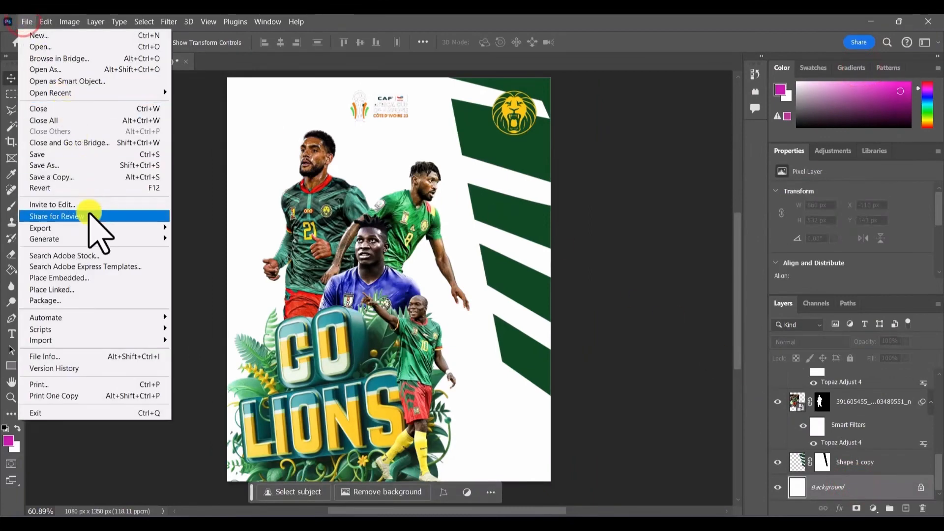
left_click(85, 278)
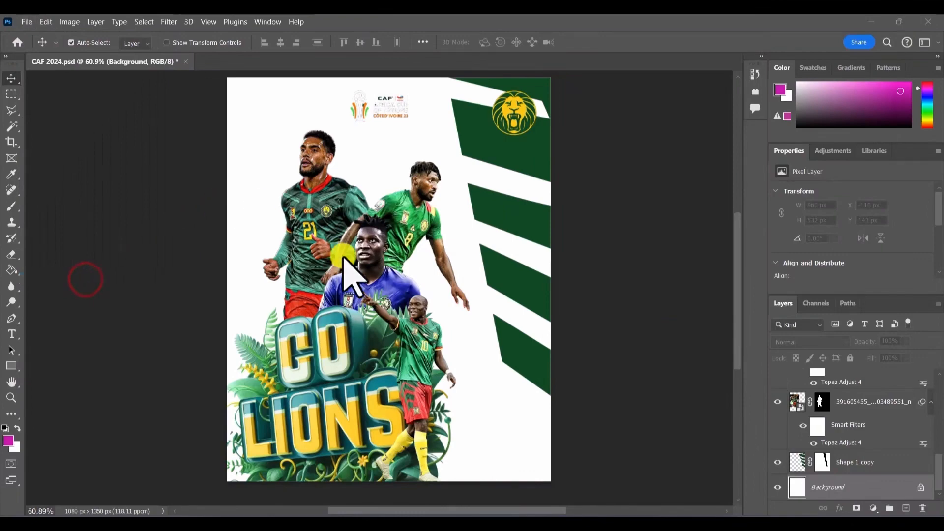
scroll(365, 250, "down", 5)
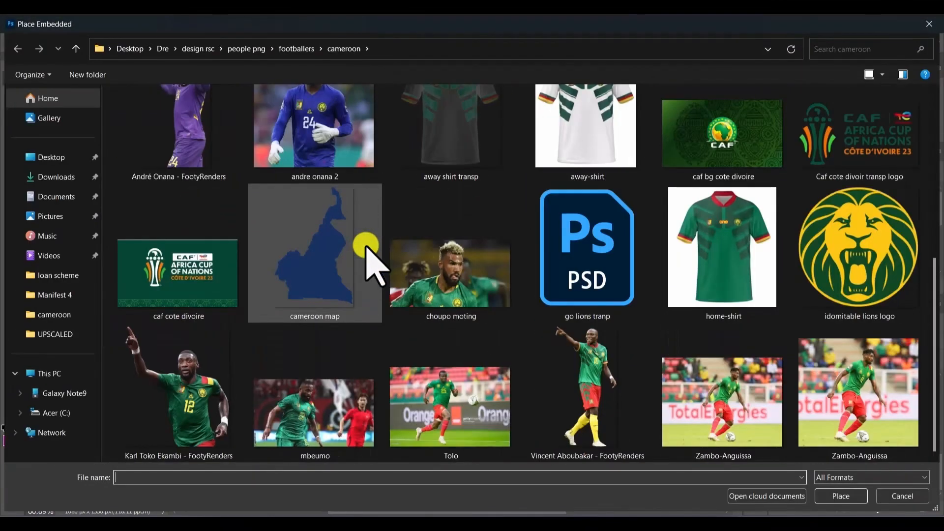
scroll(270, 294, "up", 1)
left_click(694, 182)
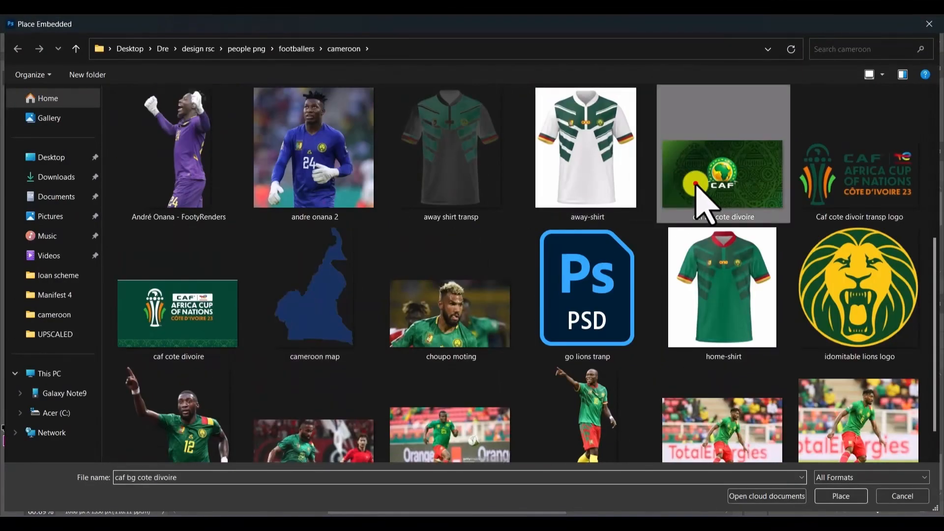
left_click(841, 495)
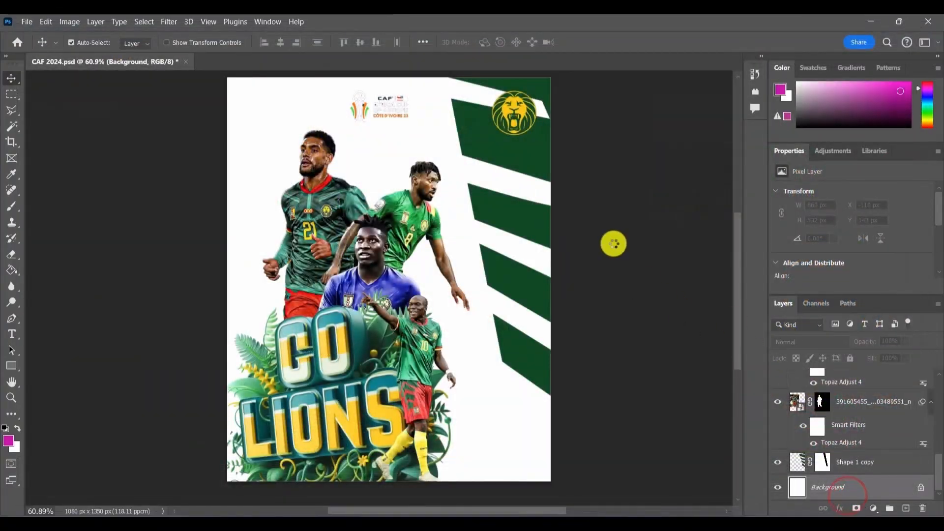
- Scale the placed caf bg cote divoire image to 66.11% so it covers the whole canvas, and commit the transform
left_click_drag(388, 188, 395, 79)
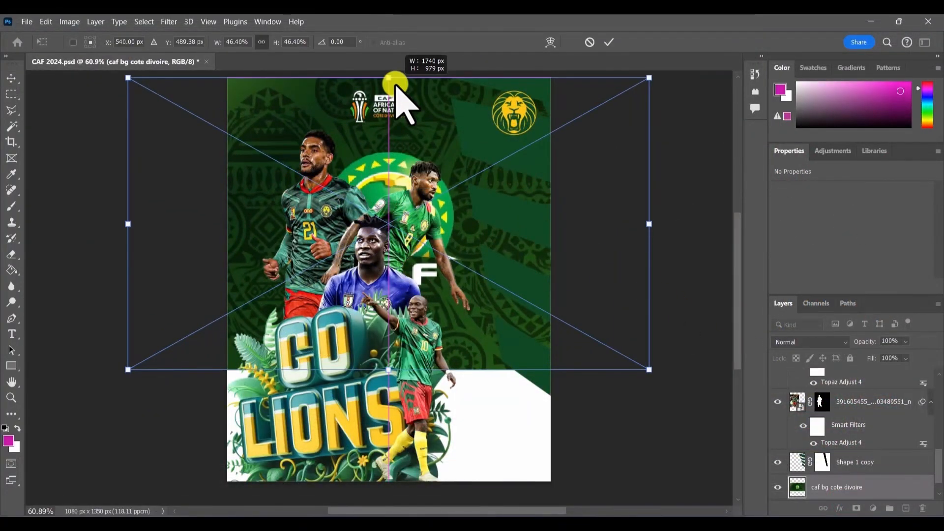
left_click_drag(389, 370, 384, 489)
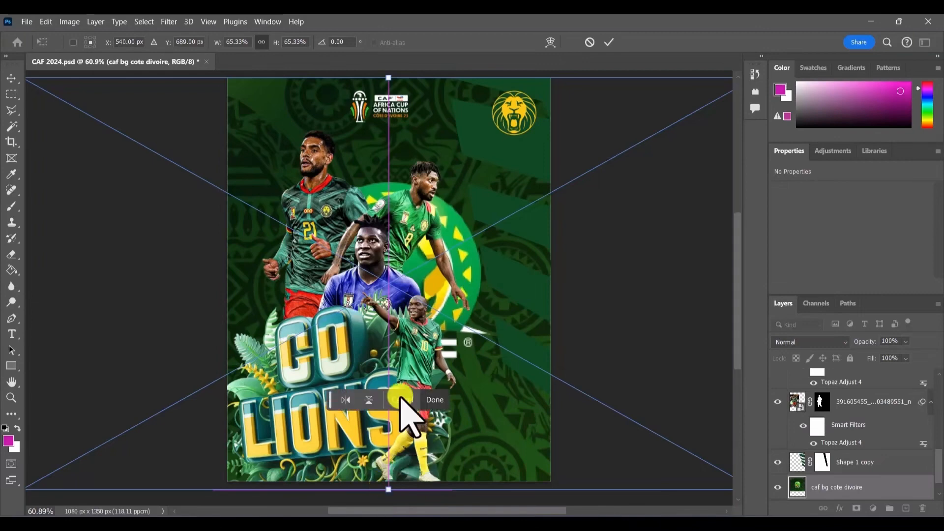
scroll(403, 319, "up", 1)
left_click_drag(393, 82, 390, 88)
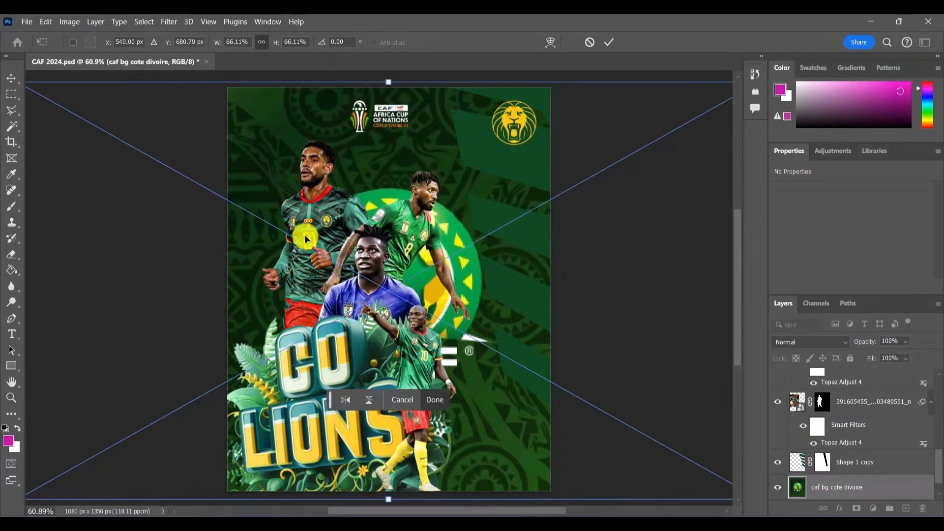
scroll(384, 393, "down", 1)
left_click(431, 401)
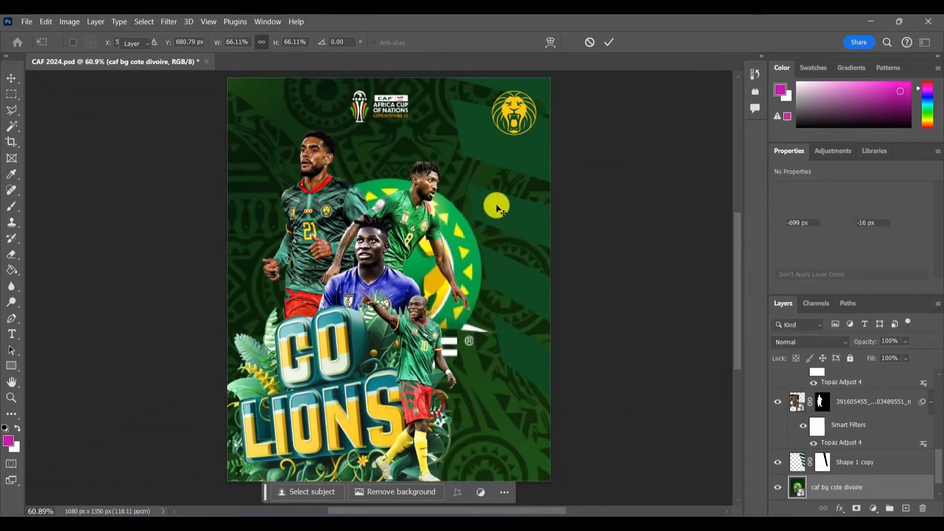
scroll(443, 303, "up", 1)
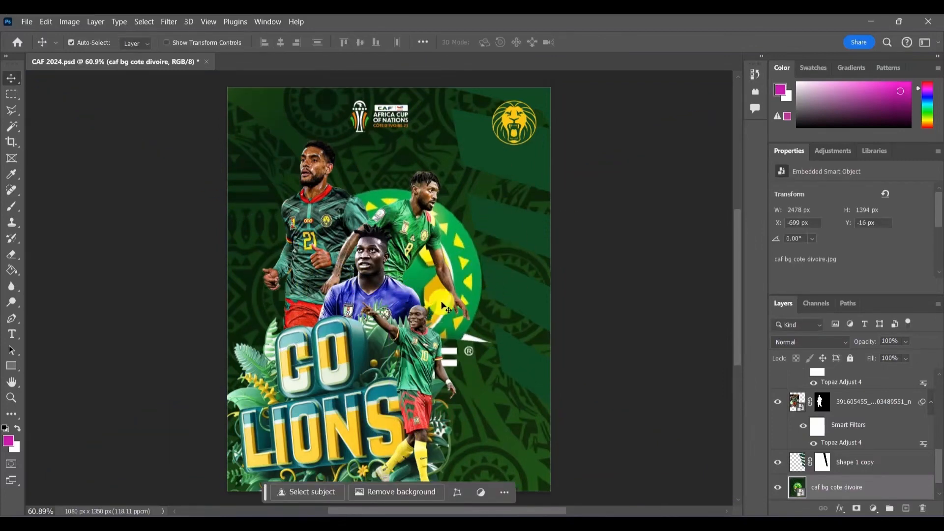
scroll(442, 302, "down", 2)
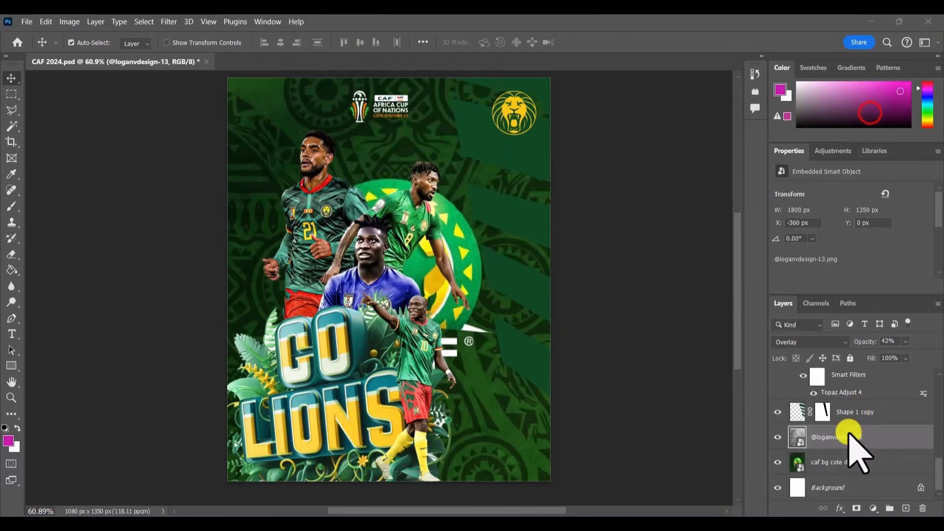
- Lock the overlay texture layer, the Shape 1 copy stripes and the caf bg cote divoire layer
left_click(843, 444)
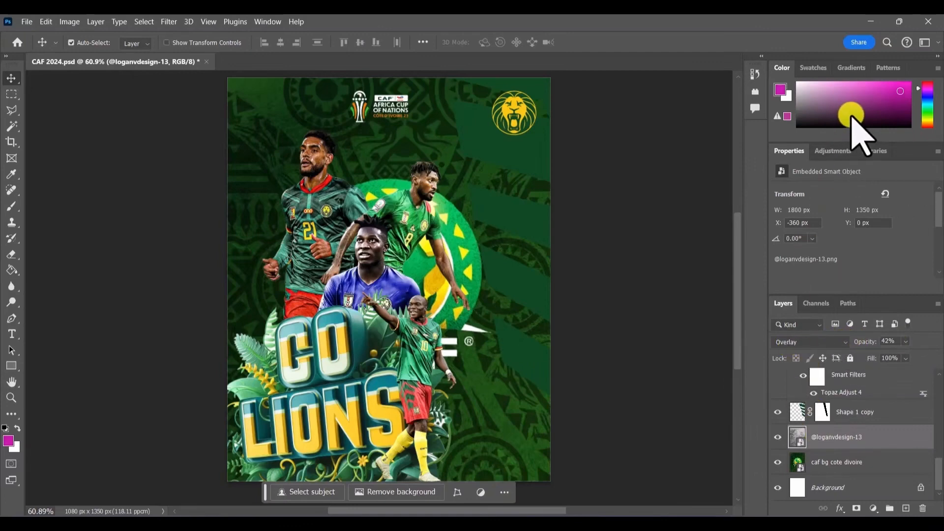
left_click(850, 358)
left_click(869, 414)
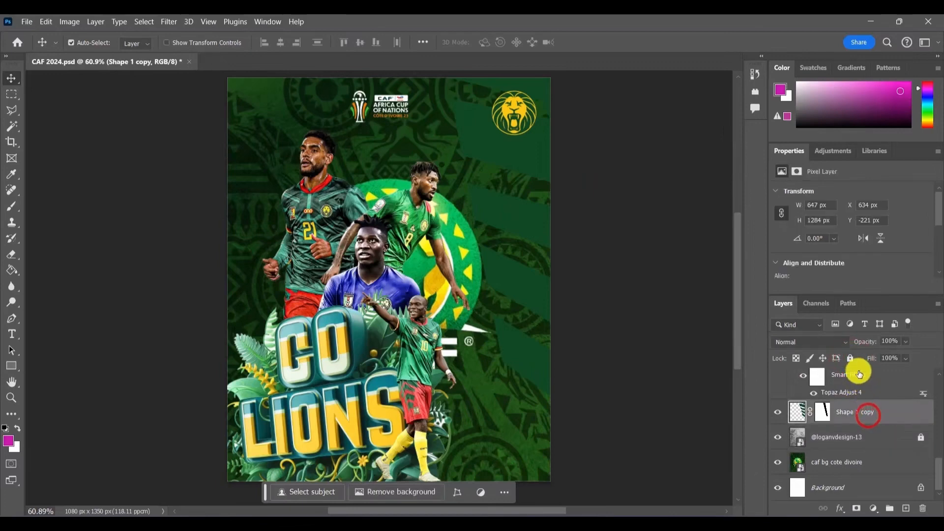
left_click(850, 358)
left_click(853, 463)
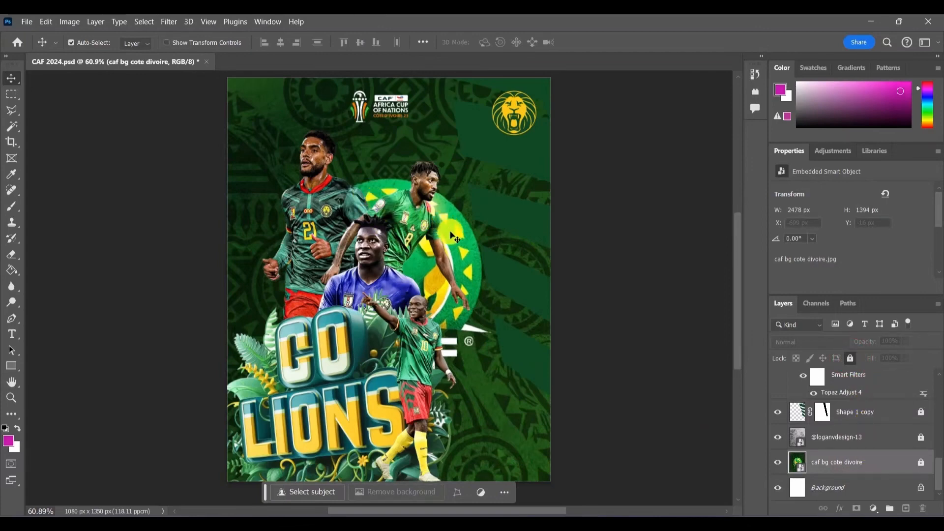
- Select the four players and the GO LIONS lettering together and move them horizontally about 150 px to the right
left_click_drag(268, 151, 415, 392)
left_click_drag(353, 341, 398, 341)
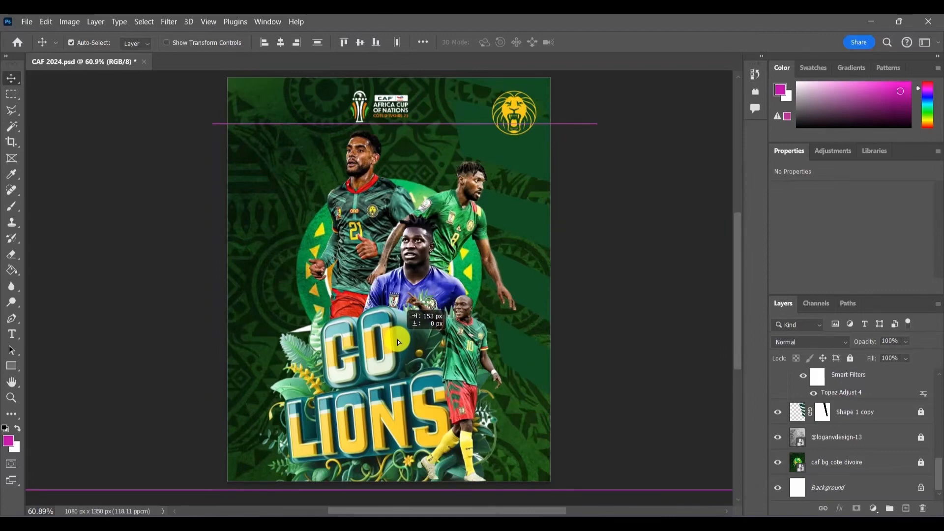
left_click_drag(397, 339, 397, 339)
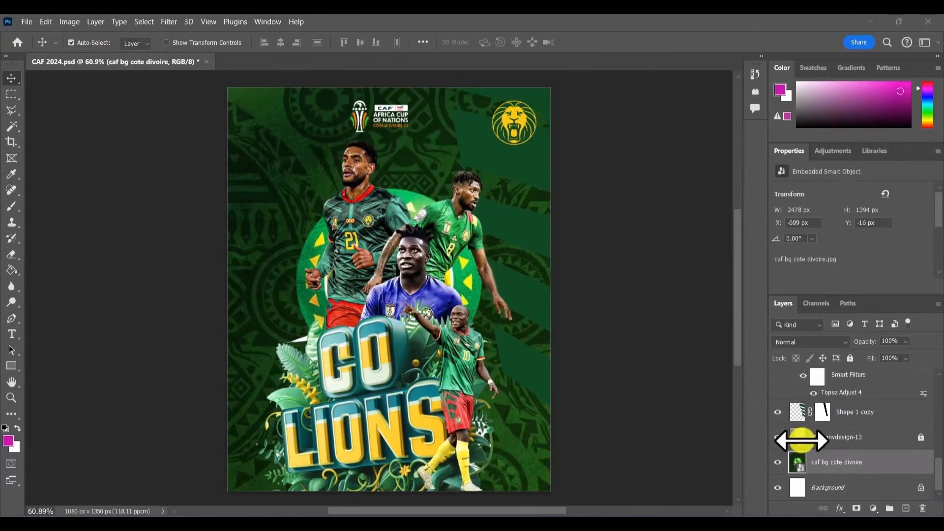
left_click(821, 452)
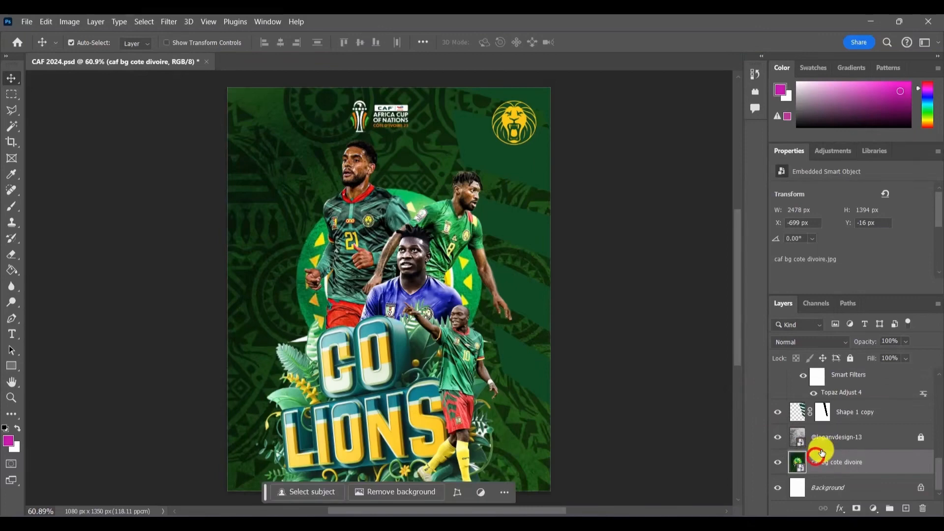
left_click(774, 439)
left_click(774, 439)
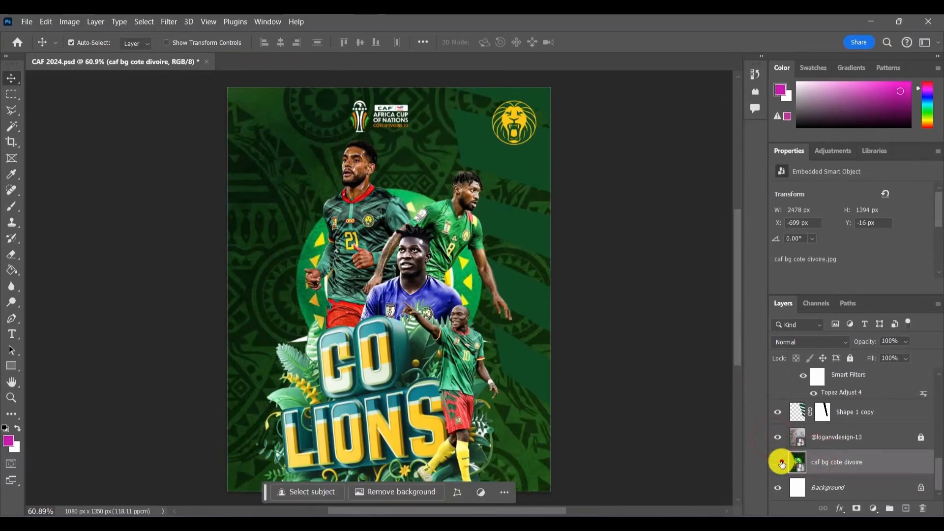
left_click(779, 463)
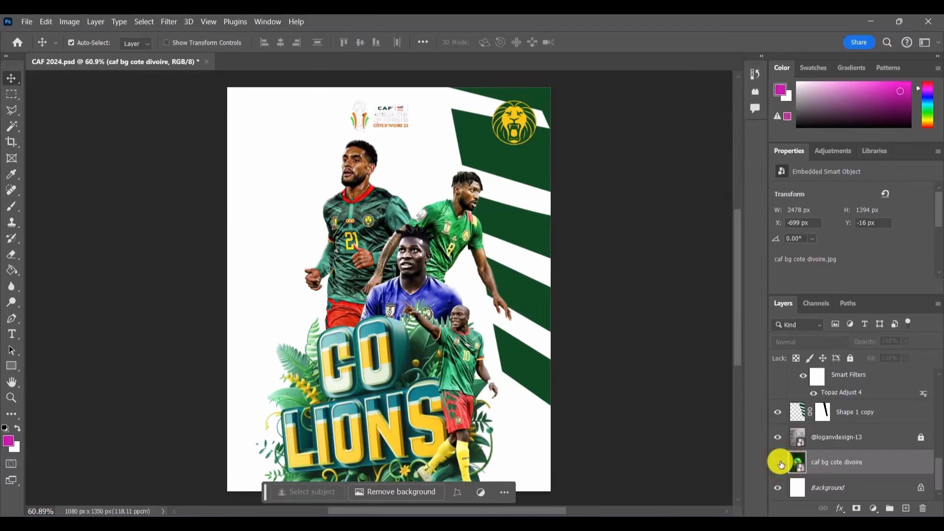
left_click(780, 463)
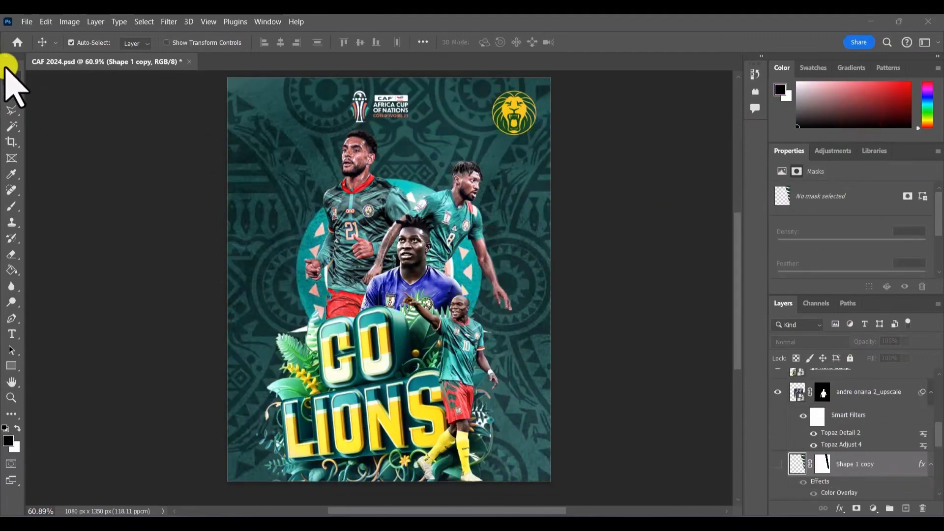
- Preview the colour-graded poster with the Shape 1 copy stripes shown and hidden
left_click(11, 75)
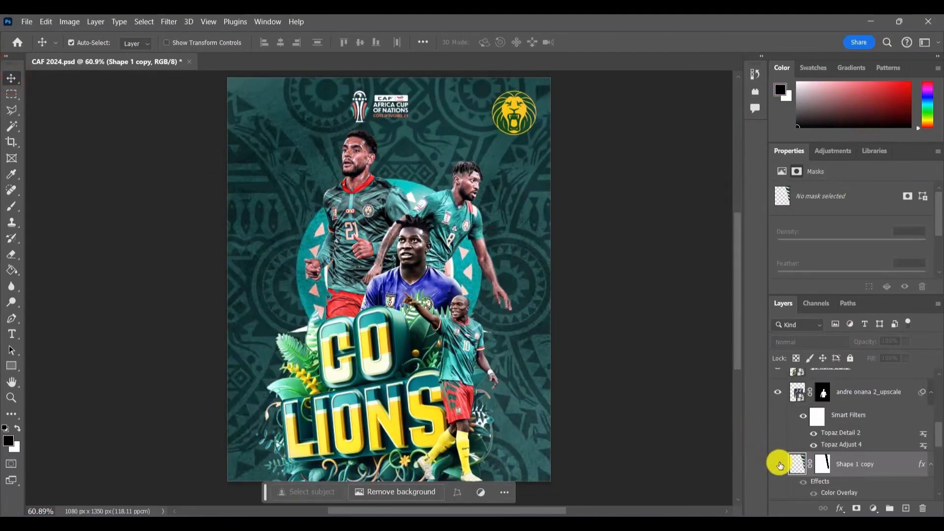
left_click(779, 463)
left_click(779, 463)
scroll(514, 175, "down", 1)
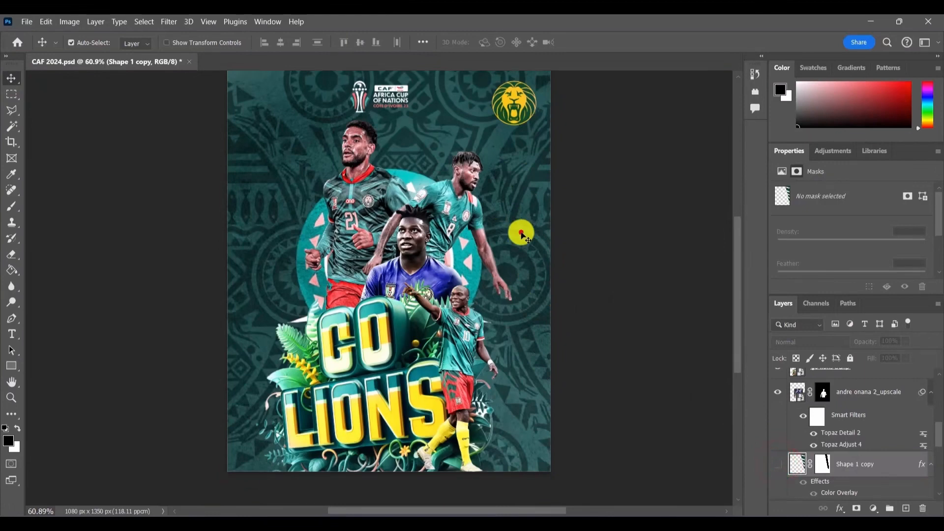
left_click(521, 231)
scroll(511, 215, "up", 1)
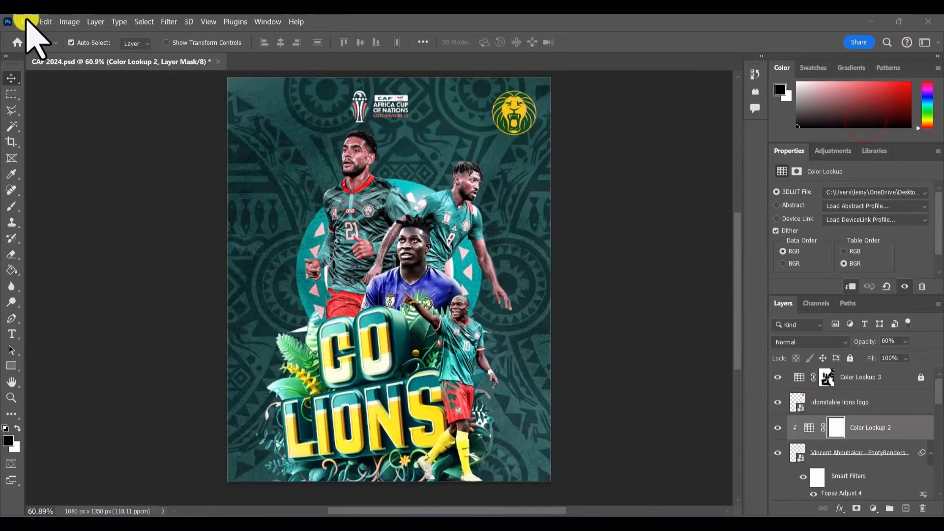
- Place the UHYqCy6-lion-face-wallpaper image from Downloads as an embedded layer directly above Color Lookup 2
left_click(27, 22)
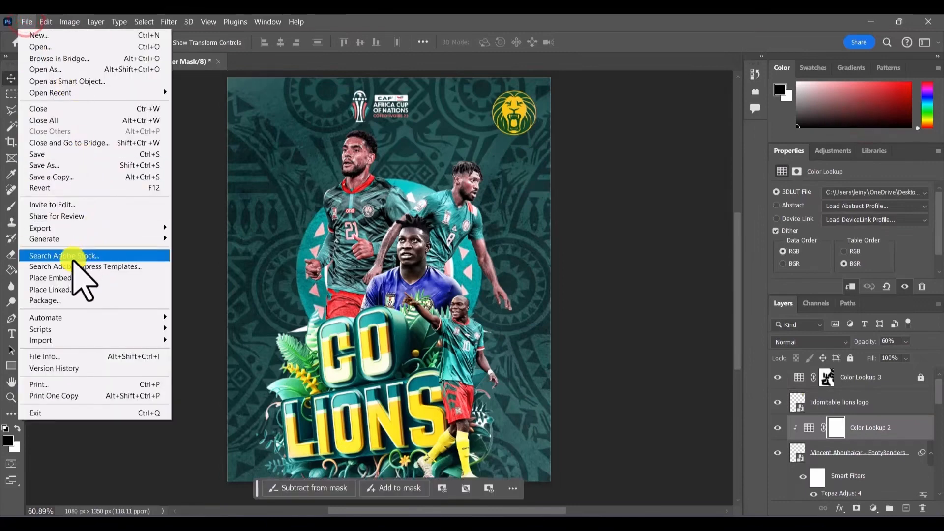
left_click(65, 273)
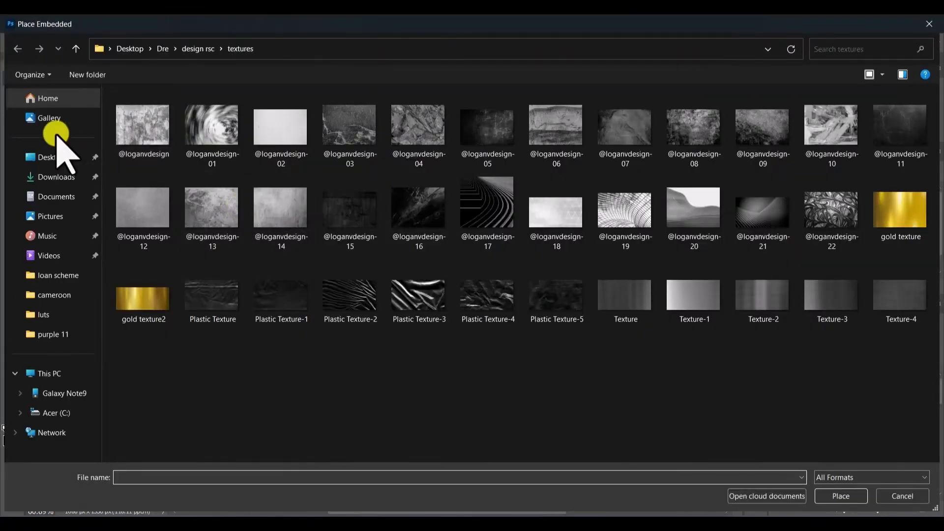
left_click(53, 177)
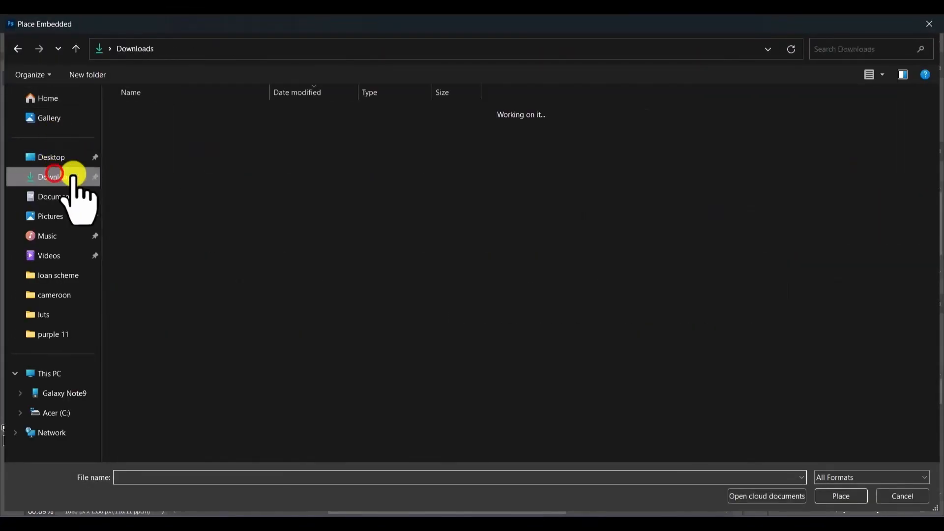
left_click(769, 169)
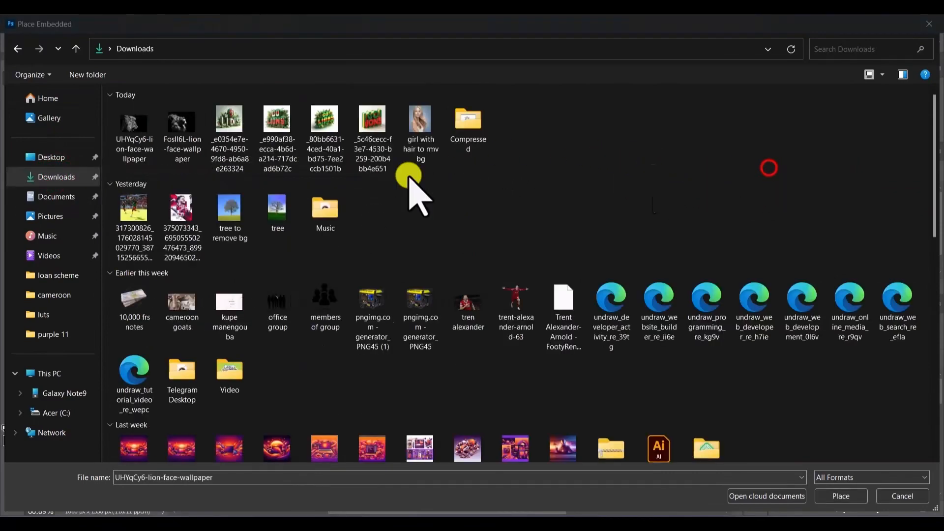
left_click(132, 128)
left_click(831, 496)
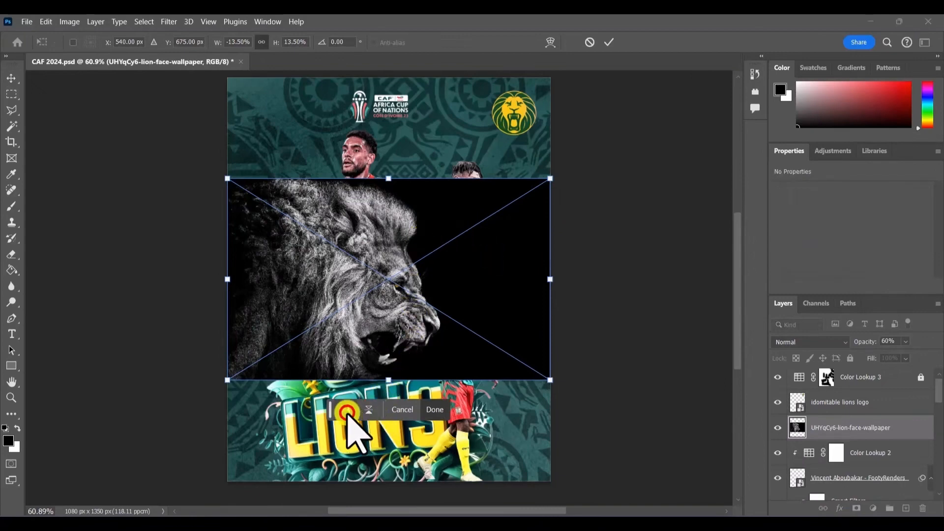
- Flip the placed lion image horizontally, move it about 285 px left and 59 px up, and commit the transform
left_click(346, 410)
left_click_drag(467, 273, 384, 270)
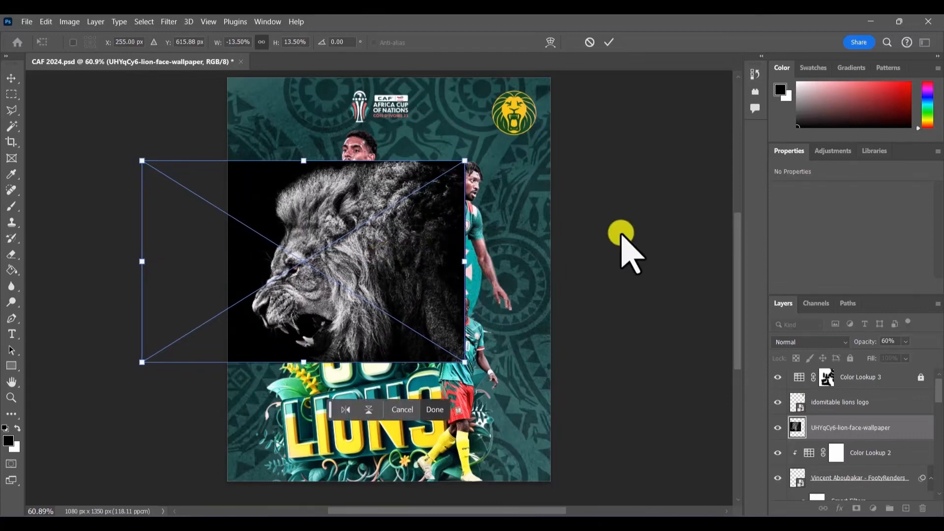
left_click(434, 409)
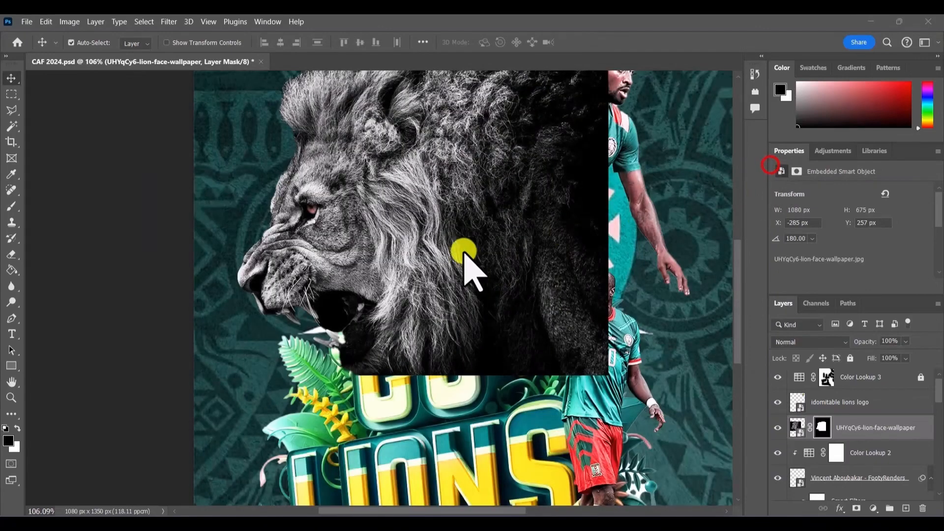
left_click(464, 251)
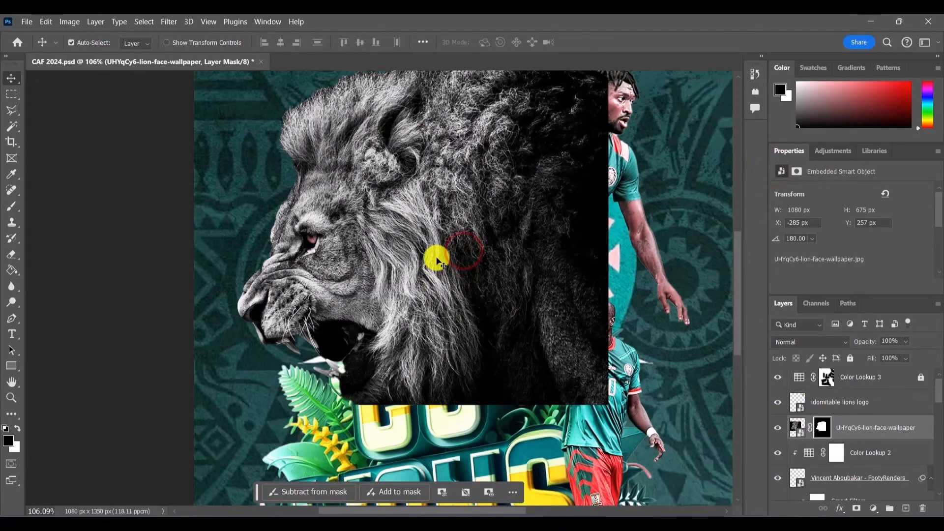
key("super")
key("Tab")
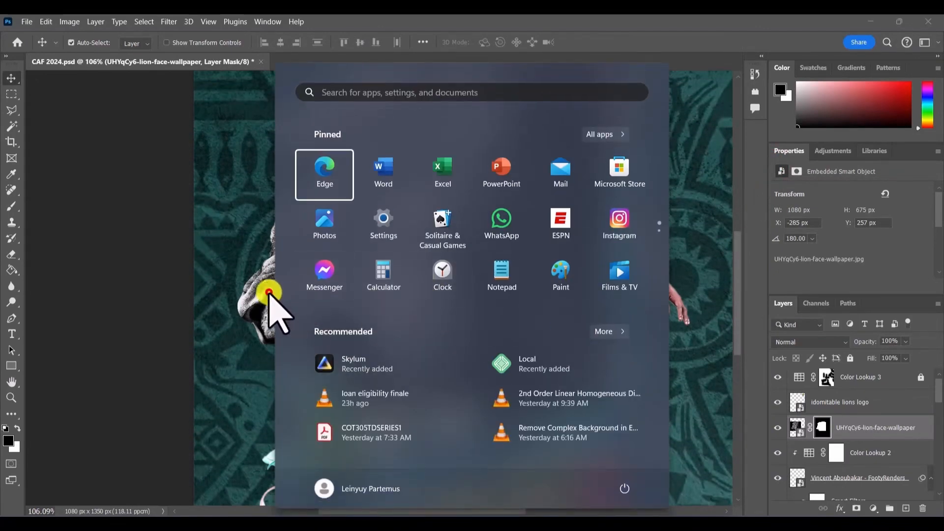
left_click(269, 289)
- Paint black on the lion's layer mask with a 14 px Soft Round brush to hide the dark area inside its open mouth
scroll(413, 298, "up", 5)
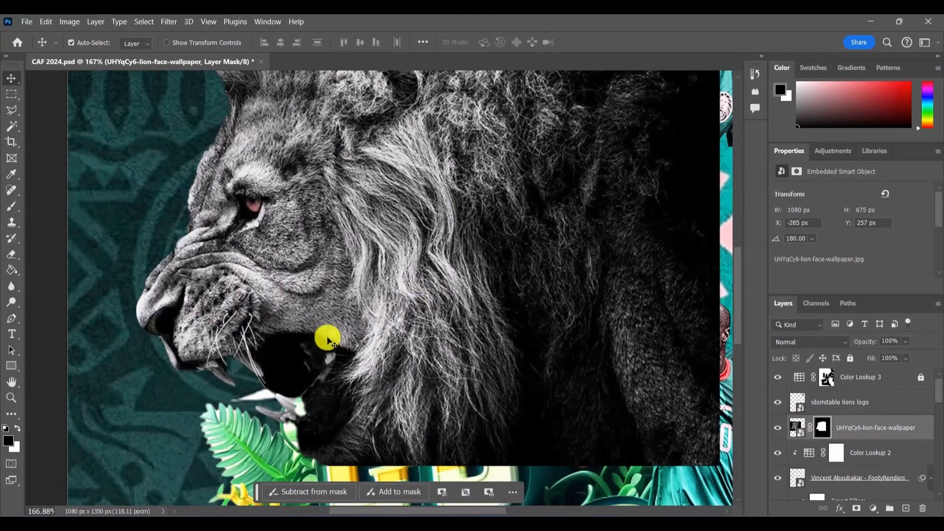
scroll(327, 339, "up", 4)
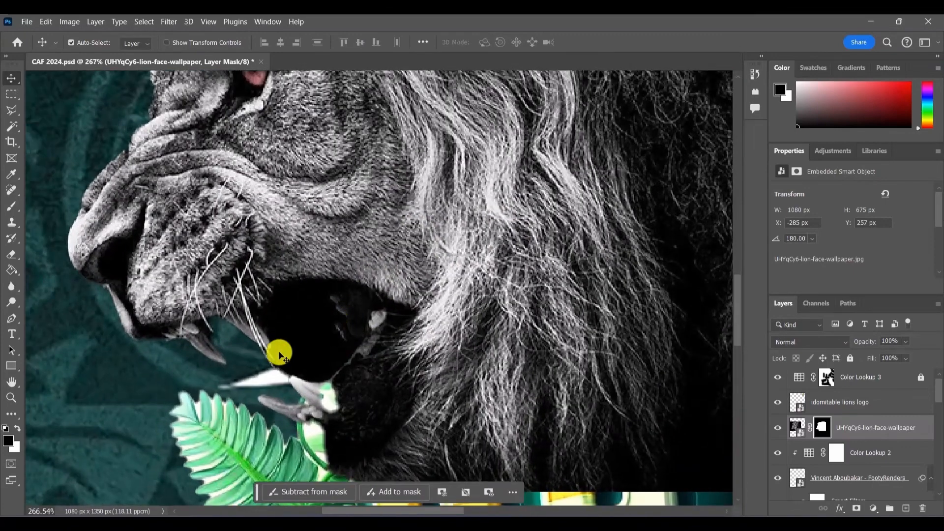
left_click(12, 207)
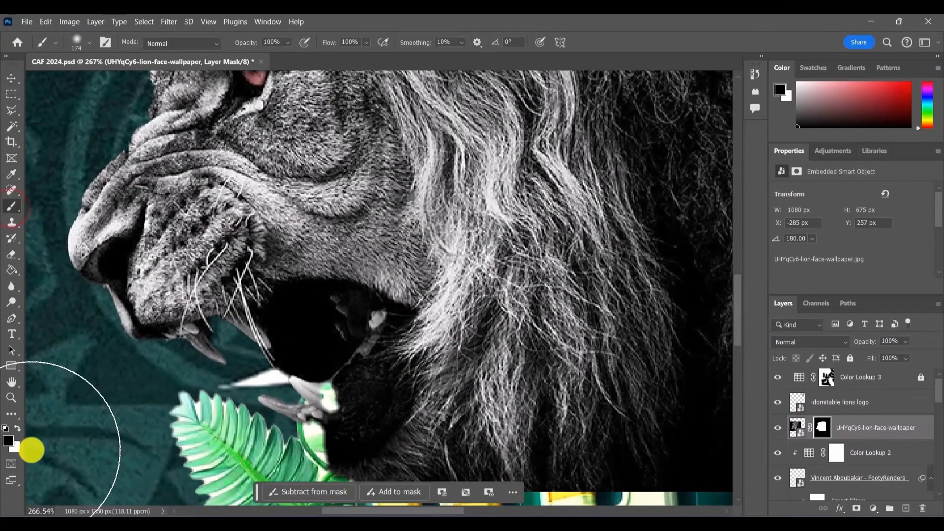
left_click(78, 42)
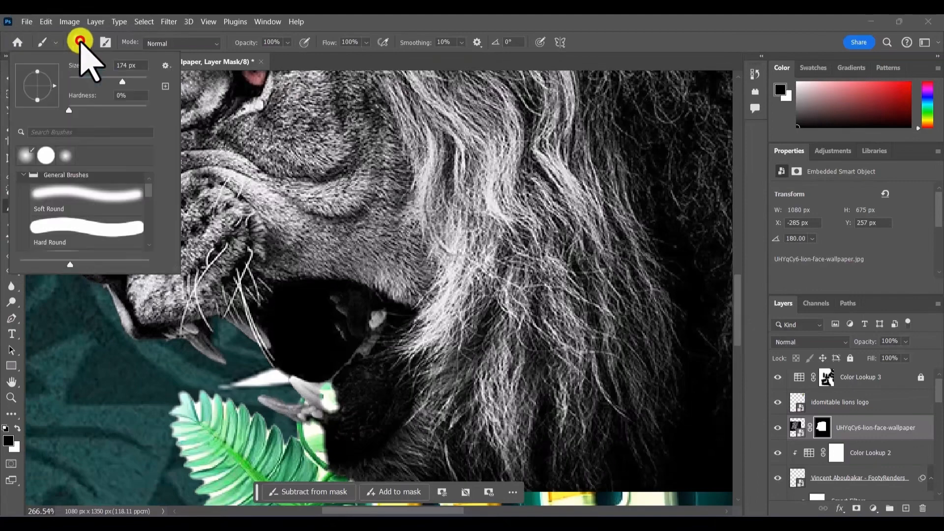
mouse_move(96, 79)
left_mouse_down()
mouse_move(183, 135)
mouse_move(80, 80)
left_mouse_up()
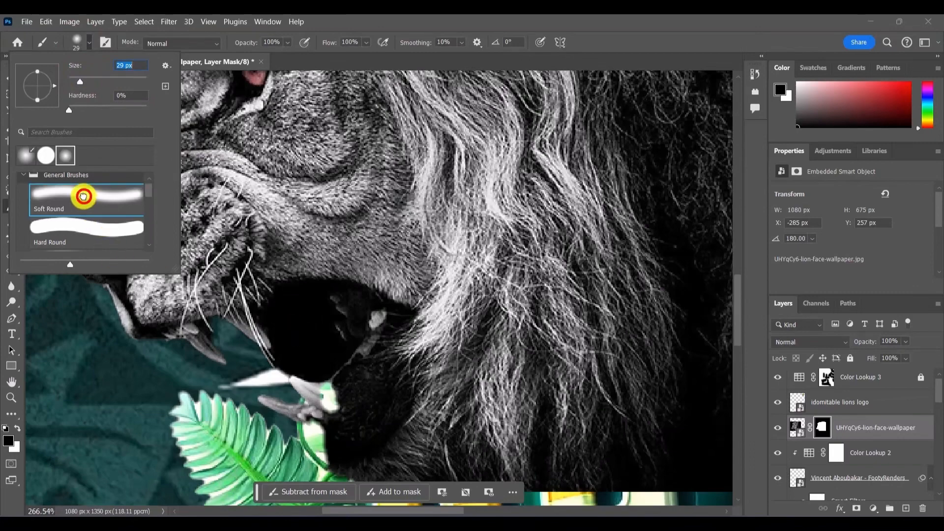
left_click(74, 80)
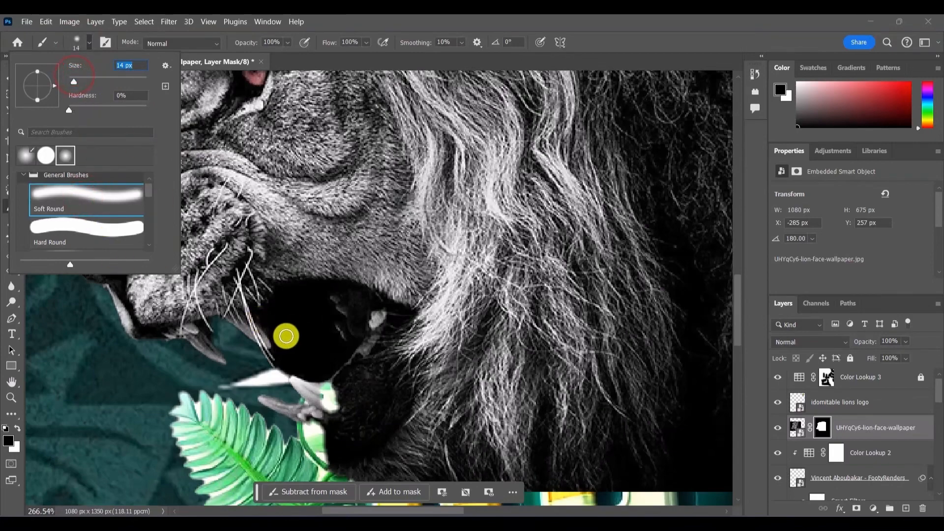
key("Return")
scroll(280, 358, "up", 5)
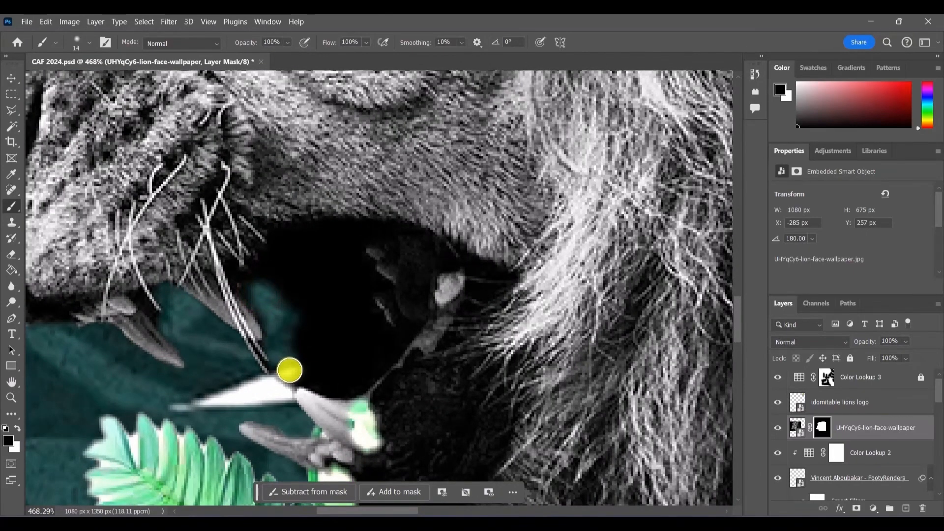
mouse_move(295, 358)
left_mouse_down()
mouse_move(305, 320)
mouse_move(285, 295)
left_mouse_up()
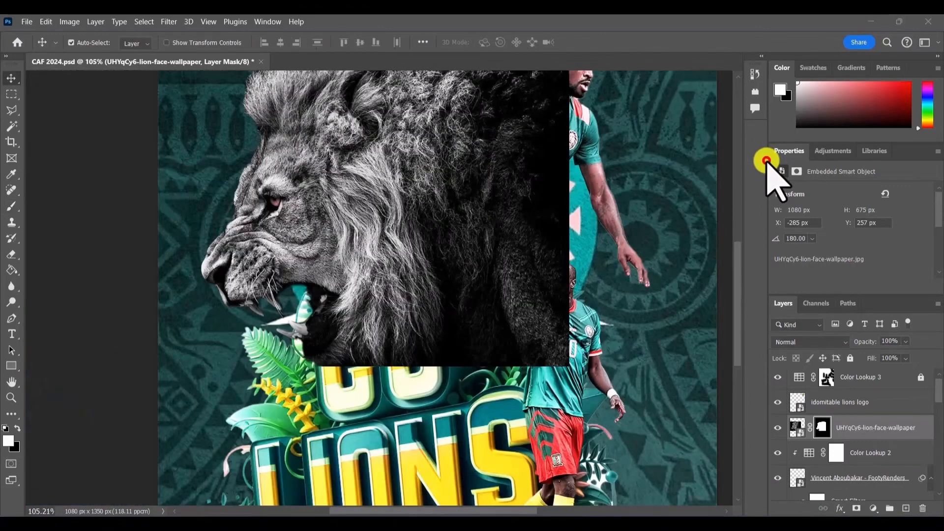
left_click(436, 227)
scroll(413, 220, "down", 2)
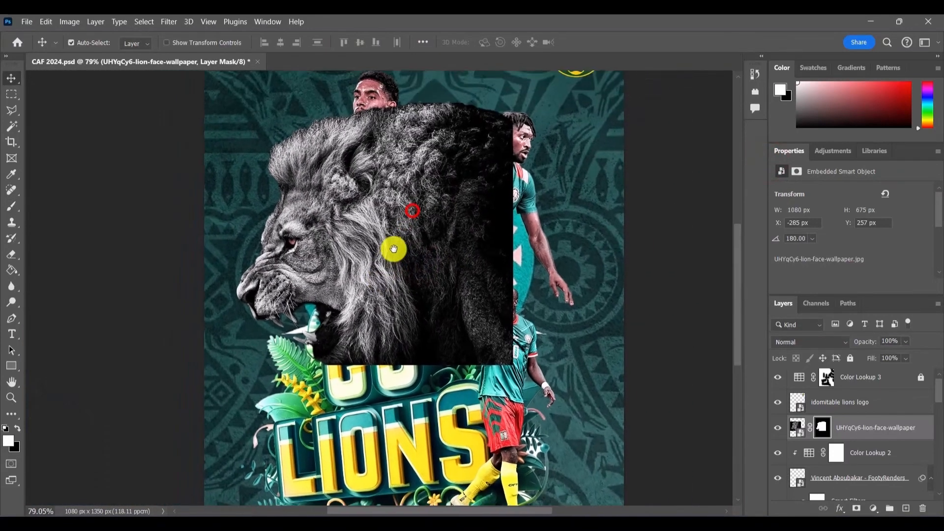
left_click_drag(401, 242, 401, 255)
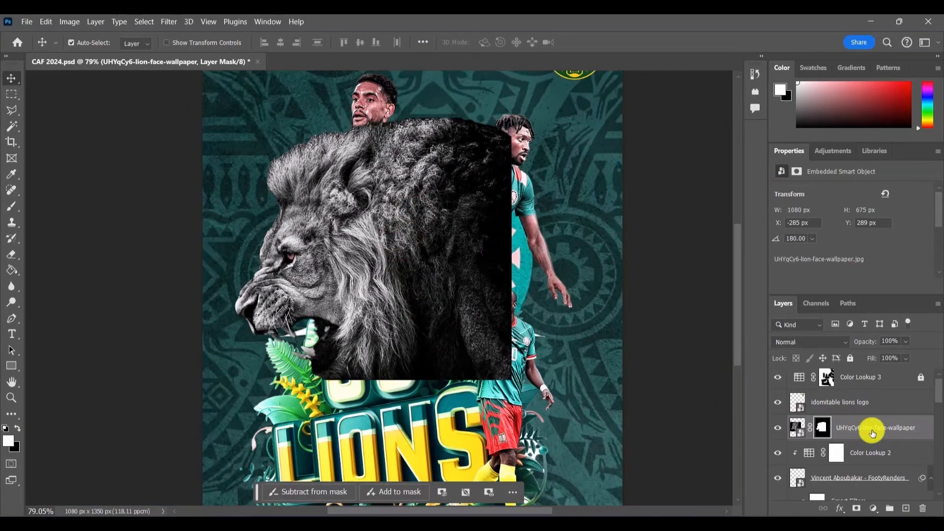
left_click_drag(873, 433, 866, 460)
scroll(861, 442, "down", 2)
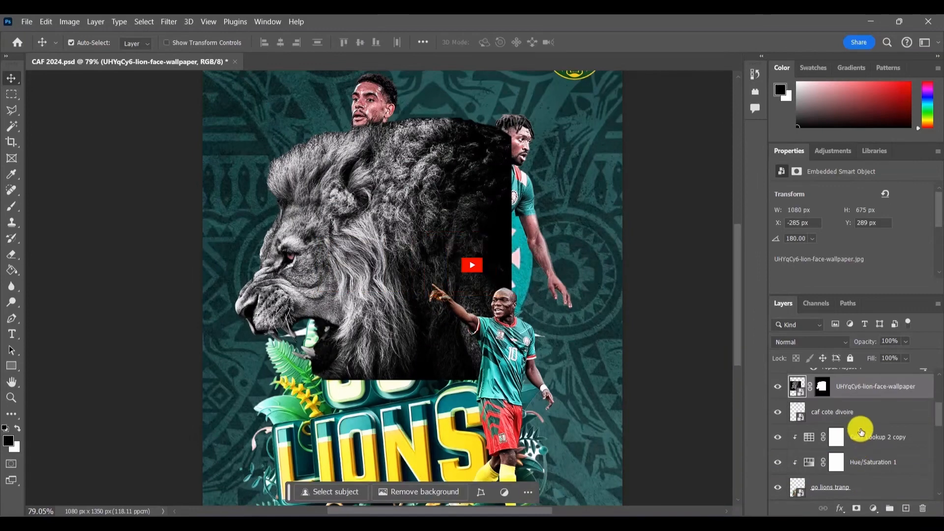
left_click_drag(858, 389, 861, 429)
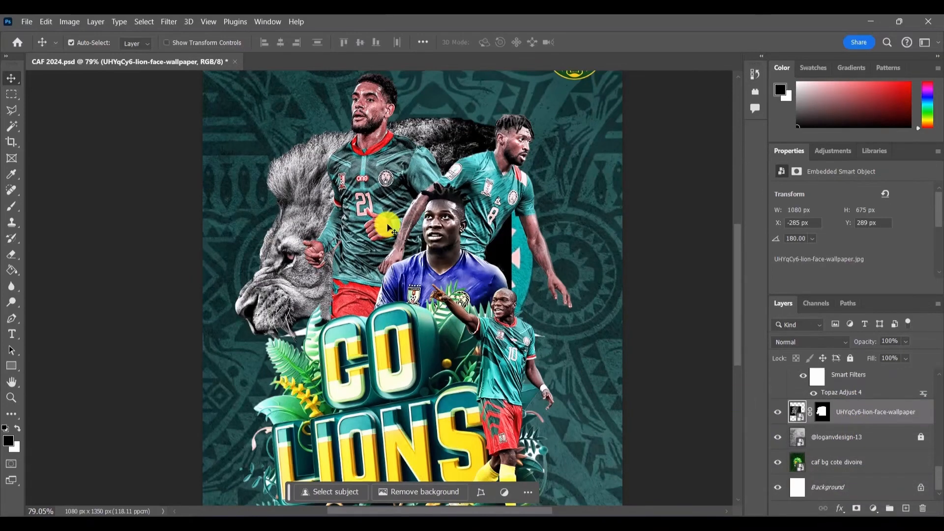
- Move the lion higher behind the players, rotate it about 27° clockwise with Free Transform, and adjust its position
left_click_drag(310, 183, 300, 159)
key("ctrl+t")
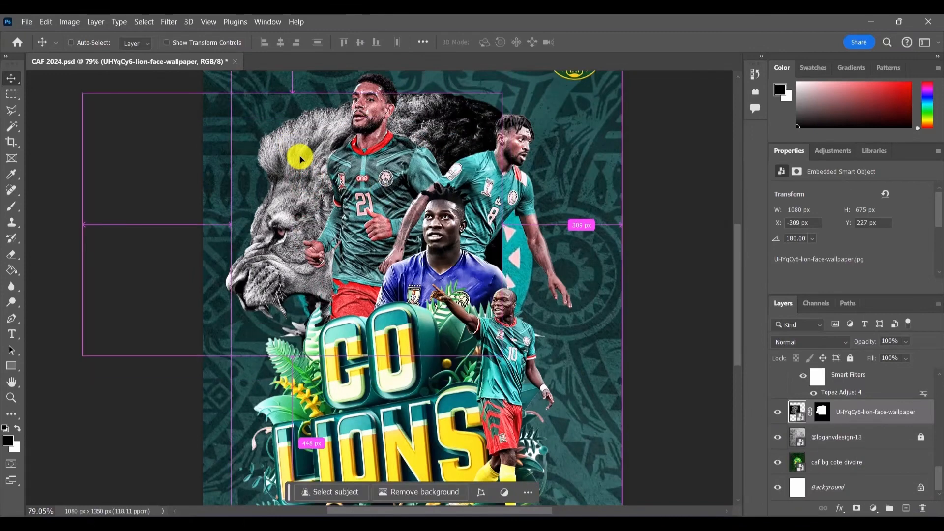
left_click_drag(512, 86, 529, 206)
left_click_drag(260, 253, 284, 239)
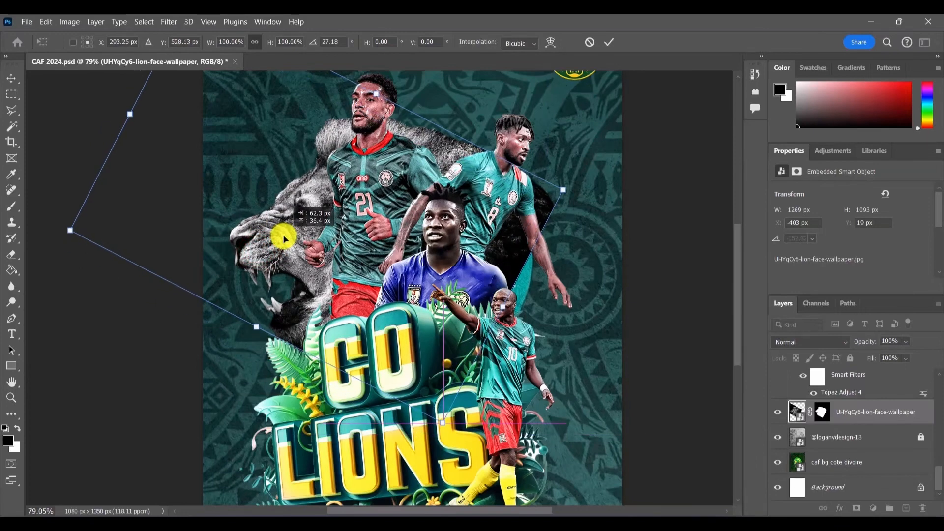
left_click_drag(281, 239, 279, 240)
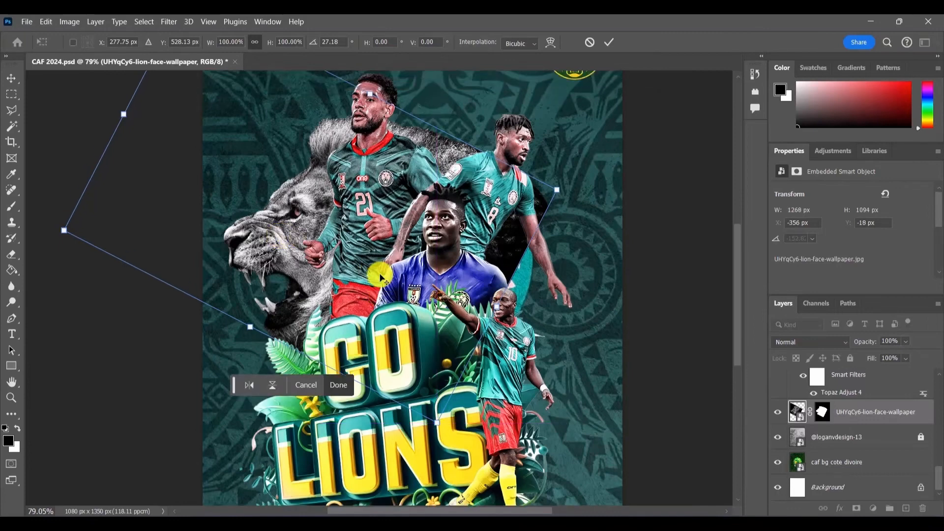
- Rotate the roaring lion to about 48° with Free Transform, enlarge it to about 122%, and reposition it behind the players
scroll(379, 277, "down", 3)
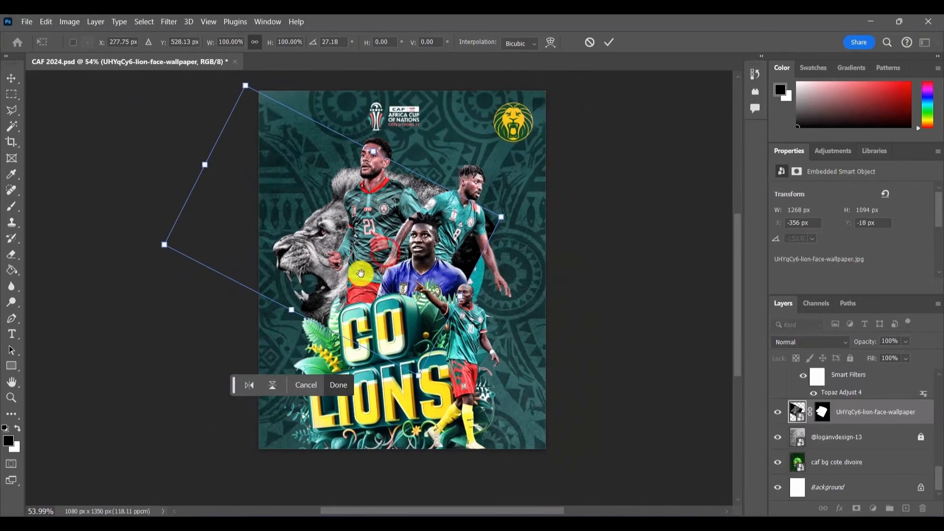
left_click_drag(363, 266, 350, 281)
left_click_drag(298, 264, 306, 224)
left_click_drag(508, 183, 500, 248)
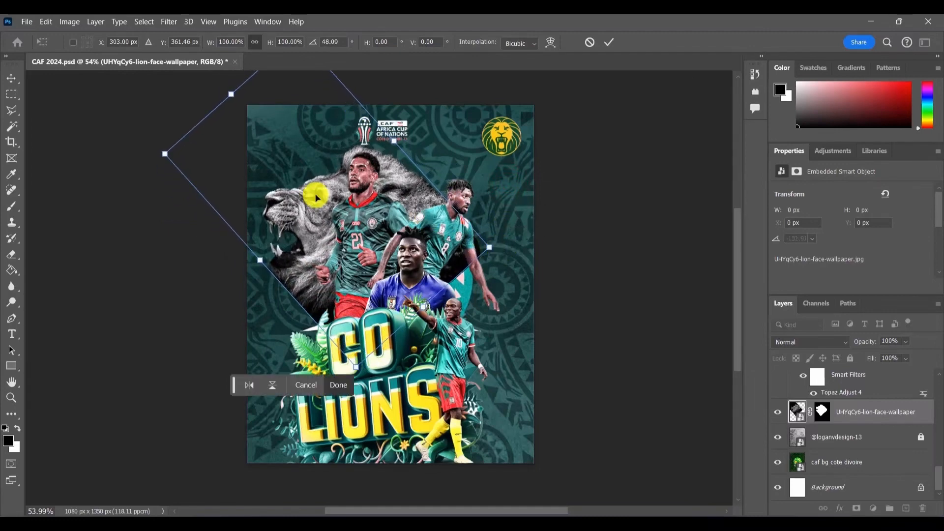
left_click_drag(316, 172, 320, 187)
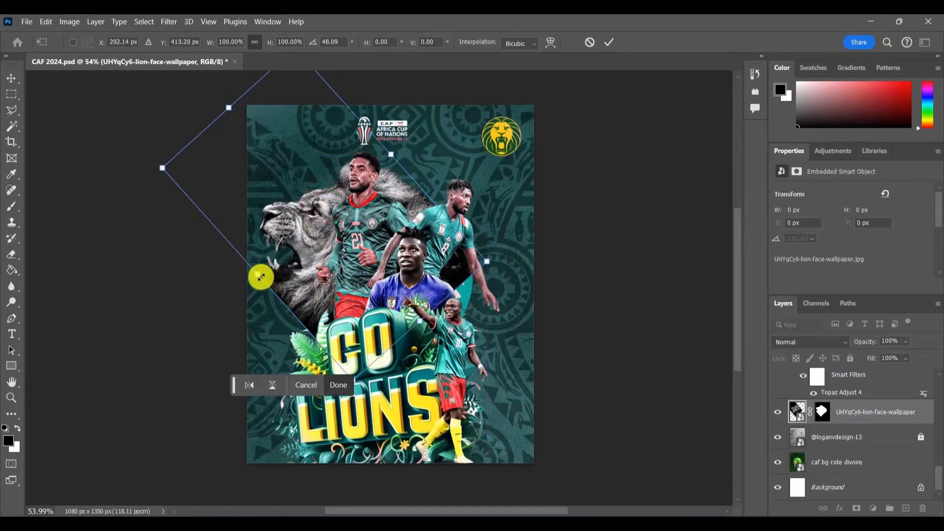
left_click_drag(260, 277, 228, 300)
left_click_drag(305, 251, 327, 253)
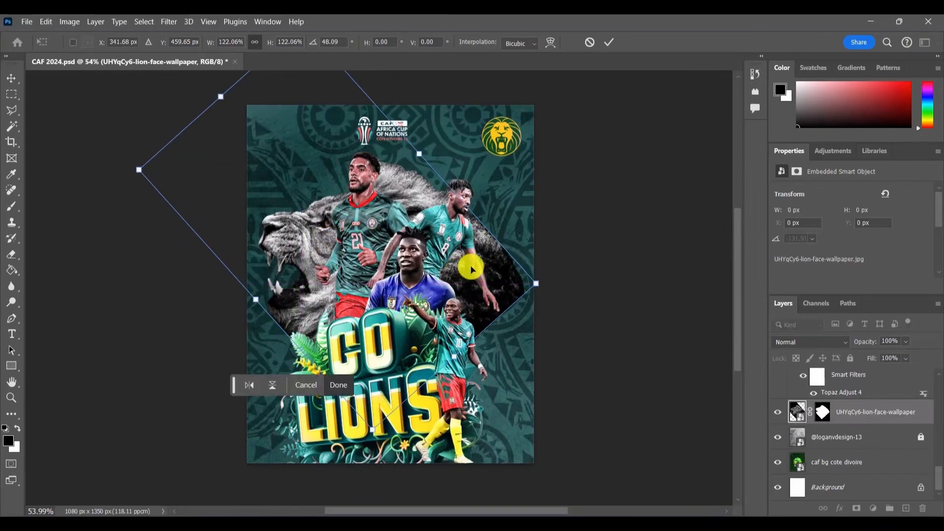
left_click_drag(536, 283, 510, 272)
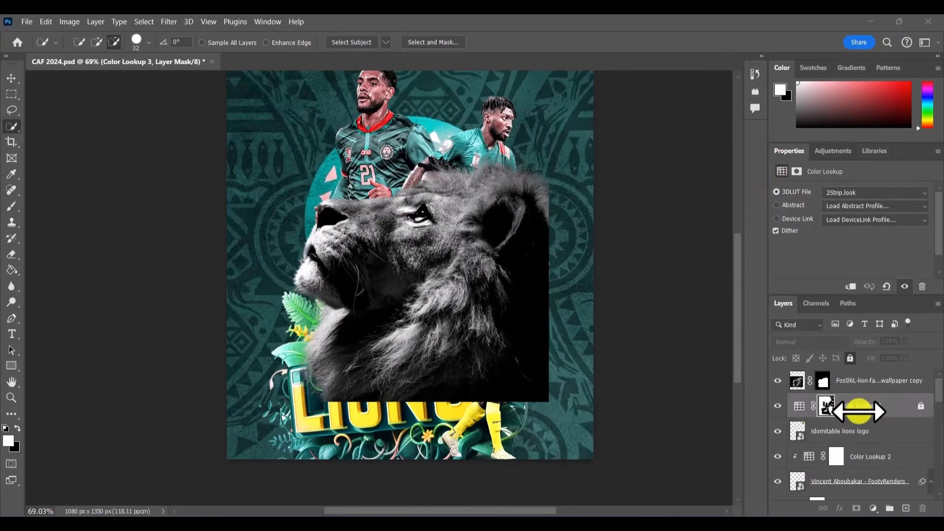
- Move the FosII6L-lion-face-wallpaper copy layer directly above 391605455_...03489551_n, then shift the lion up and left and scale it to 854 × 641 px
left_click(860, 412)
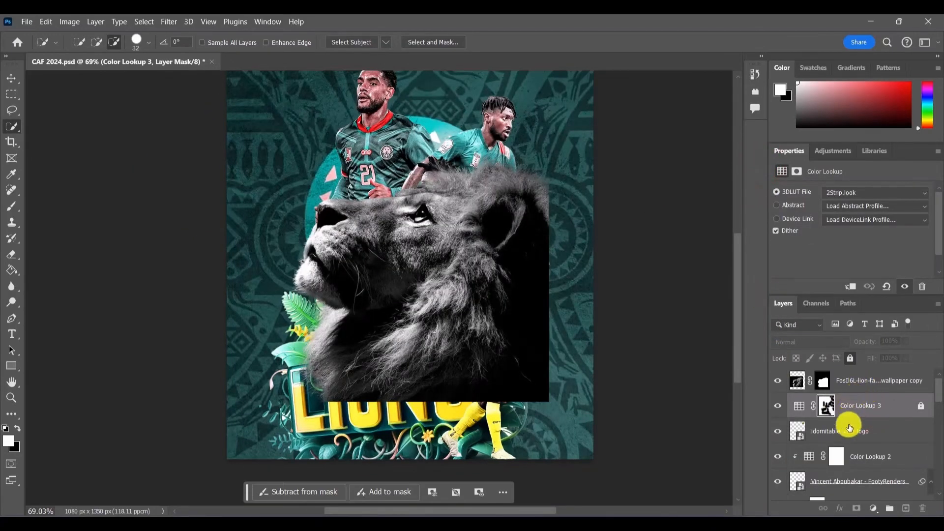
left_click_drag(842, 382, 853, 445)
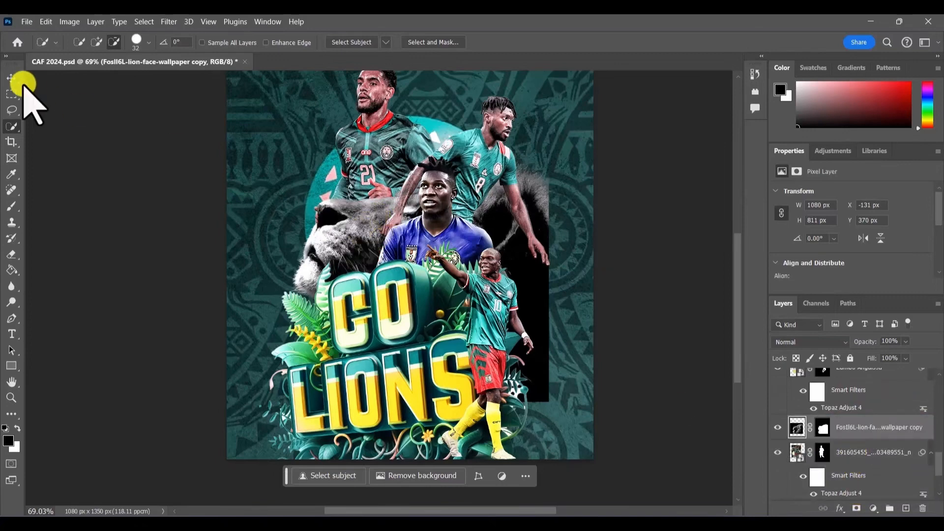
left_click(12, 78)
left_click_drag(344, 228, 293, 209)
key("ctrl+t")
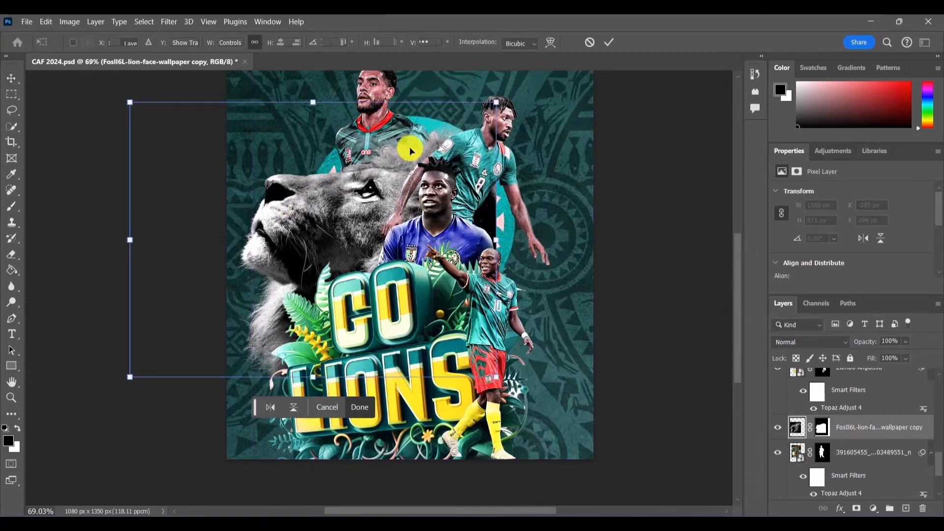
left_click_drag(495, 106, 419, 160)
left_click(359, 407)
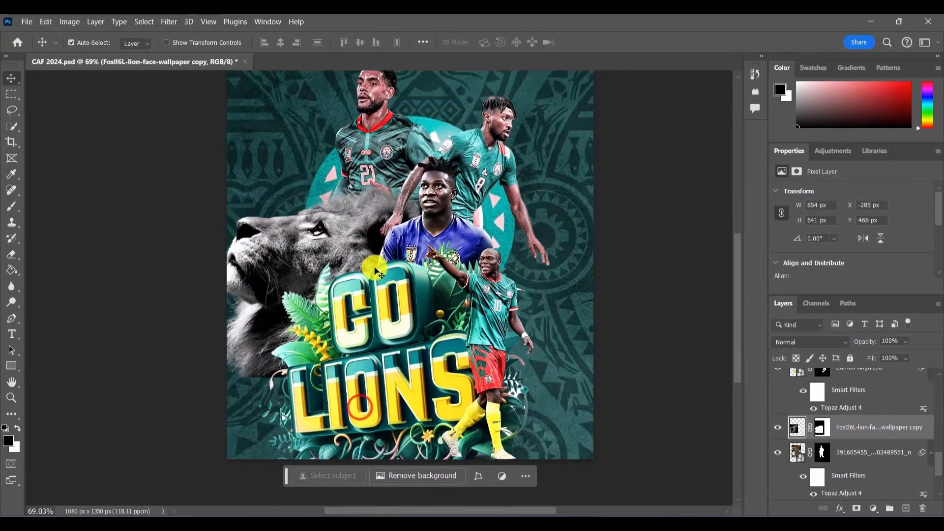
scroll(381, 271, "up", 1)
scroll(381, 270, "down", 4)
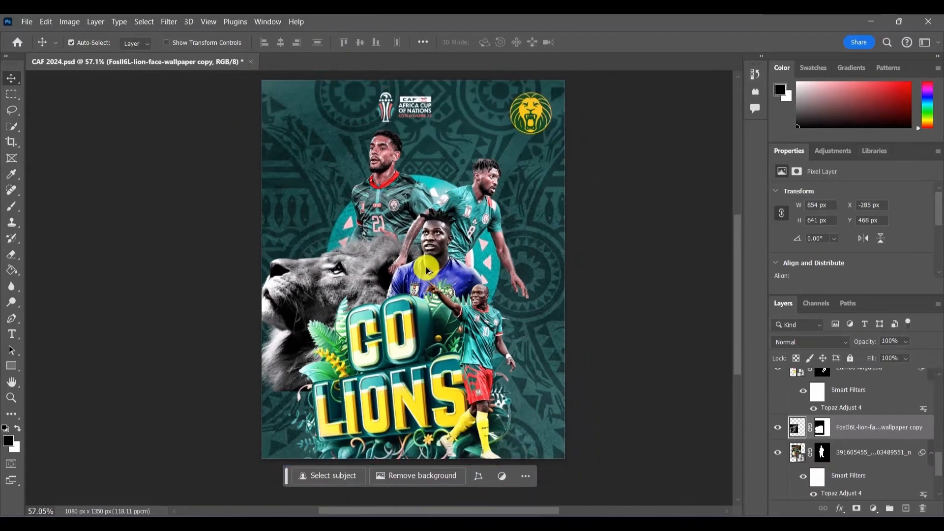
left_click_drag(386, 247, 390, 240)
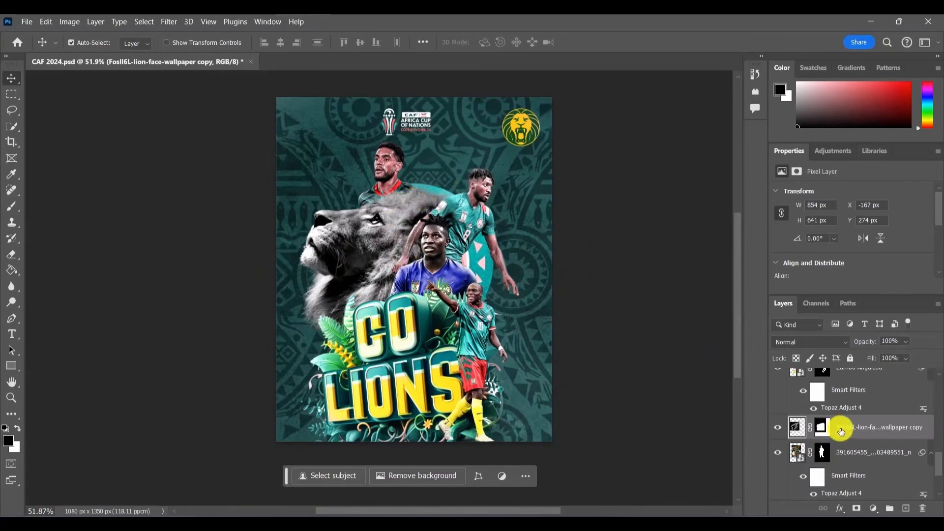
scroll(848, 426, "down", 1)
left_click_drag(851, 377, 792, 431)
- Try the lion at several positions behind the players, ending at about X 0 px, Y 150 px
left_click_drag(349, 227, 362, 210)
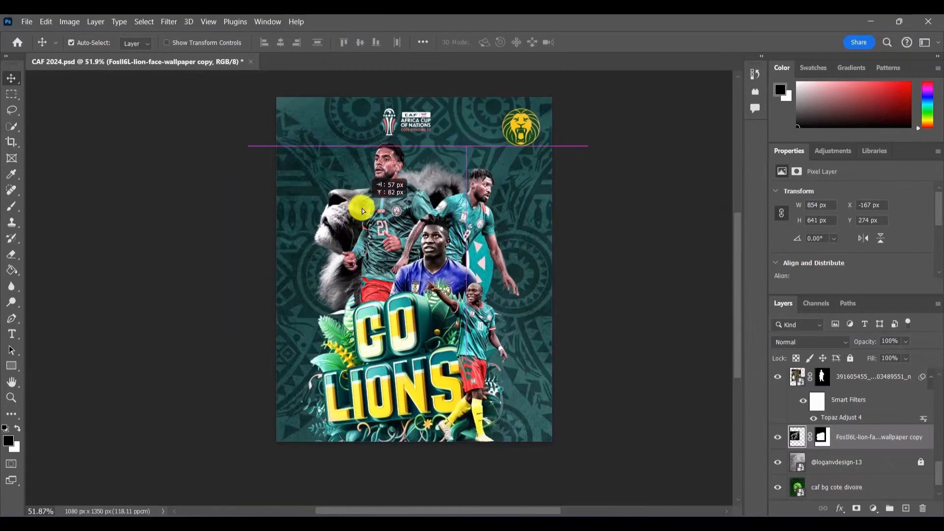
left_click_drag(362, 211, 314, 217)
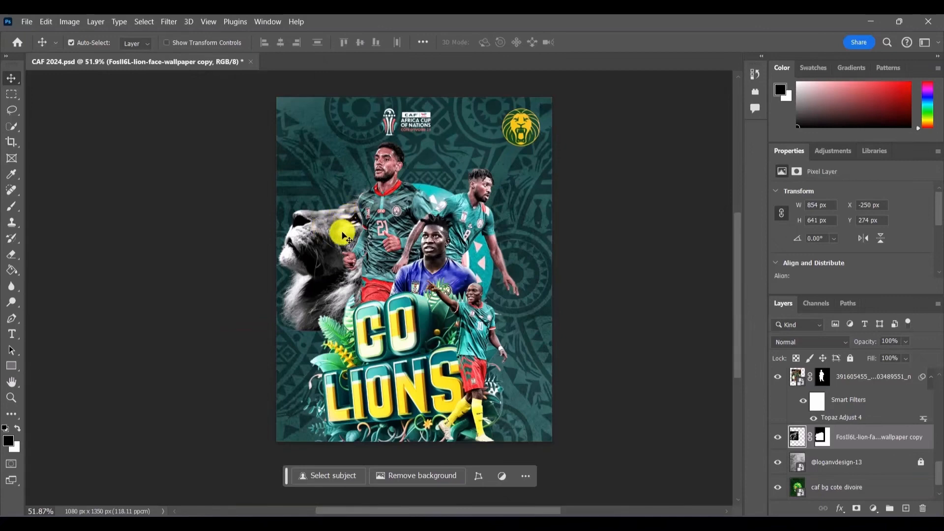
left_click_drag(343, 235, 406, 200)
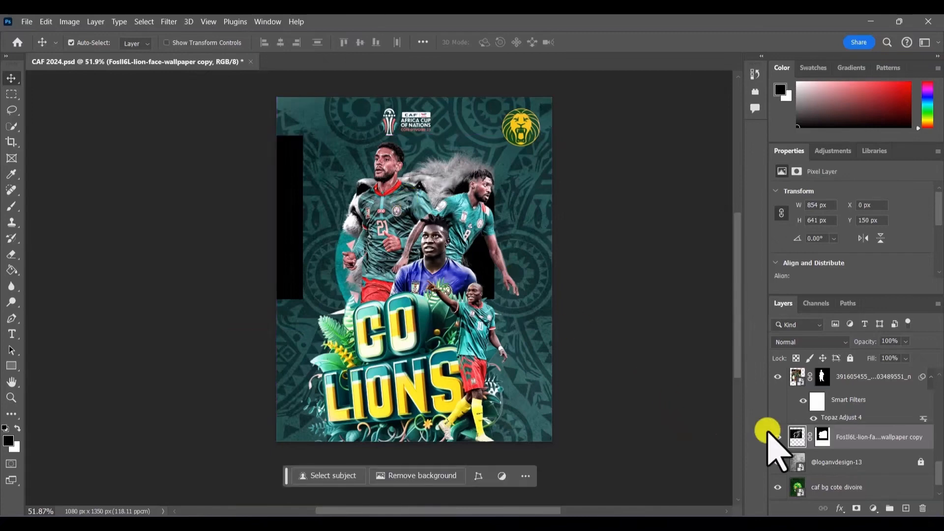
scroll(863, 449, "up", 1)
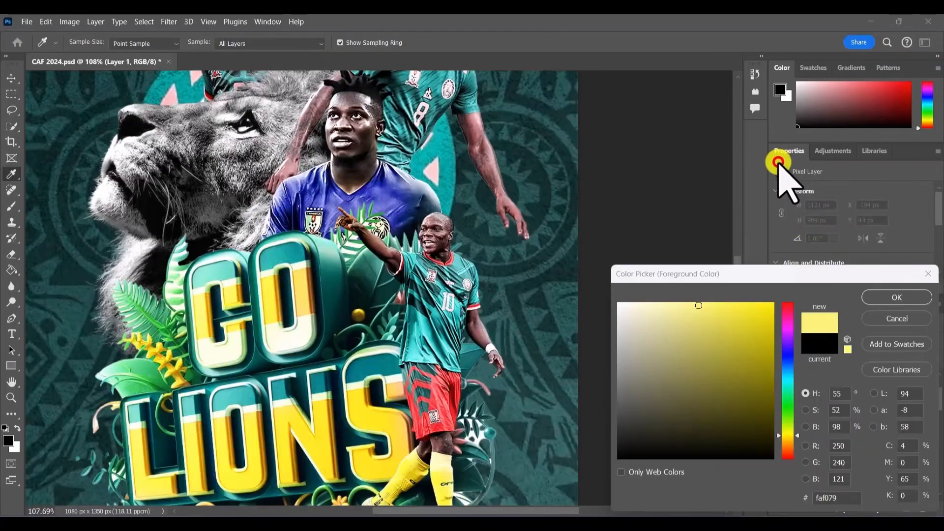
- Set the foreground color to pale yellow fef589 and the Soft Round brush to 29 px at 0% hardness
left_click(692, 309)
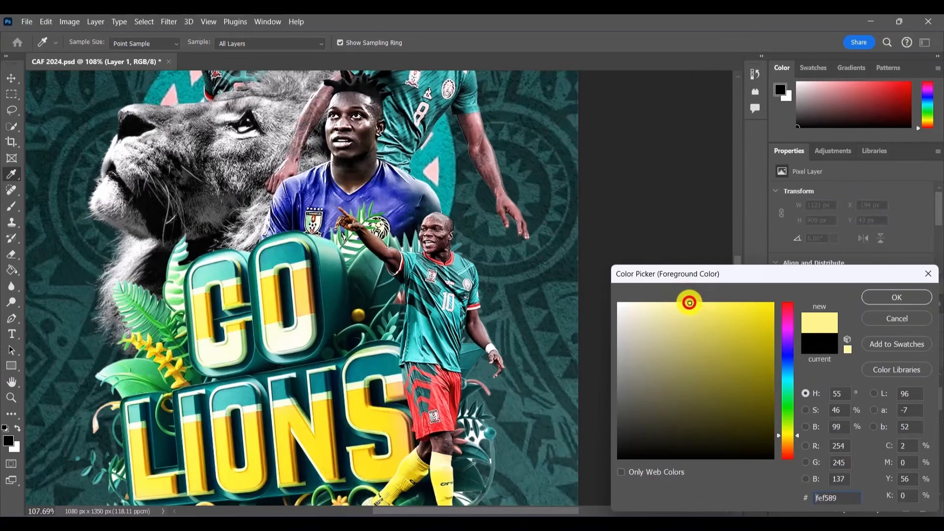
left_click(913, 297)
key("b")
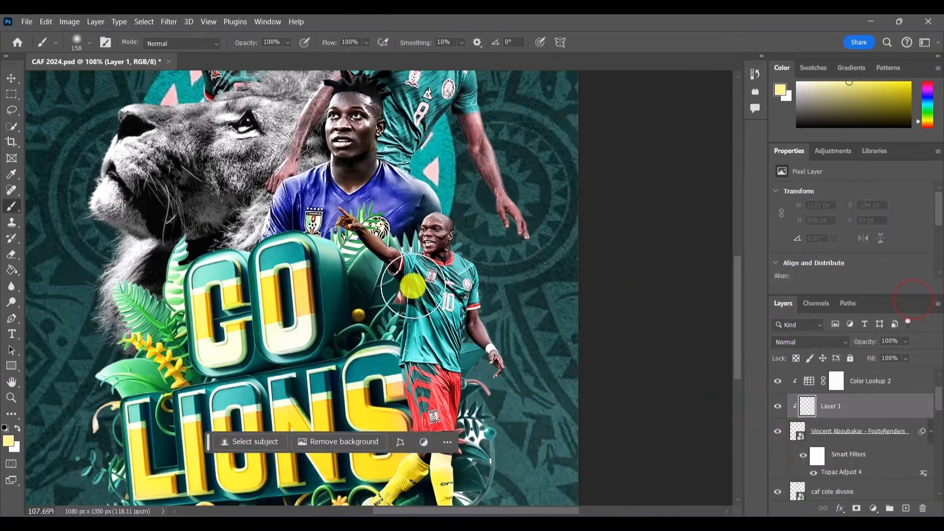
left_click(87, 42)
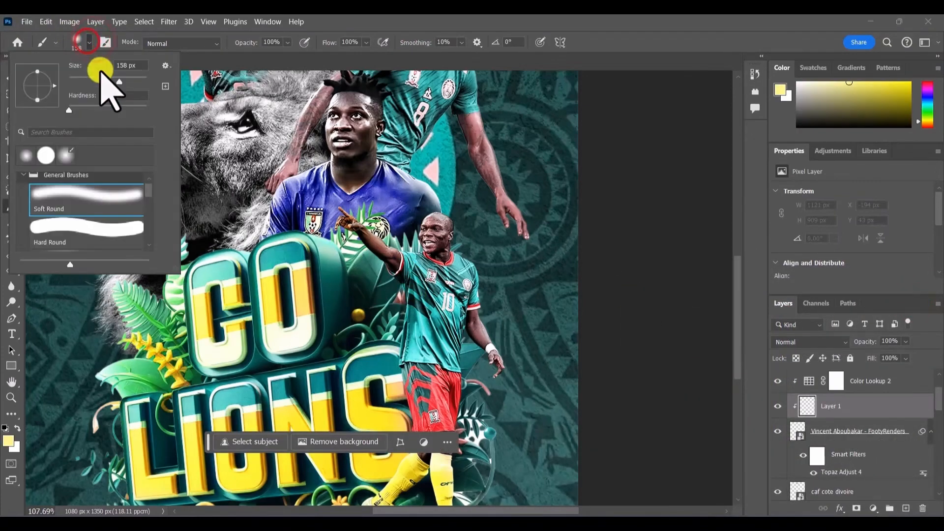
left_click_drag(101, 79, 97, 81)
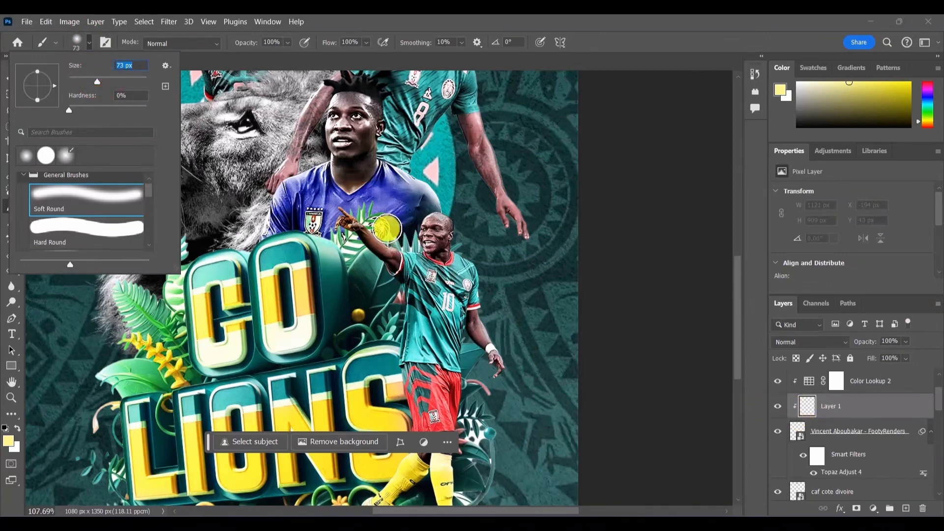
left_click(394, 20)
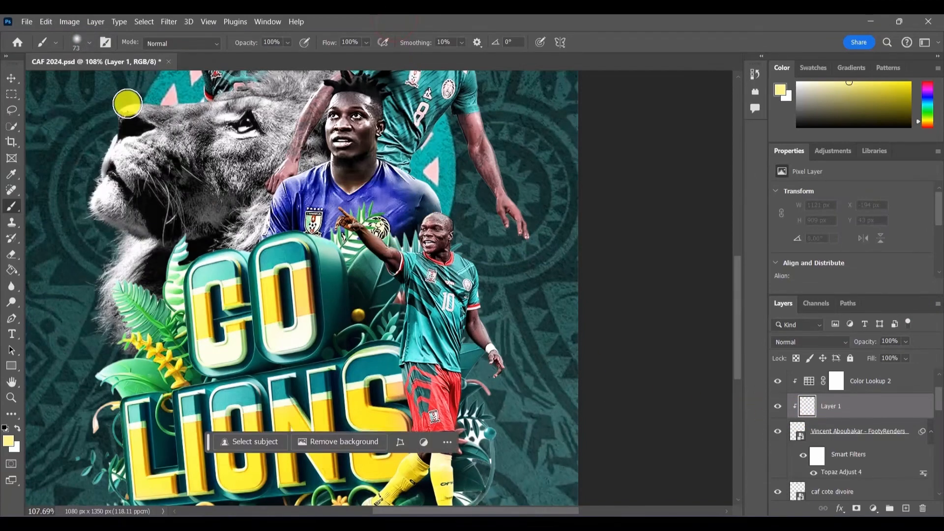
left_click(89, 41)
left_click(80, 78)
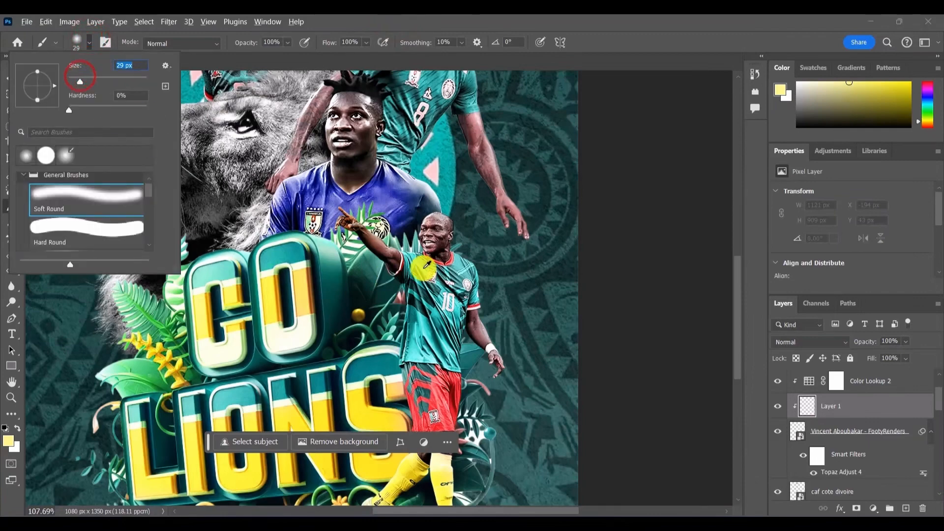
- Try painting pale yellow light on the pointing number 10 player's face with the 29 px brush, then undo the stroke
left_click(439, 244)
scroll(439, 244, "up", 5)
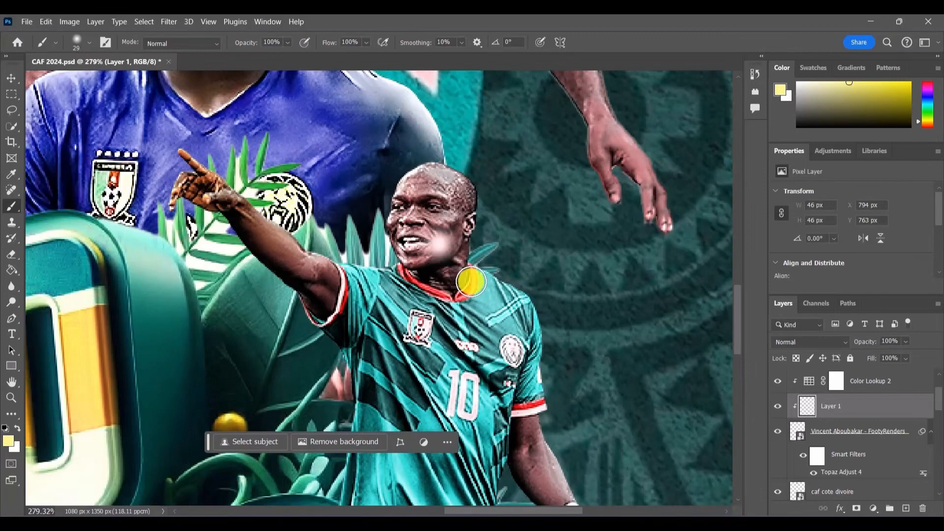
scroll(421, 211, "up", 2)
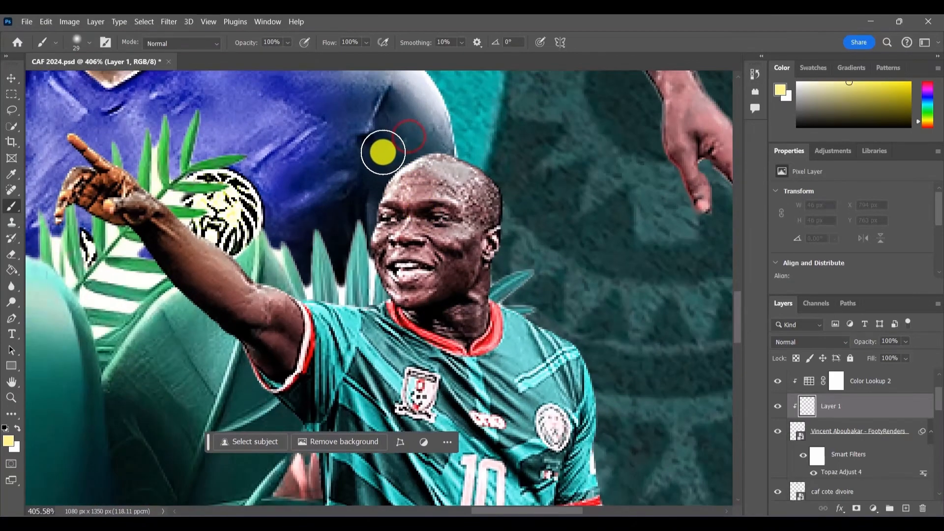
left_click_drag(351, 227, 344, 238)
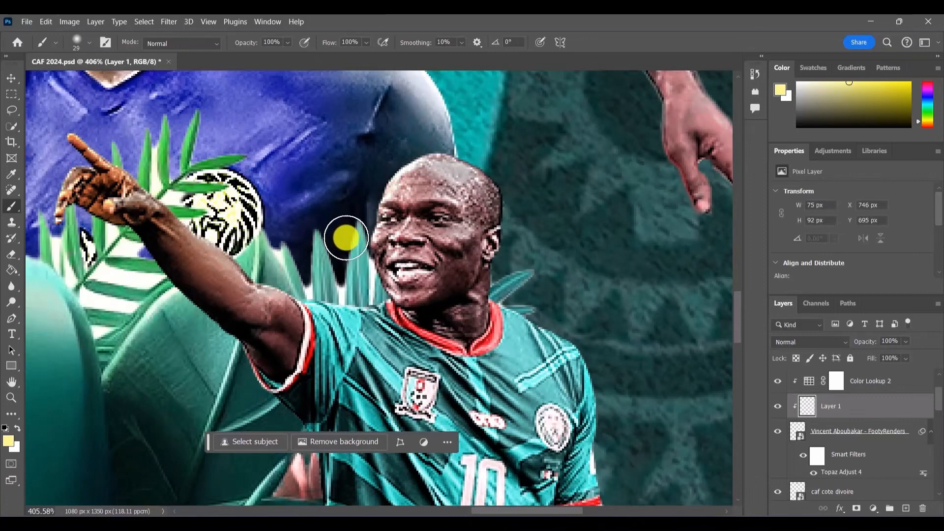
key("ctrl+z")
key("alt+comma")
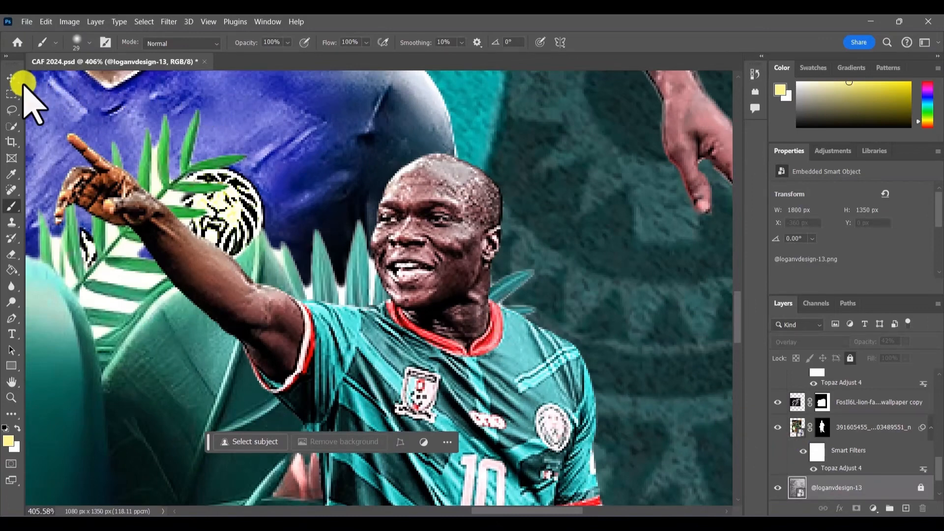
- Add a new empty clipped layer directly above the pointing number 10 player's layer, beneath Color Lookup 2
left_click(11, 78)
left_click(411, 306)
scroll(880, 414, "up", 1)
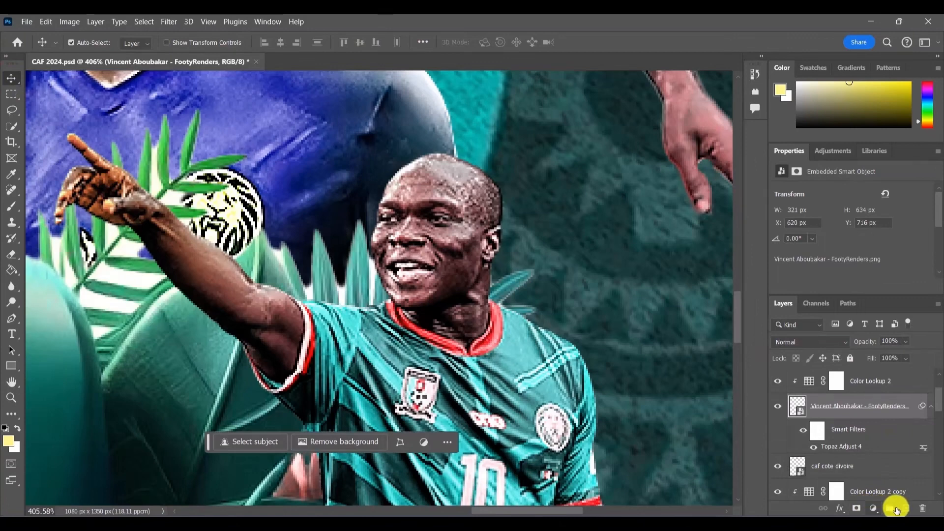
left_click(903, 510)
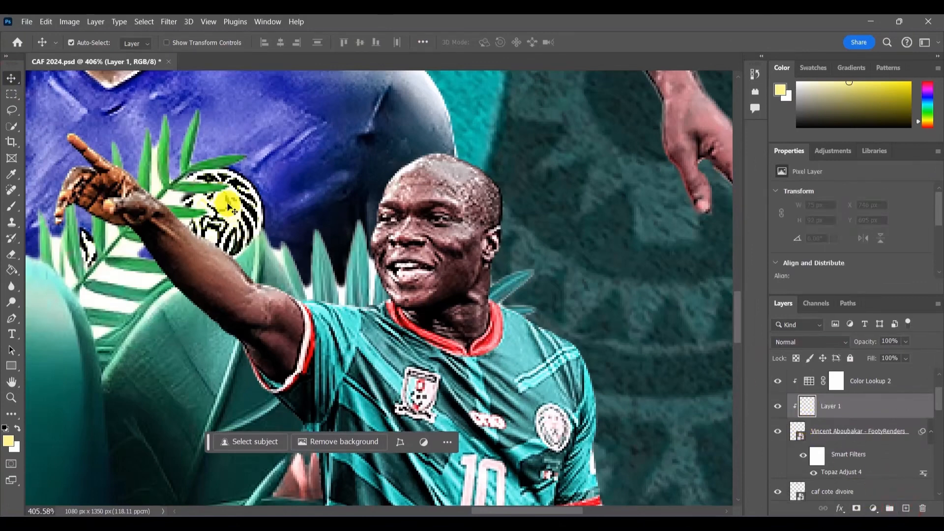
- Reduce the Soft Round brush to 12 px and paint pale yellow light along the edge of the player's outstretched arm on Layer 1
left_click(11, 206)
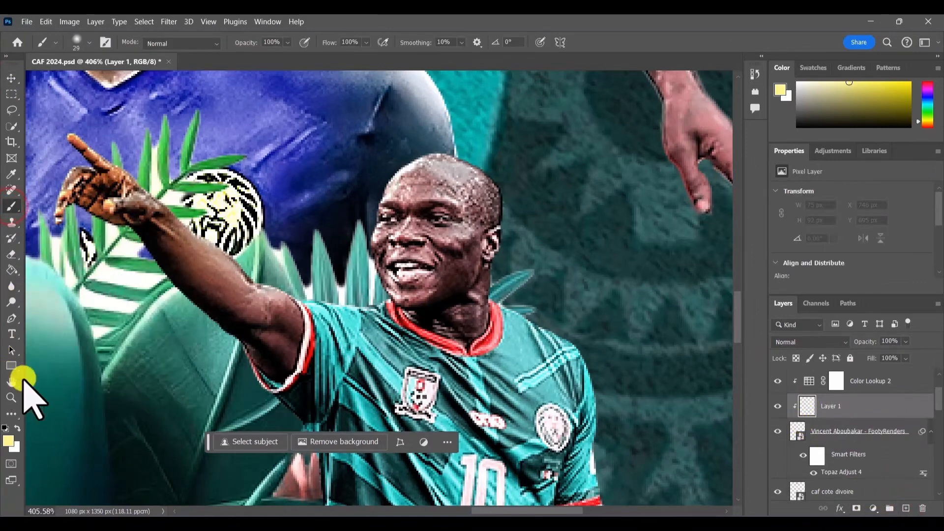
left_click(79, 42)
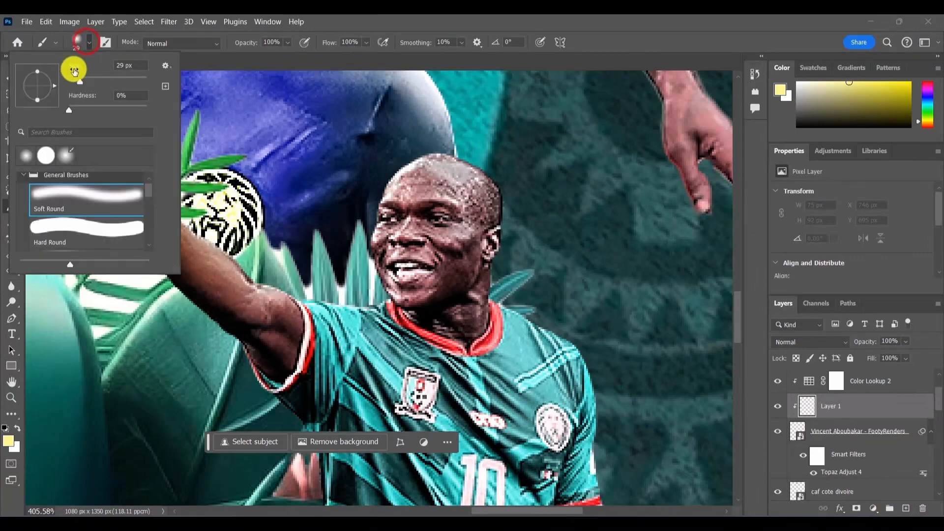
left_click_drag(75, 79, 73, 81)
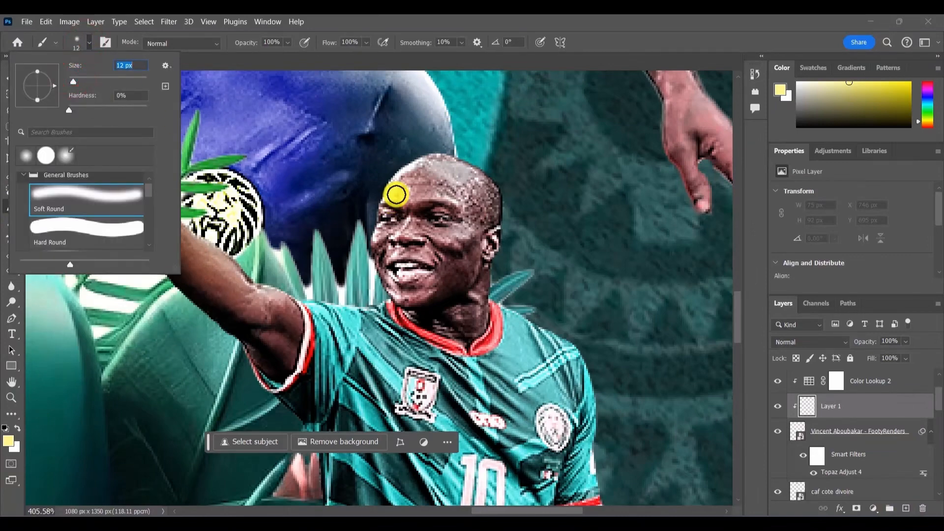
left_click(457, 21)
scroll(402, 191, "up", 4)
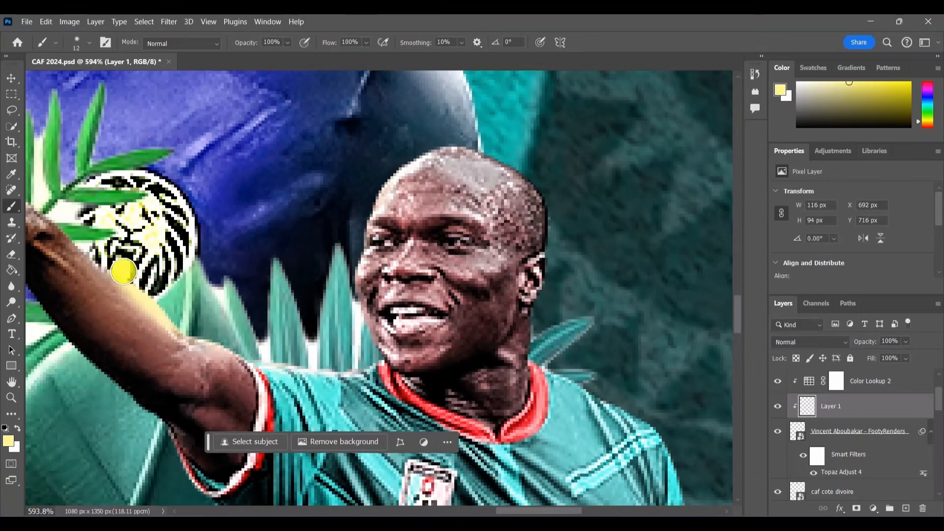
left_click_drag(125, 275, 172, 275)
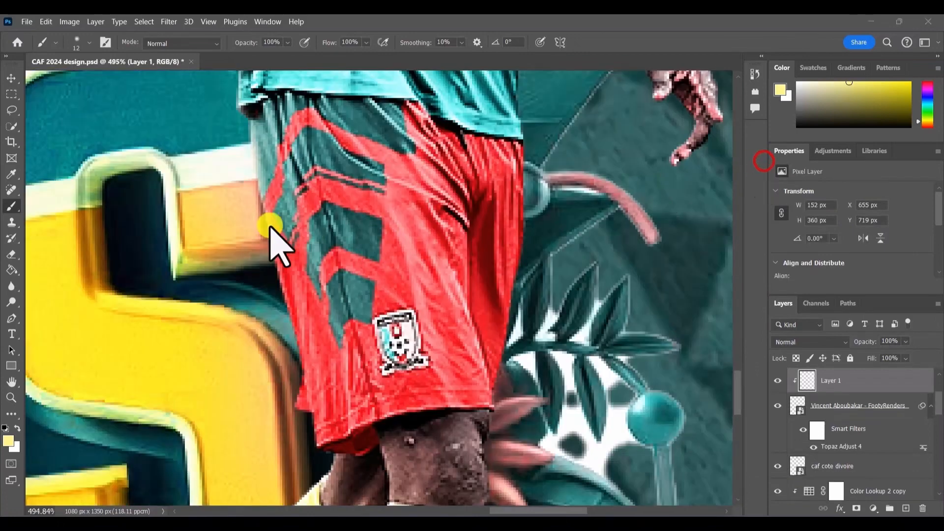
- Paint pale yellow edge light along the lettering side of the number 10 player's shorts and legs on Layer 1
left_click(254, 220)
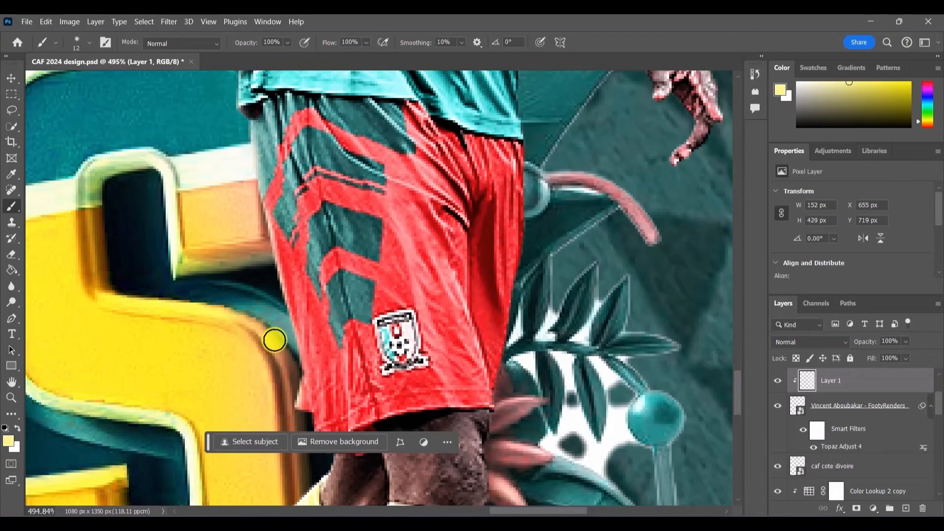
scroll(273, 308, "down", 3)
left_click_drag(274, 327, 300, 200)
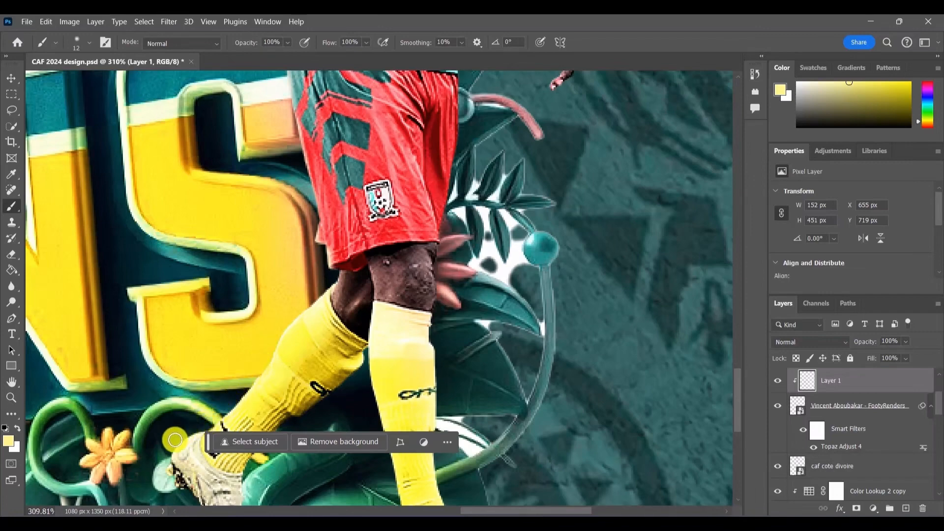
scroll(220, 323, "down", 8)
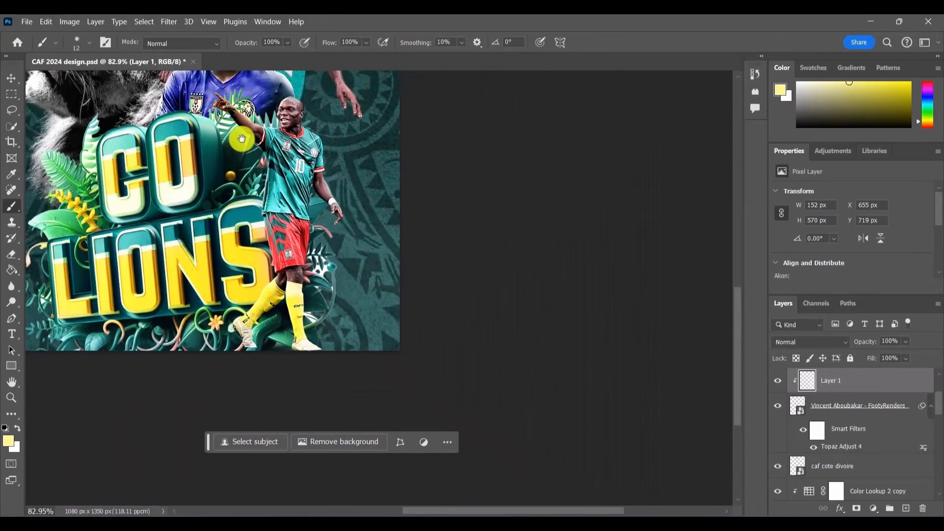
- Extend the pale yellow edge light along the number 10 player's outstretched arm on Layer 1
left_click_drag(241, 139, 253, 185)
scroll(260, 178, "up", 5)
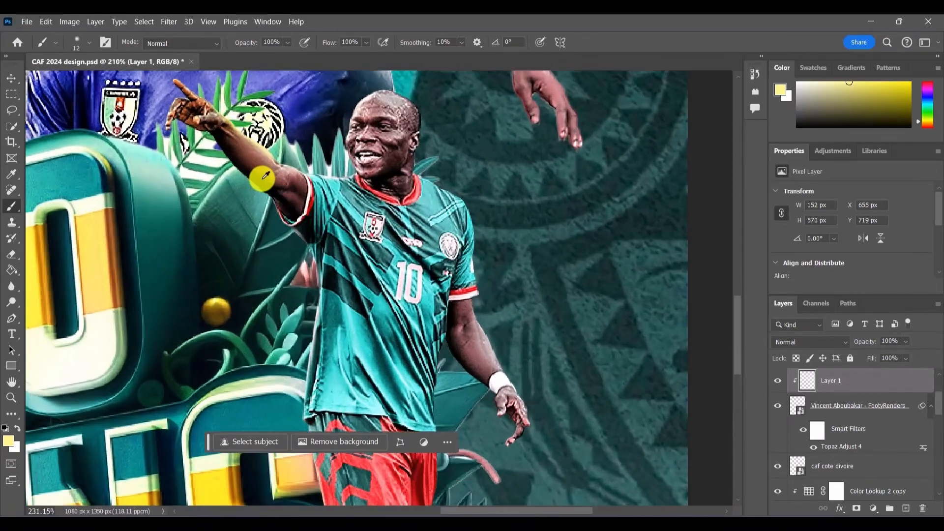
scroll(262, 177, "up", 3)
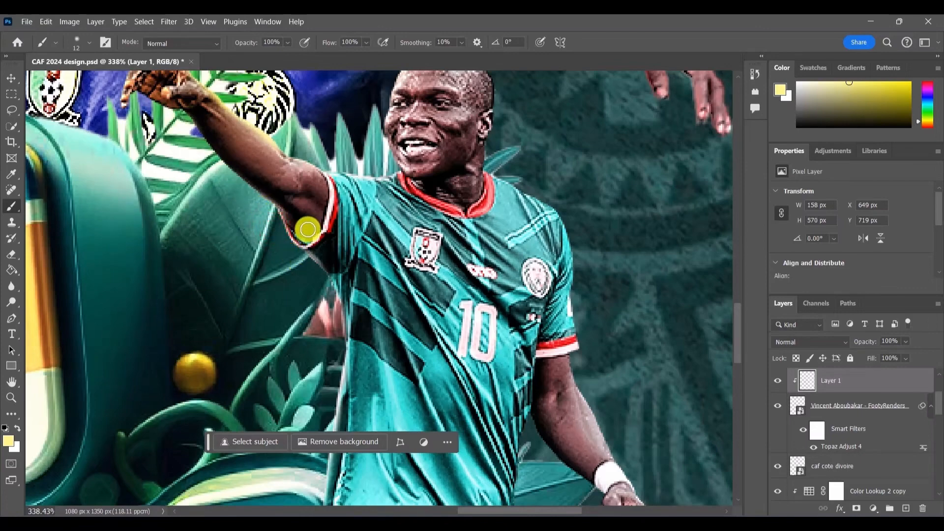
scroll(308, 213, "down", 6)
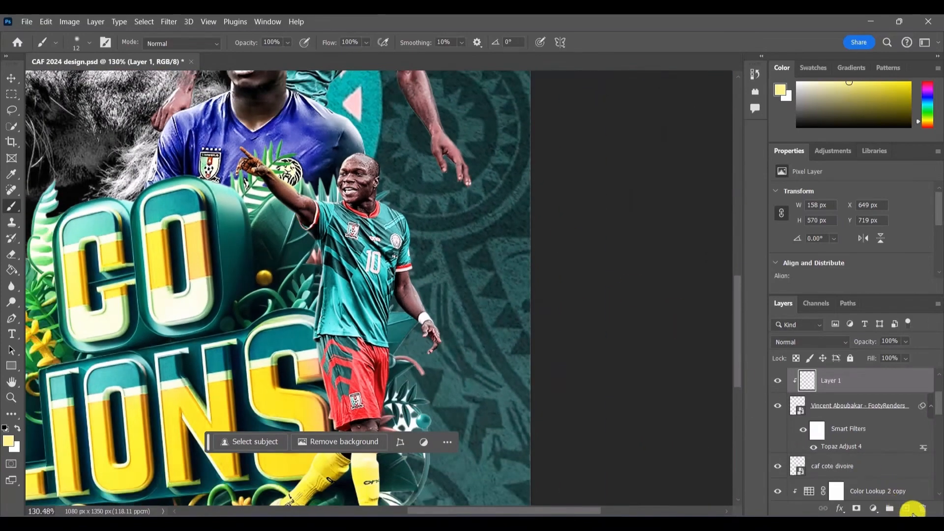
- Add a new clipped layer above Layer 1 and set Layer 1's blend mode to Linear Dodge (Add)
left_click(910, 510)
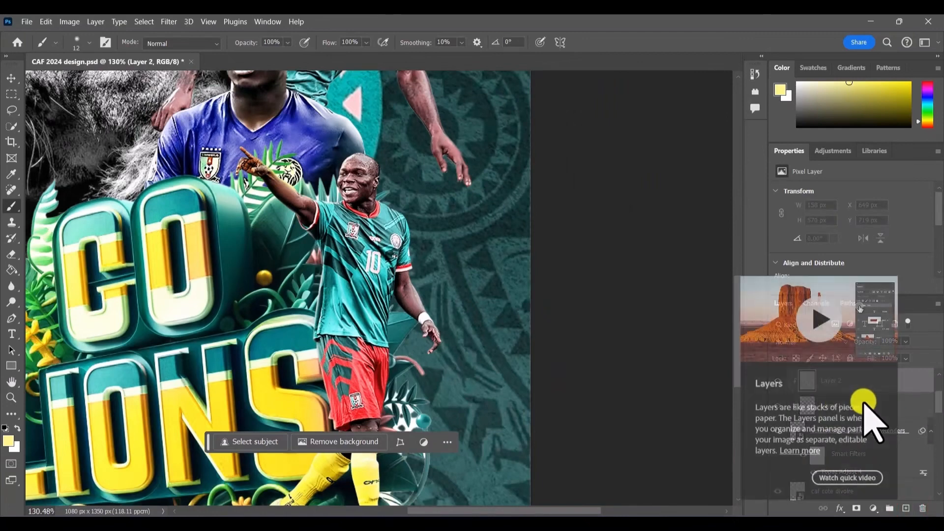
left_click(905, 406)
left_click(835, 341)
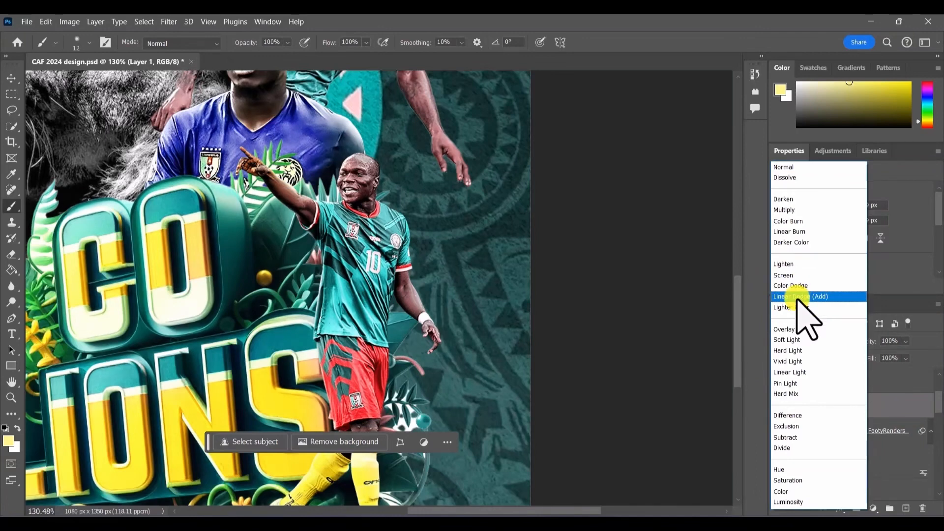
left_click(797, 297)
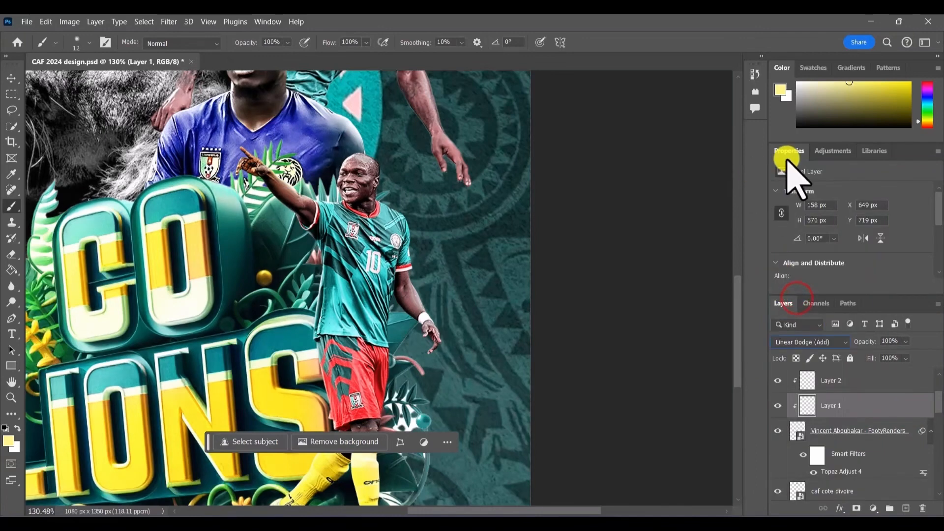
- Enlarge the Soft Round brush to 117 px and paint a soft pale yellow glow on Layer 2 along the number 10 player's lettering side
left_click(844, 382)
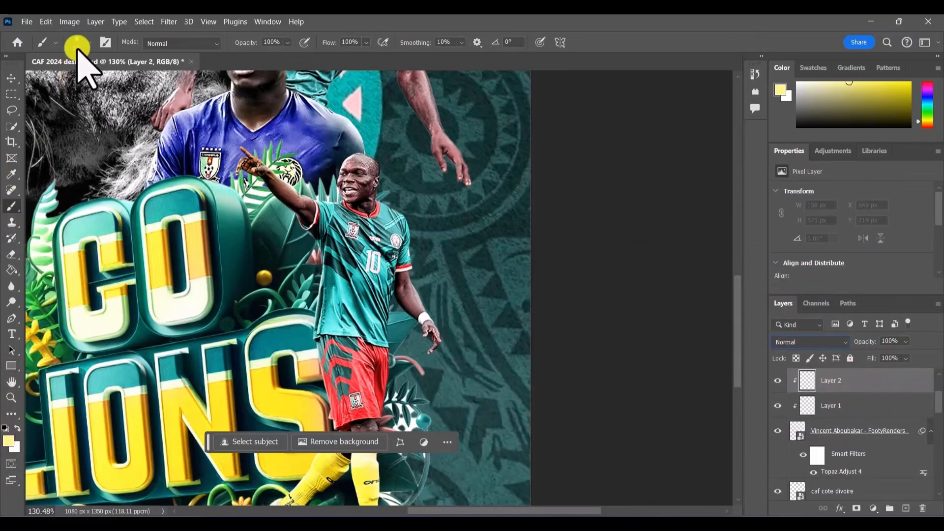
left_click(89, 42)
left_click_drag(100, 79, 111, 79)
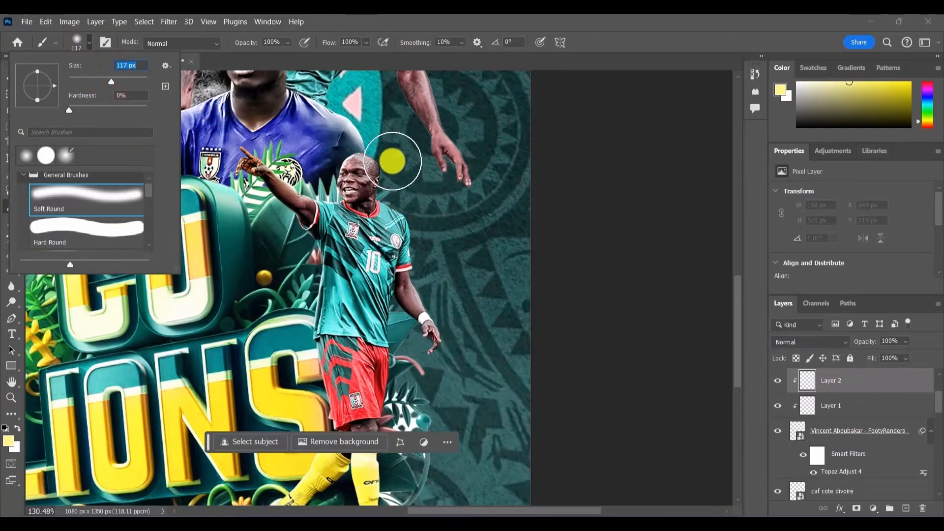
key("Return")
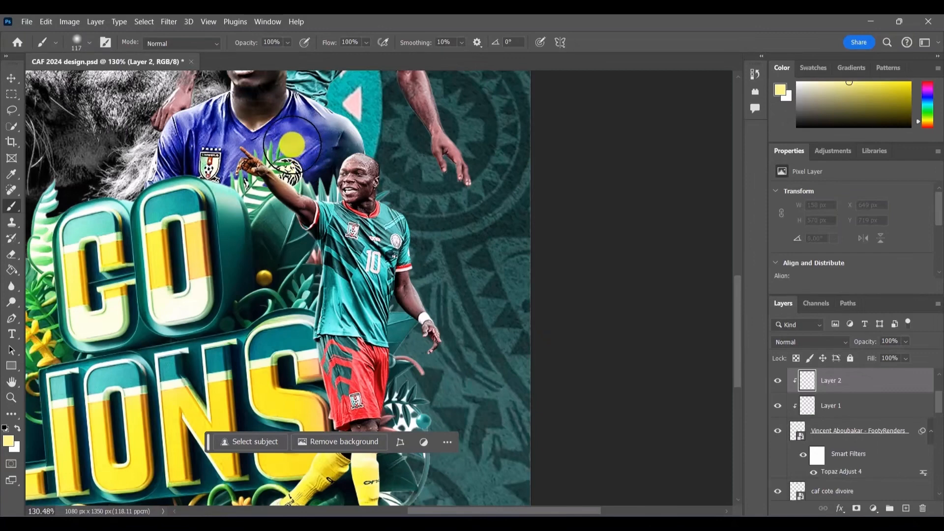
left_click_drag(289, 140, 276, 192)
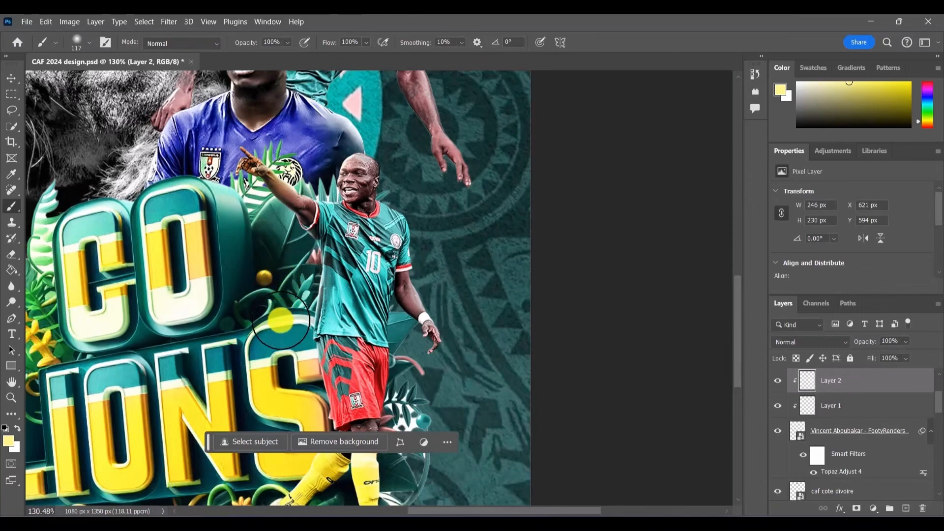
mouse_move(280, 321)
left_mouse_down()
mouse_move(293, 403)
mouse_move(291, 346)
left_mouse_up()
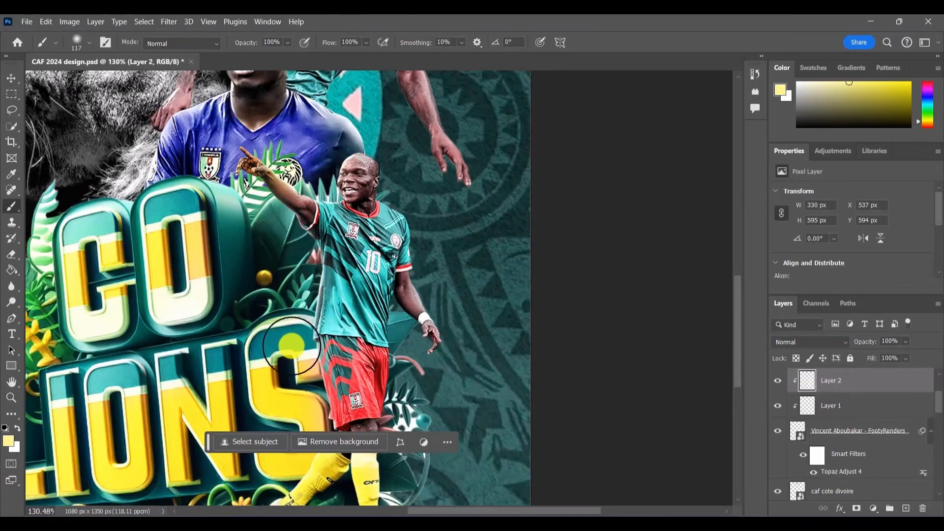
scroll(291, 345, "down", 5)
mouse_move(306, 243)
left_mouse_down()
mouse_move(314, 298)
mouse_move(278, 344)
mouse_move(264, 345)
left_mouse_up()
scroll(409, 269, "up", 1)
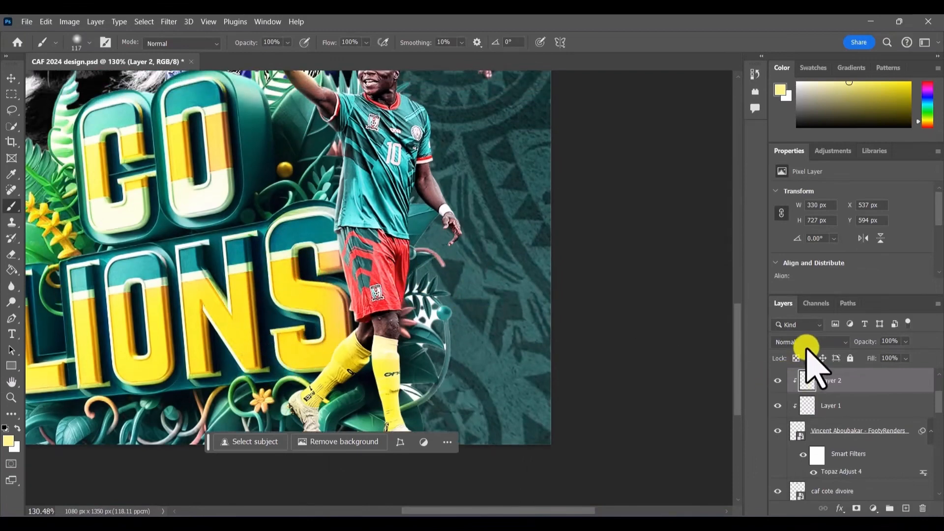
- Open the blend mode choices for Layer 2
left_click(806, 342)
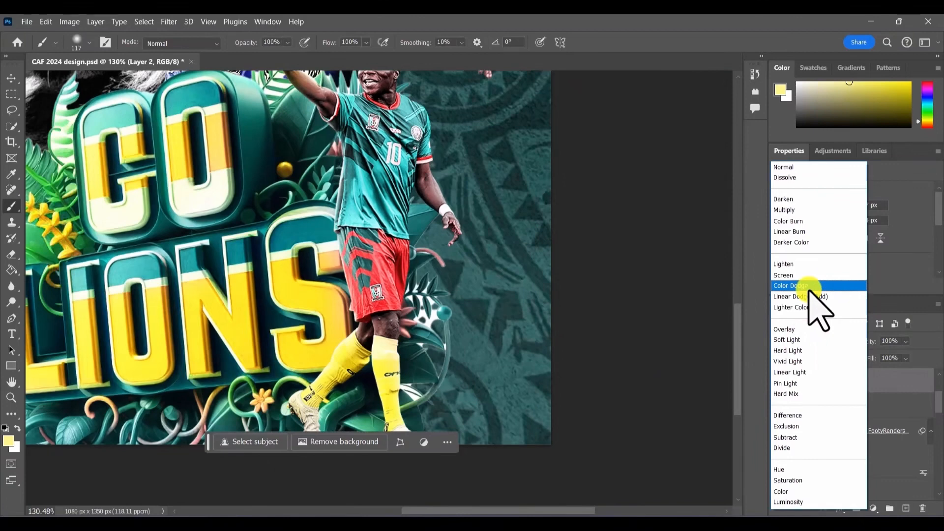